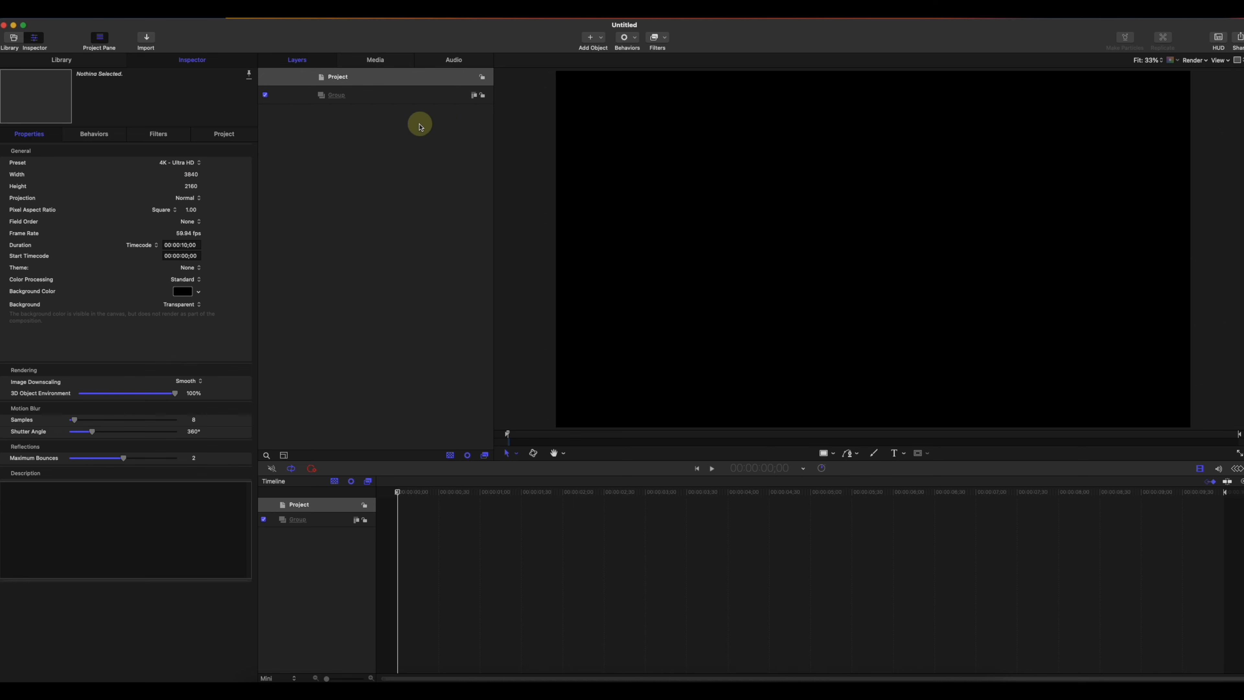
click(420, 126)
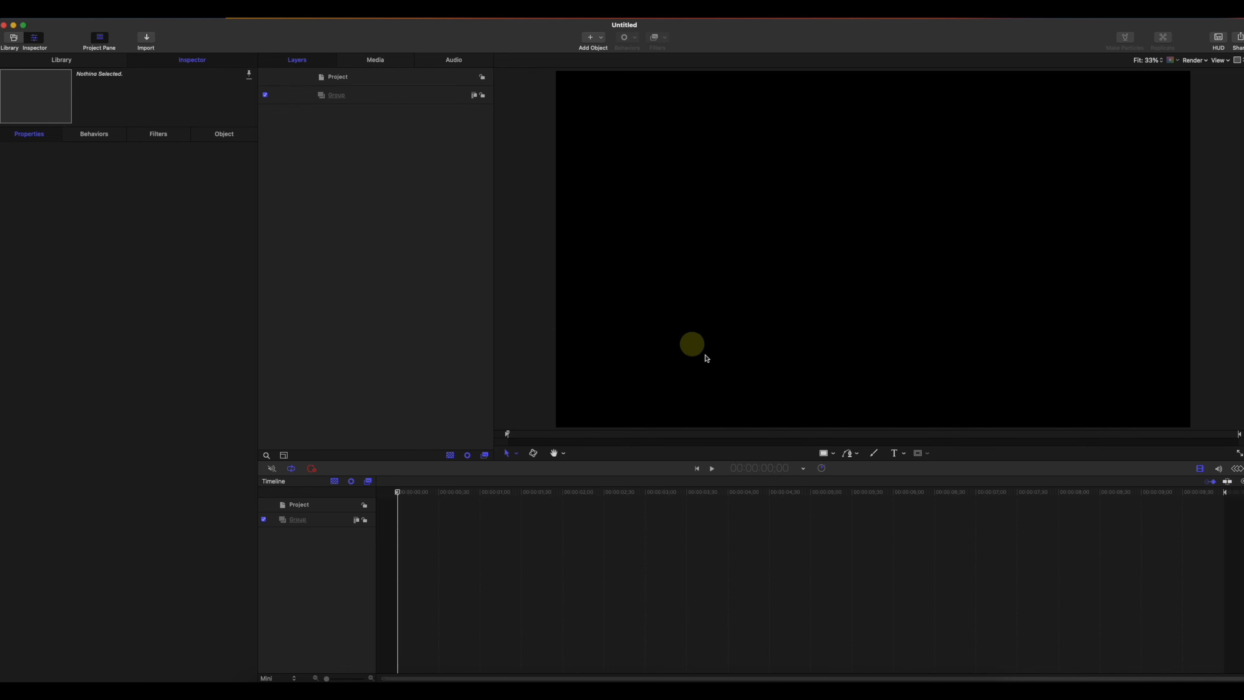
click(330, 100)
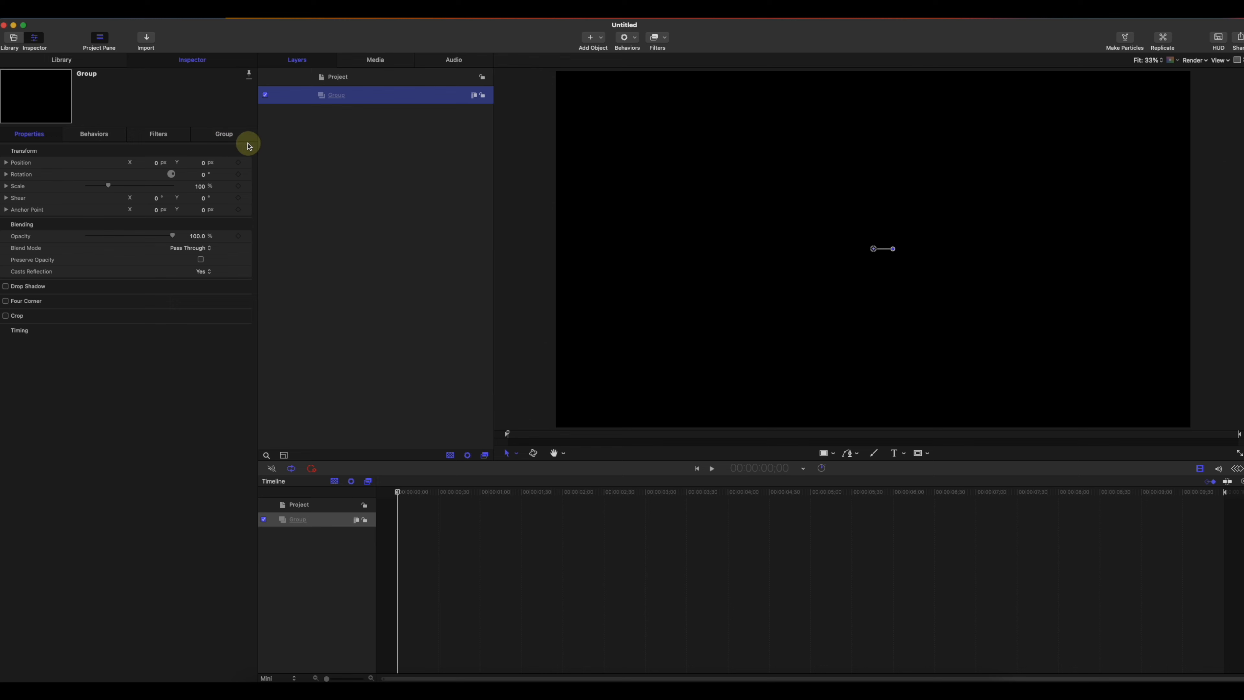
click(223, 134)
click(31, 134)
Add the Color Solid generator to the empty group and rename the group BACKGROUND
click(64, 64)
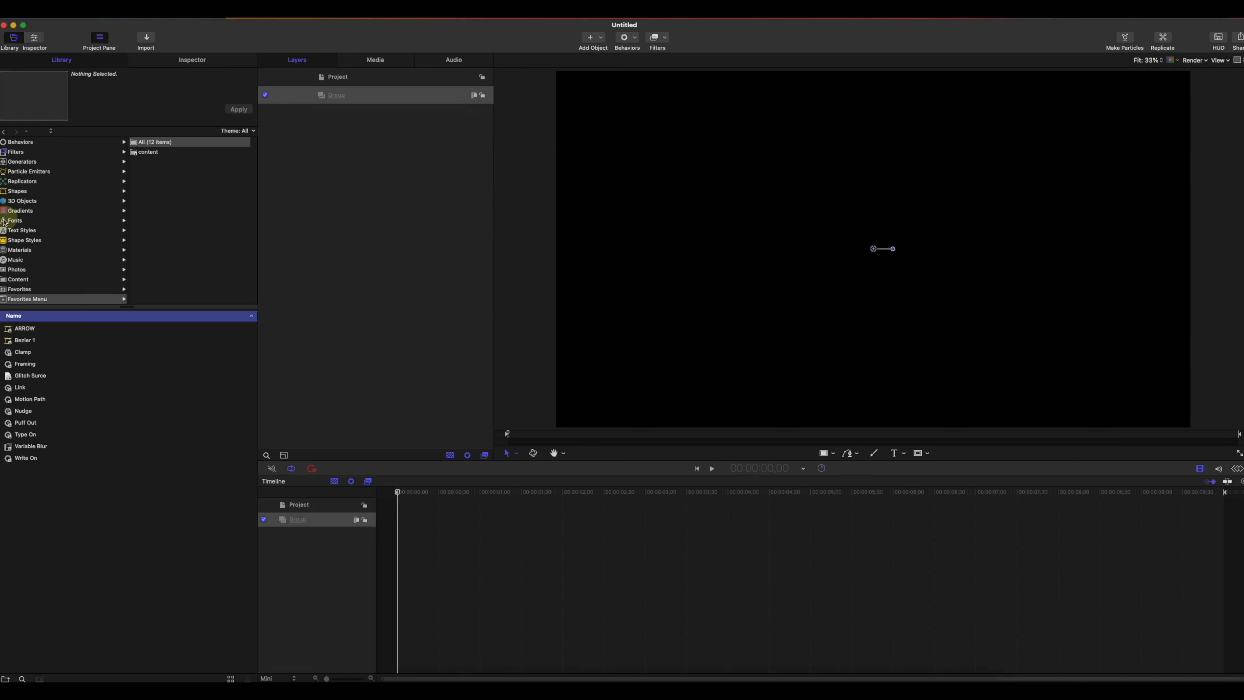
click(17, 161)
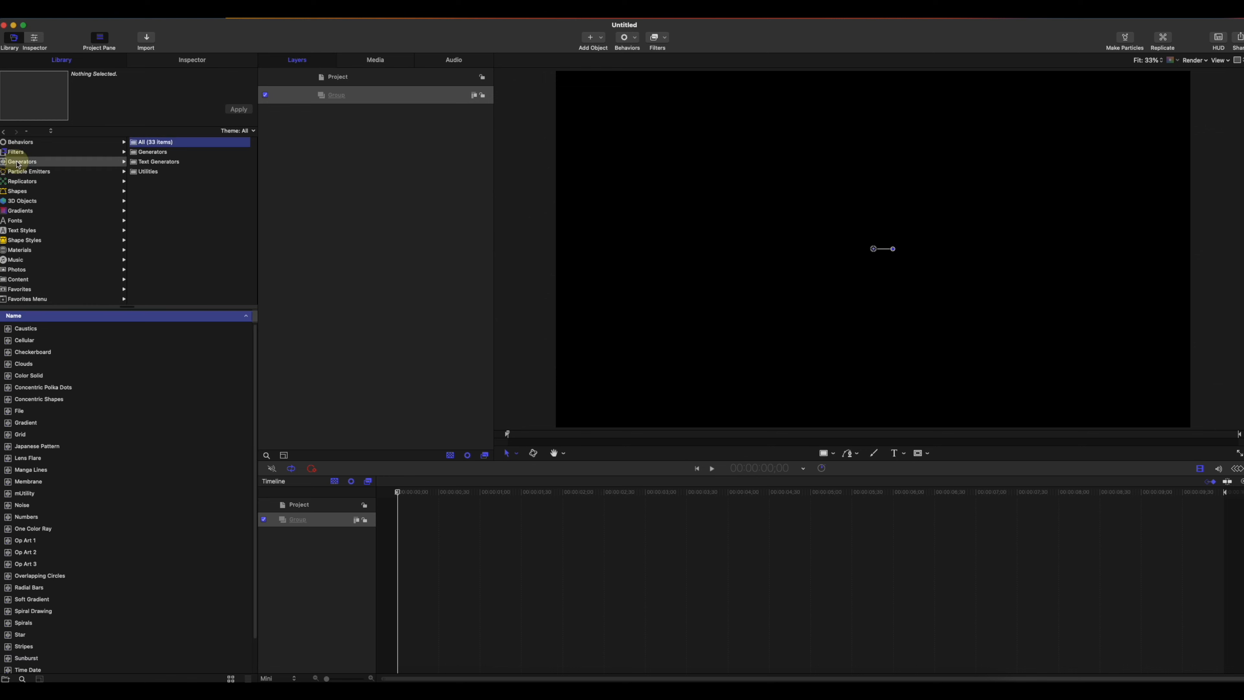
click(28, 378)
drag(20, 381, 342, 112)
double_click(346, 96)
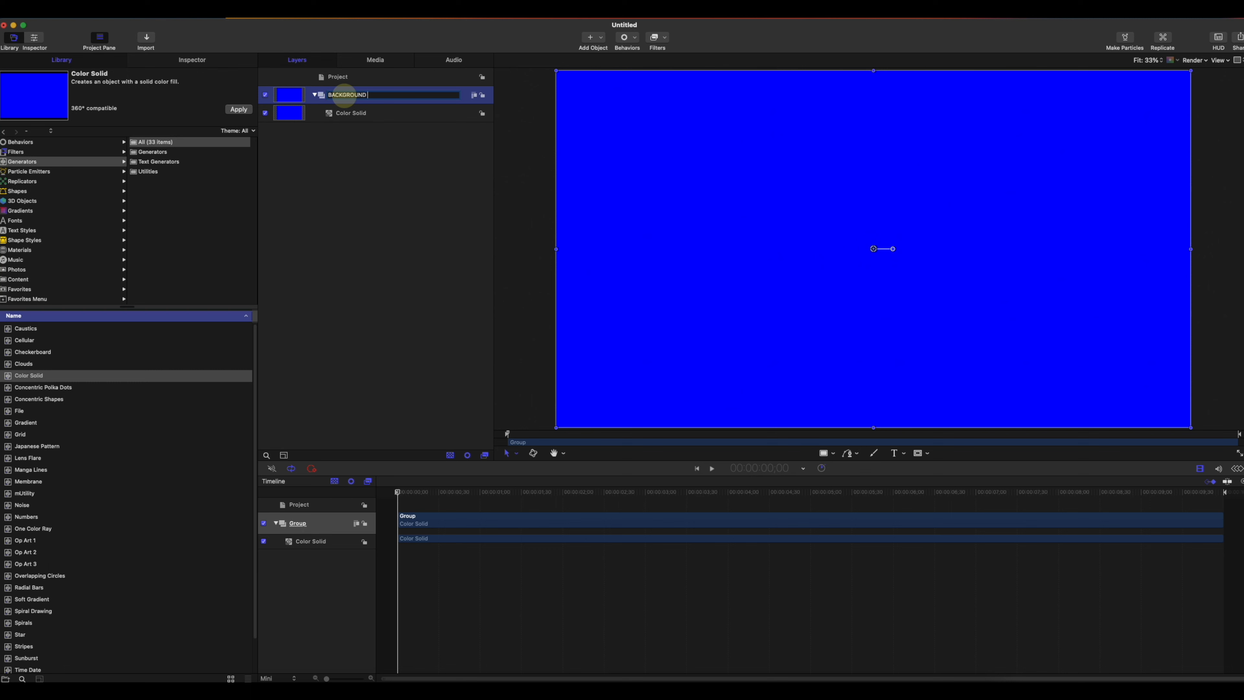
key(Return)
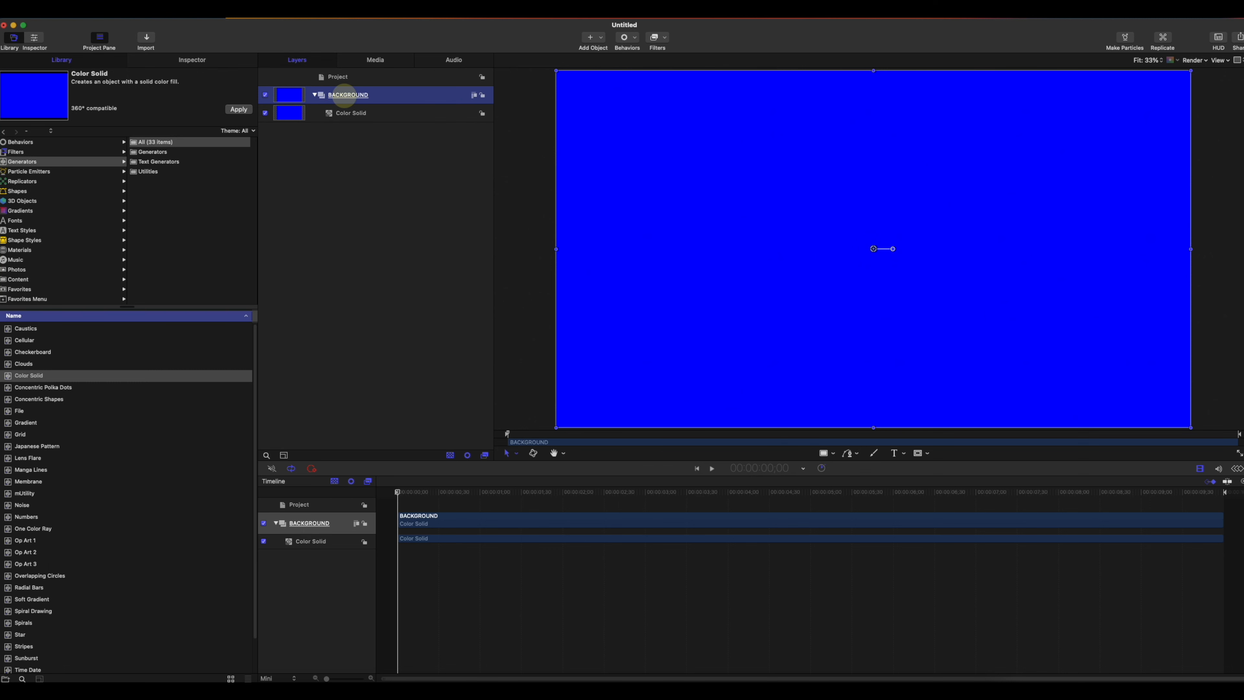
Change the Color Solid layer's color to a bluish purple
click(343, 112)
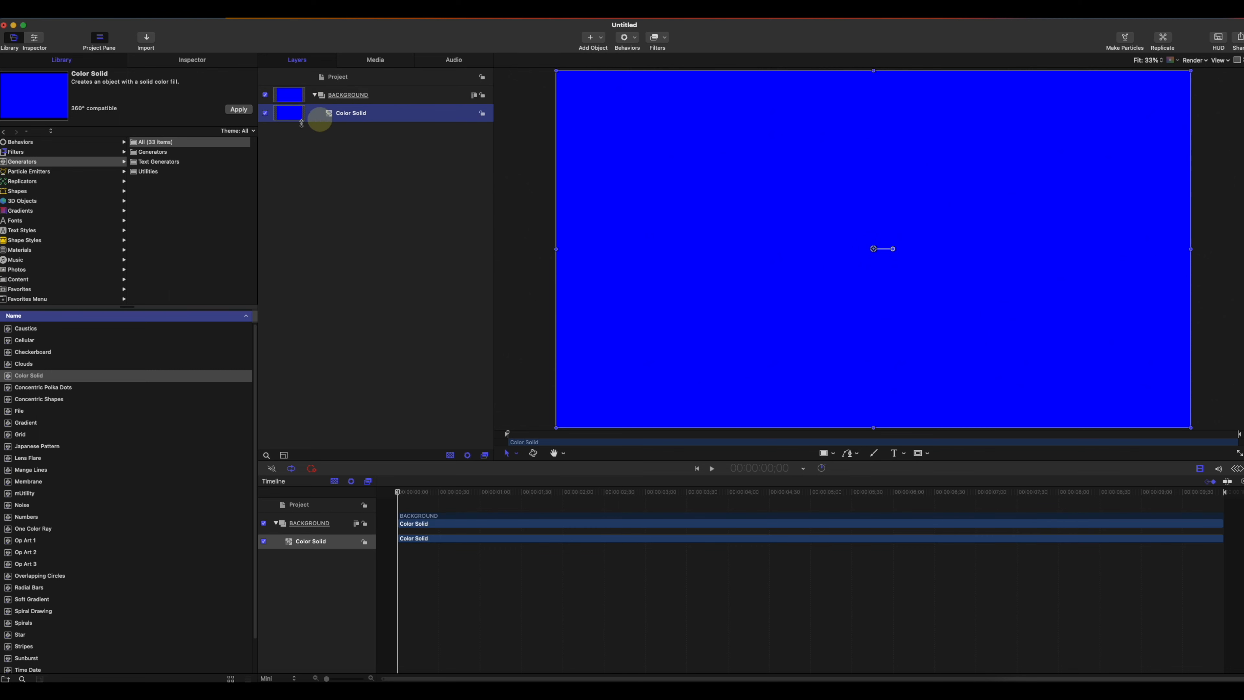
click(188, 64)
click(210, 198)
click(222, 247)
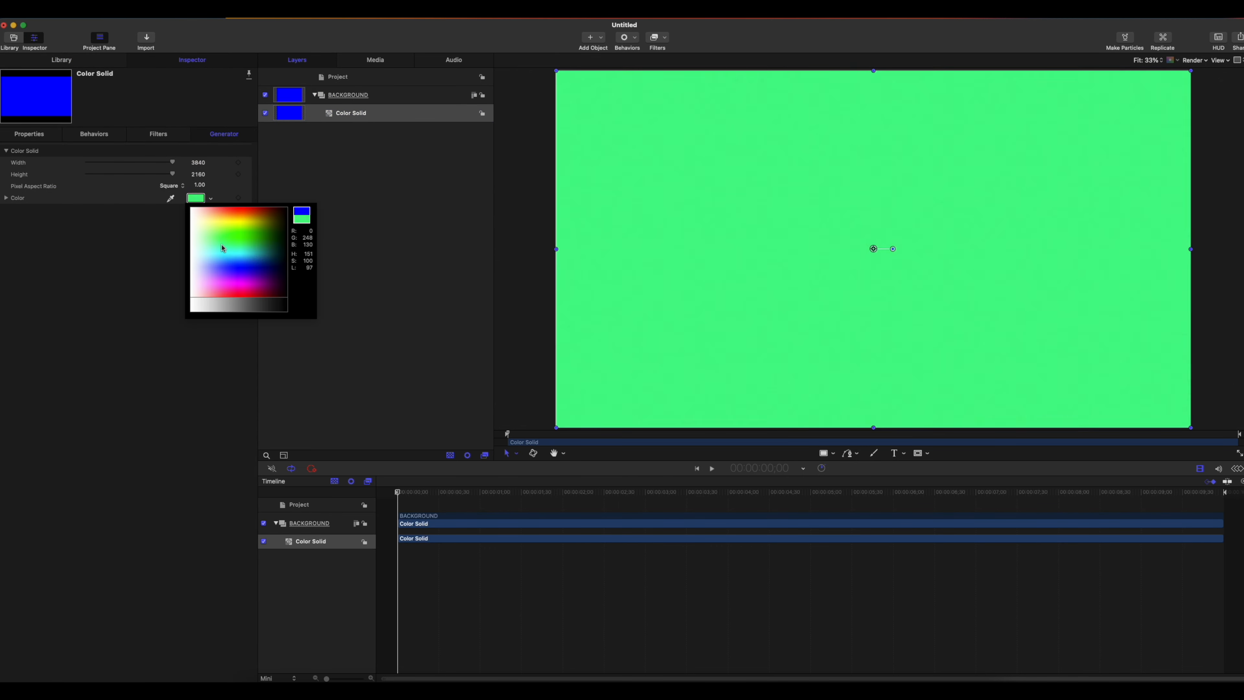
drag(222, 248, 225, 275)
mouse_move(397, 491)
mouse_down()
mouse_move(761, 514)
mouse_move(398, 508)
mouse_up()
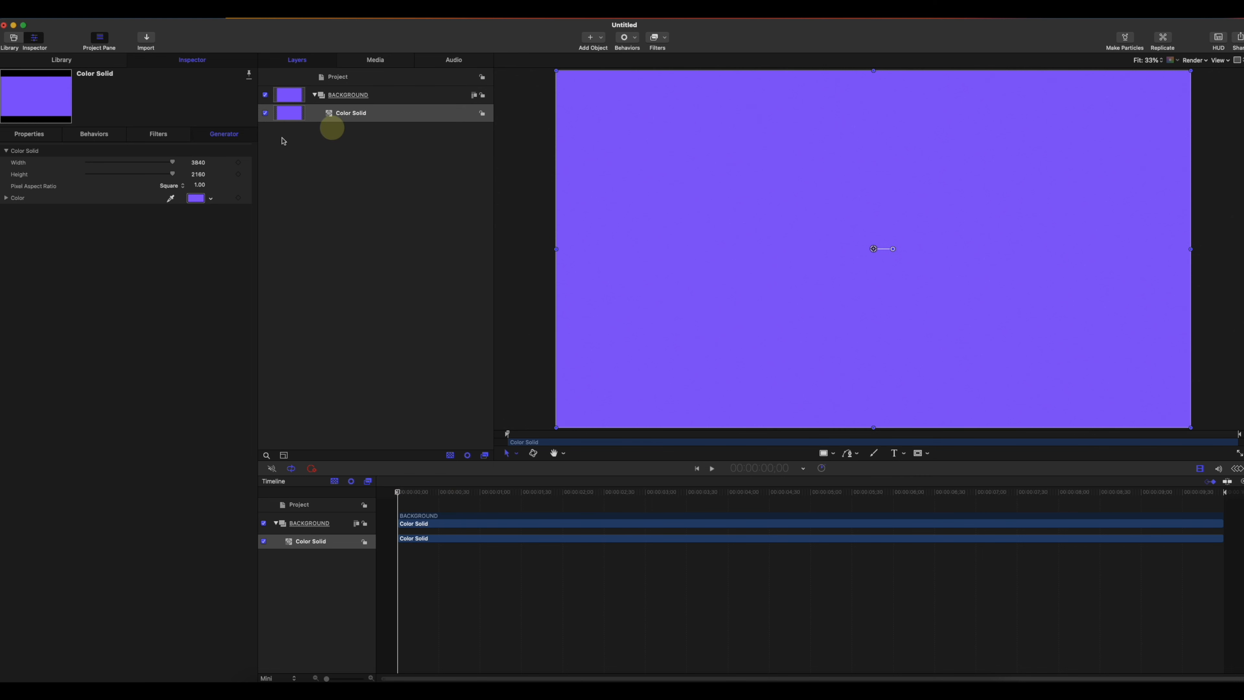
Show the separate X, Y and Z scale values of the Color Solid layer
click(27, 135)
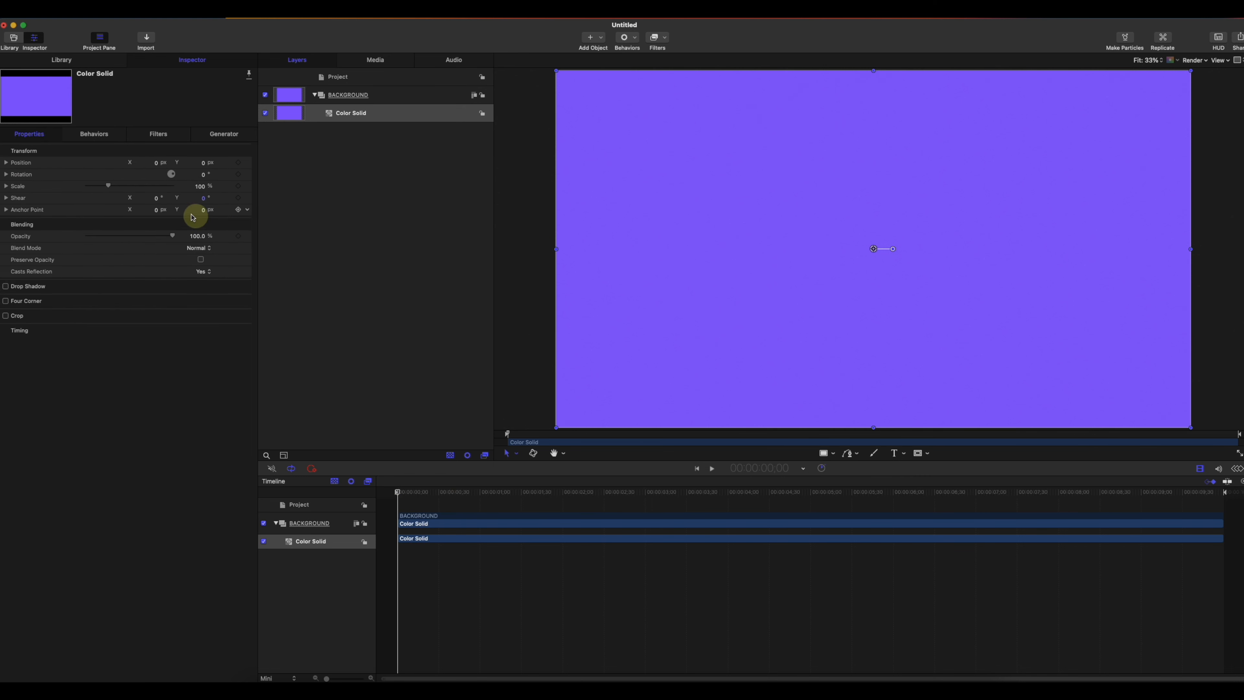
click(7, 186)
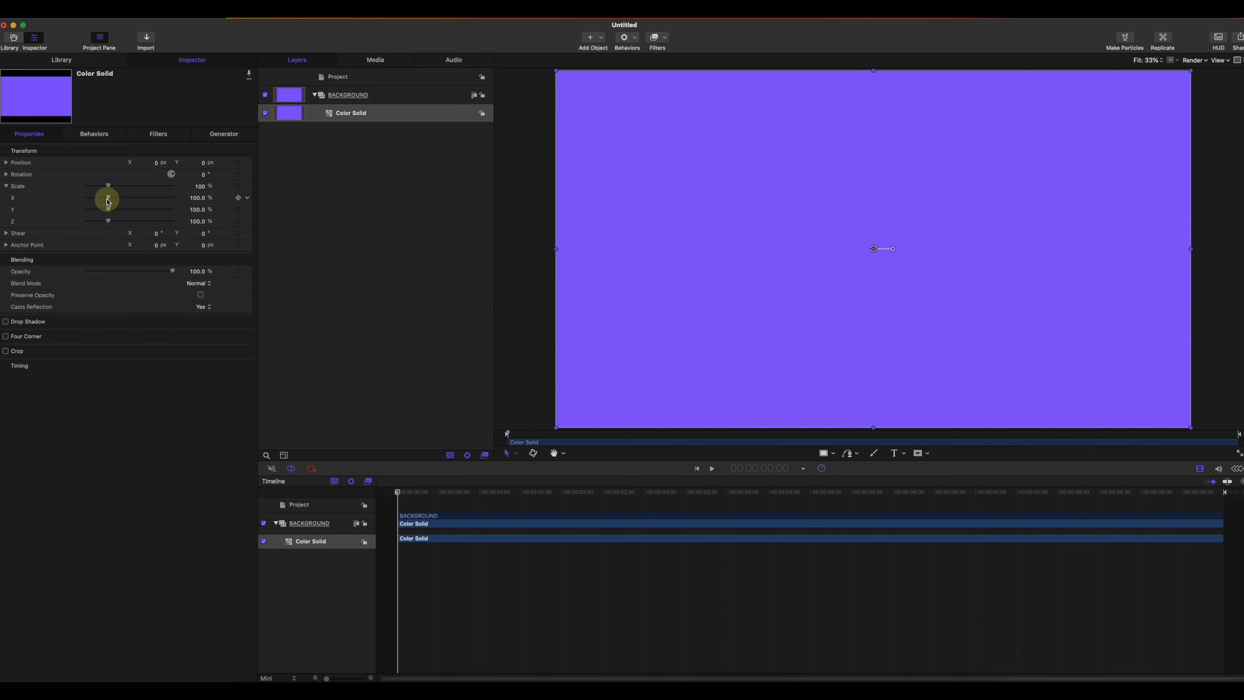
mouse_move(111, 210)
mouse_down()
mouse_move(98, 208)
mouse_move(111, 210)
mouse_up()
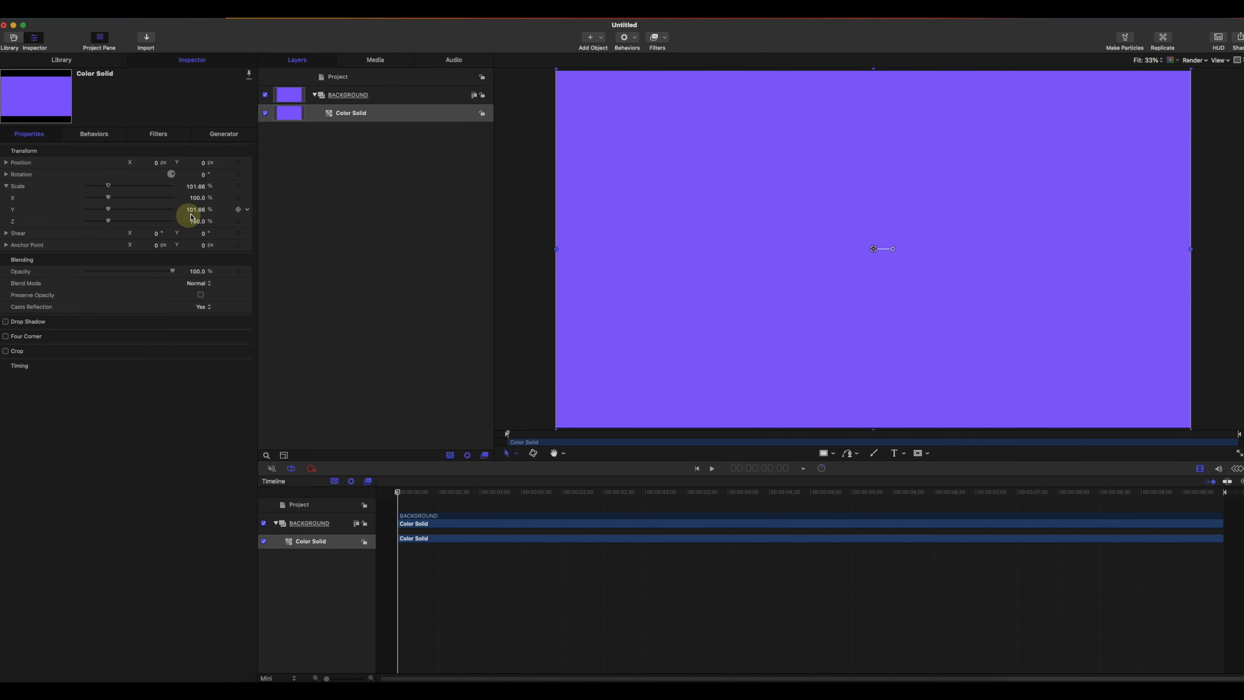
click(247, 209)
click(259, 216)
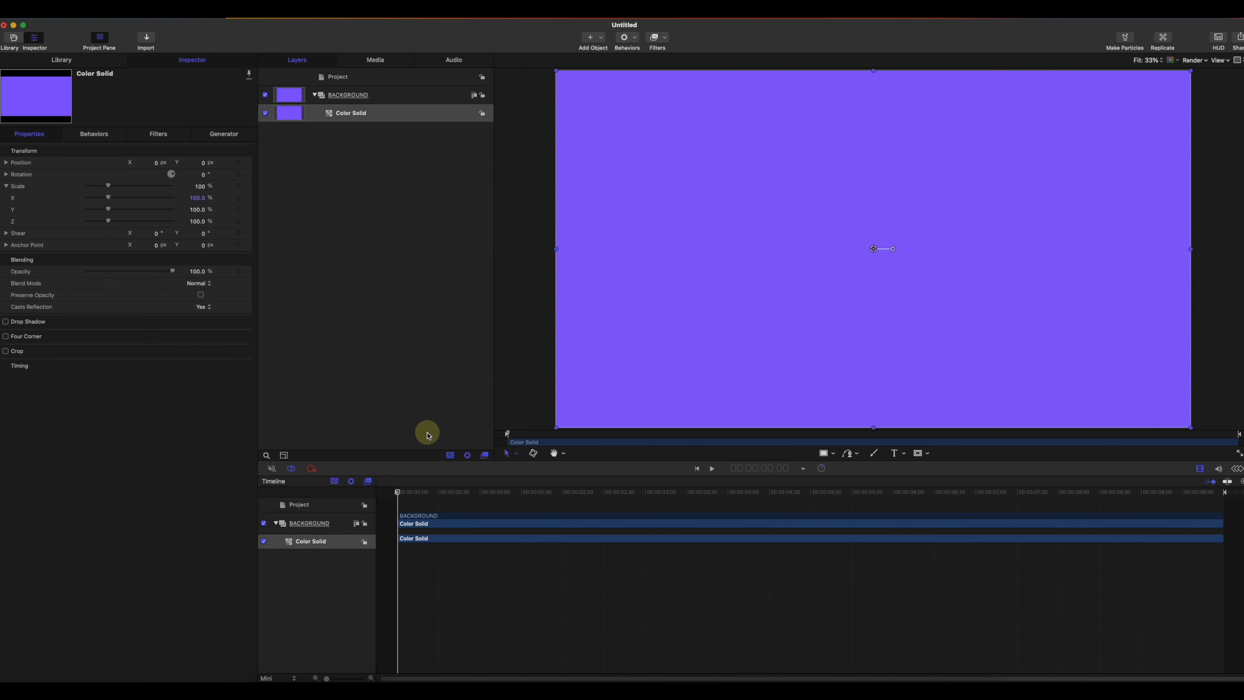
Keyframe the Color Solid's X scale at 100% on frame 24 and 0% on the first frame, and preview the animation
mouse_move(436, 490)
mouse_down()
mouse_move(459, 496)
mouse_move(430, 490)
mouse_up()
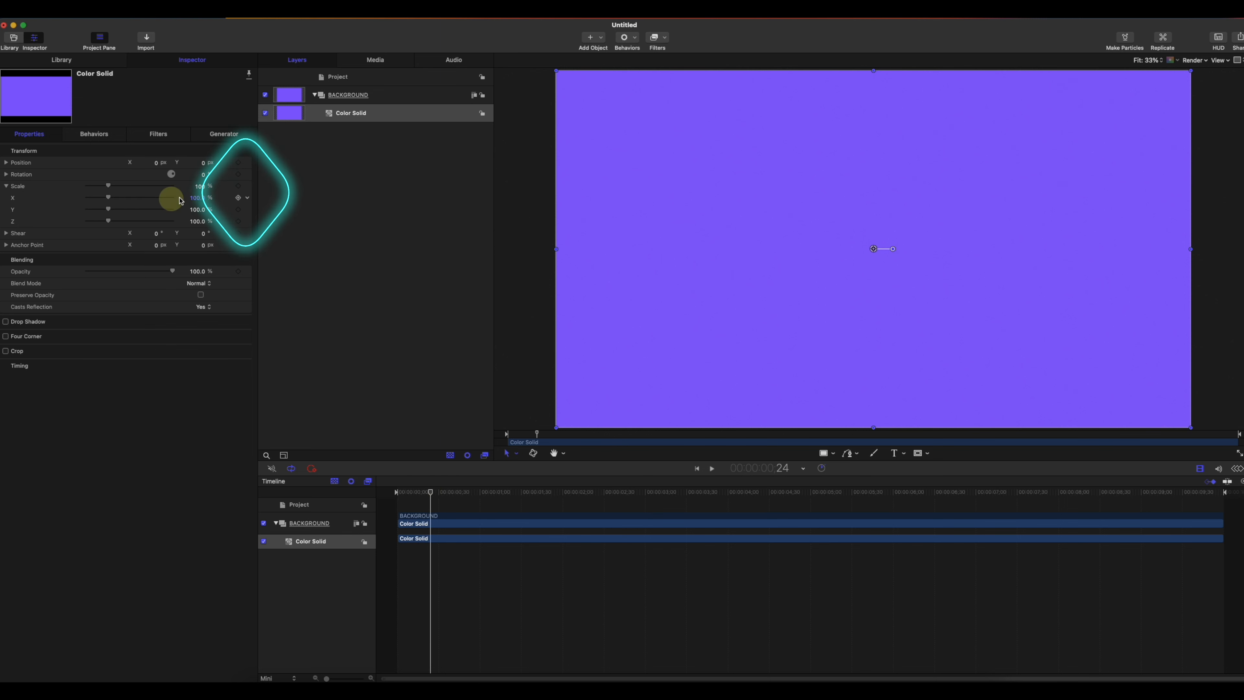
click(237, 198)
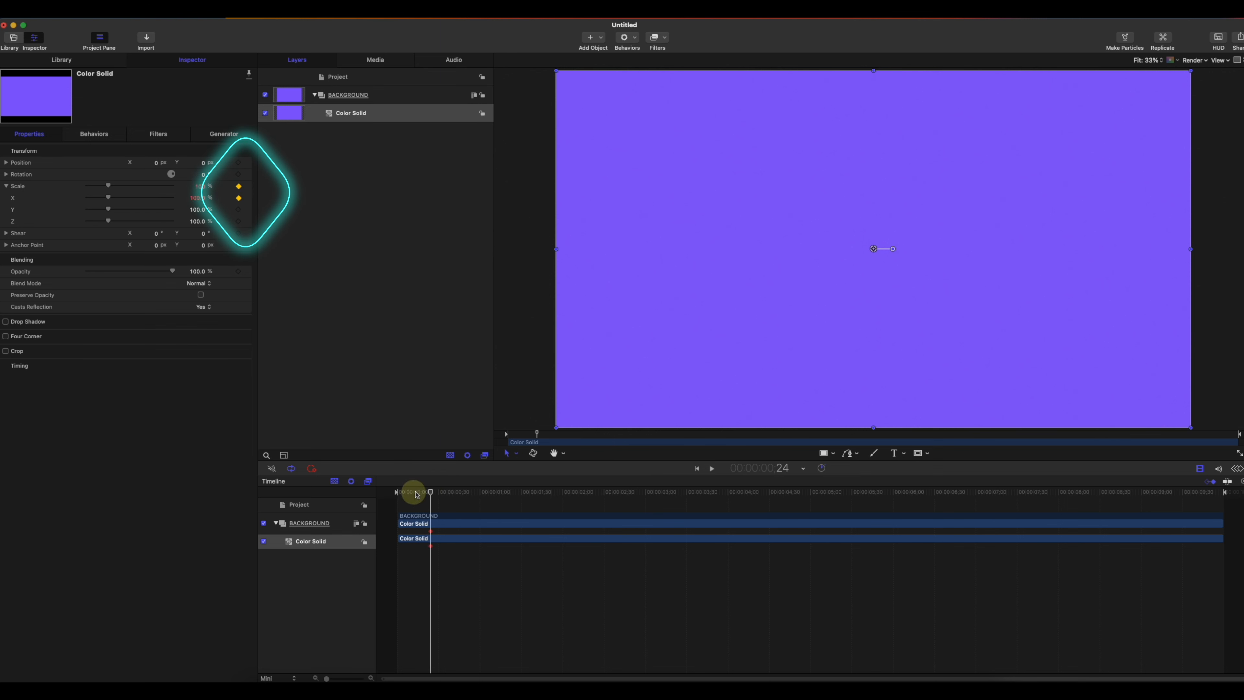
drag(424, 493, 397, 492)
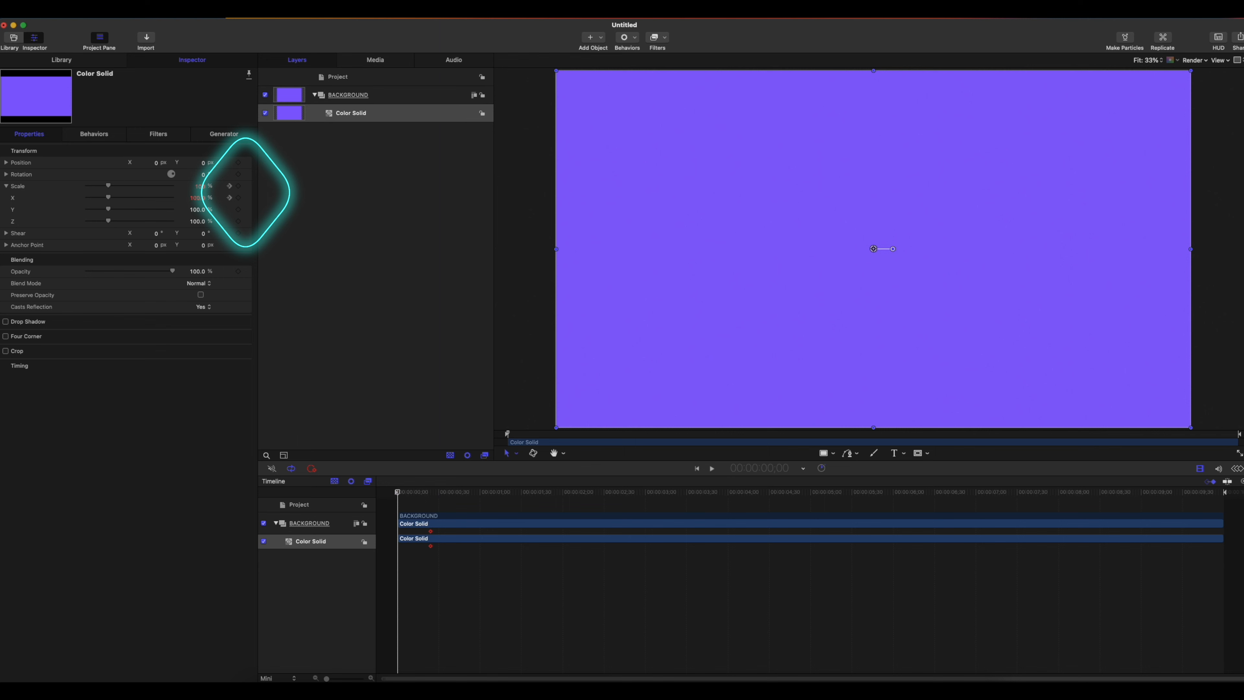
drag(108, 201, 71, 198)
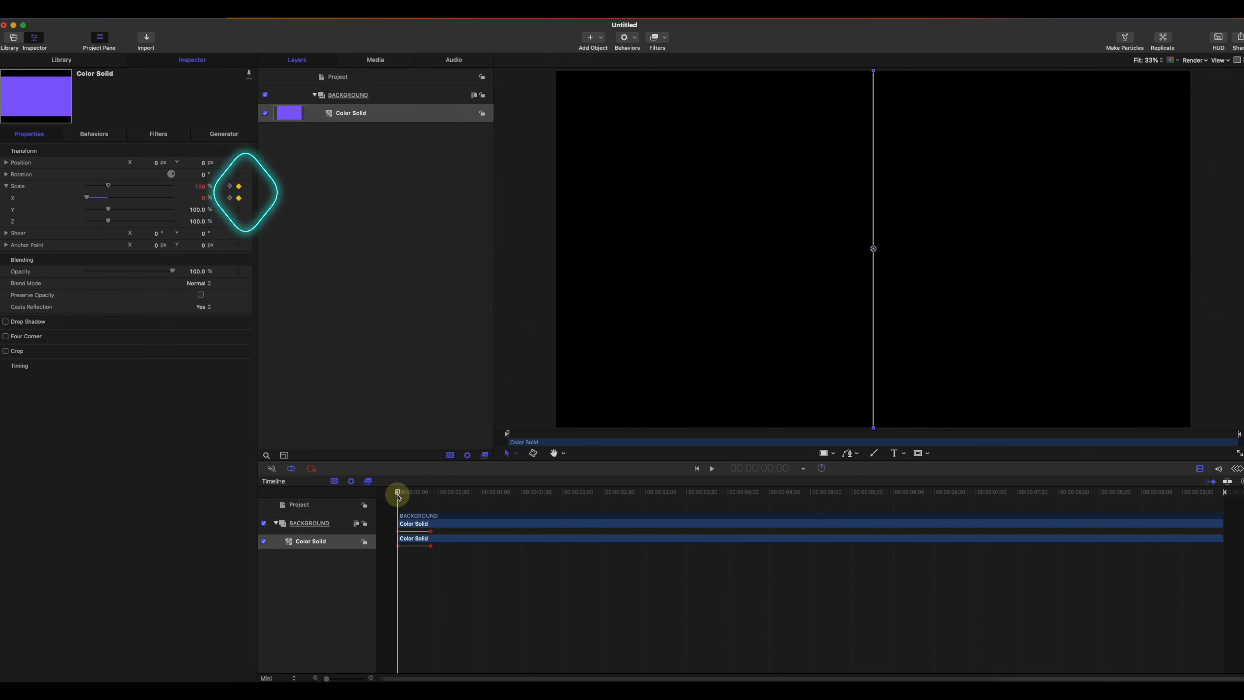
mouse_move(398, 493)
mouse_down()
mouse_move(436, 494)
mouse_move(377, 483)
mouse_up()
key(space)
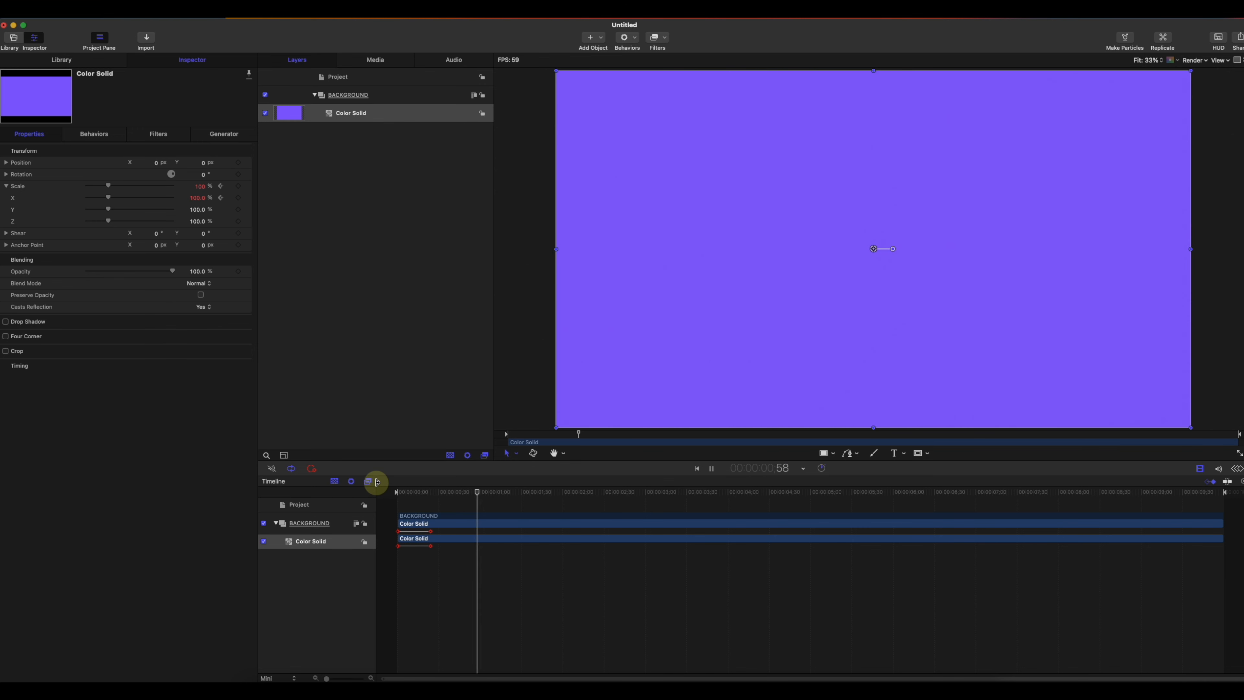
key(space)
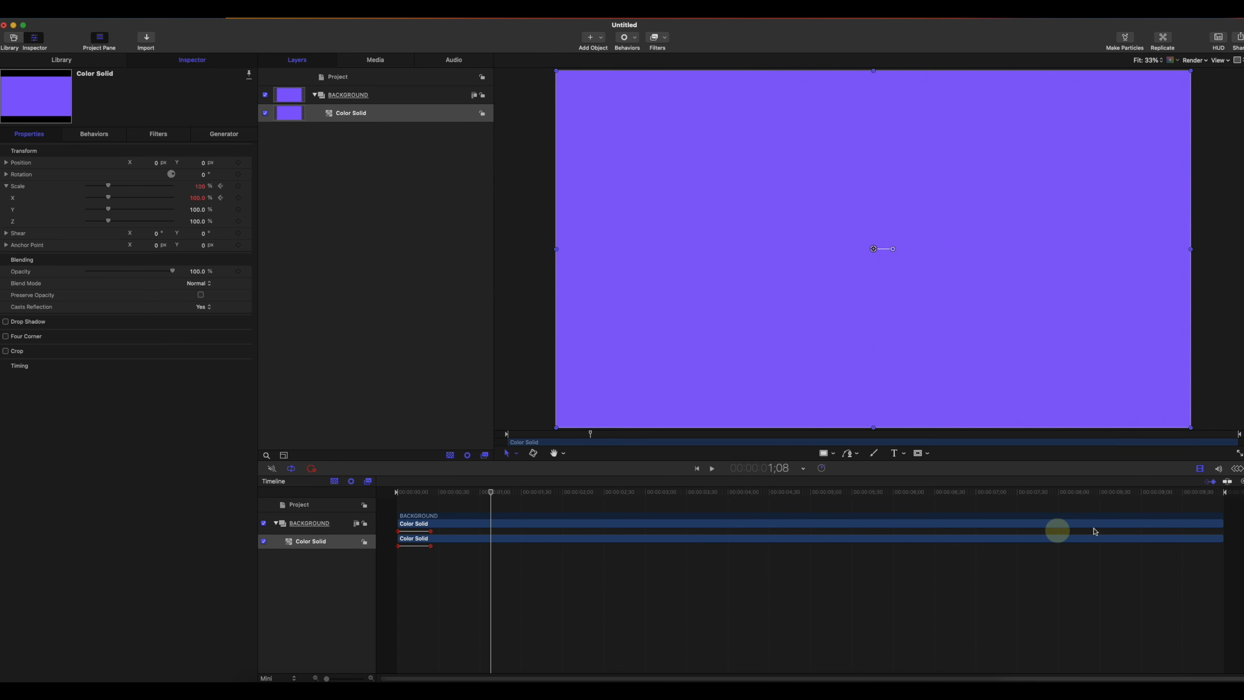
Give both X scale keyframes Bezier curve handles, extend the end keyframe's handle backward for a softer ease, and preview the animation
click(430, 532)
click(1237, 468)
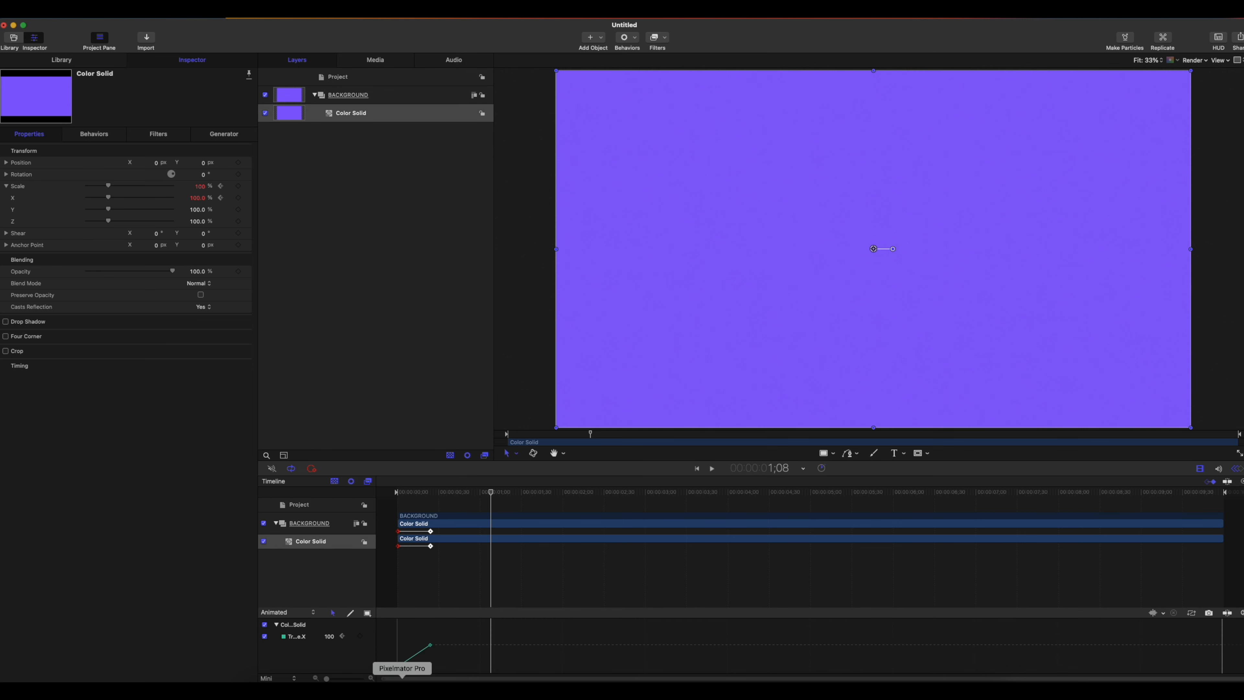
drag(439, 631, 375, 680)
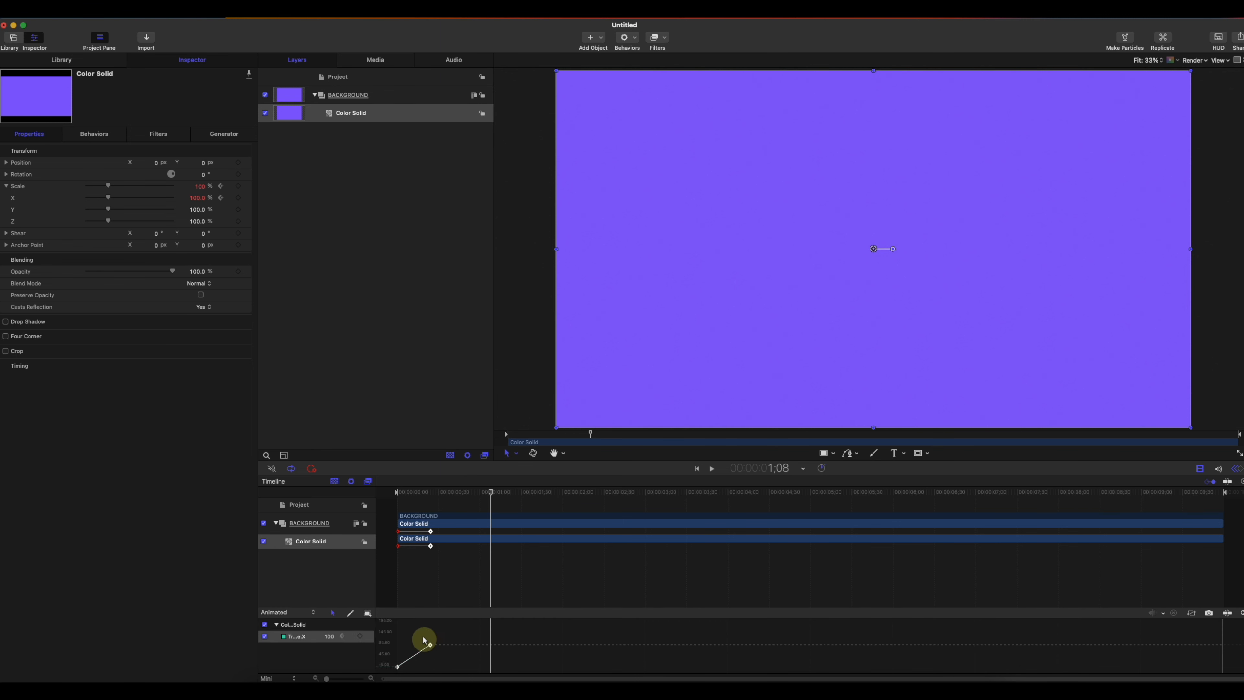
right_click(434, 647)
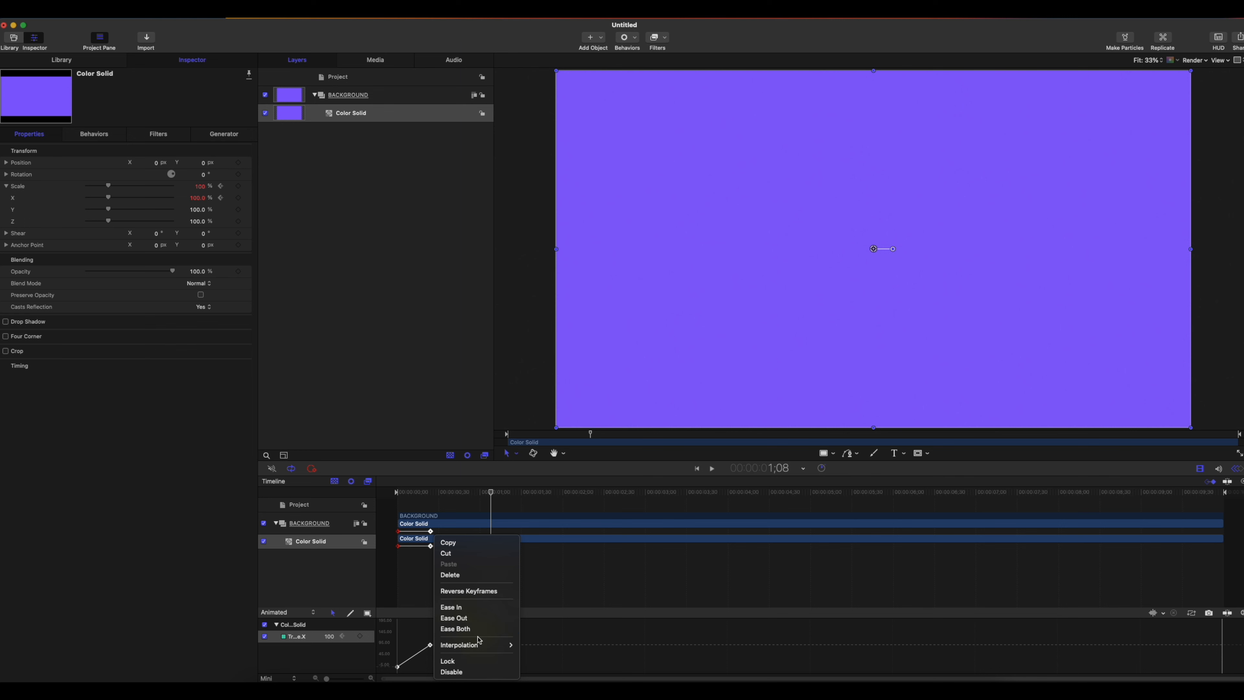
mouse_move(485, 645)
click(539, 640)
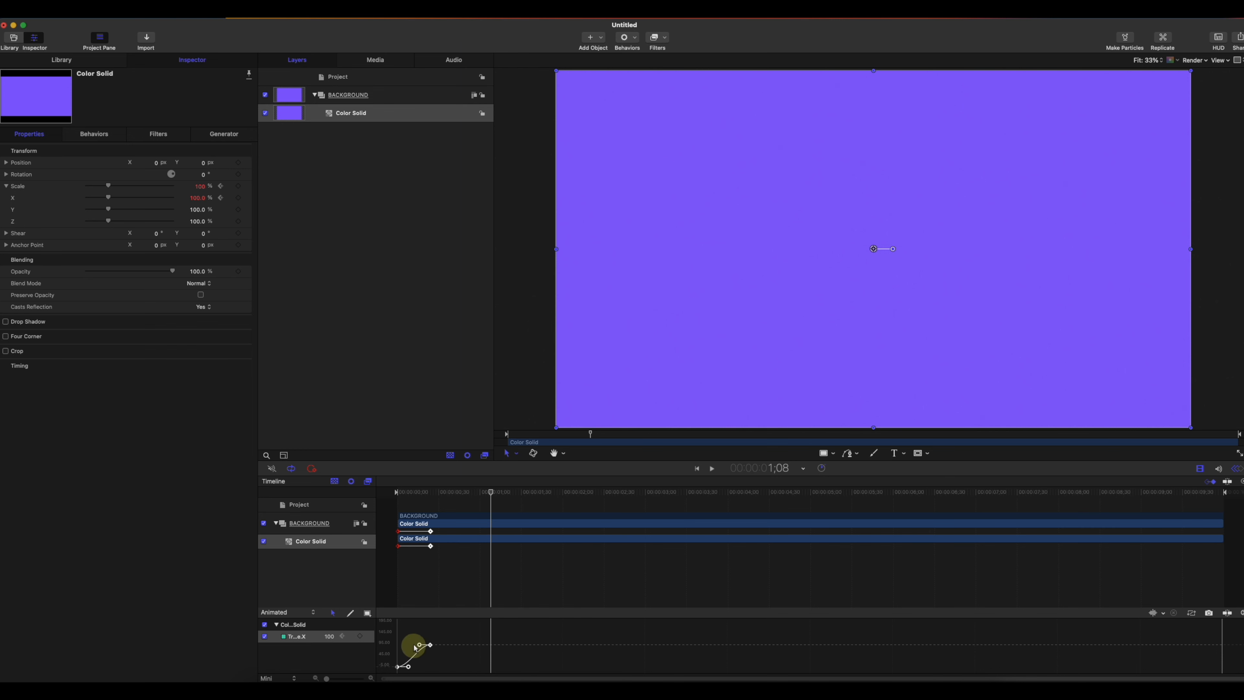
drag(419, 645, 420, 643)
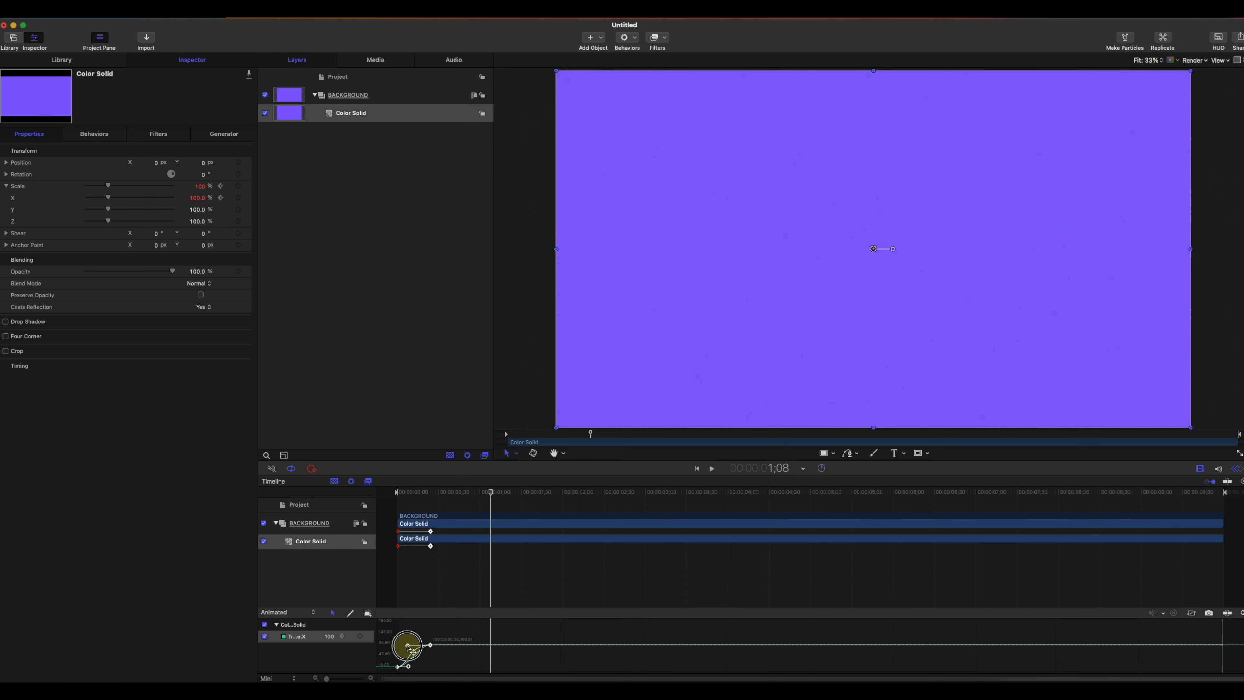
drag(406, 490, 396, 493)
key(space)
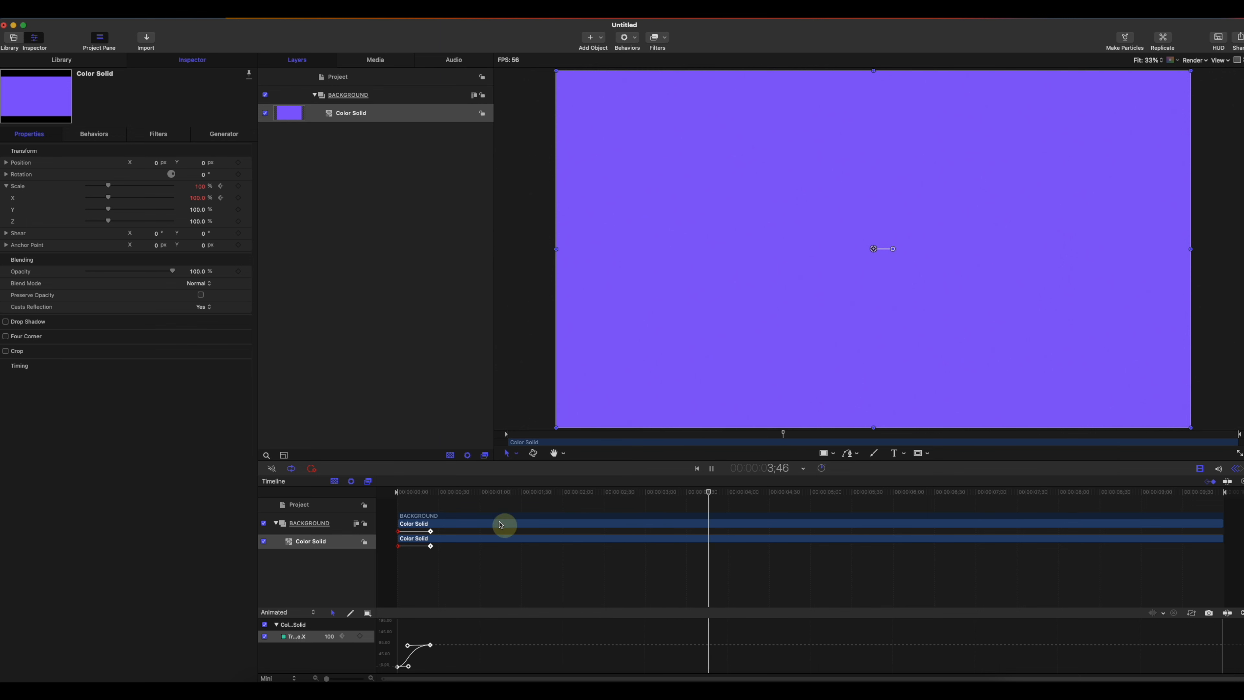
drag(468, 492, 403, 492)
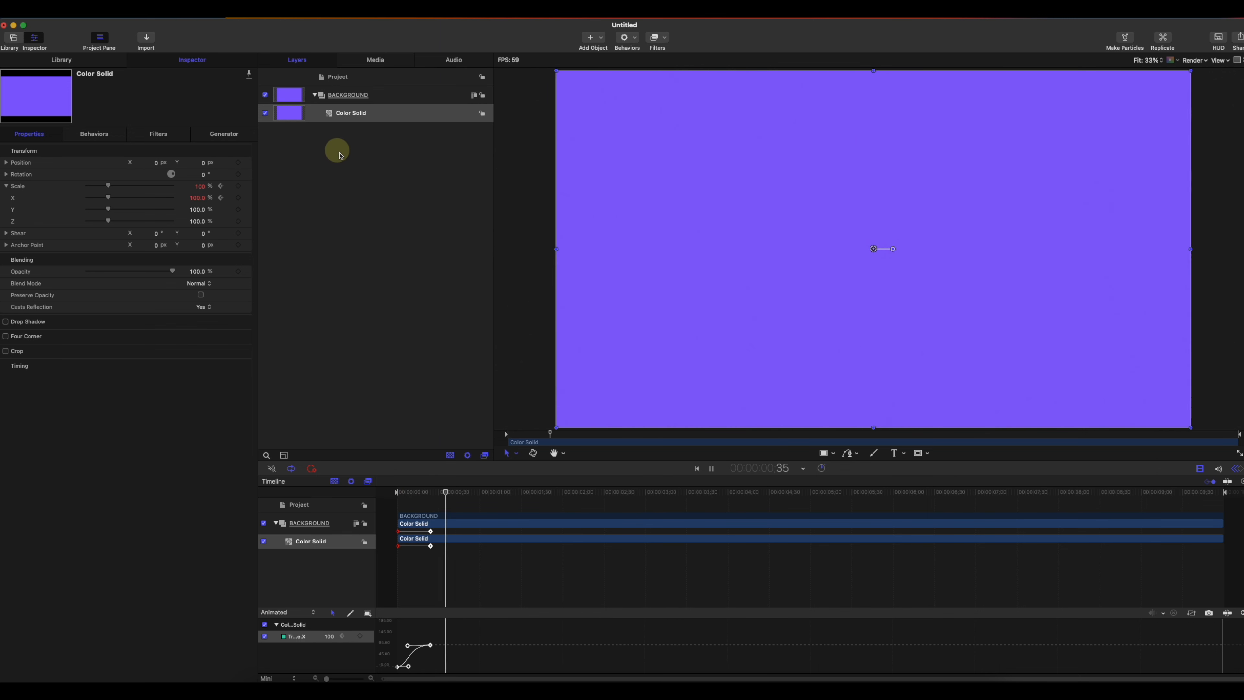
key(space)
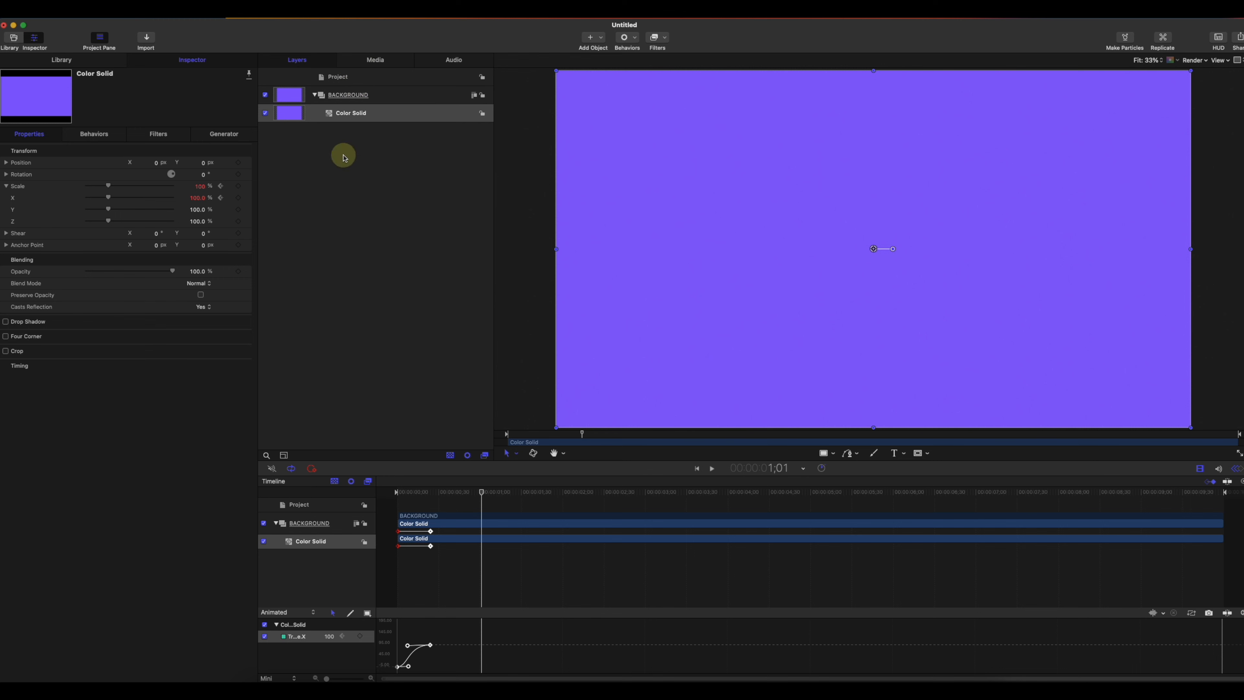
Create a new group above BACKGROUND and name it BASE
right_click(347, 160)
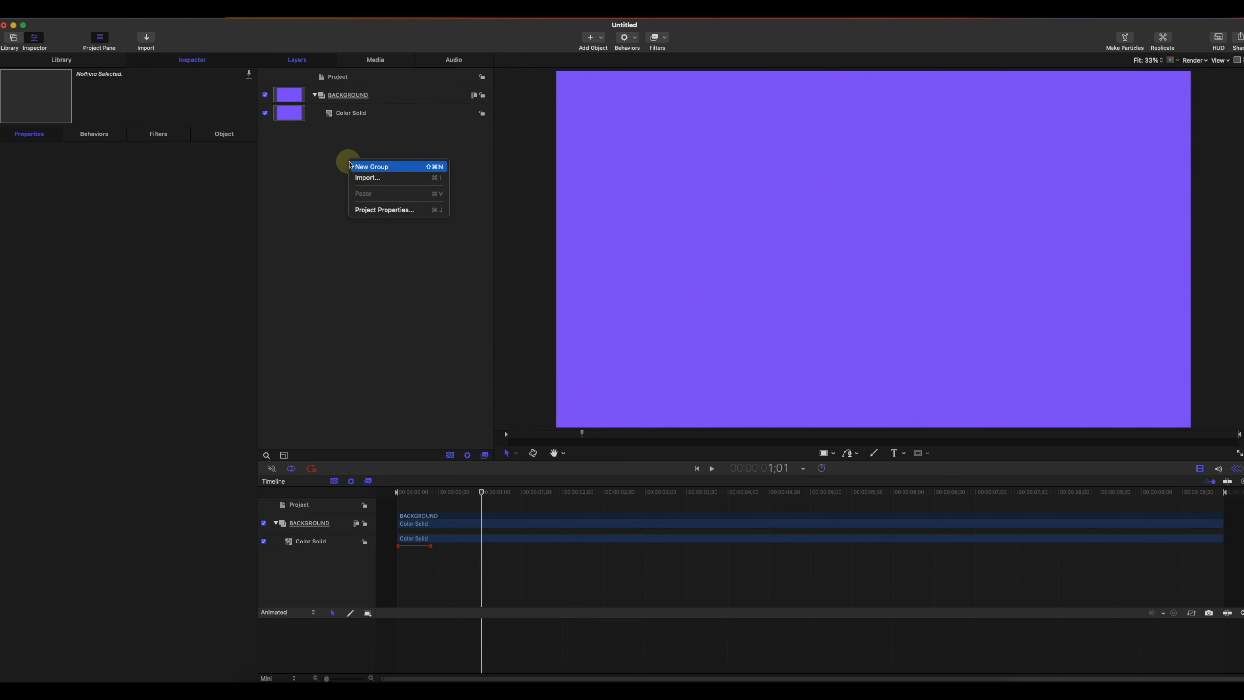
click(403, 167)
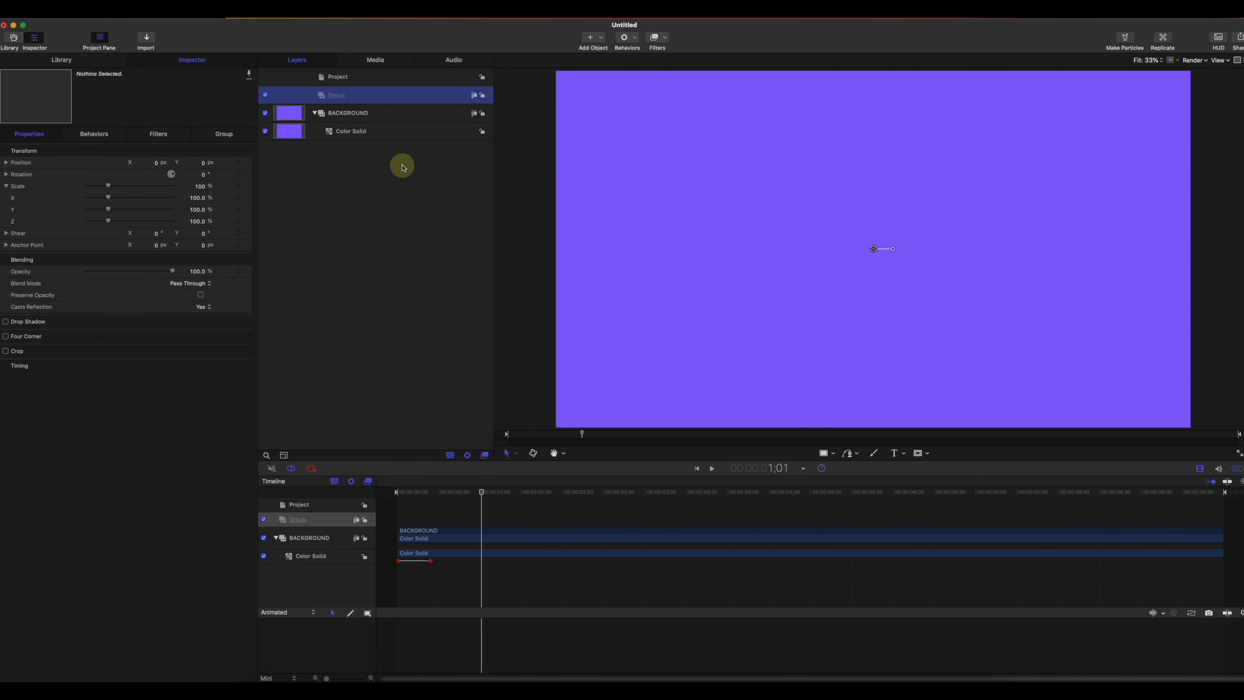
double_click(339, 95)
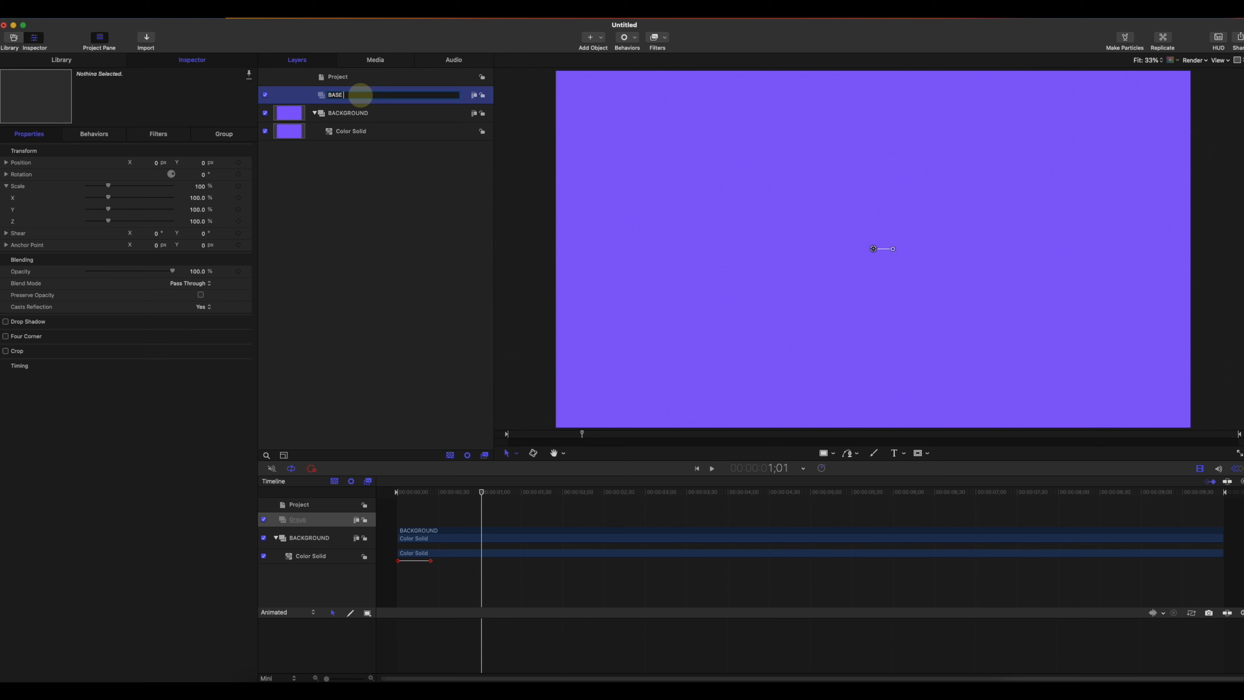
key(Return)
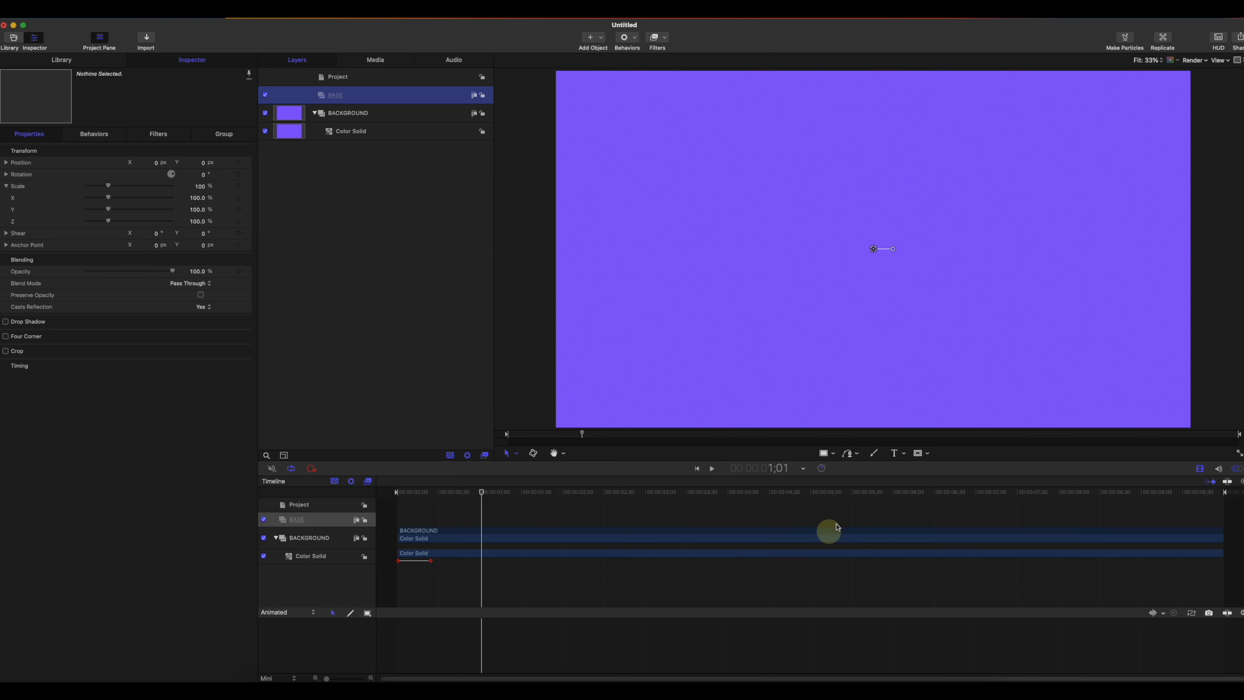
Draw a wide, thin rectangle in the BASE group starting at frame 24, centred at about X 9 px, Y -35 px
drag(465, 499, 430, 493)
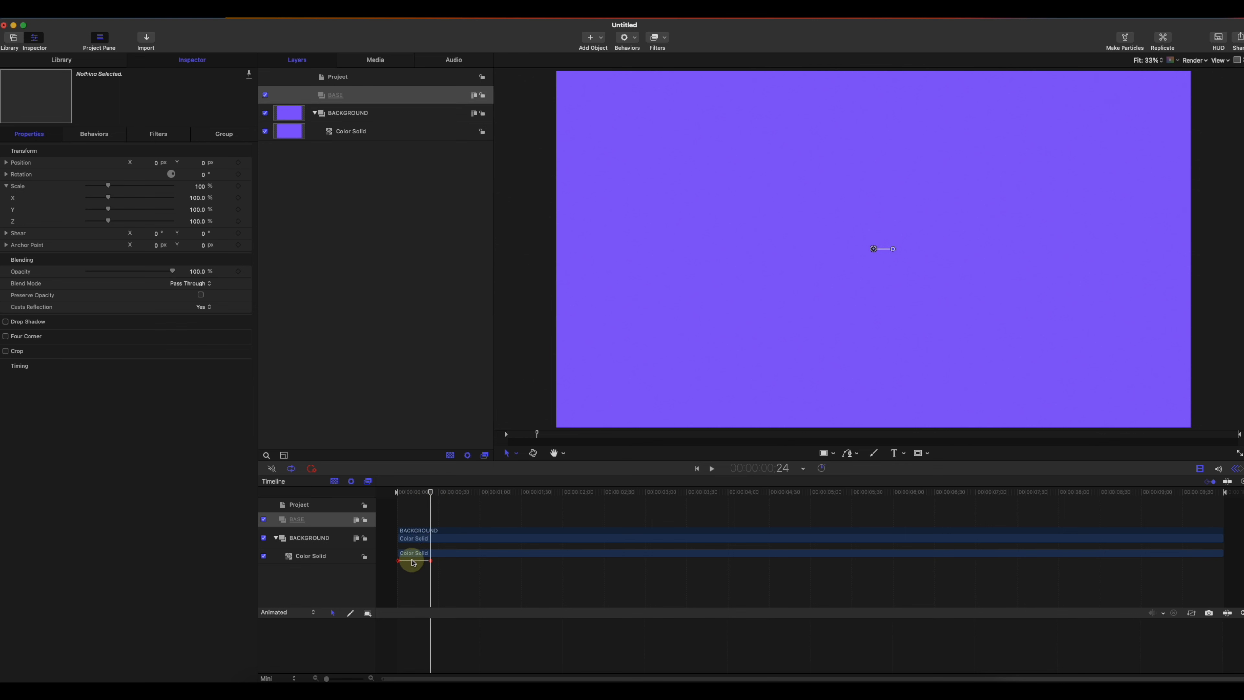
click(835, 453)
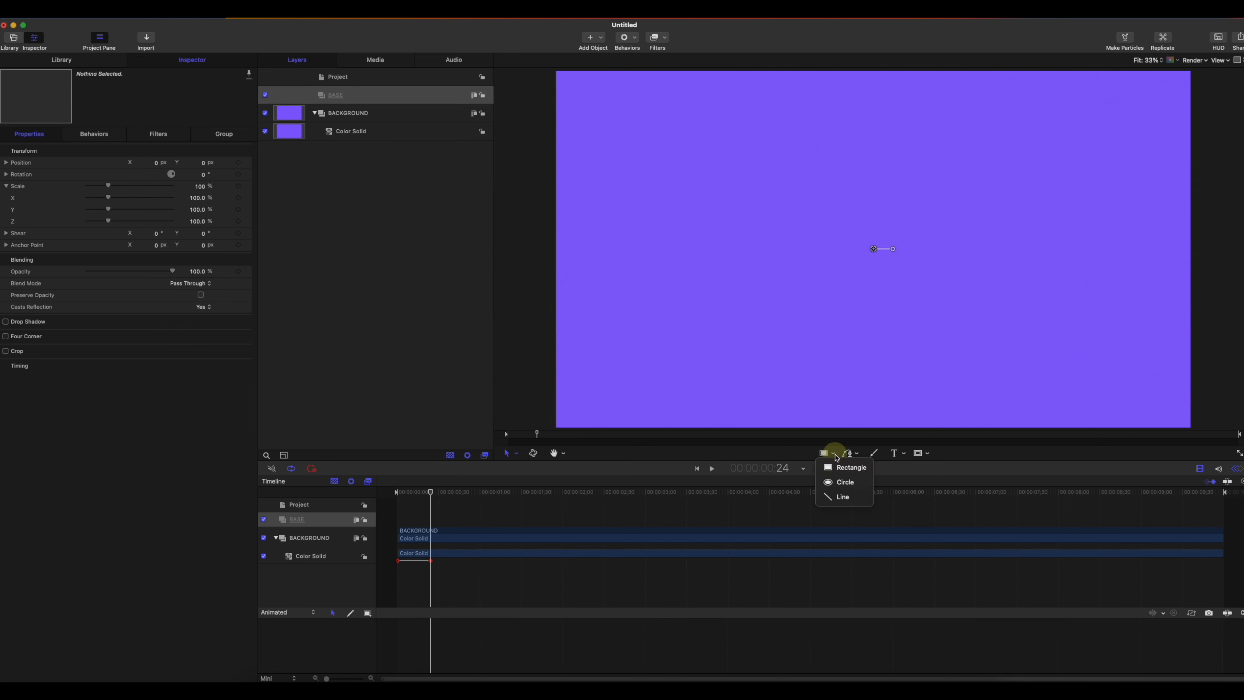
click(842, 471)
mouse_move(770, 240)
mouse_down()
mouse_move(886, 265)
mouse_move(992, 267)
mouse_move(948, 268)
mouse_move(976, 268)
mouse_up()
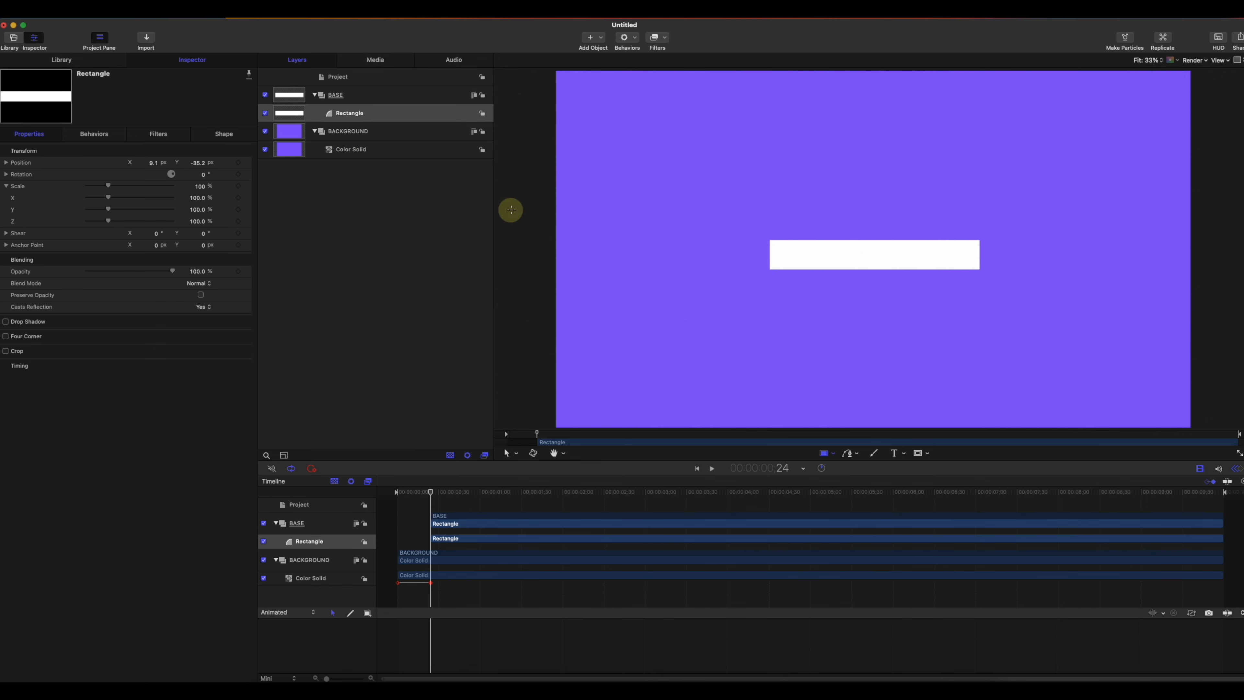
Turn off the rectangle's fill and give it a solid outline 7 wide
click(232, 133)
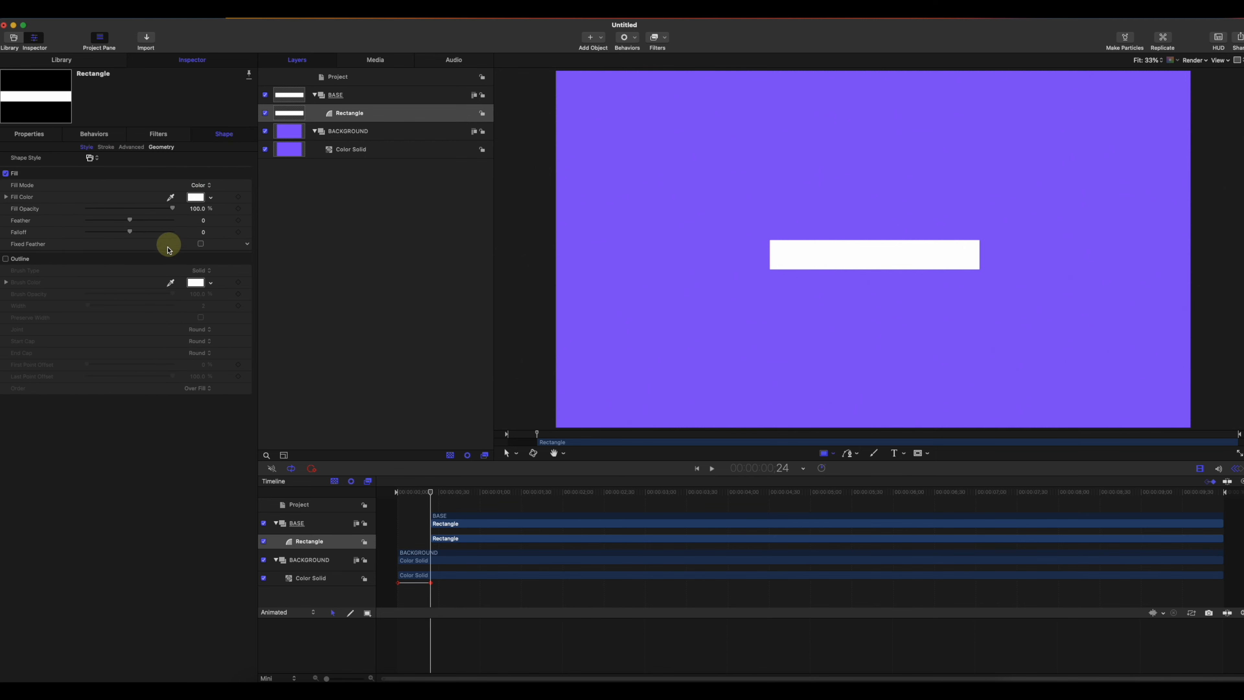
click(6, 258)
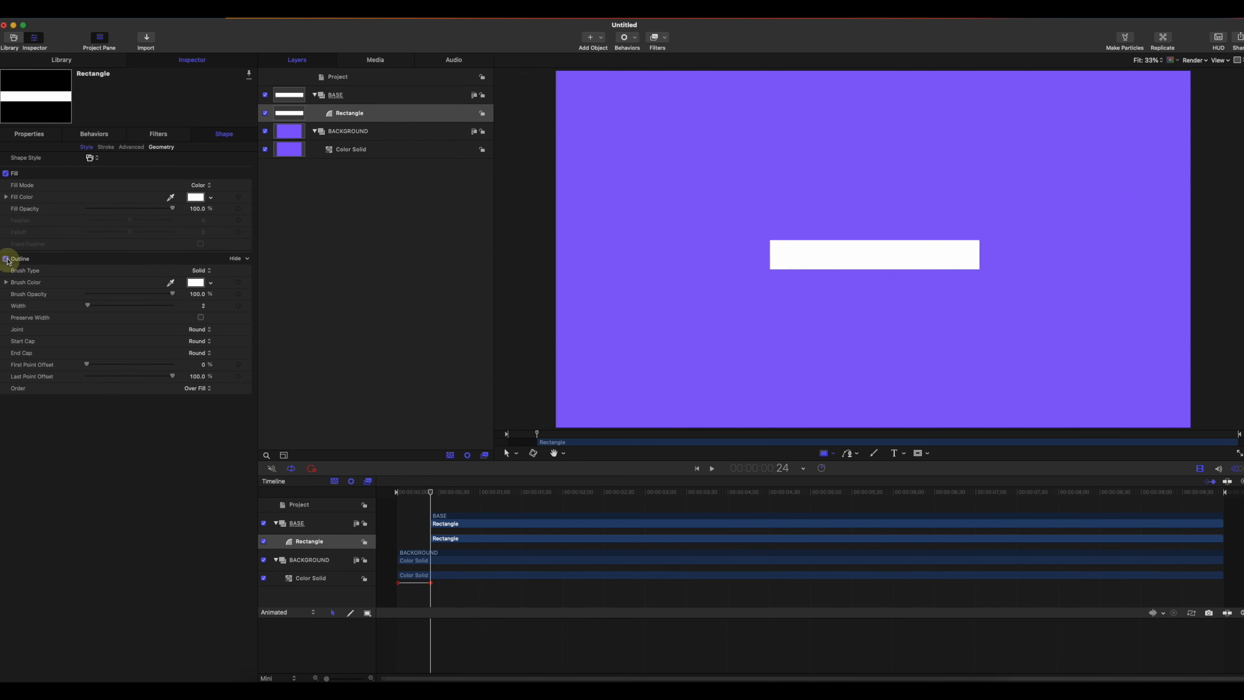
click(6, 174)
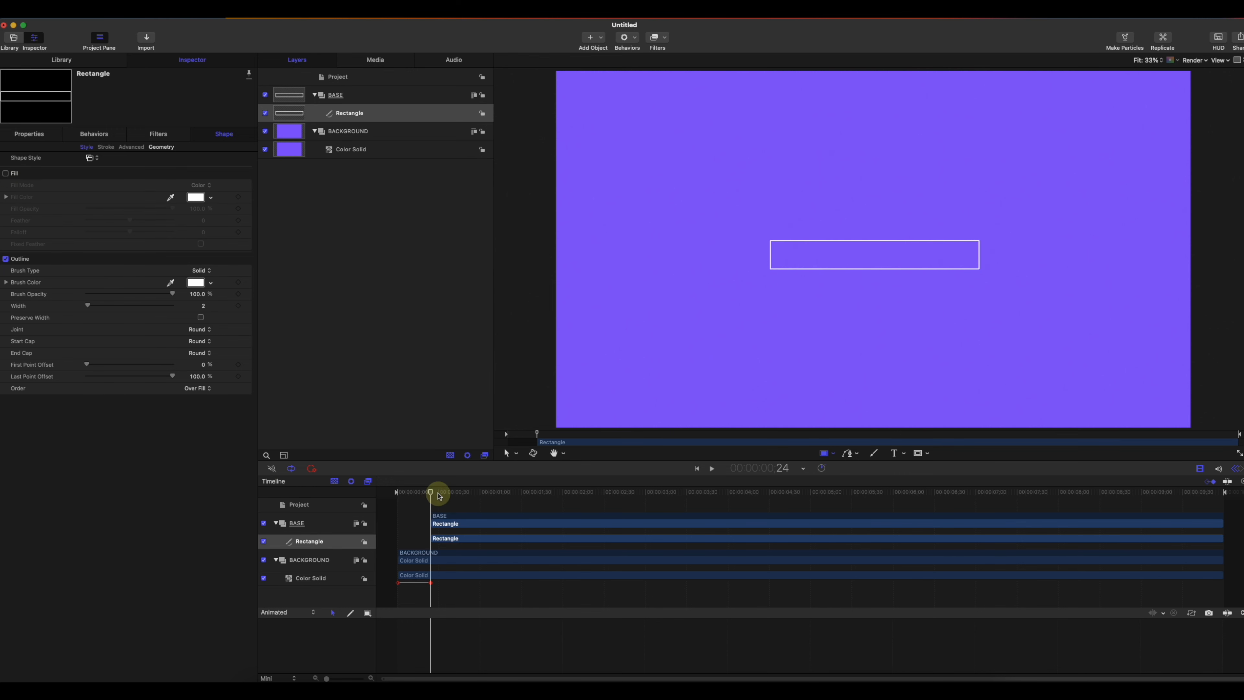
drag(436, 493, 451, 520)
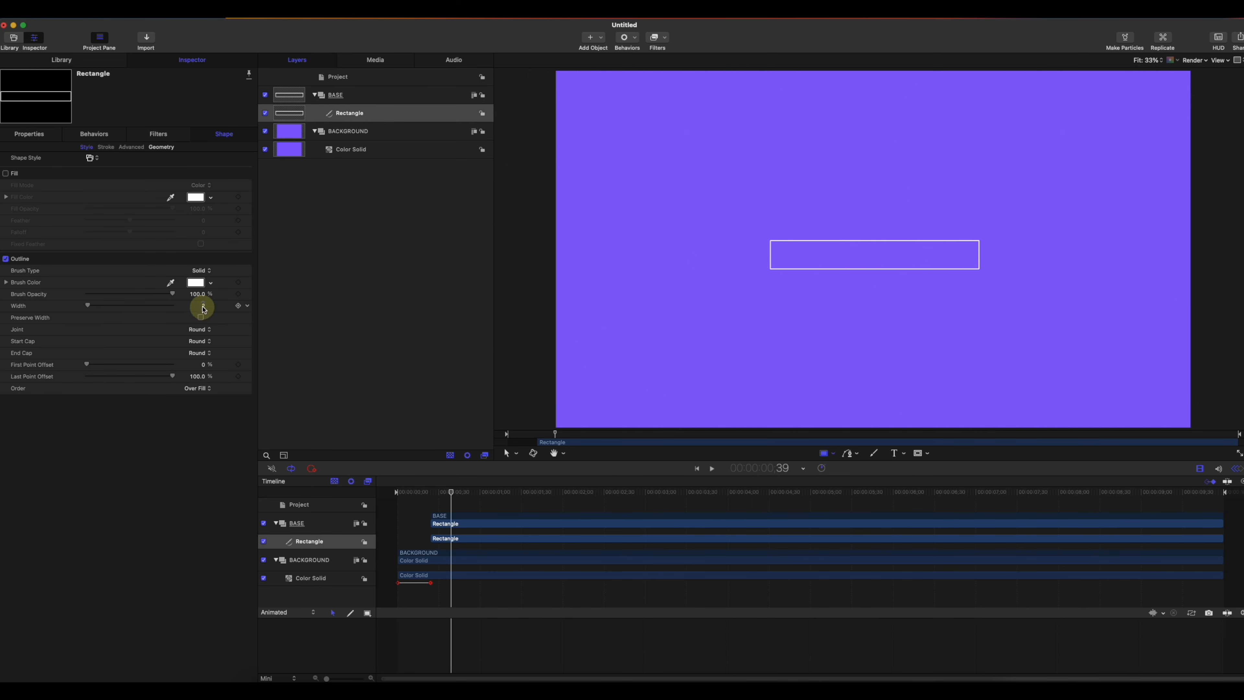
drag(203, 309, 203, 306)
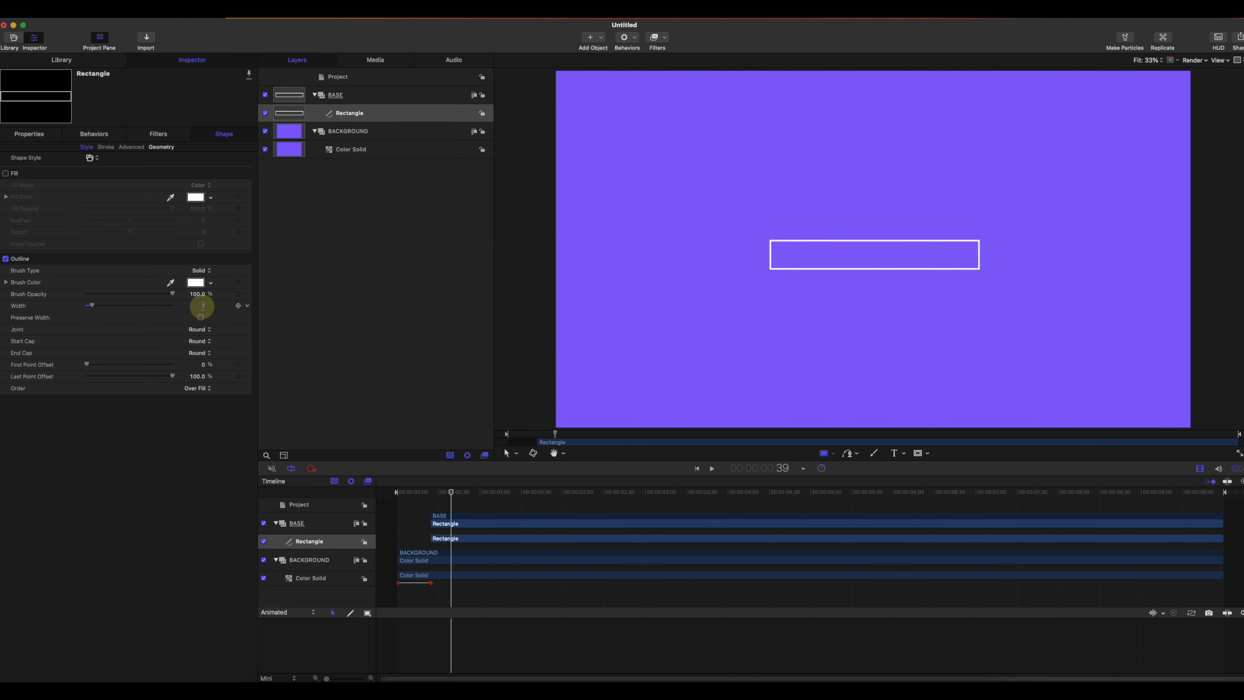
Keyframe the rectangle's scale at 100% and rotation at 0° around the one-second mark
mouse_move(450, 493)
mouse_down()
mouse_move(369, 505)
mouse_move(431, 494)
mouse_up()
key(space)
key(space)
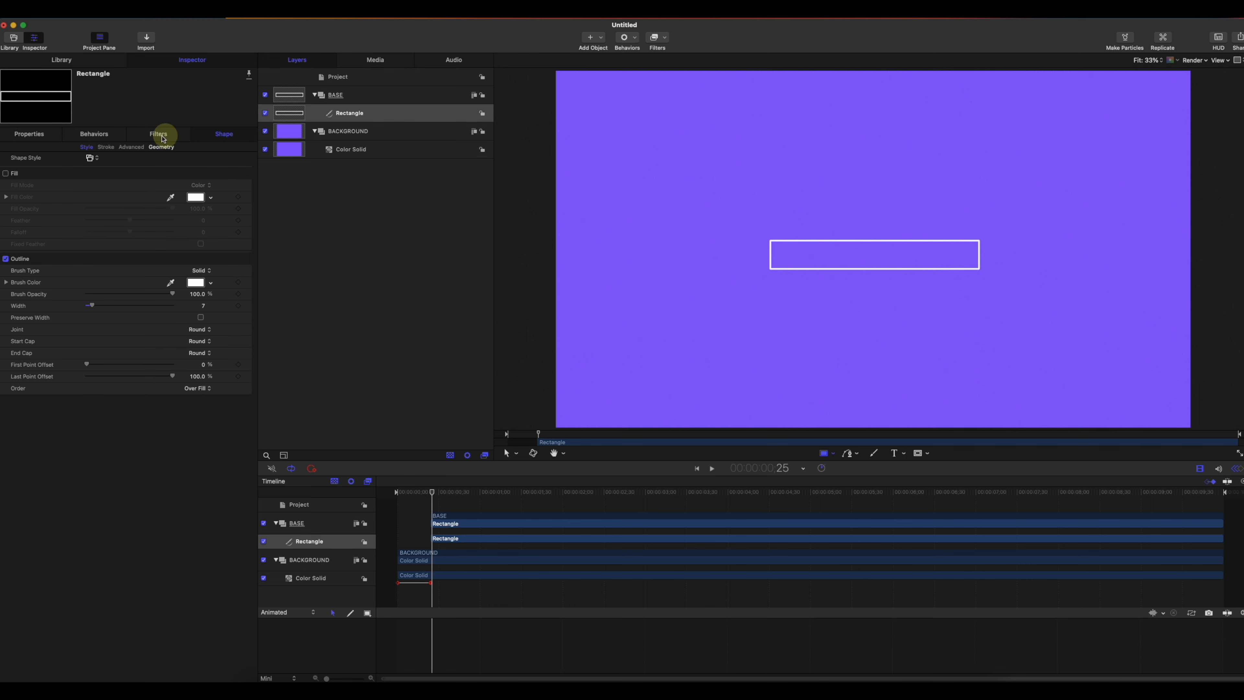
click(31, 134)
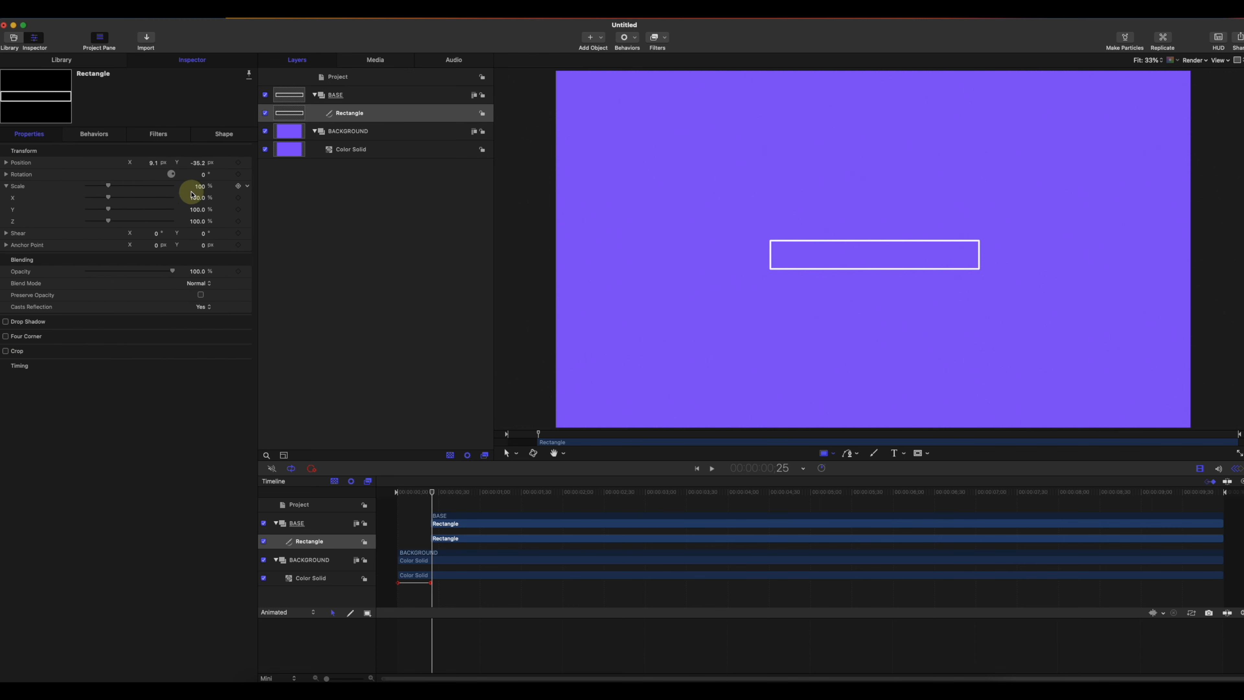
drag(433, 491, 480, 498)
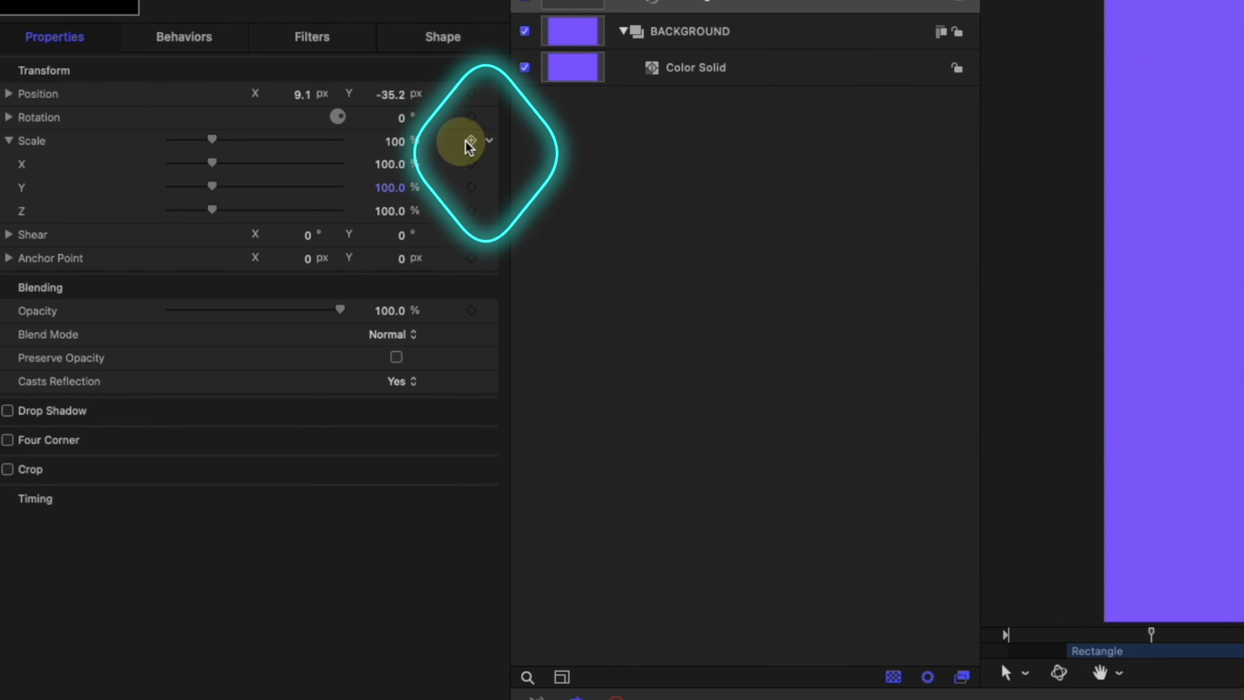
click(469, 141)
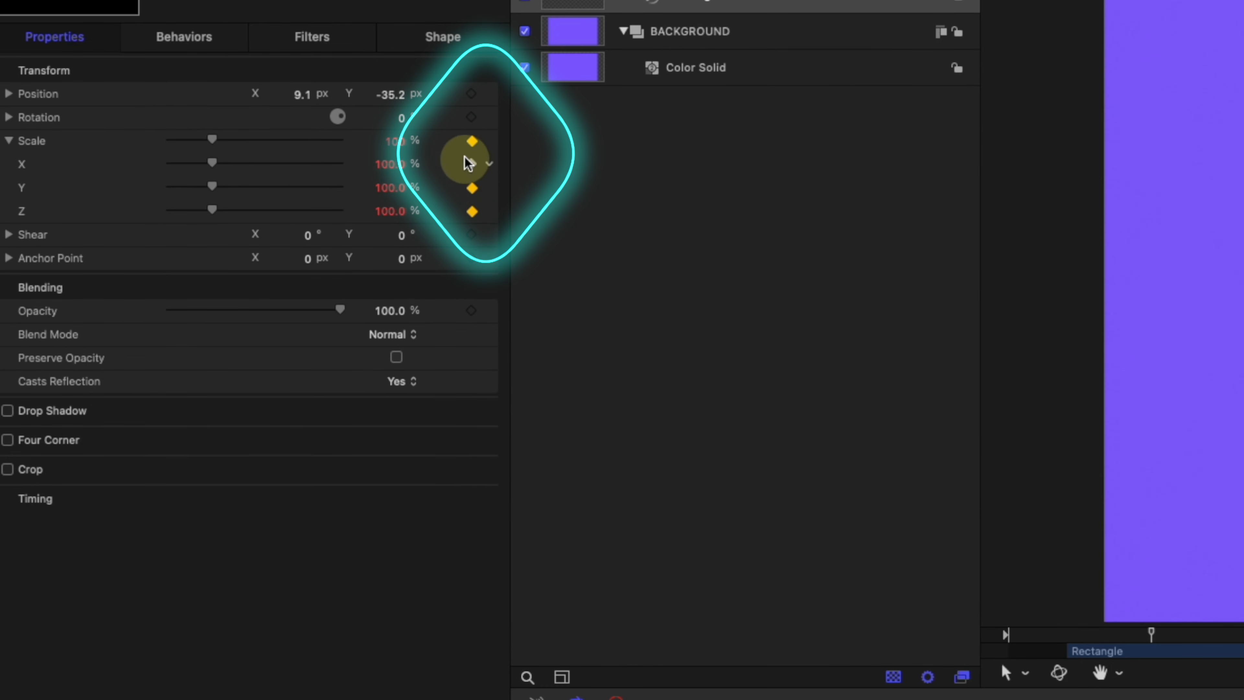
click(472, 119)
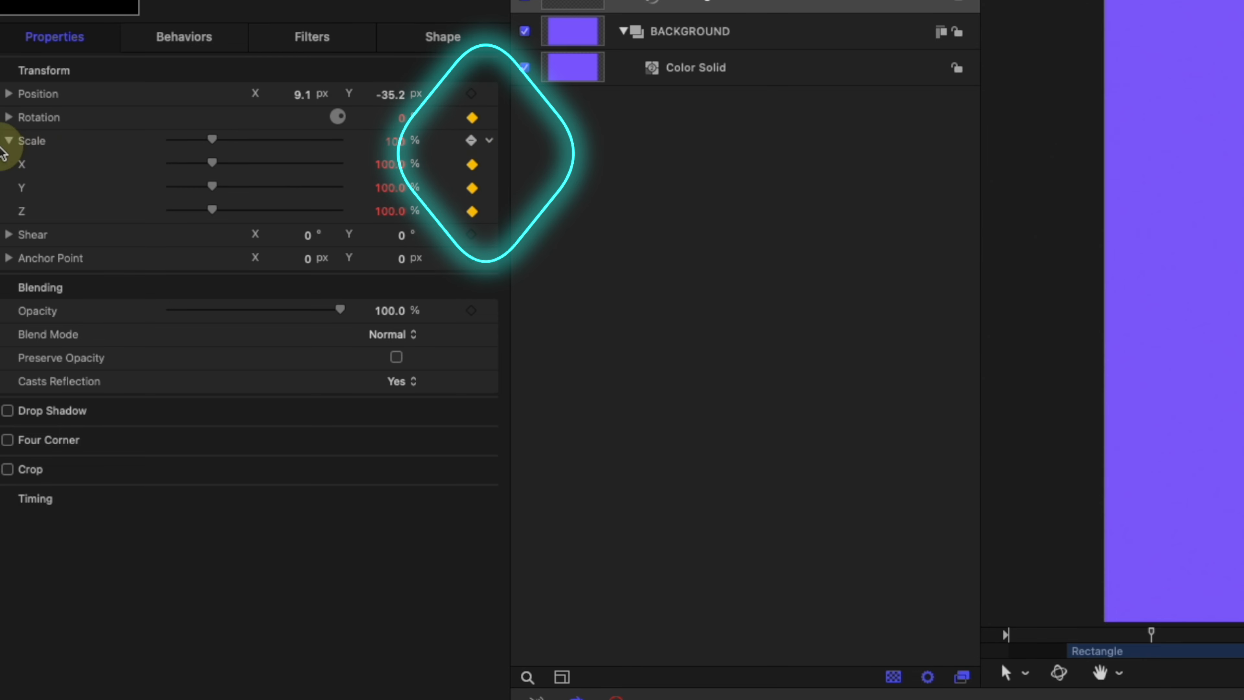
Set the rectangle's scale to 0% and rotation to 64° on frame 25, and preview the animation
drag(516, 492, 431, 487)
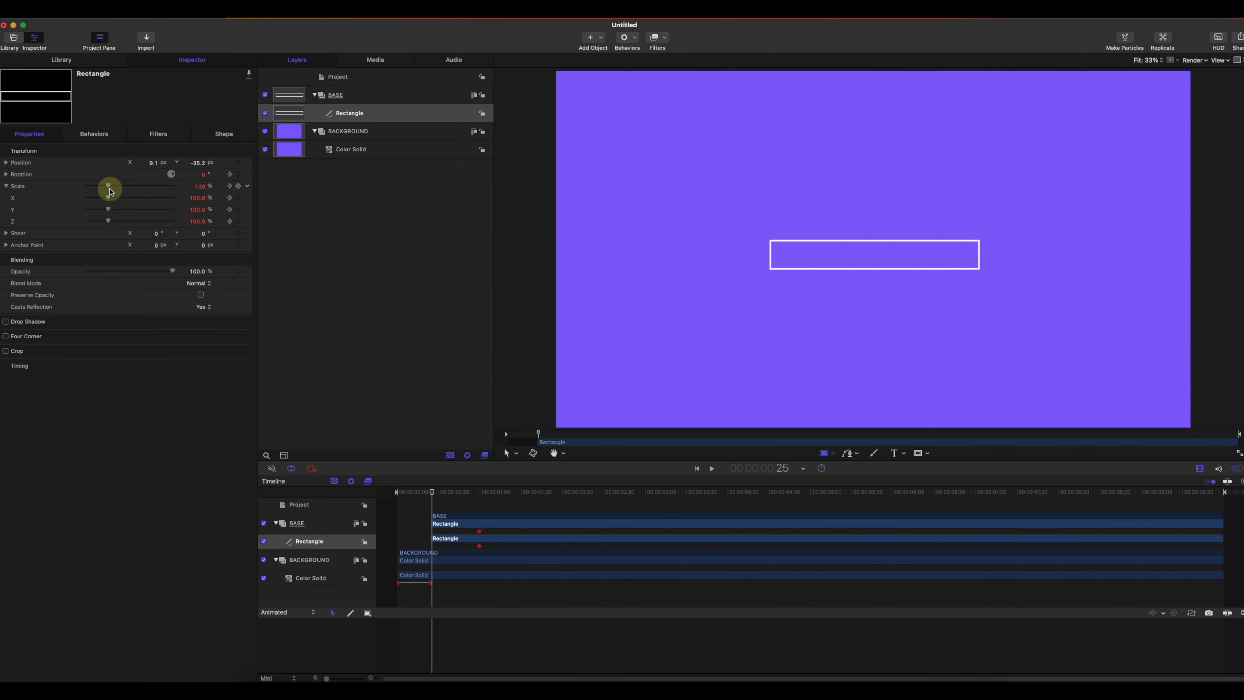
drag(109, 188, 24, 190)
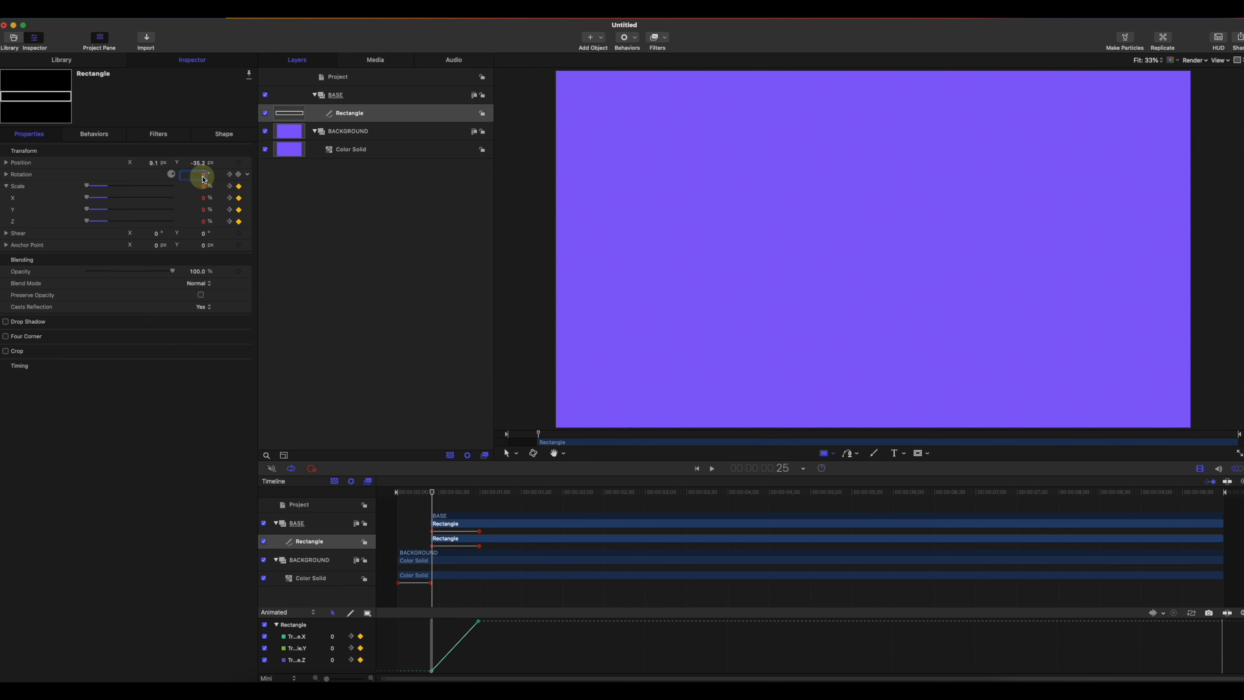
text(5)
key(Return)
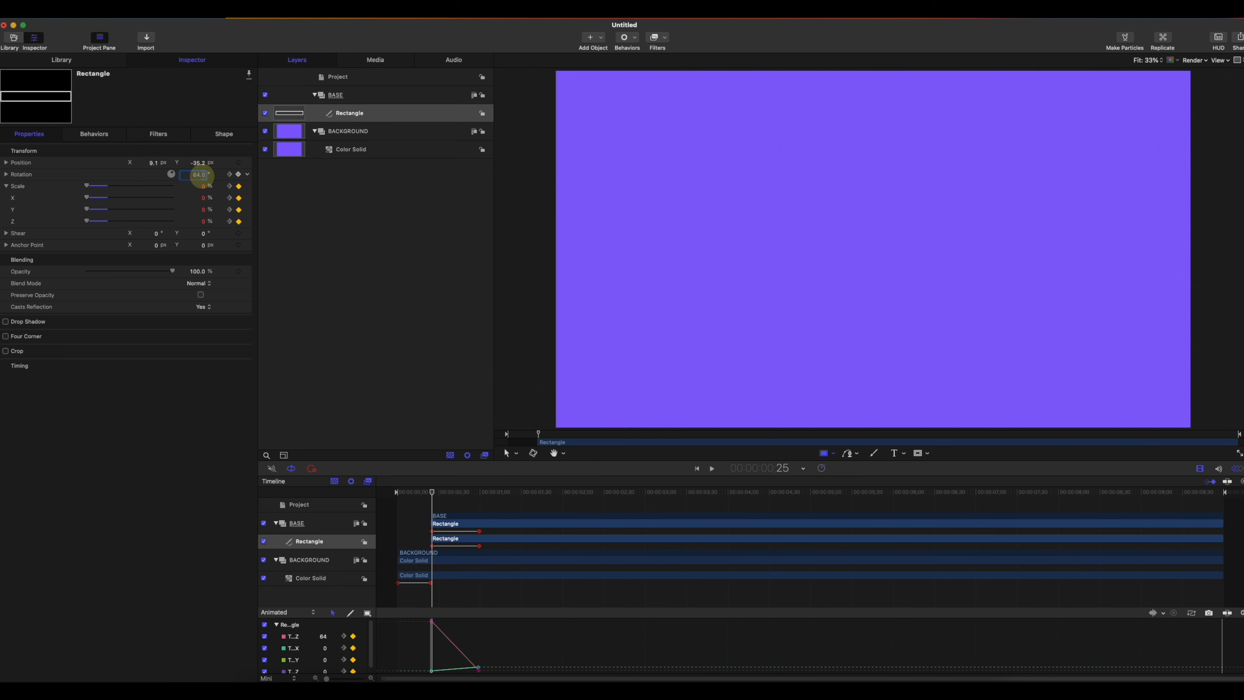
drag(432, 491, 406, 493)
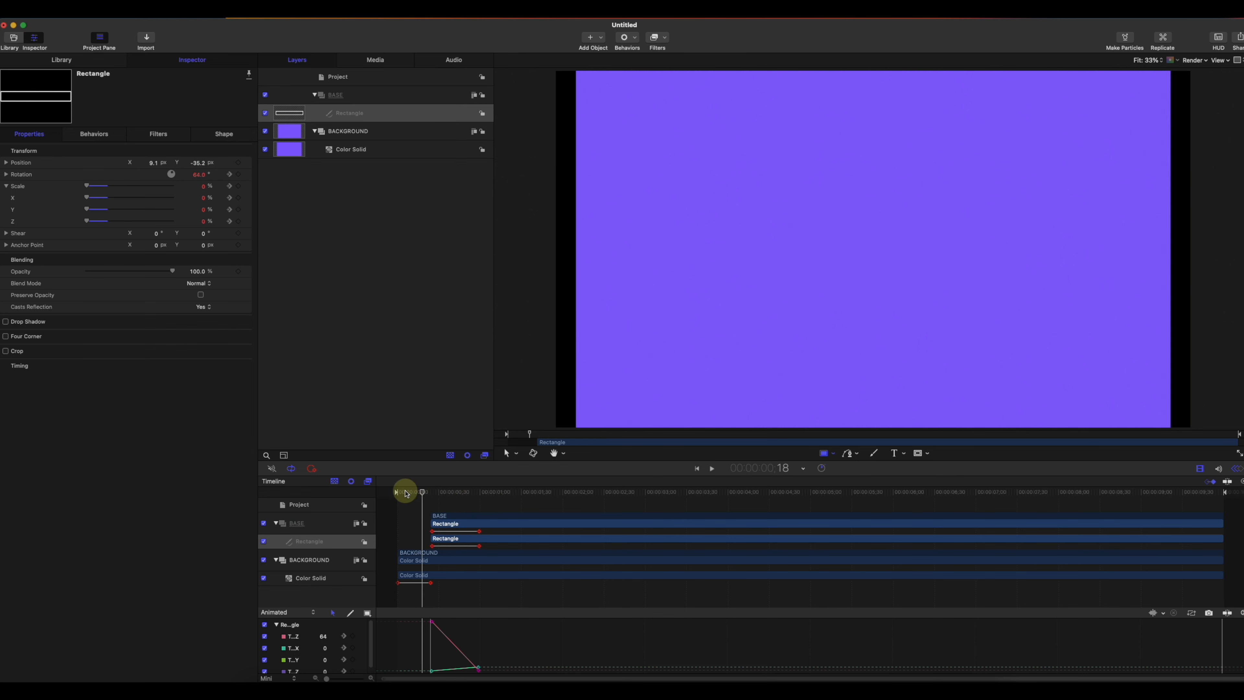
key(space)
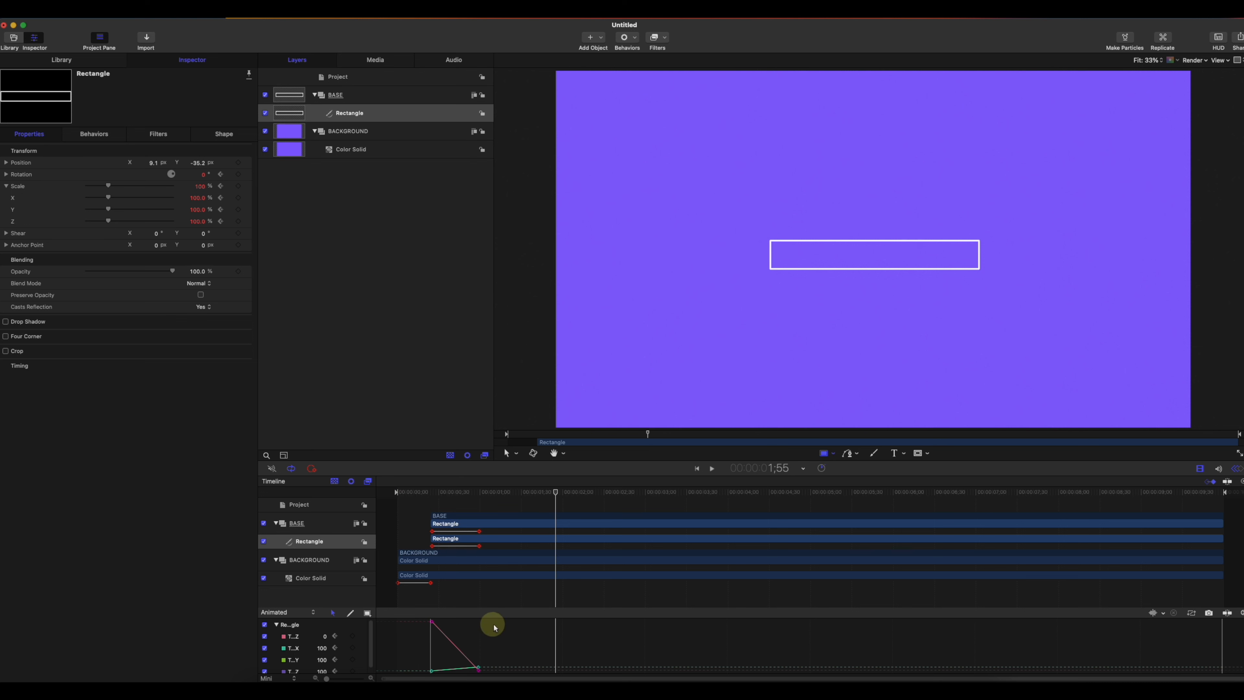
Give all the rectangle's rotation and scale keyframes smooth, curved interpolation in the keyframe editor, and preview the animation
click(1241, 470)
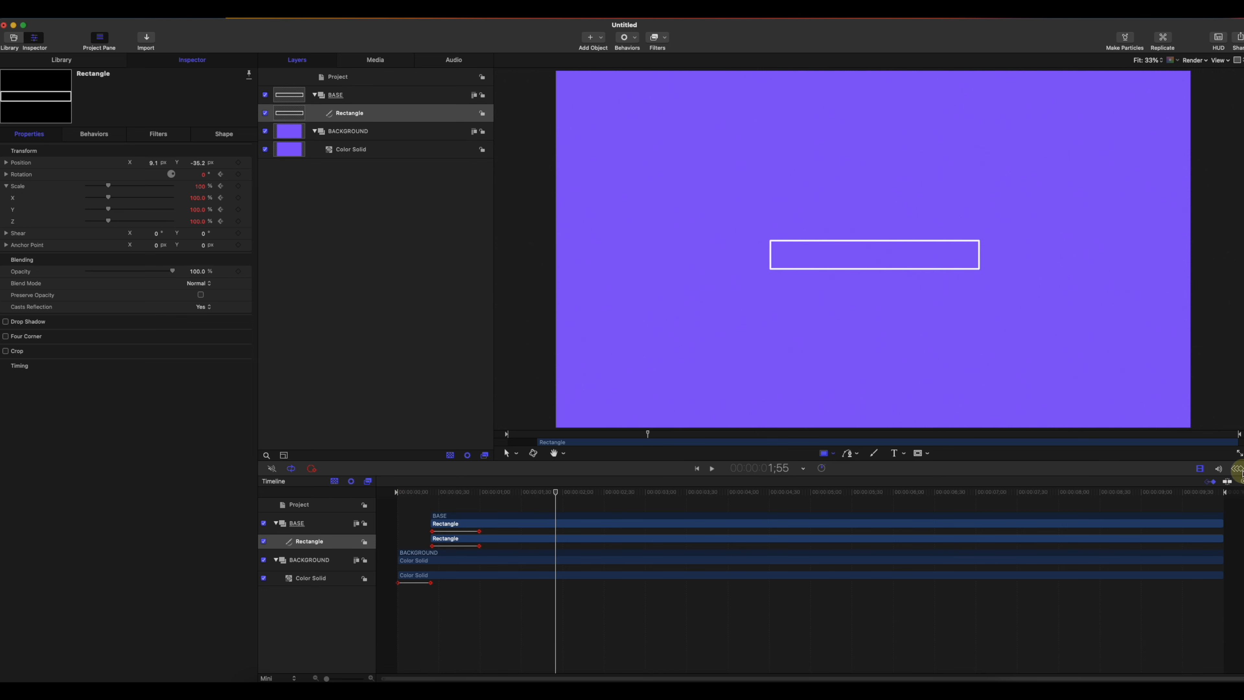
click(1242, 471)
drag(492, 594, 419, 680)
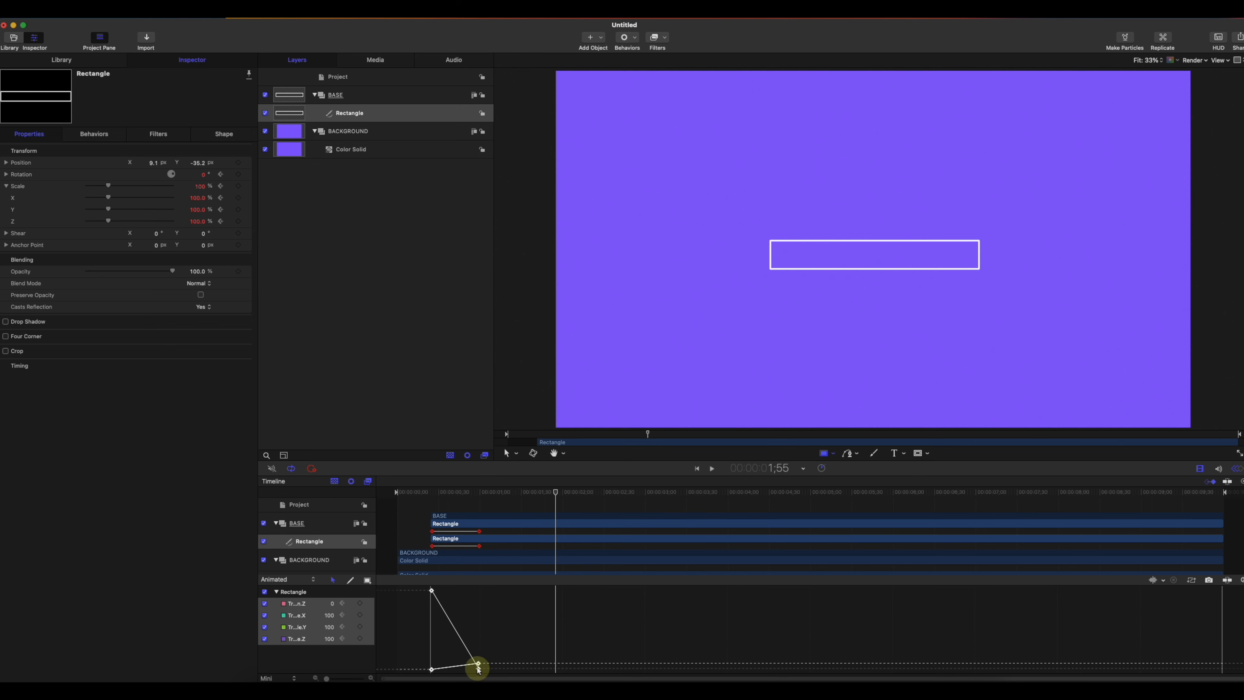
right_click(479, 667)
click(504, 629)
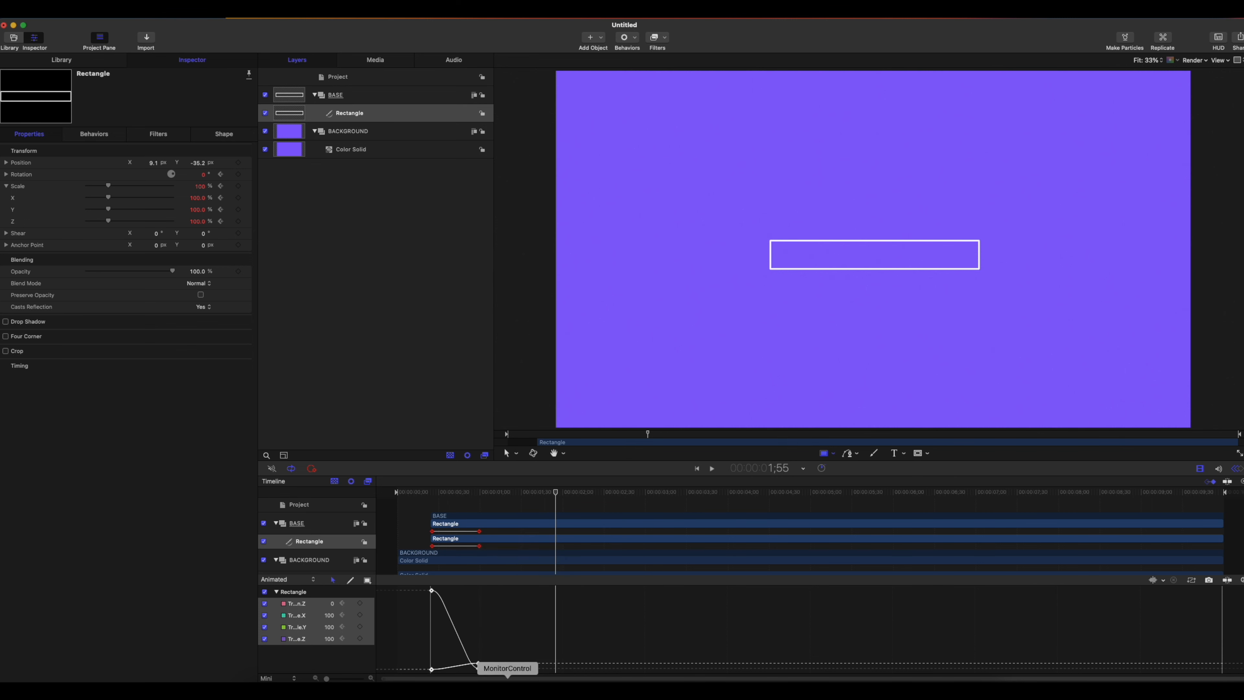
drag(444, 491, 483, 488)
key(space)
key(space)
Add the text YOUR TEXT HERE to the BASE group inside the outlined rectangle, starting at 1;00, and select all its characters
click(334, 94)
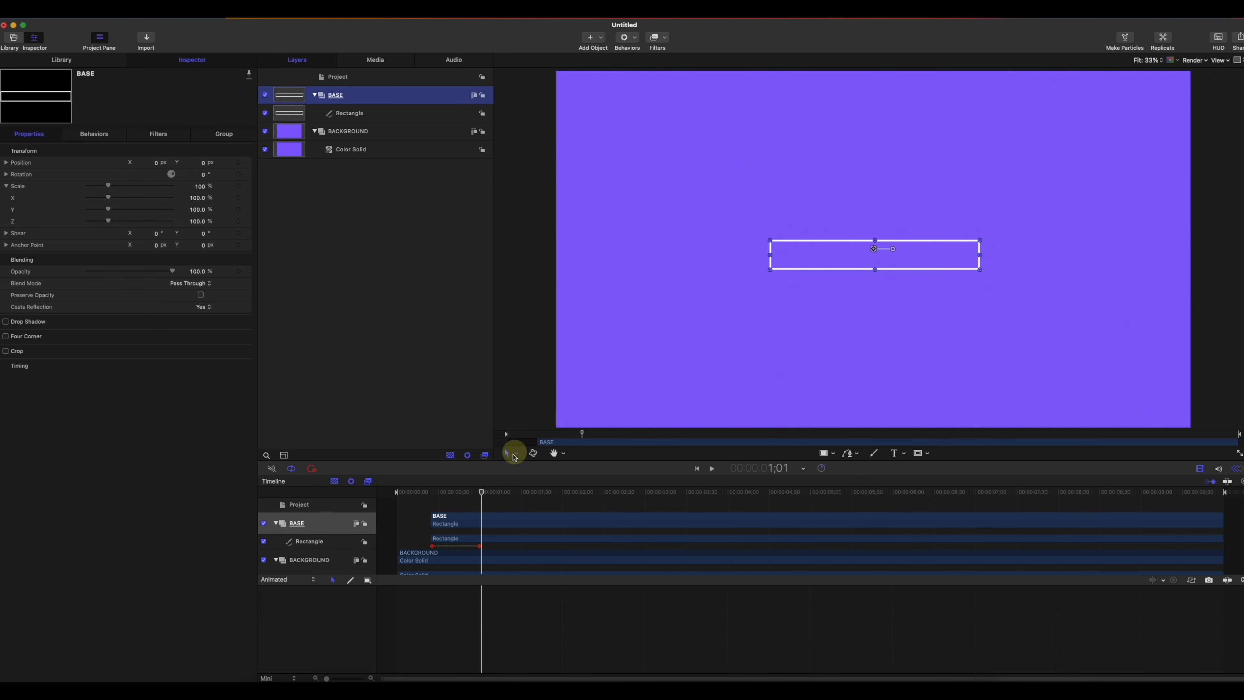
drag(484, 493, 480, 493)
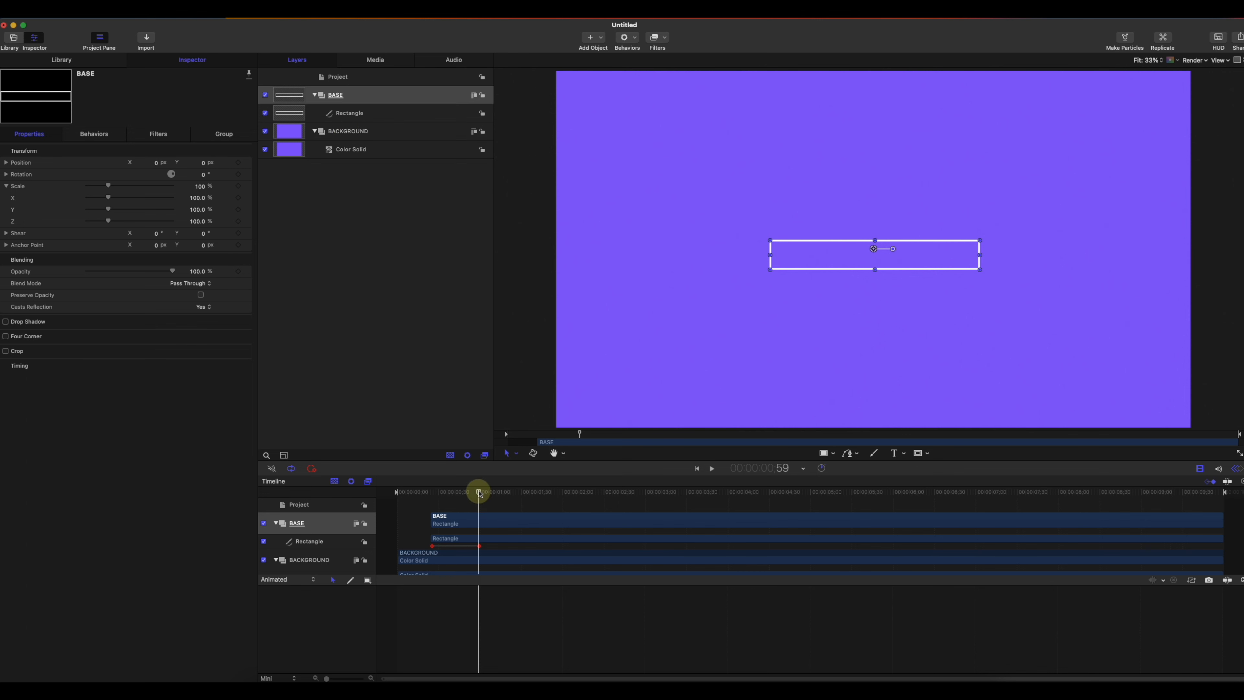
drag(477, 492, 442, 491)
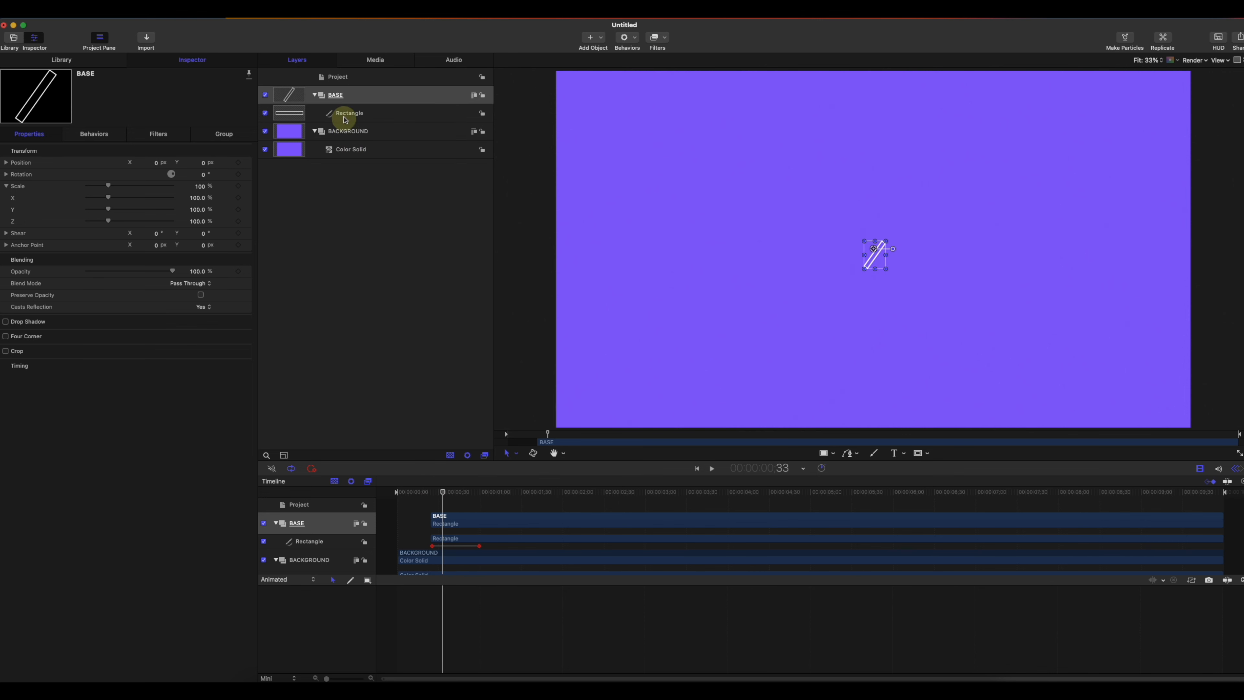
click(344, 96)
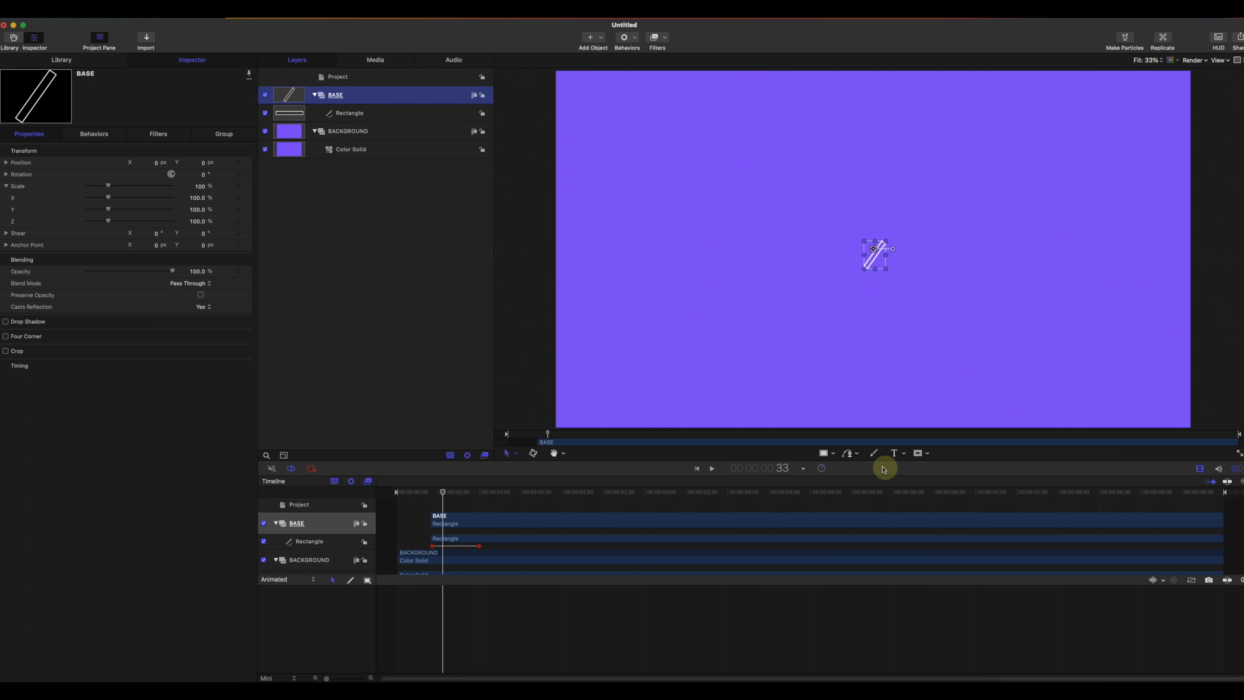
drag(446, 492, 480, 494)
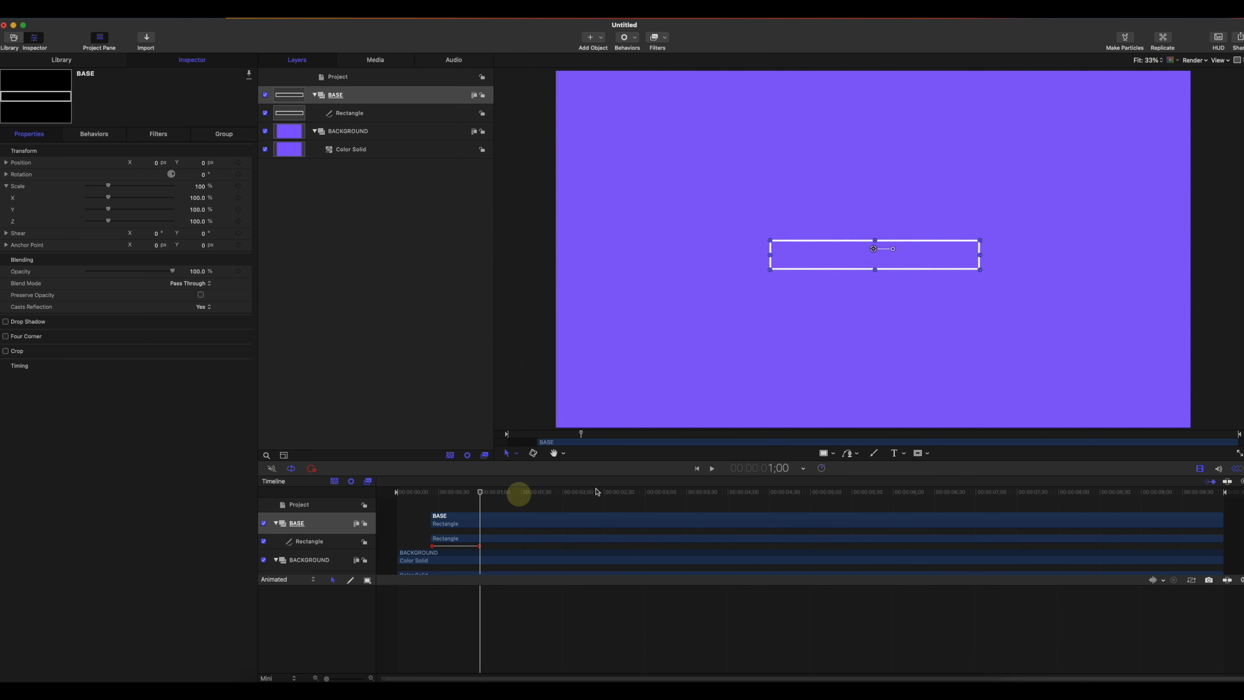
click(793, 256)
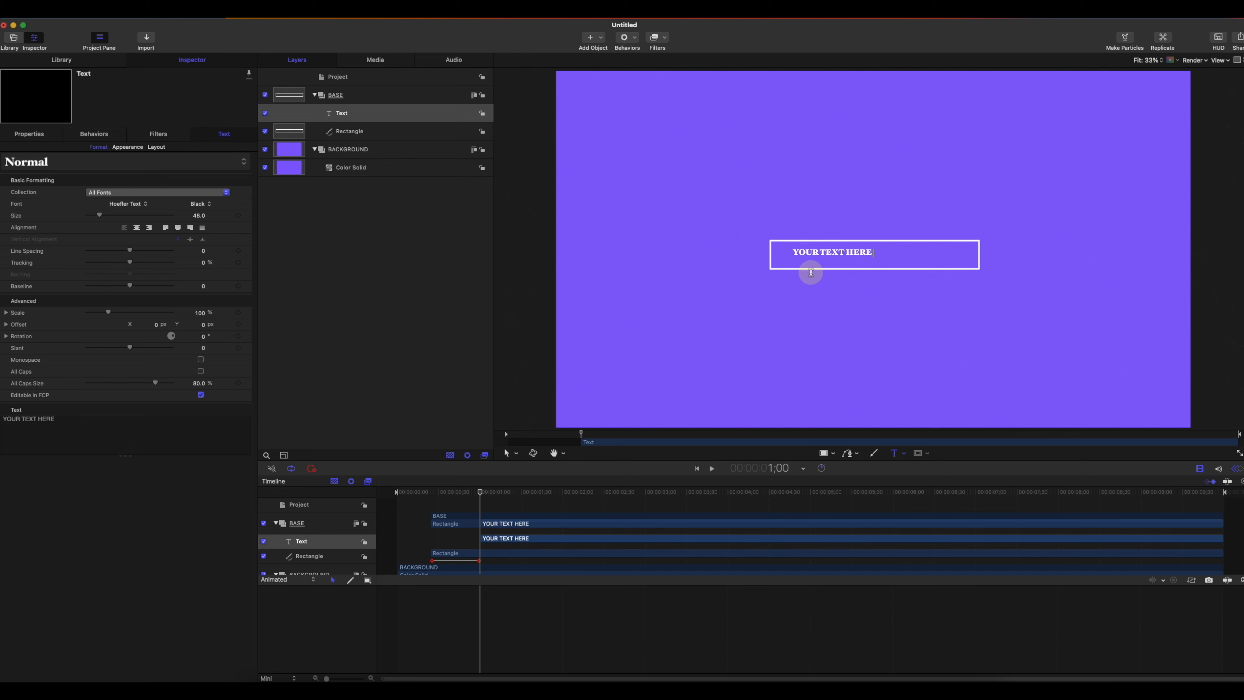
drag(874, 252, 782, 245)
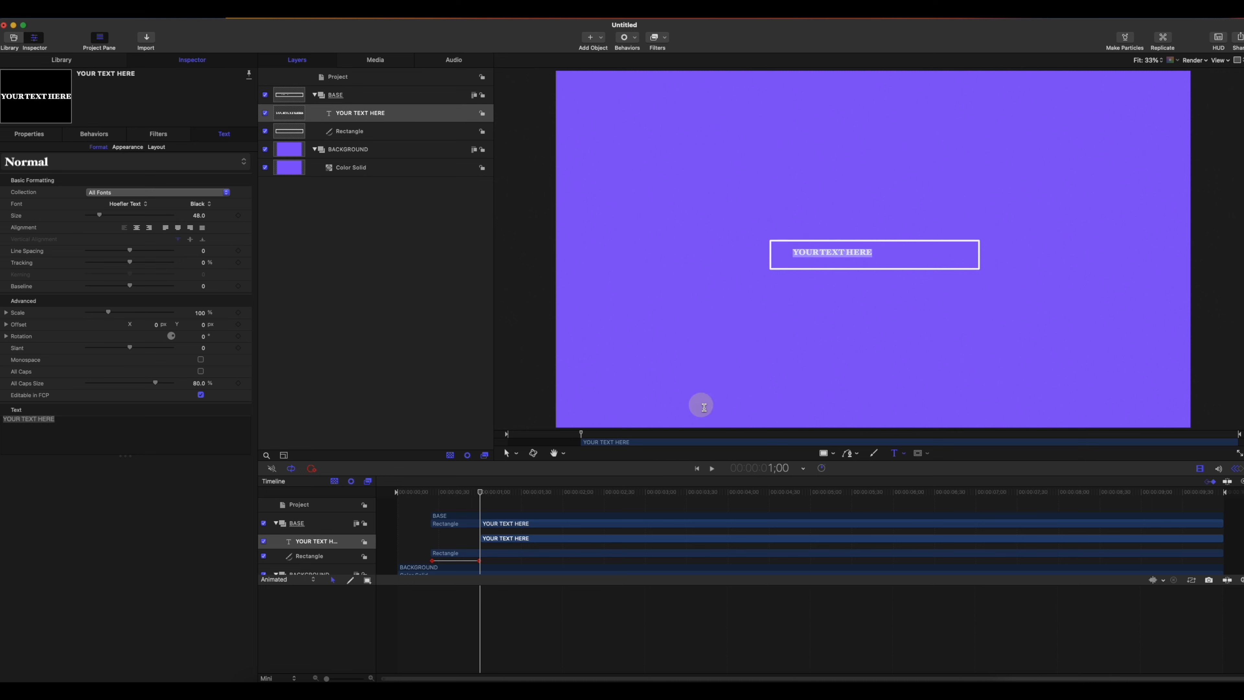
Set the text to size 102 with centre alignment, and offset it X 463 px, Y -19.17 px to fit inside the rectangle
drag(98, 215, 115, 217)
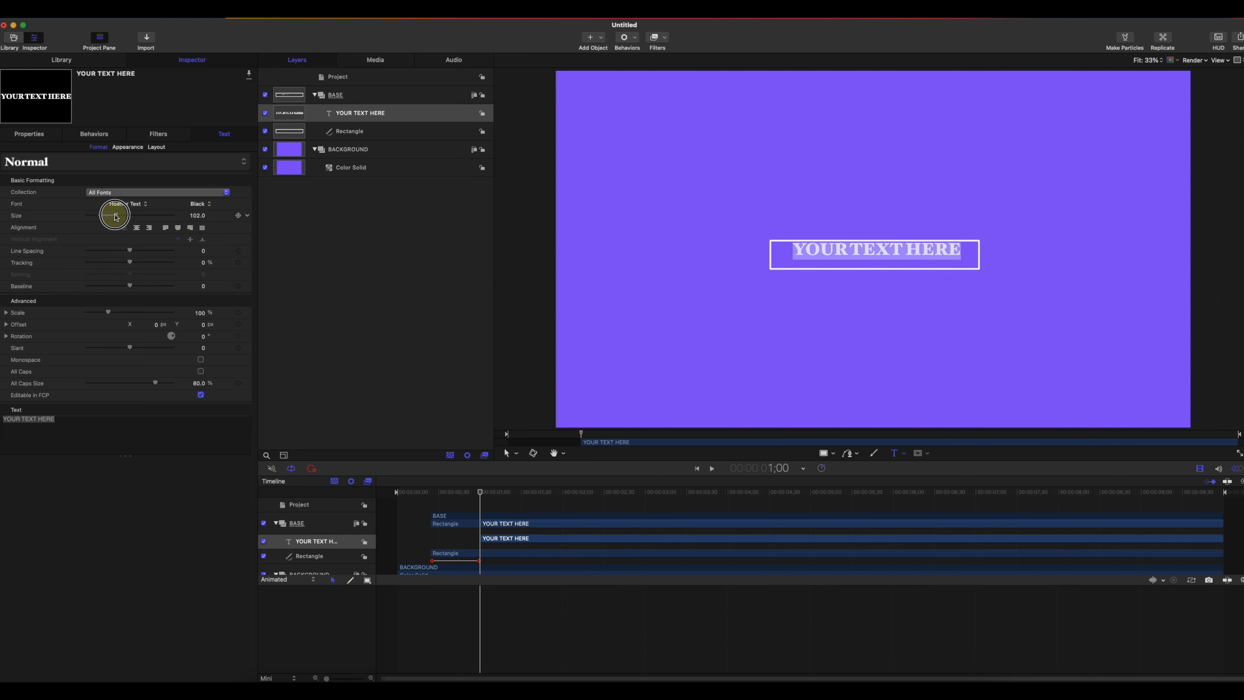
click(138, 228)
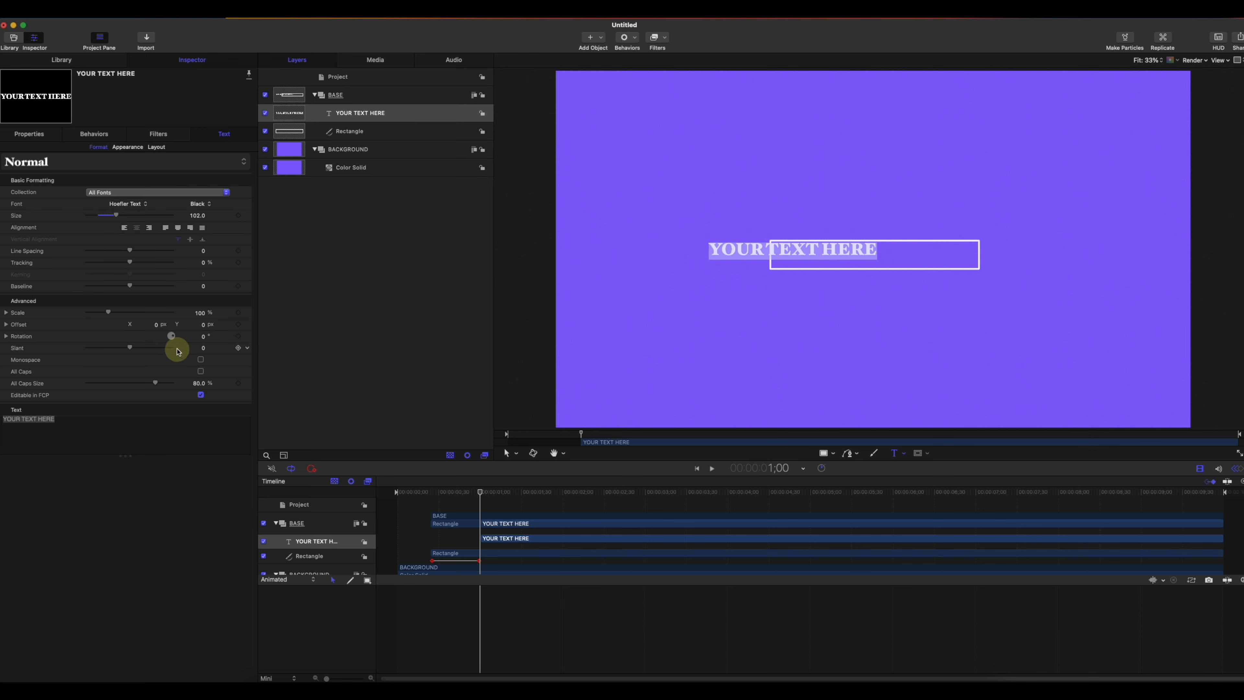
click(7, 325)
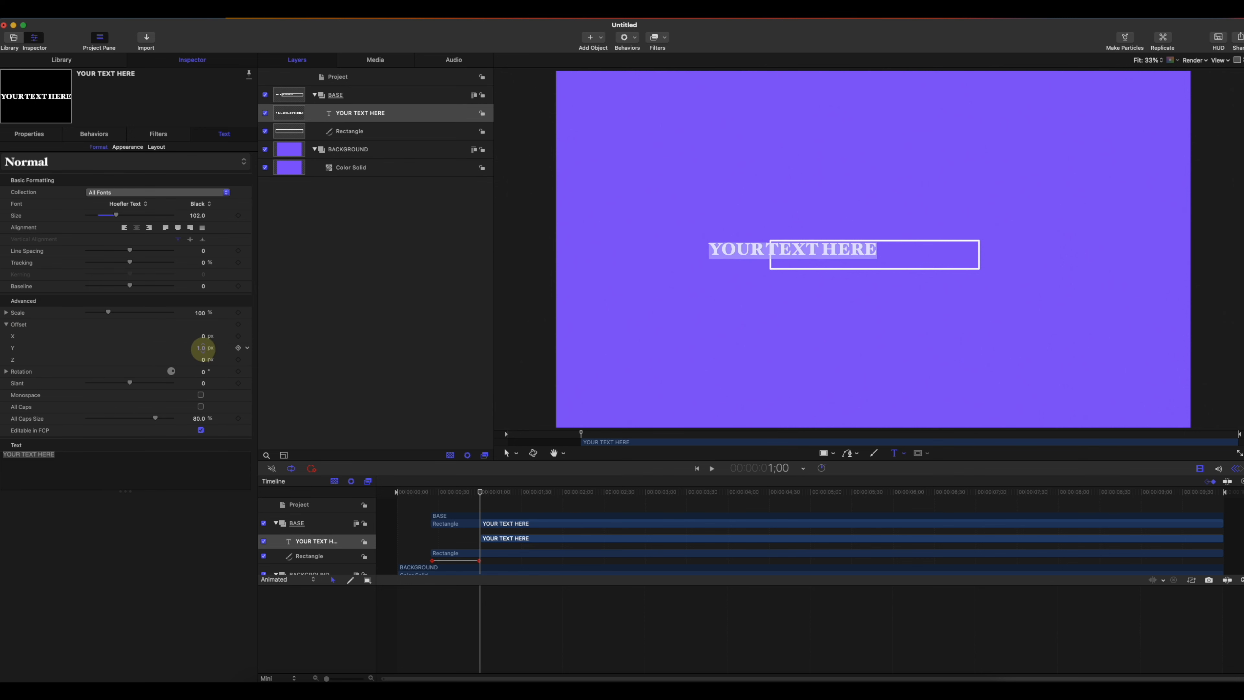
drag(202, 337, 200, 348)
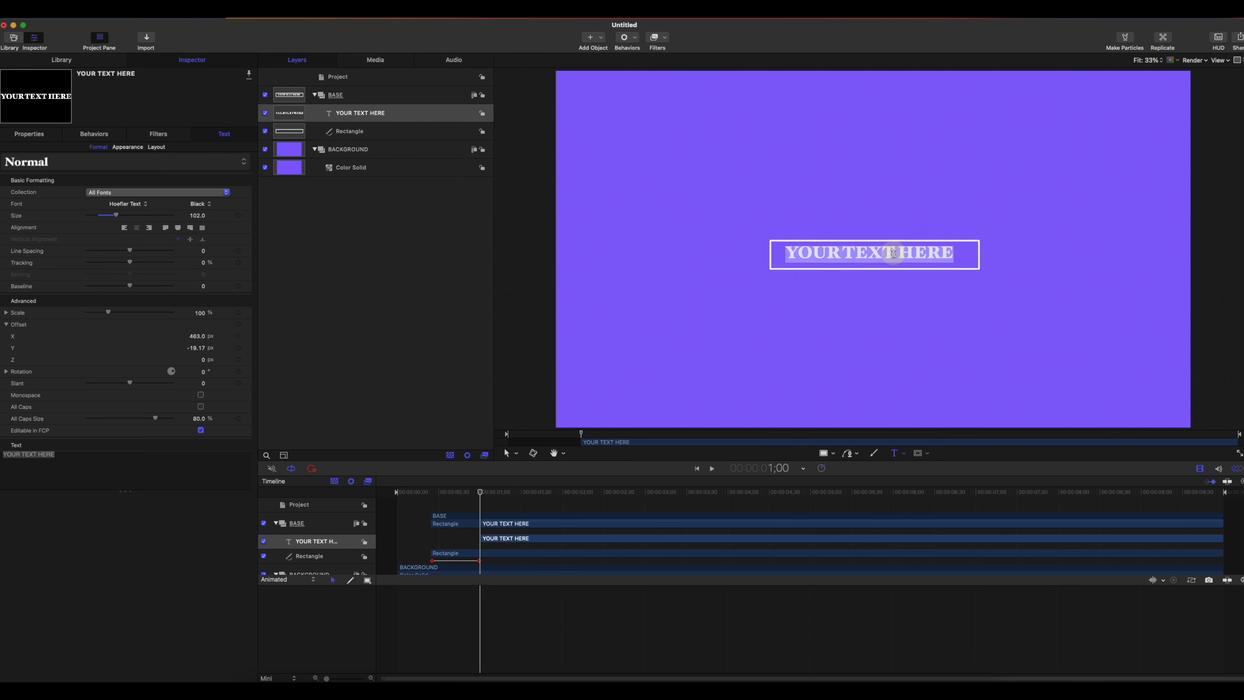
Apply the Text-Energetic behavior Awaken In to the YOUR TEXT HERE layer and scrub through its animation
mouse_move(479, 491)
mouse_down()
mouse_move(380, 502)
mouse_move(495, 500)
mouse_move(481, 501)
mouse_up()
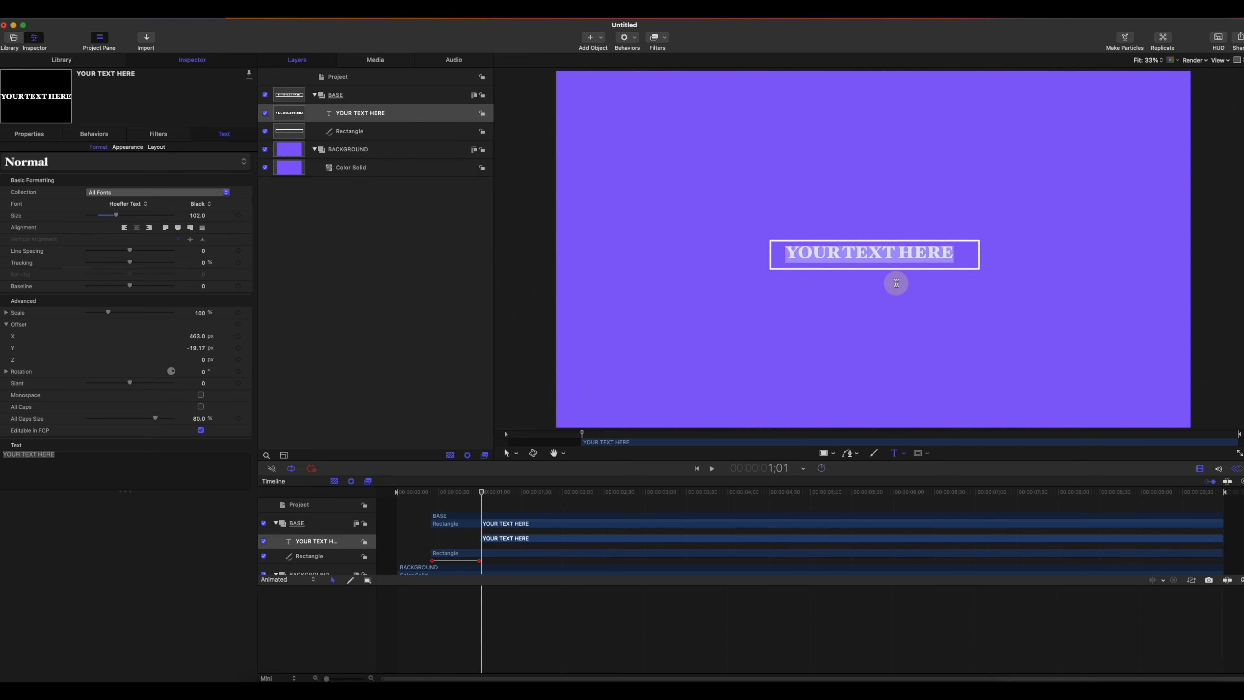
mouse_move(505, 494)
mouse_down()
mouse_move(468, 496)
mouse_move(484, 497)
mouse_up()
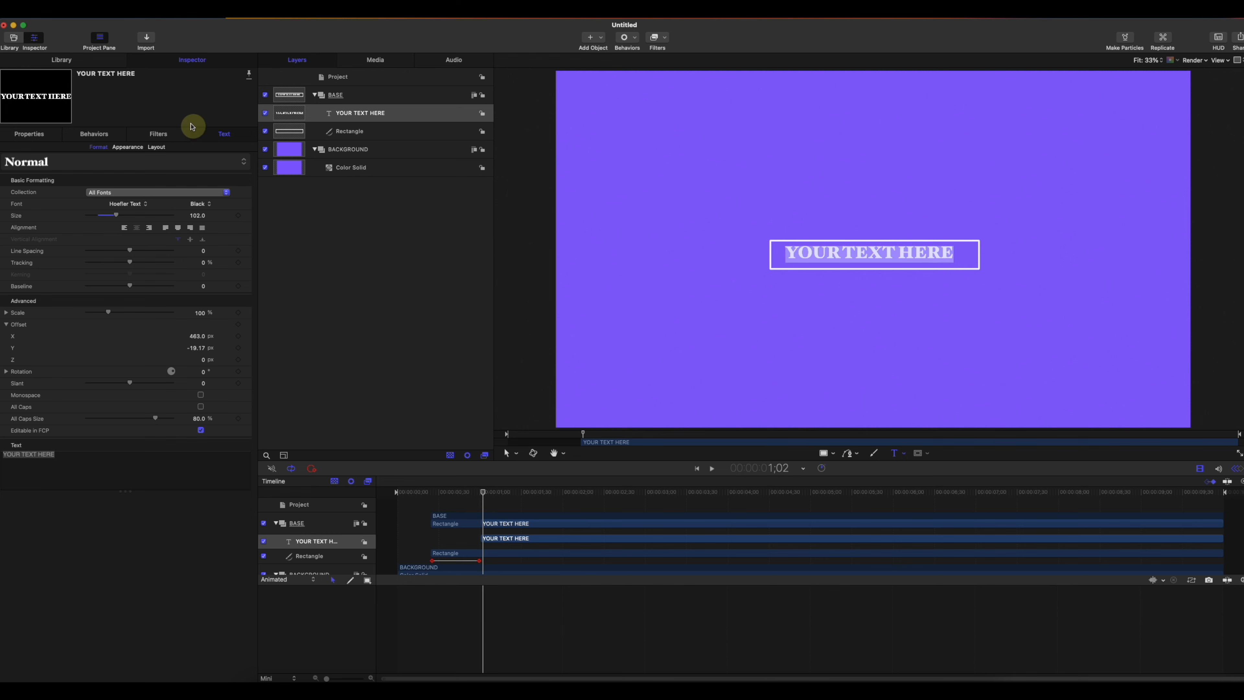
click(50, 61)
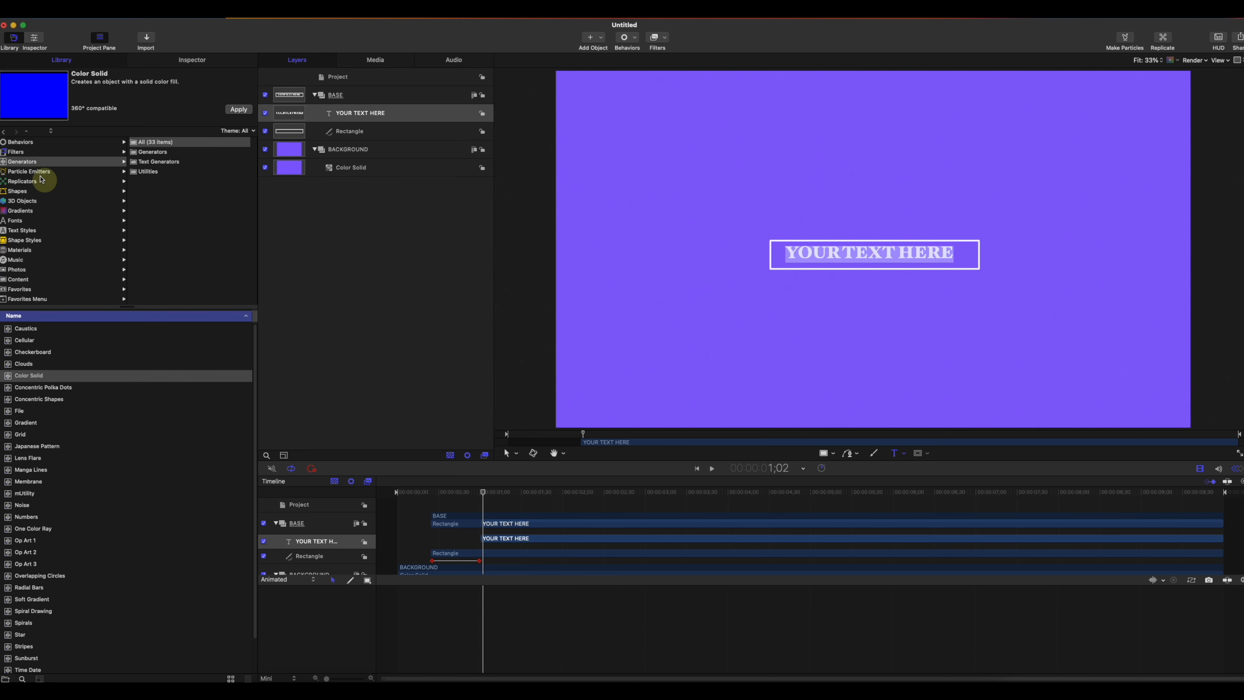
click(22, 142)
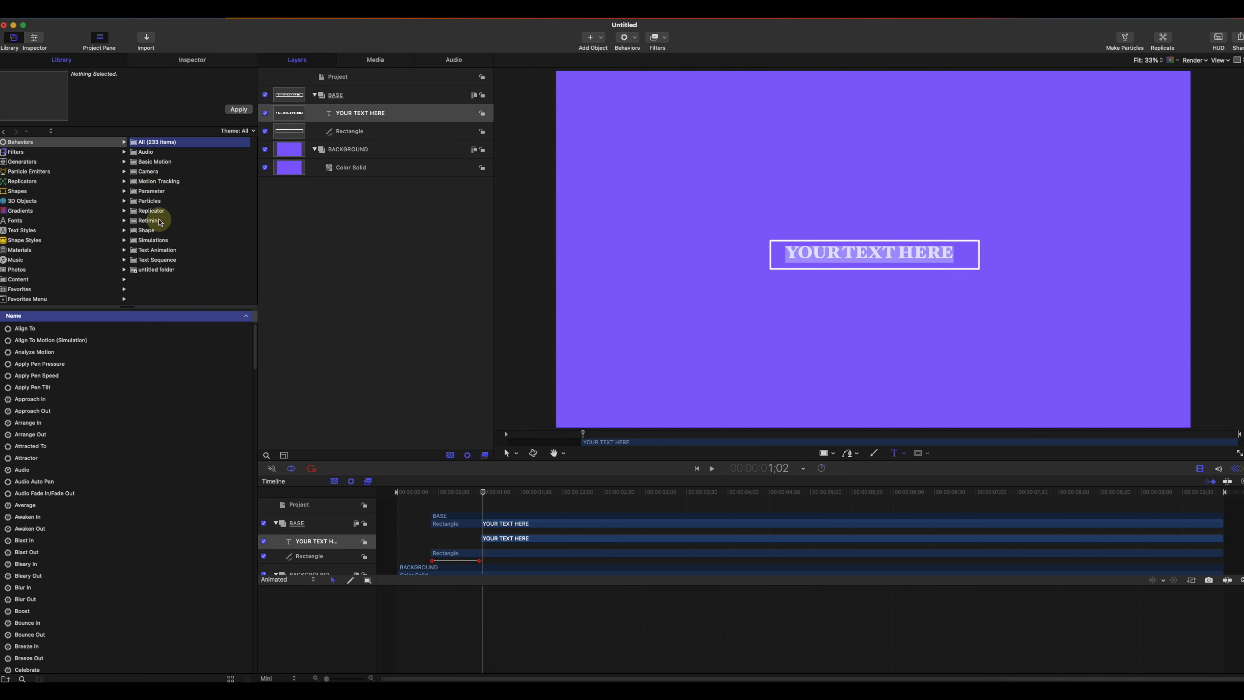
click(157, 250)
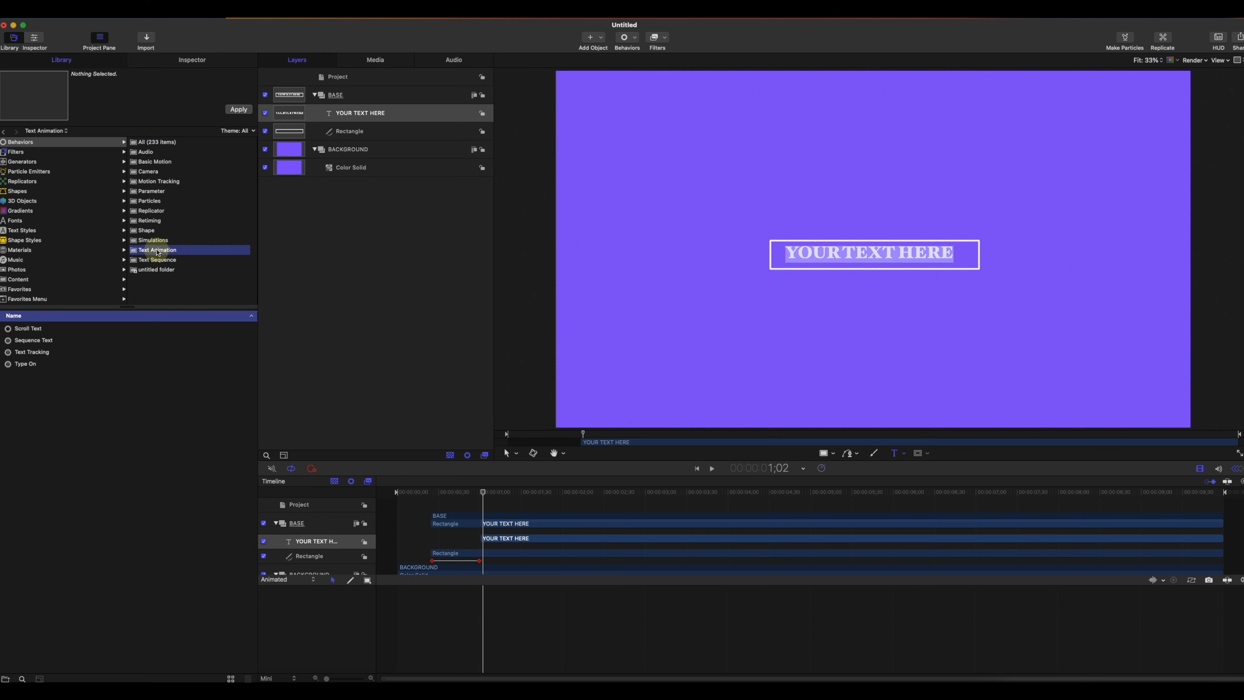
click(157, 260)
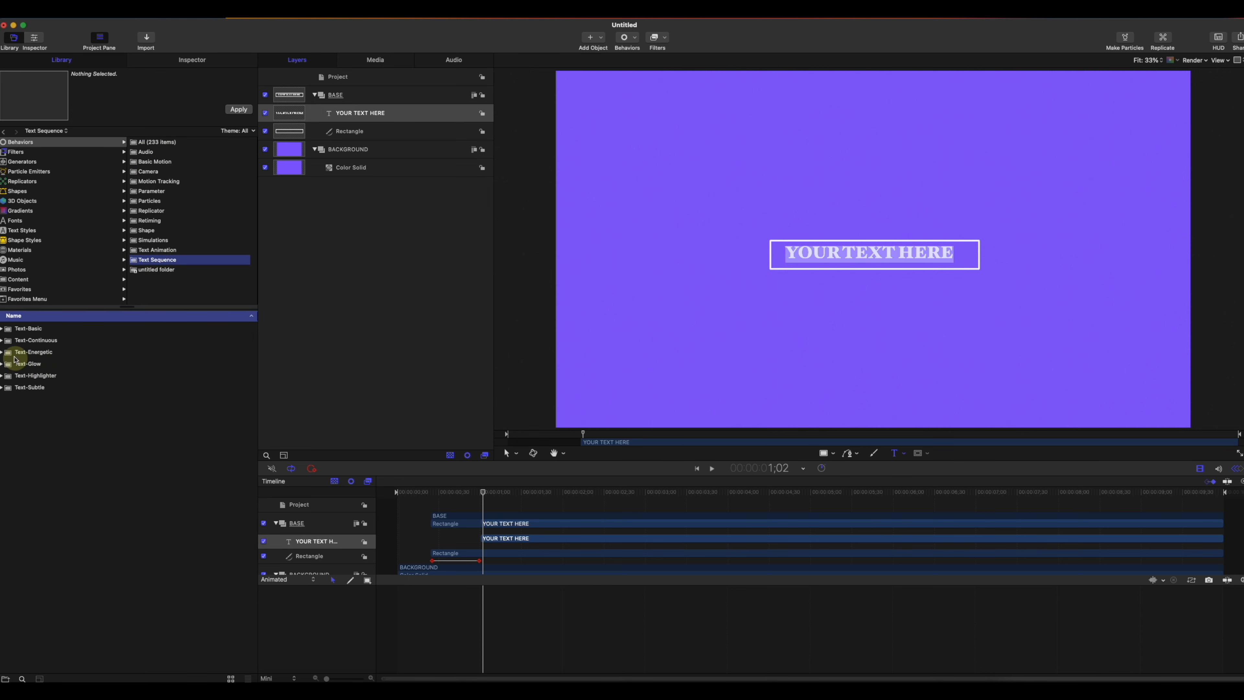
click(2, 340)
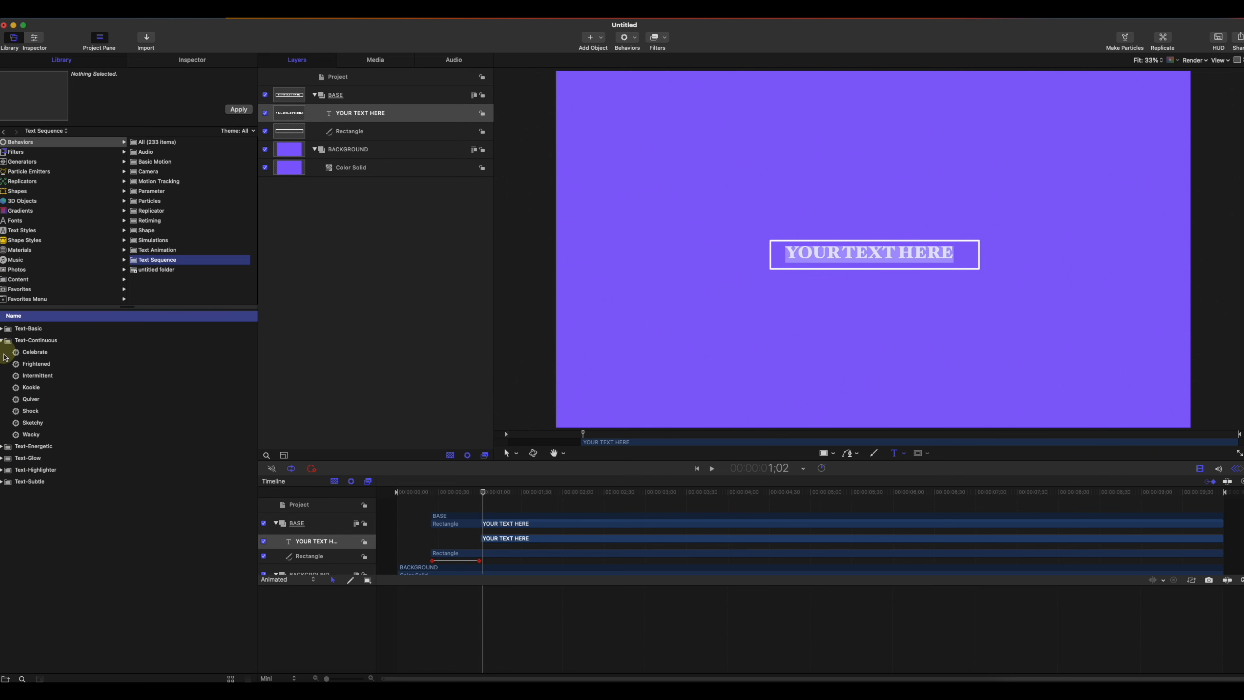
click(3, 447)
click(30, 458)
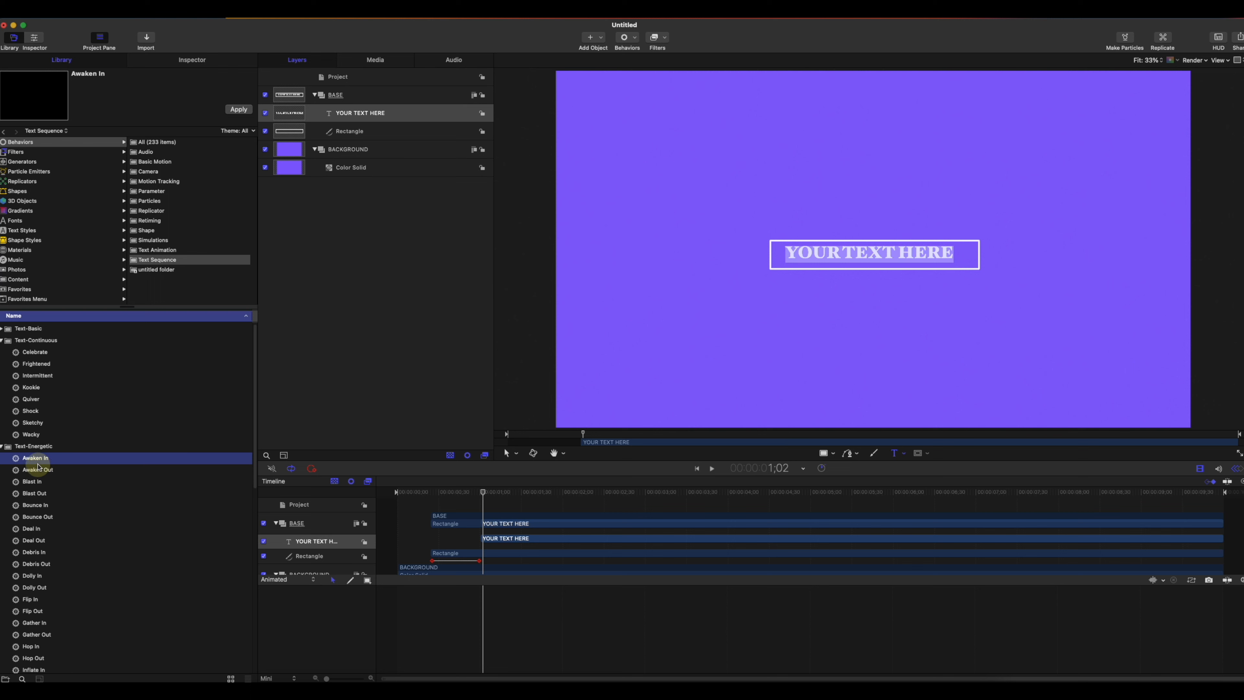
drag(39, 465, 360, 113)
drag(485, 491, 527, 492)
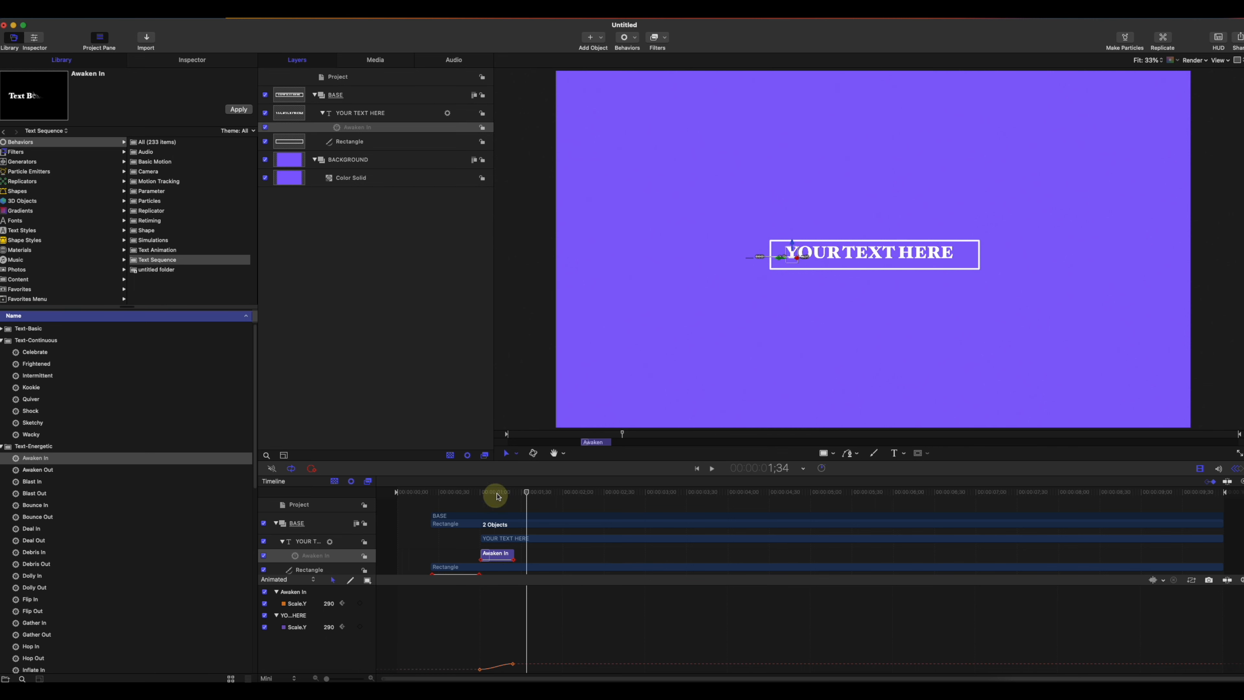
drag(494, 491, 520, 492)
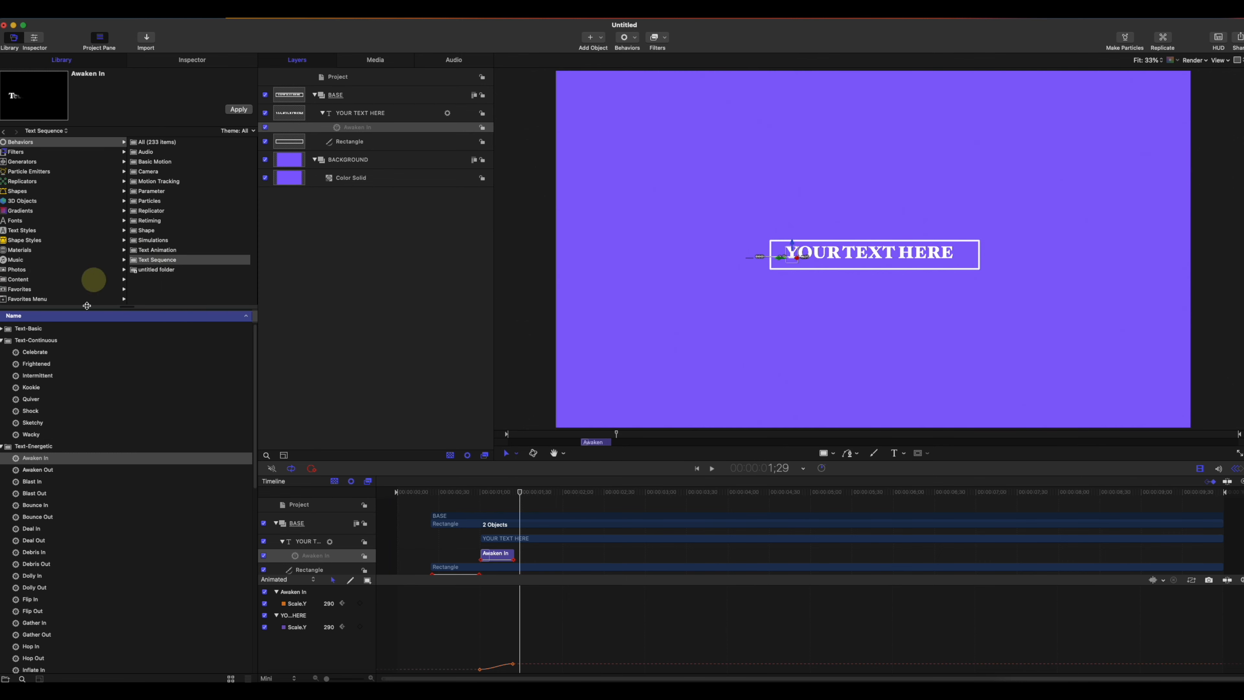
Add the Awaken Out behavior to the YOUR TEXT HERE layer, placed at the end of the timeline
click(43, 471)
drag(43, 472, 360, 137)
drag(496, 569, 1239, 535)
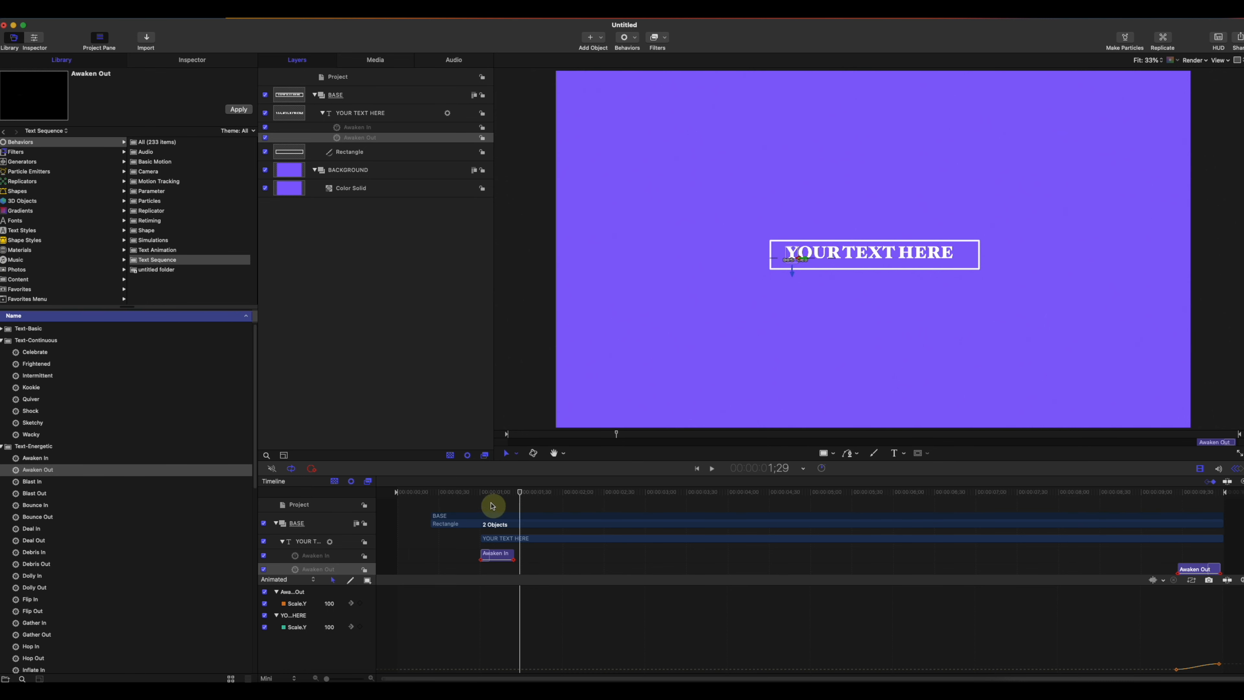
mouse_move(483, 490)
mouse_down()
mouse_move(397, 490)
mouse_move(541, 487)
mouse_move(466, 483)
mouse_move(517, 492)
mouse_move(464, 499)
mouse_move(478, 499)
mouse_up()
scroll(517, 523, down, 3)
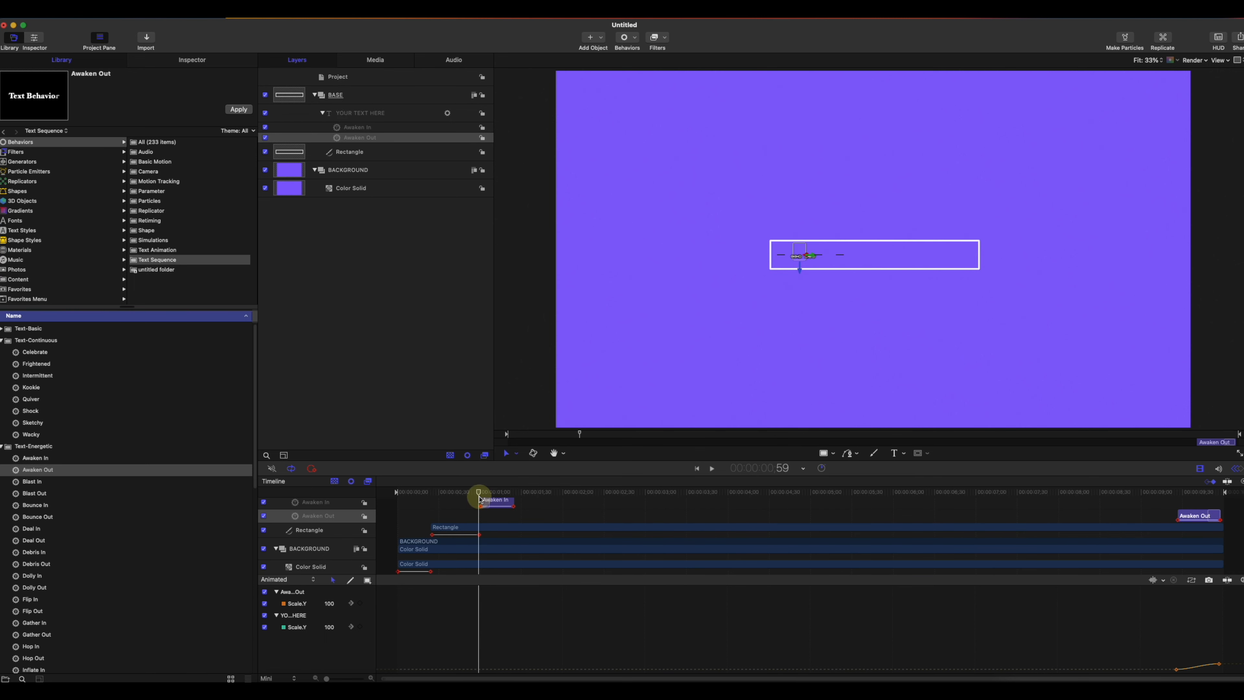
Keyframe the BASE group's scale at 100% on 1;25, where the Awaken In behavior ends
click(348, 98)
drag(481, 493, 483, 493)
scroll(485, 518, up, 2)
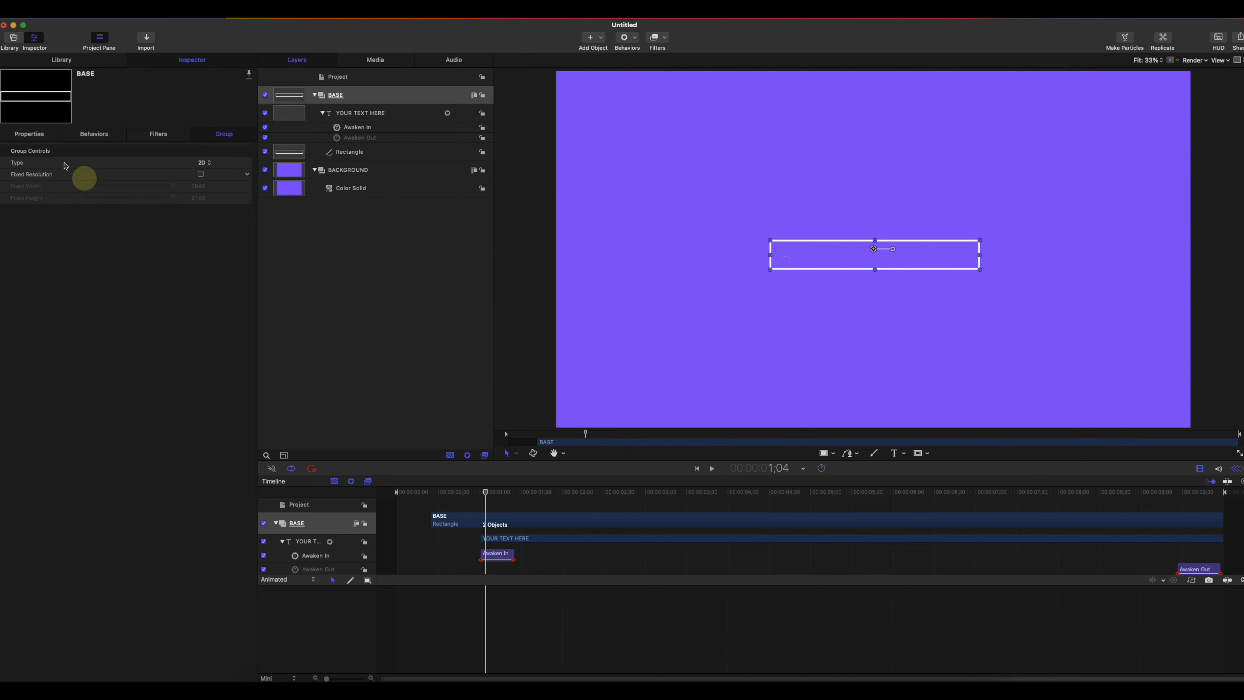
click(29, 134)
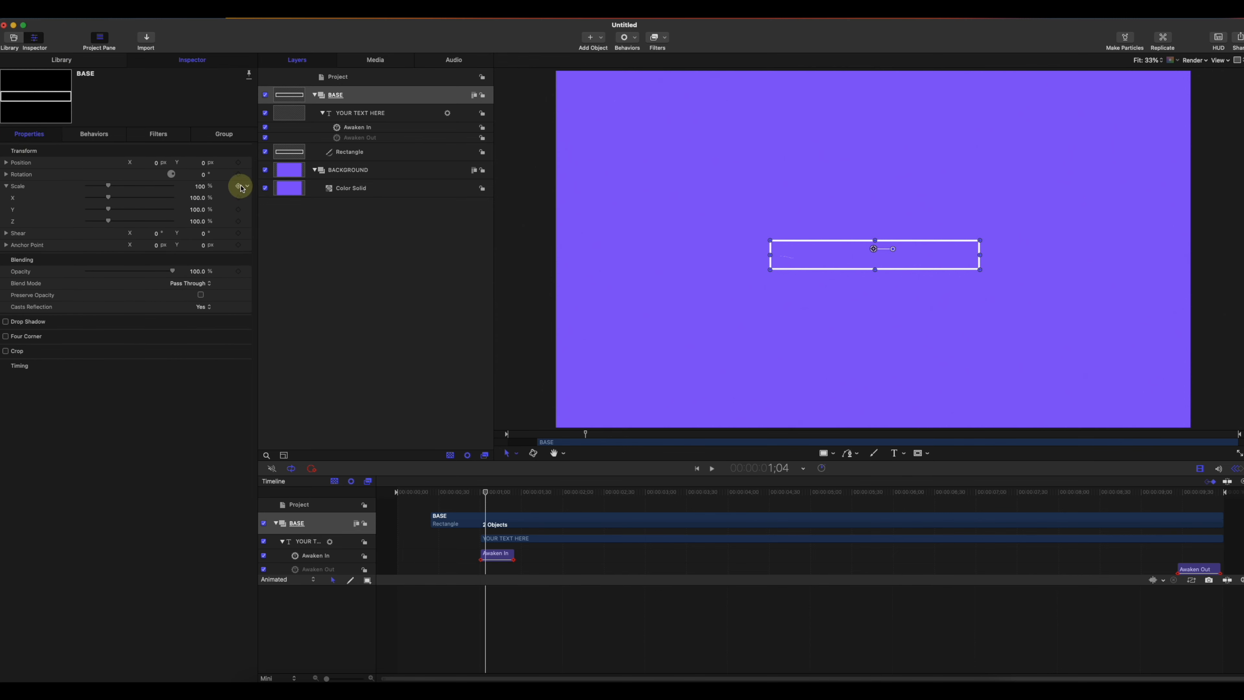
drag(490, 494, 482, 496)
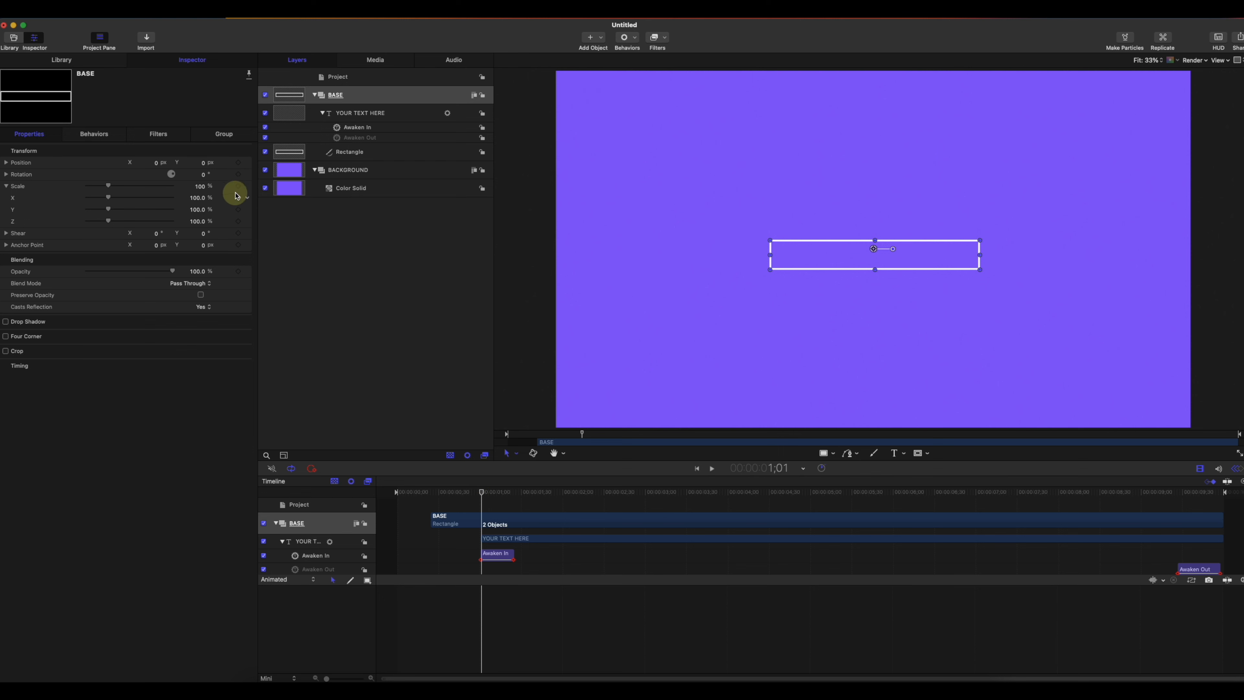
drag(481, 494, 515, 497)
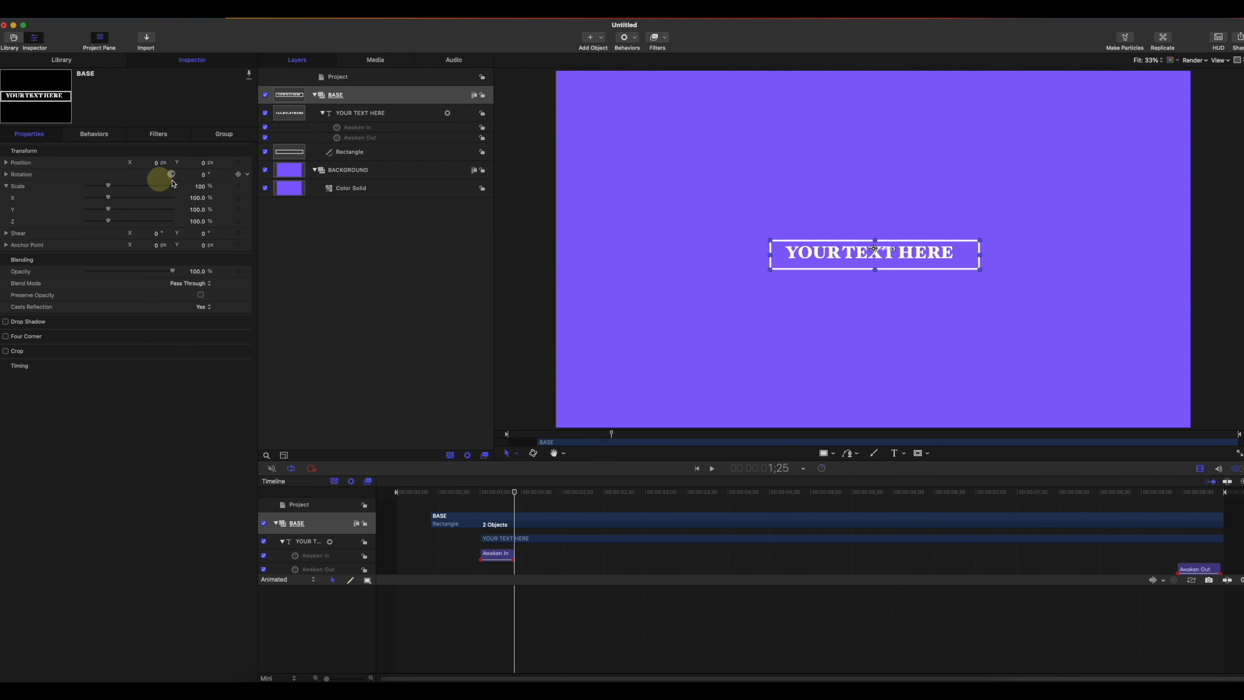
click(239, 188)
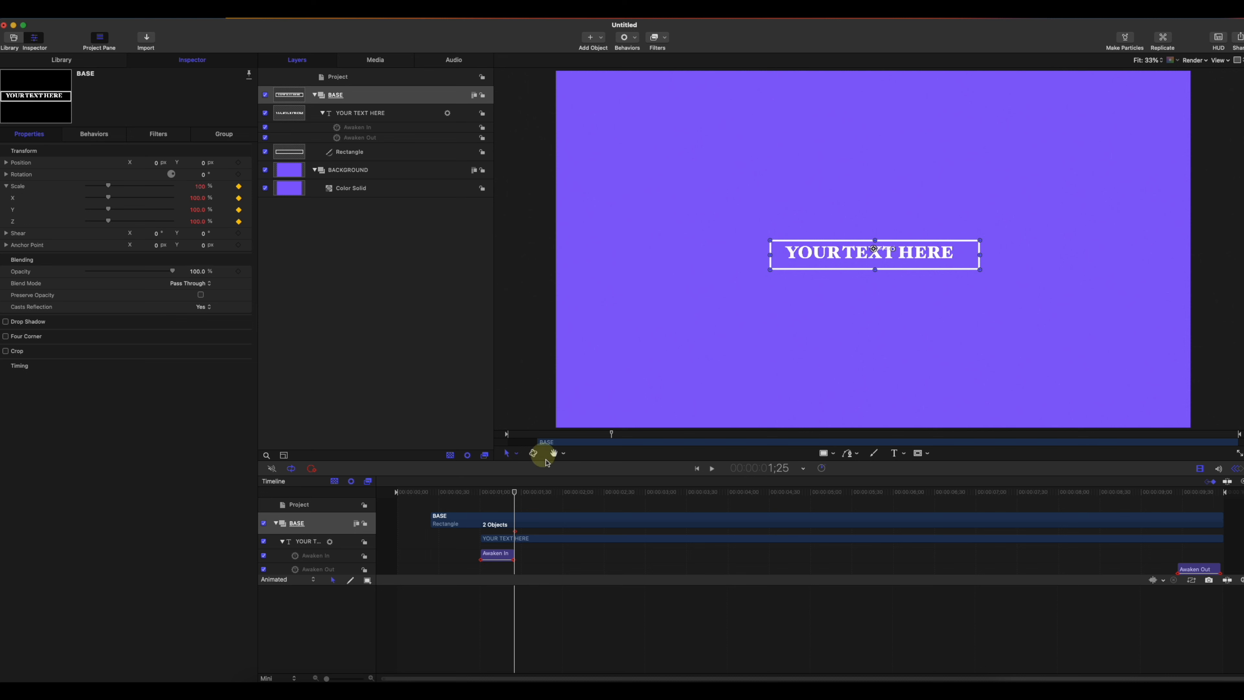
Set the BASE group's scale to 110% at 1;33 and preview the animation from the start
click(340, 95)
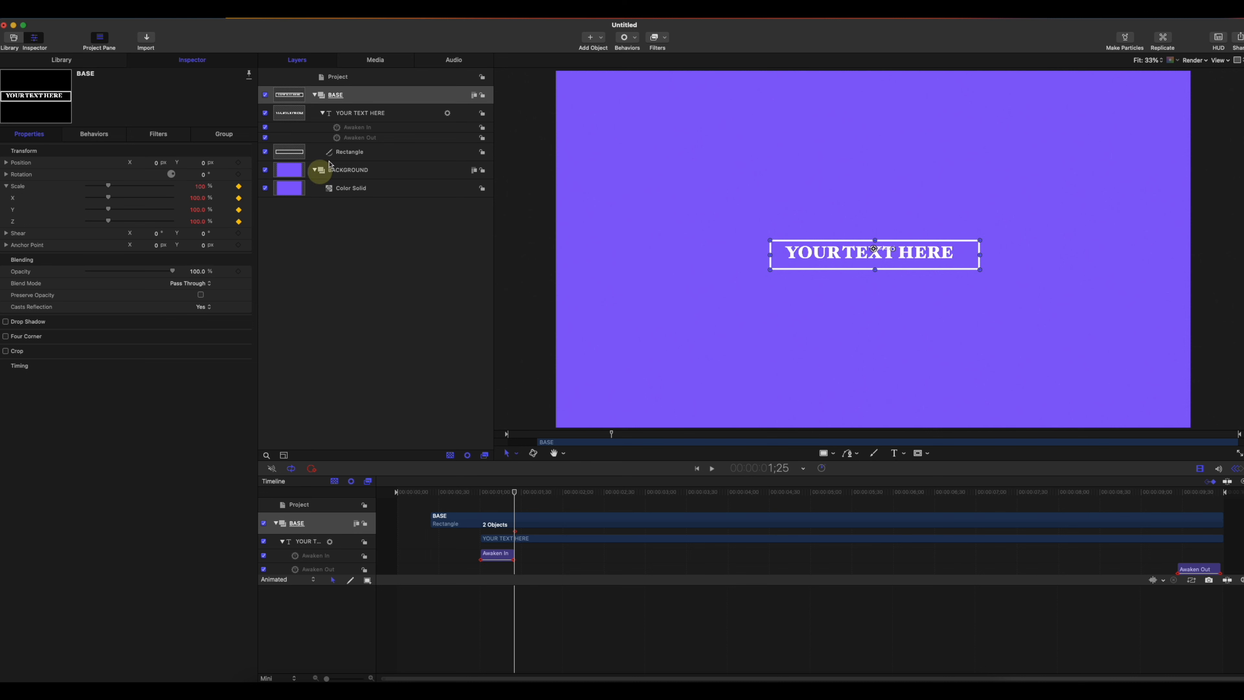
drag(509, 501, 527, 496)
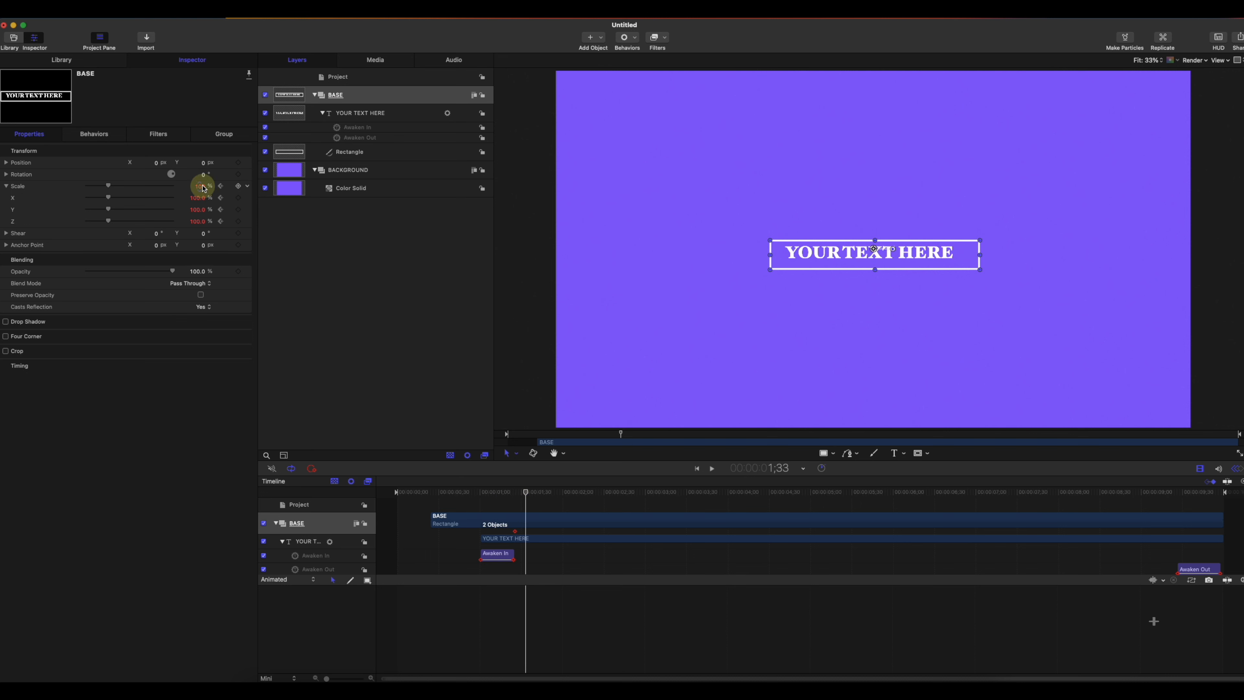
key(Return)
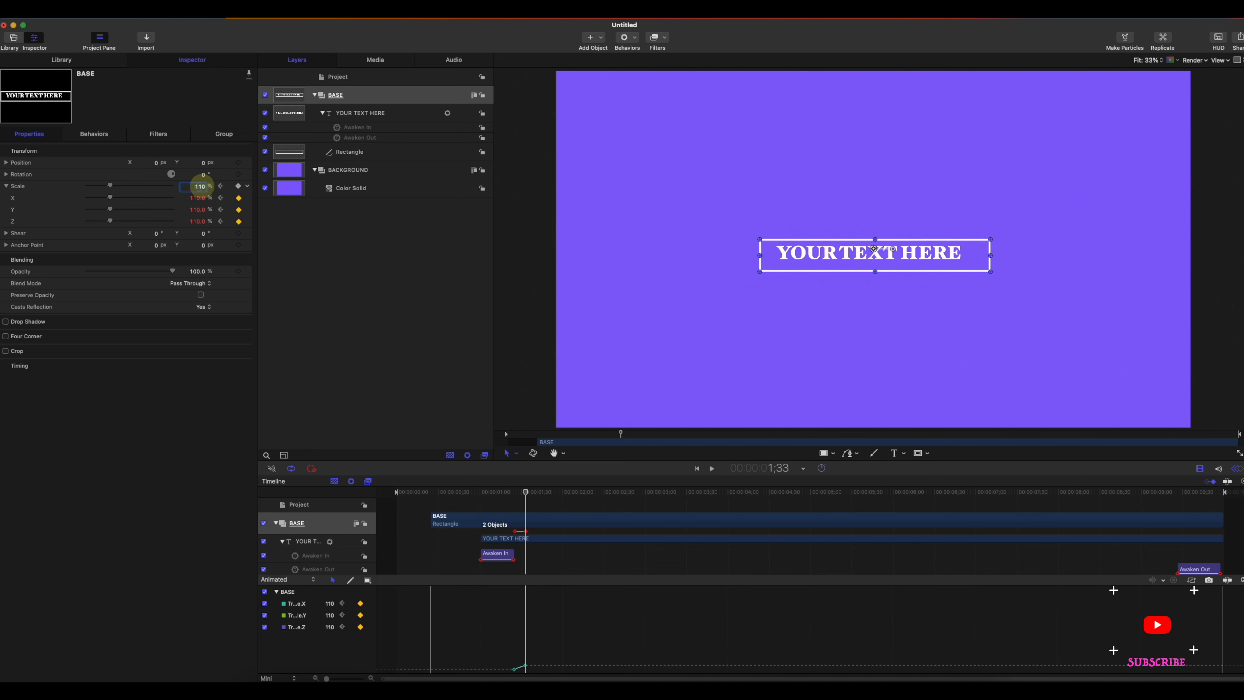
drag(469, 494, 389, 492)
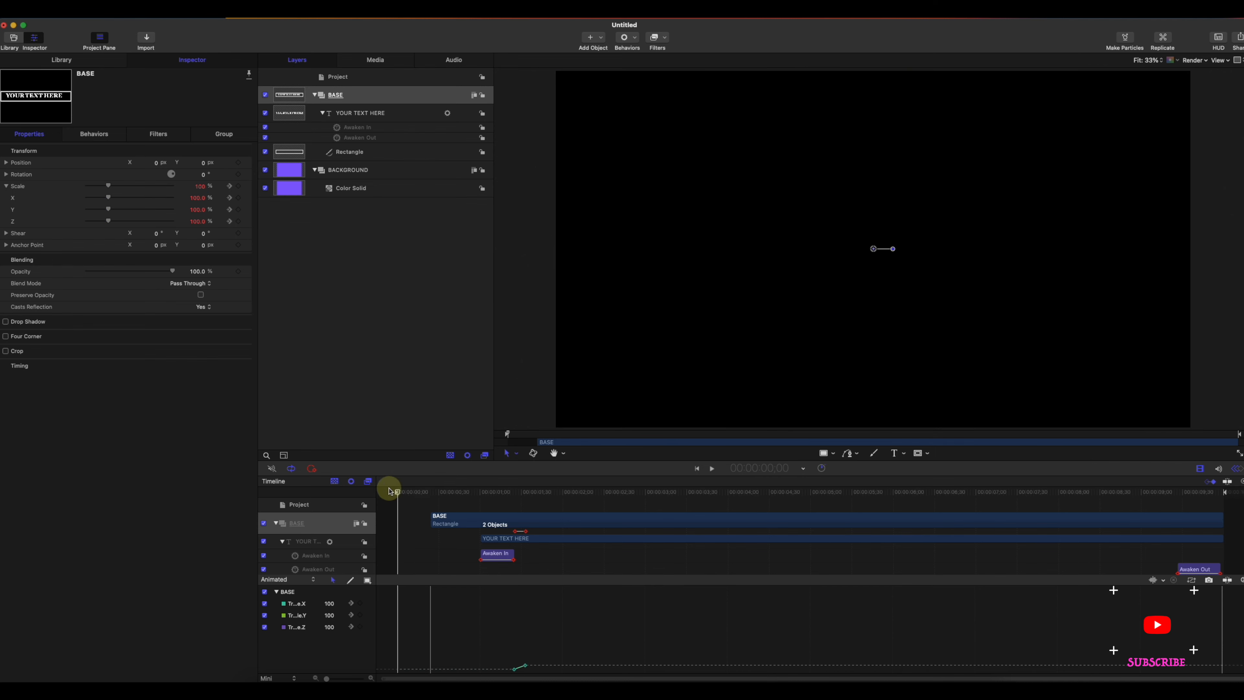
key(space)
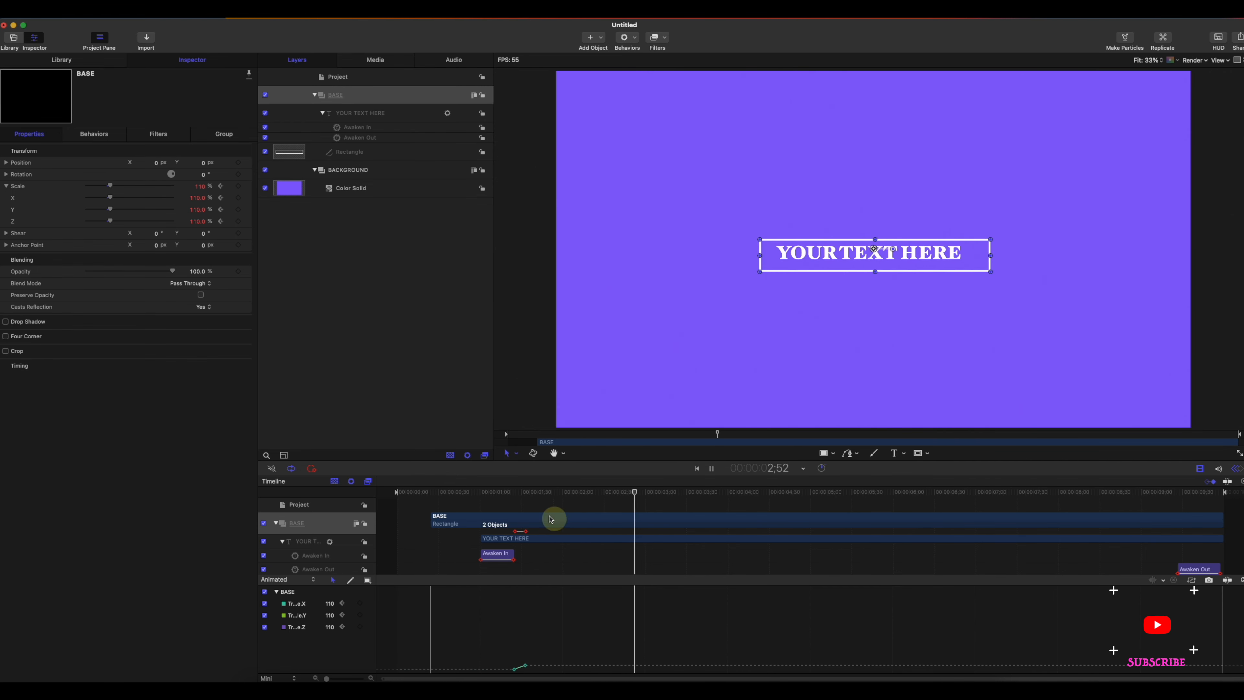
key(space)
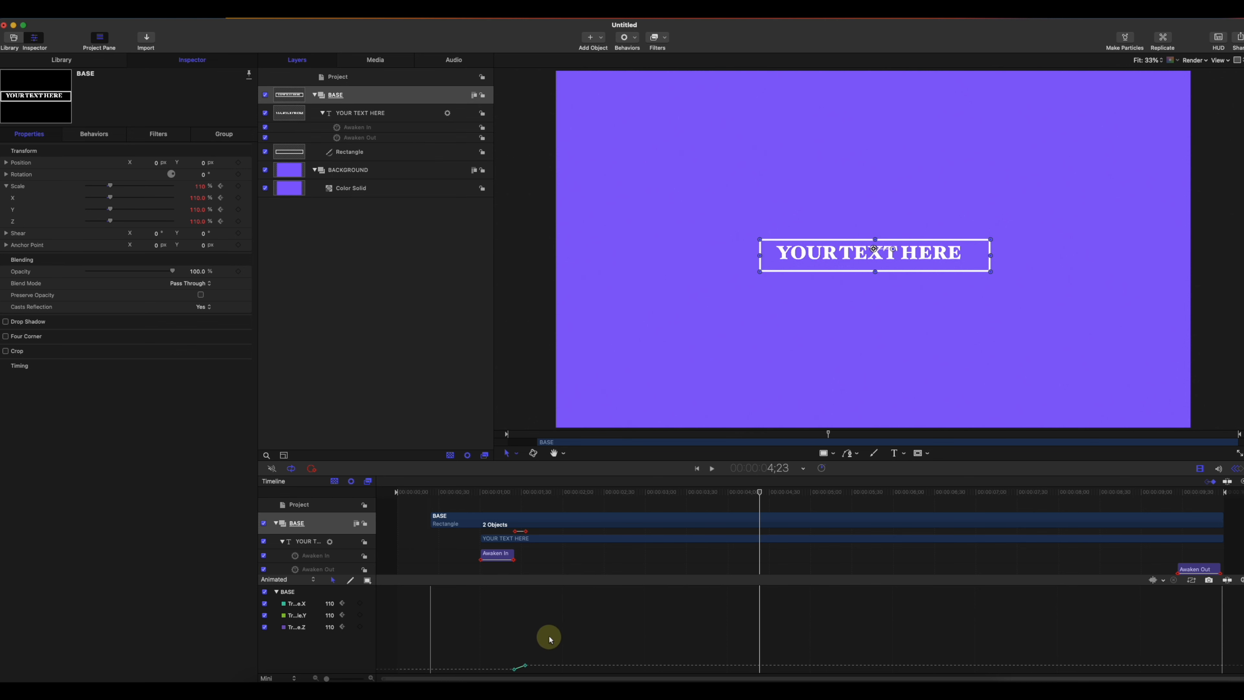
Apply Ease Both to all the BASE group's scale keyframes in the keyframe editor, and preview the result
drag(547, 636, 505, 679)
right_click(523, 667)
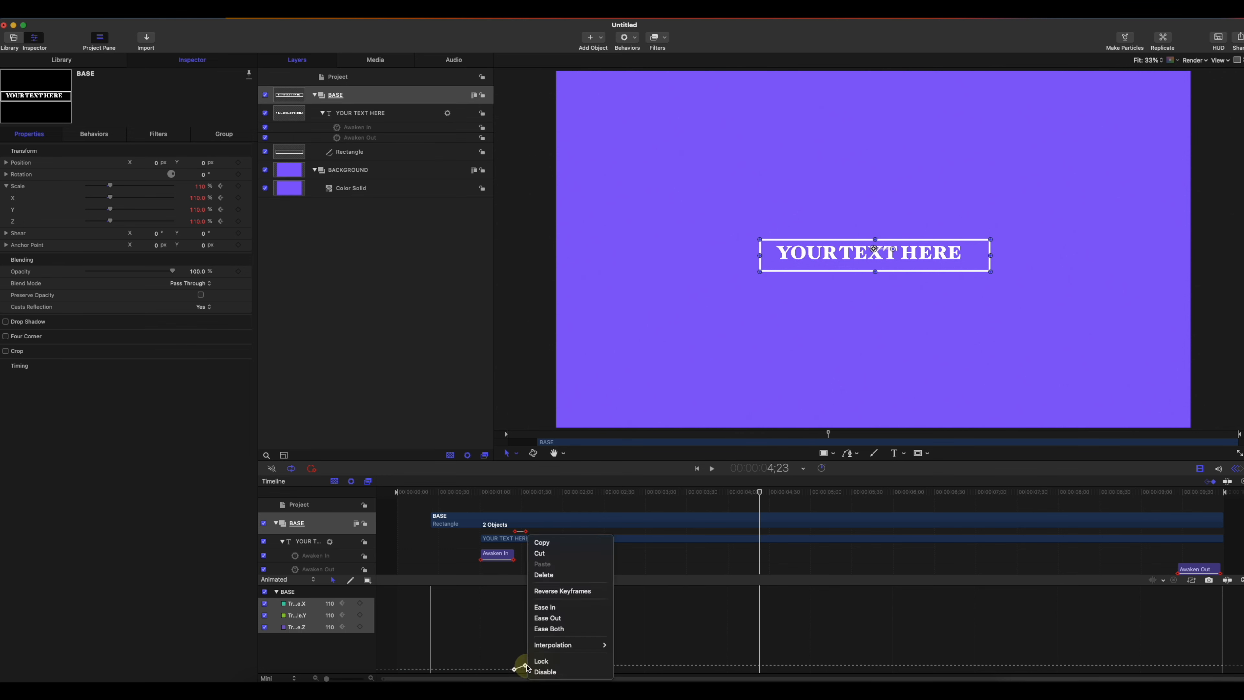
click(564, 628)
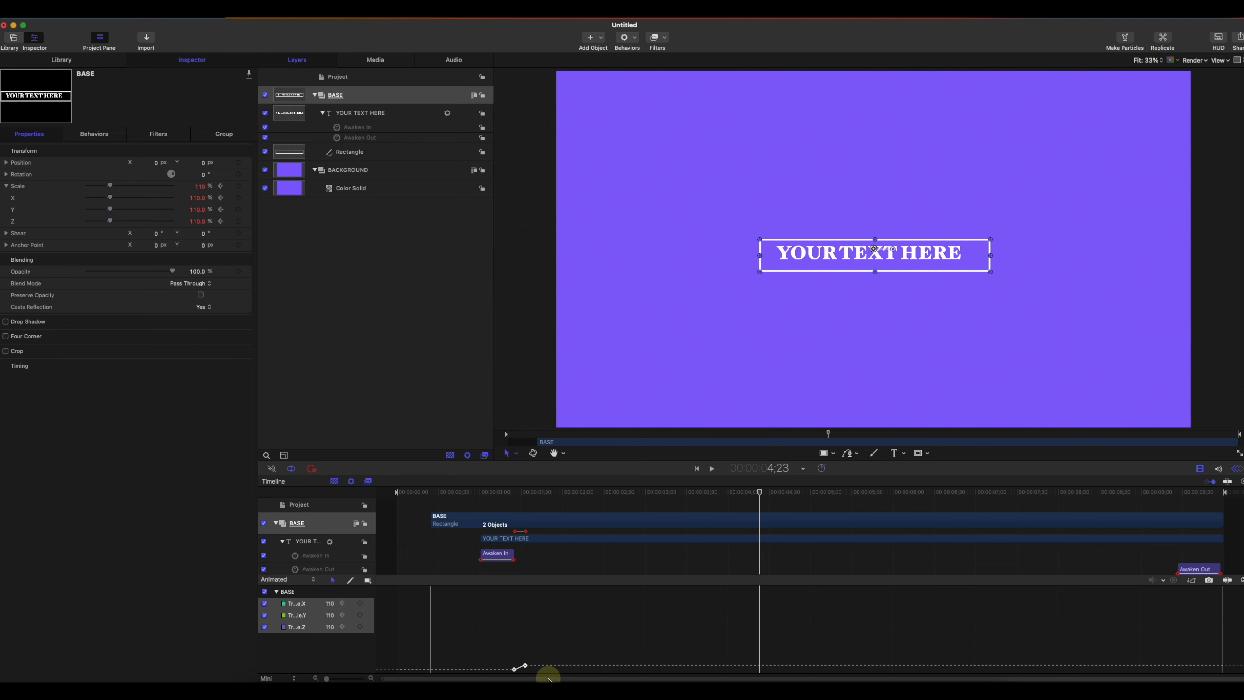
drag(513, 488, 469, 492)
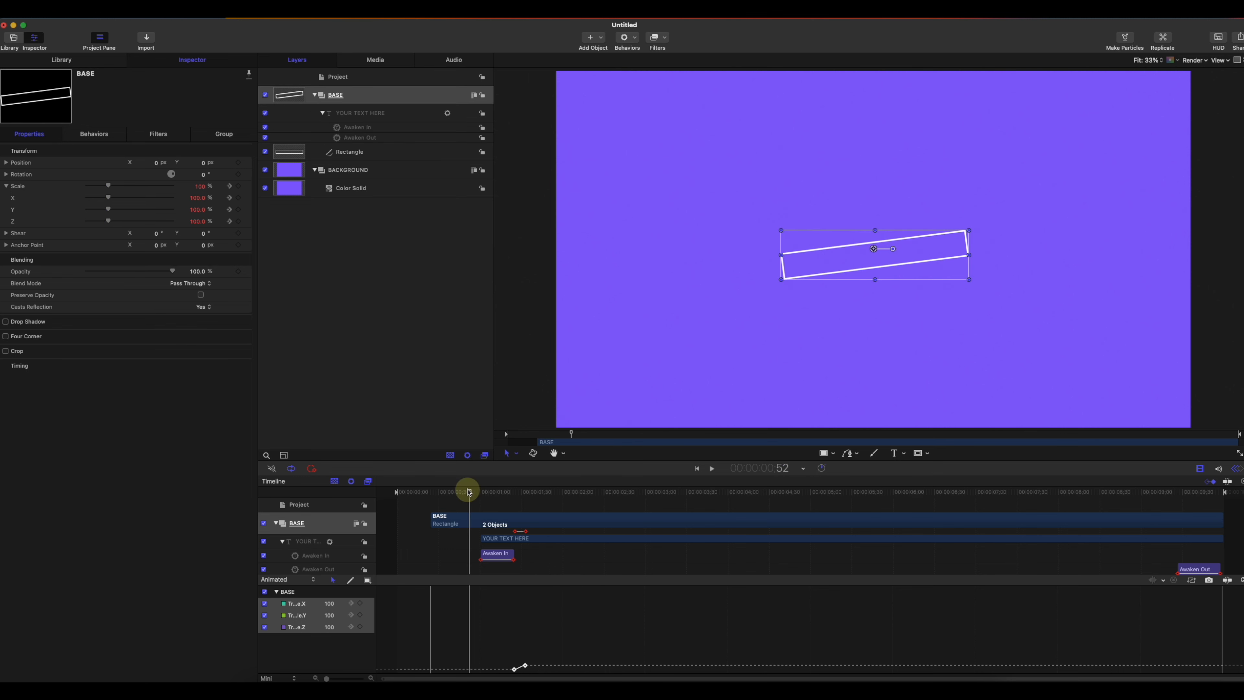
key(space)
key(space)
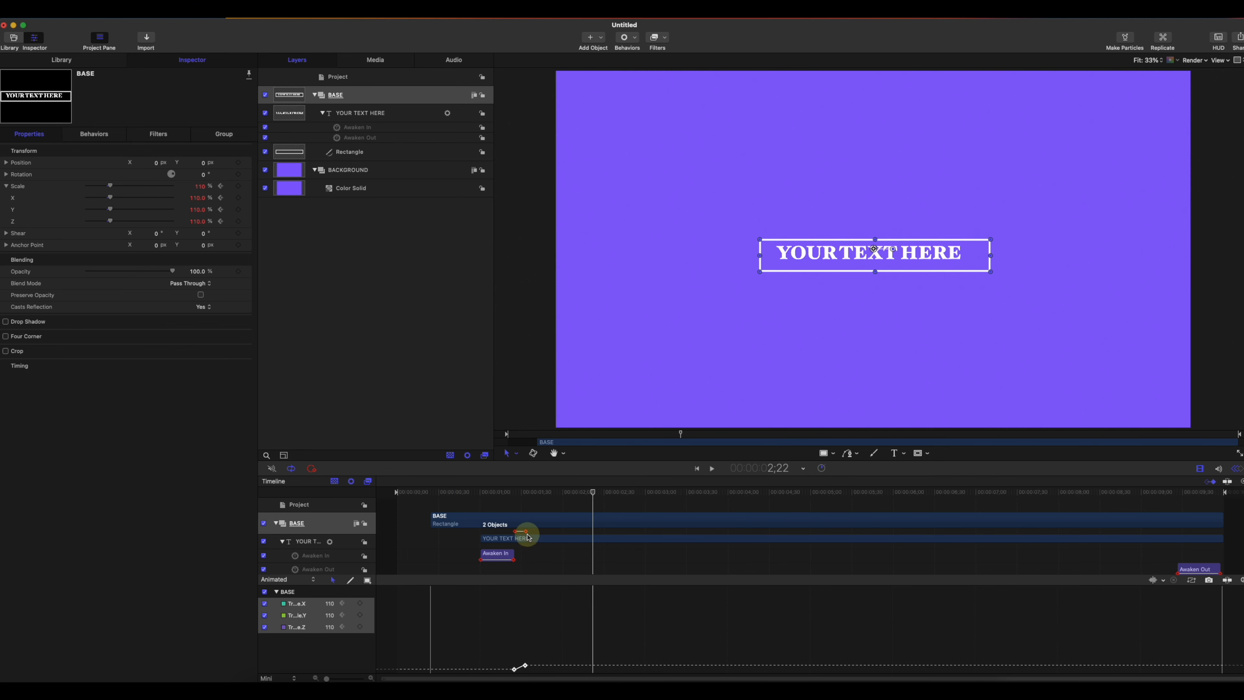
Lengthen the BASE group's scale-up by moving its second keyframe slightly further along the timeline, and replay it
drag(527, 532, 537, 533)
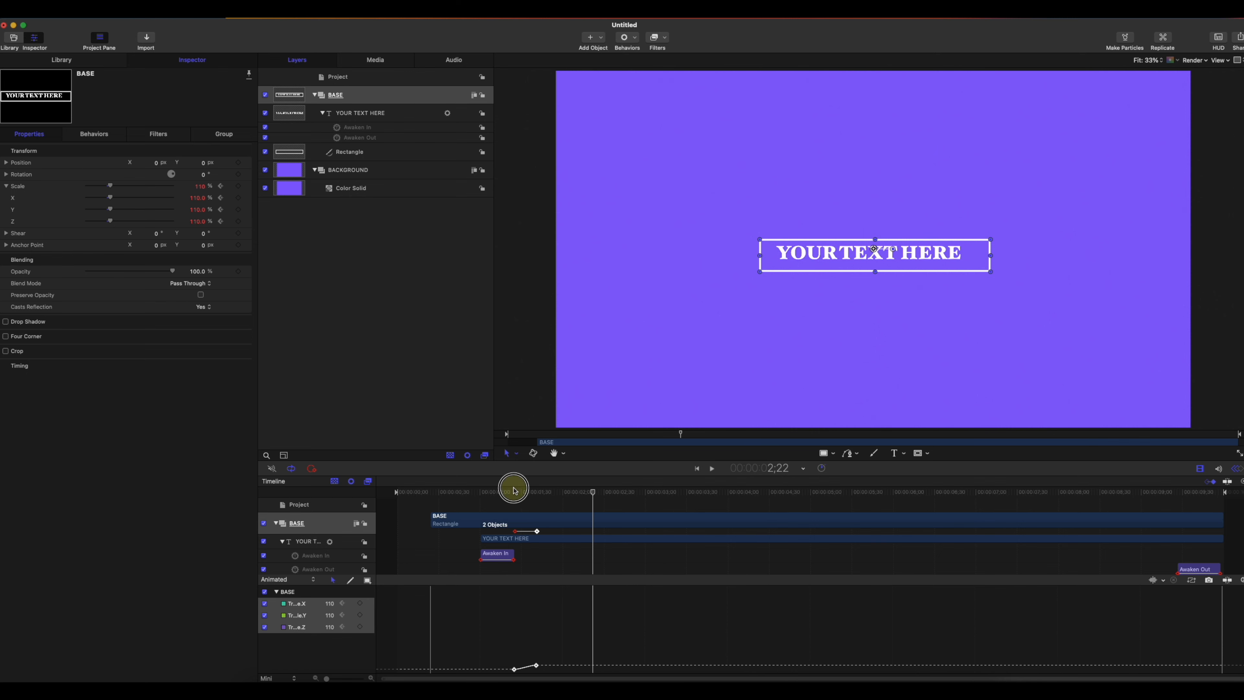
drag(511, 488, 506, 492)
key(space)
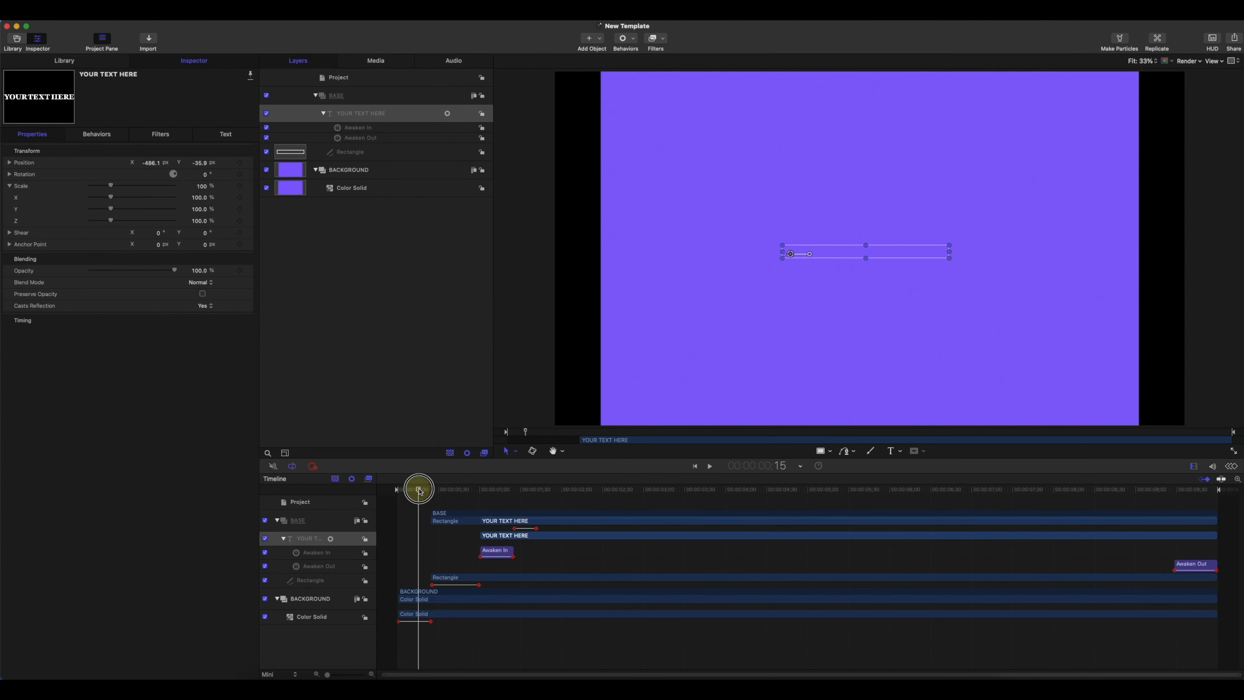
Add the Basic Motion behavior Align To to the YOUR TEXT HERE layer and assign Rectangle as its target object
drag(420, 491, 472, 500)
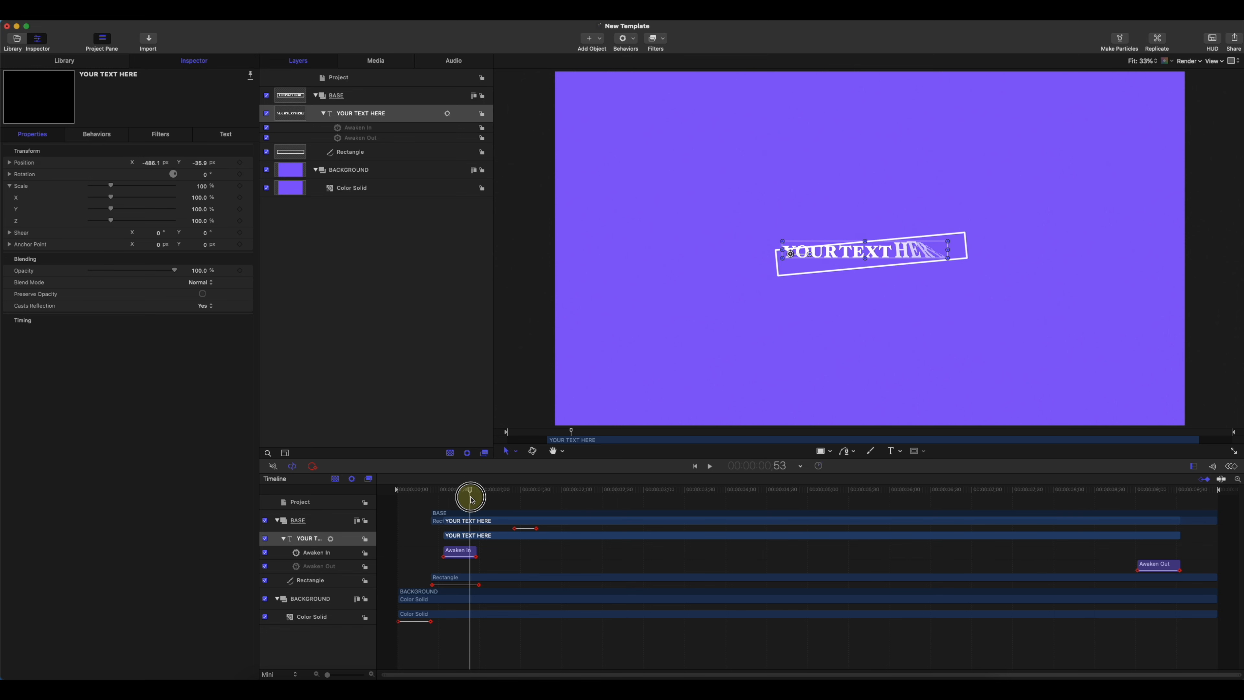
mouse_move(472, 500)
mouse_down()
mouse_move(484, 502)
mouse_move(444, 500)
mouse_move(476, 502)
mouse_up()
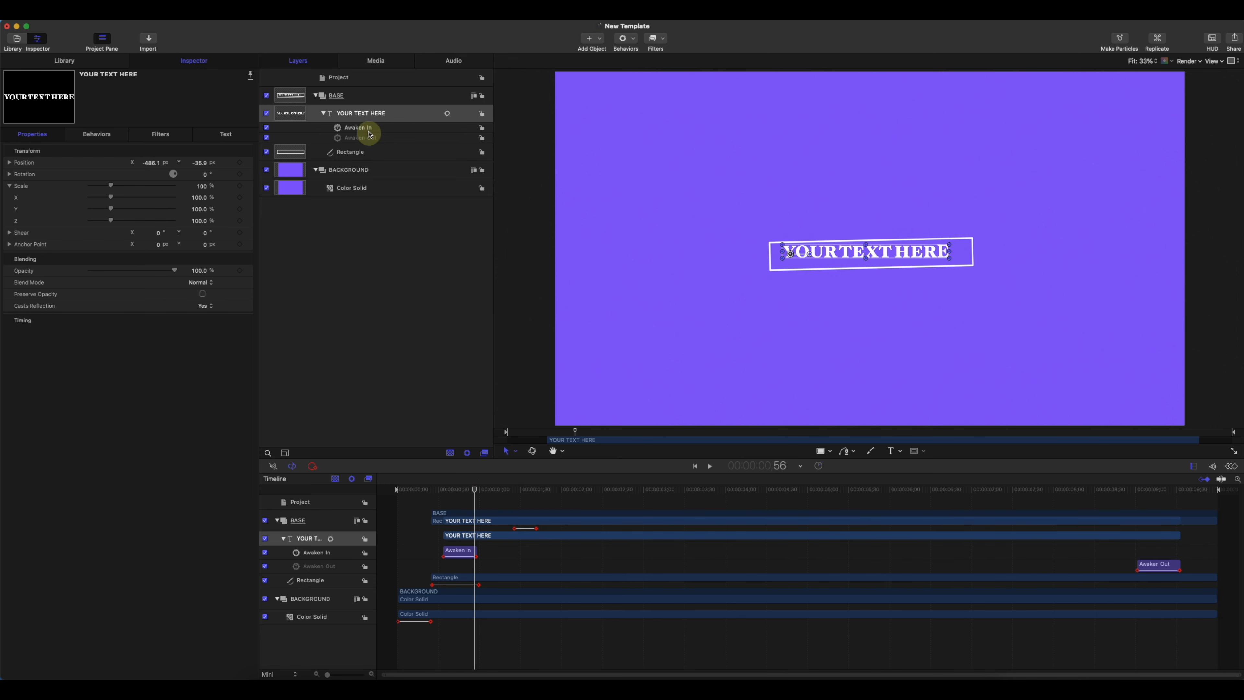
click(625, 39)
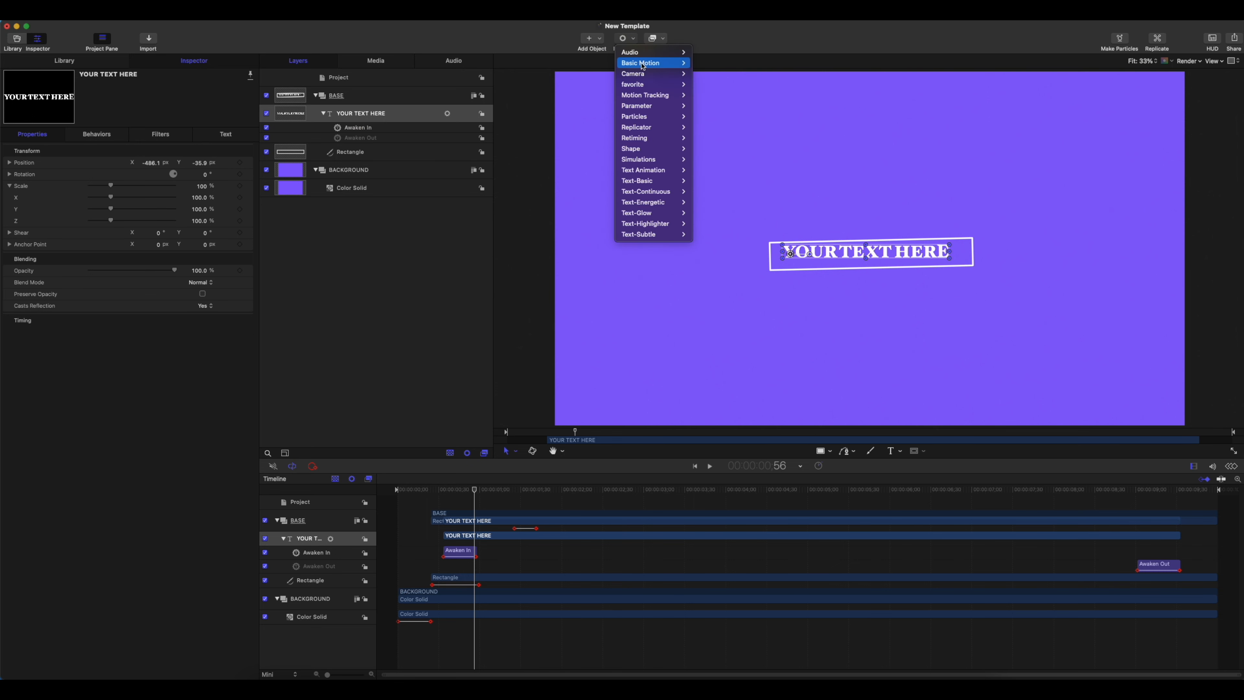
mouse_move(644, 69)
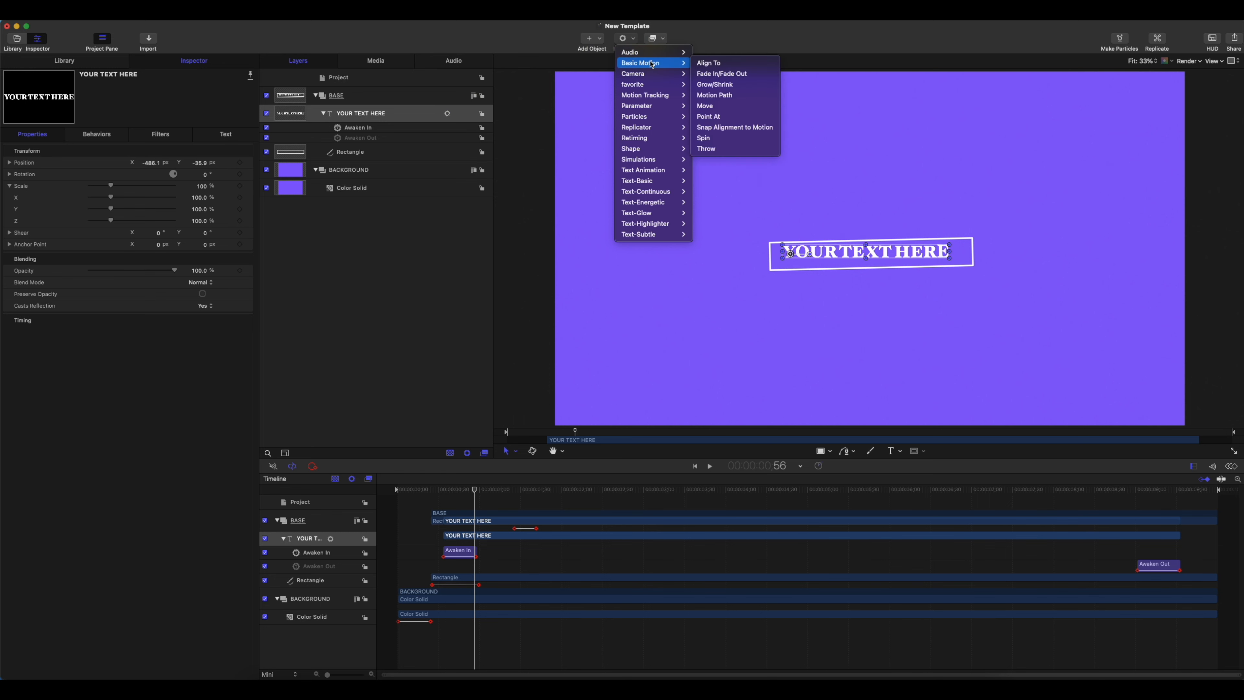
click(709, 63)
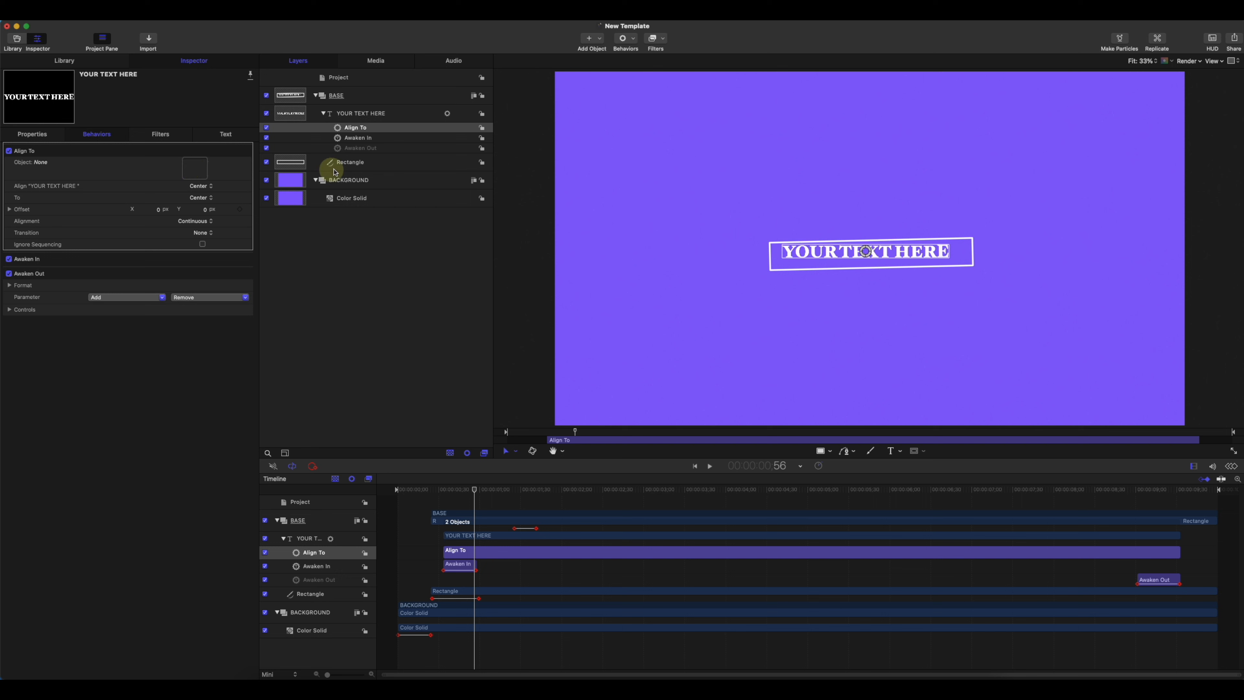
drag(348, 168, 196, 168)
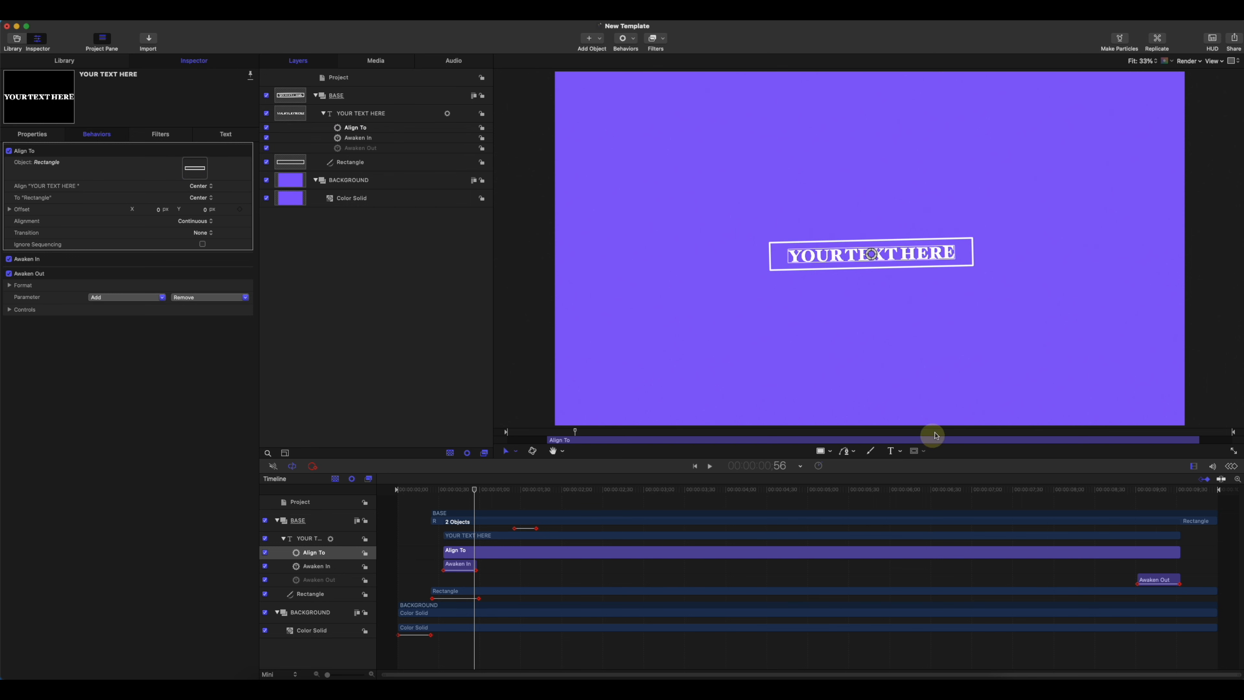
Examine the Align To alignment options and scrub the timeline to check how the text follows the rectangle
mouse_move(474, 490)
mouse_down()
mouse_move(453, 495)
mouse_move(494, 494)
mouse_move(442, 500)
mouse_move(472, 492)
mouse_up()
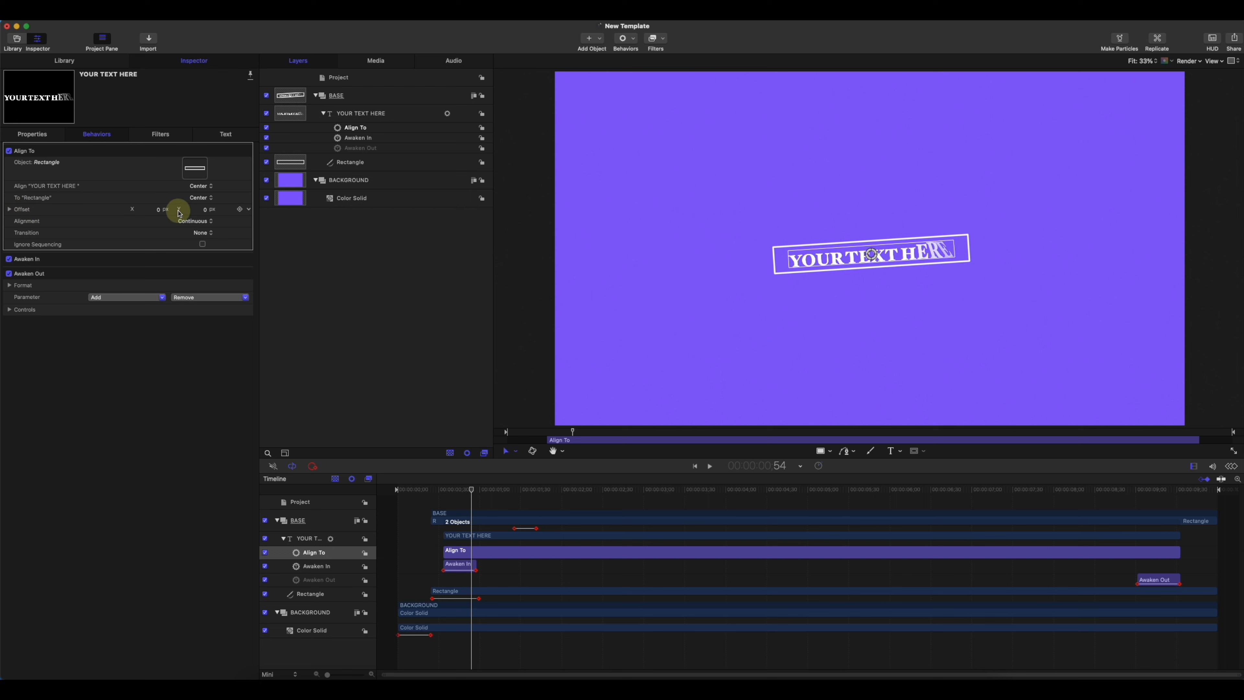
click(205, 189)
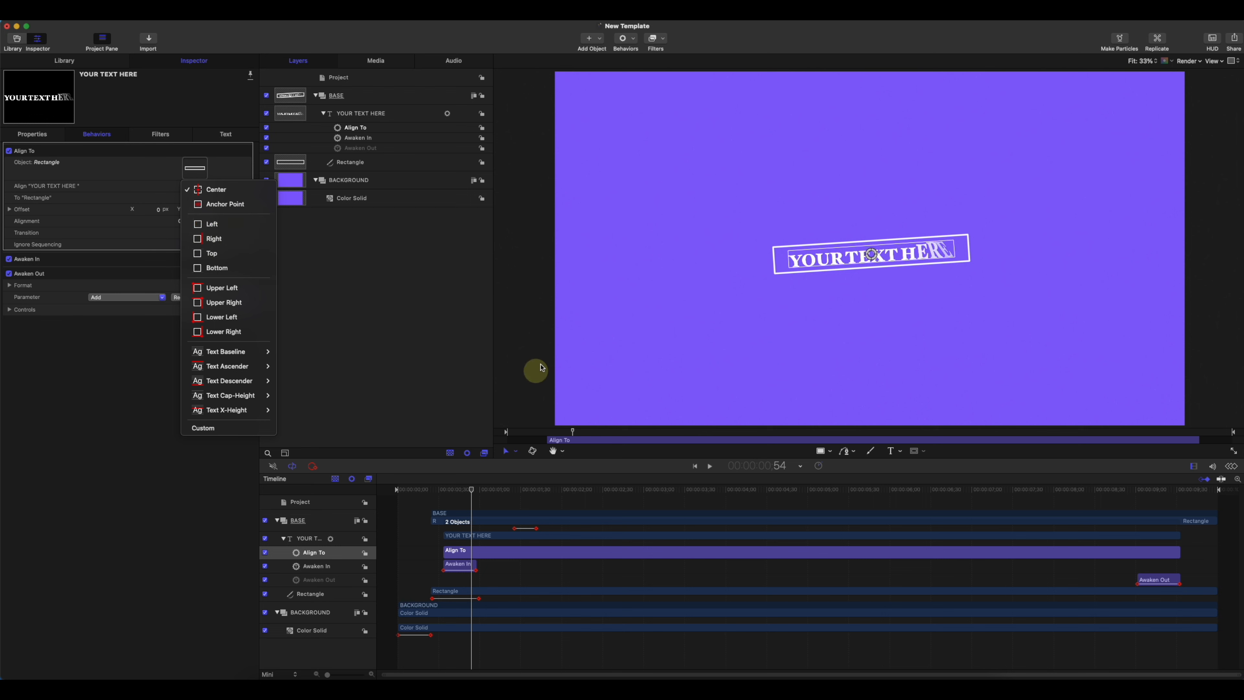
click(441, 518)
drag(456, 491, 544, 518)
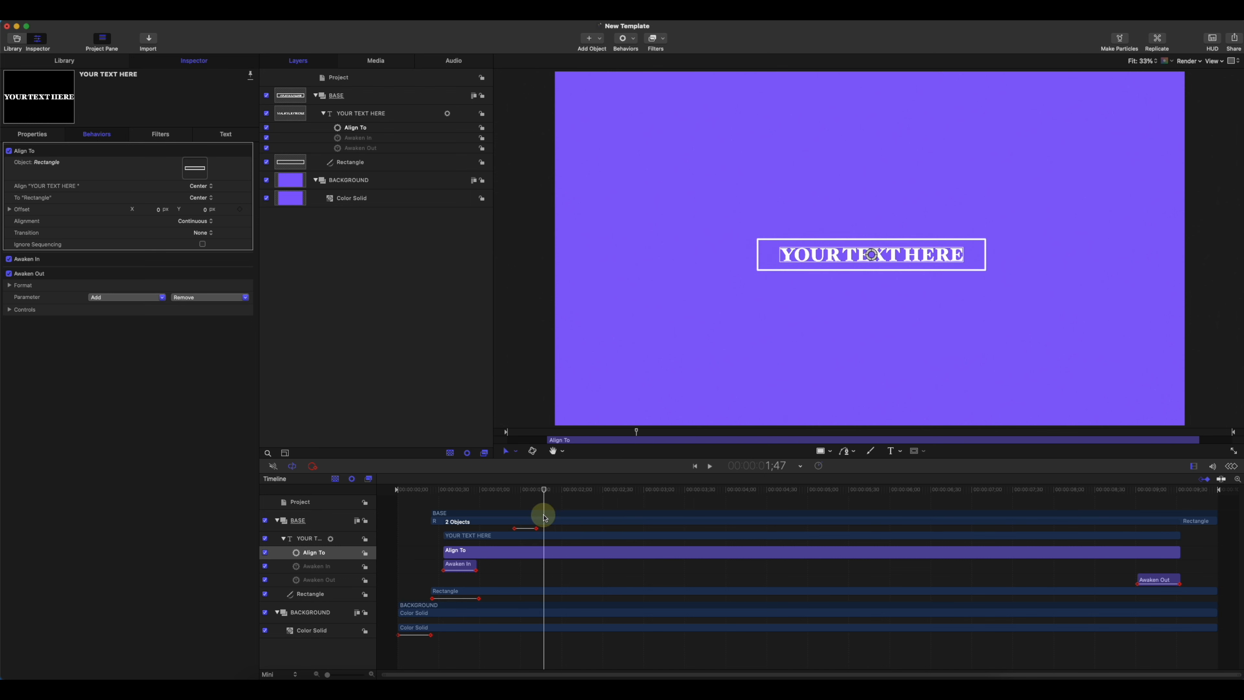
Create a new group above BASE at 1;43 and add the text FINAL CUT PRO above the outlined rectangle
mouse_move(545, 492)
mouse_down()
mouse_move(398, 489)
mouse_move(550, 499)
mouse_move(531, 496)
mouse_move(541, 490)
mouse_up()
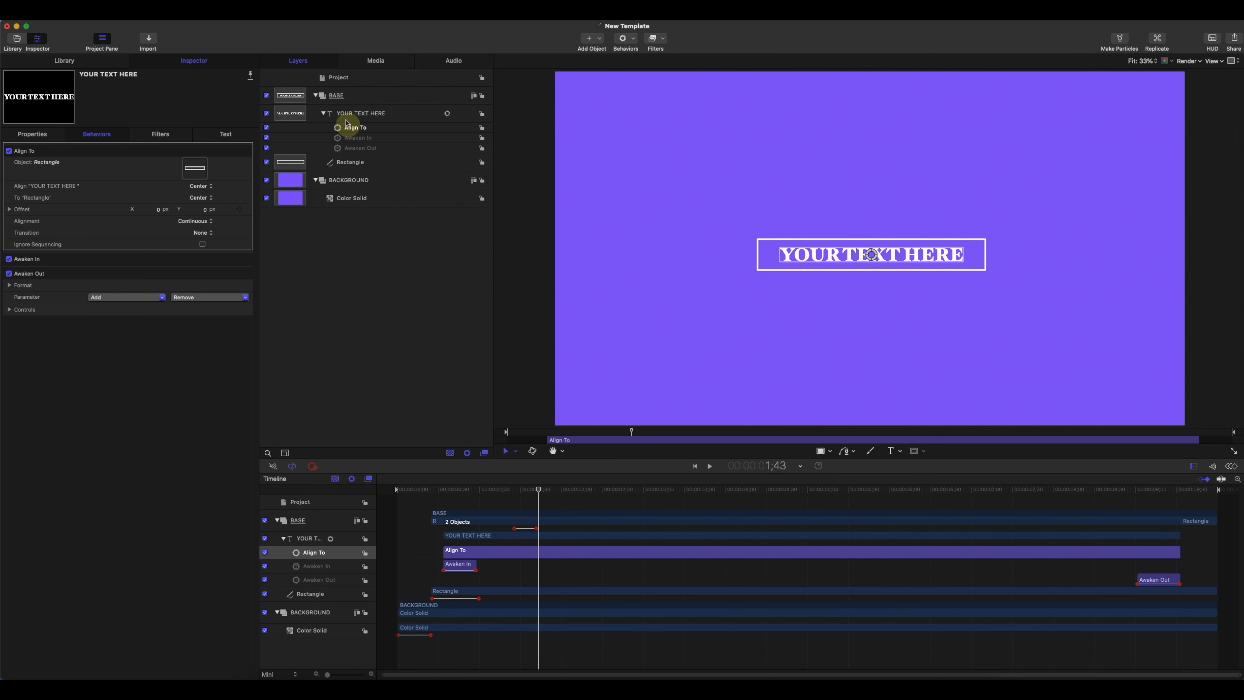
right_click(408, 272)
click(411, 270)
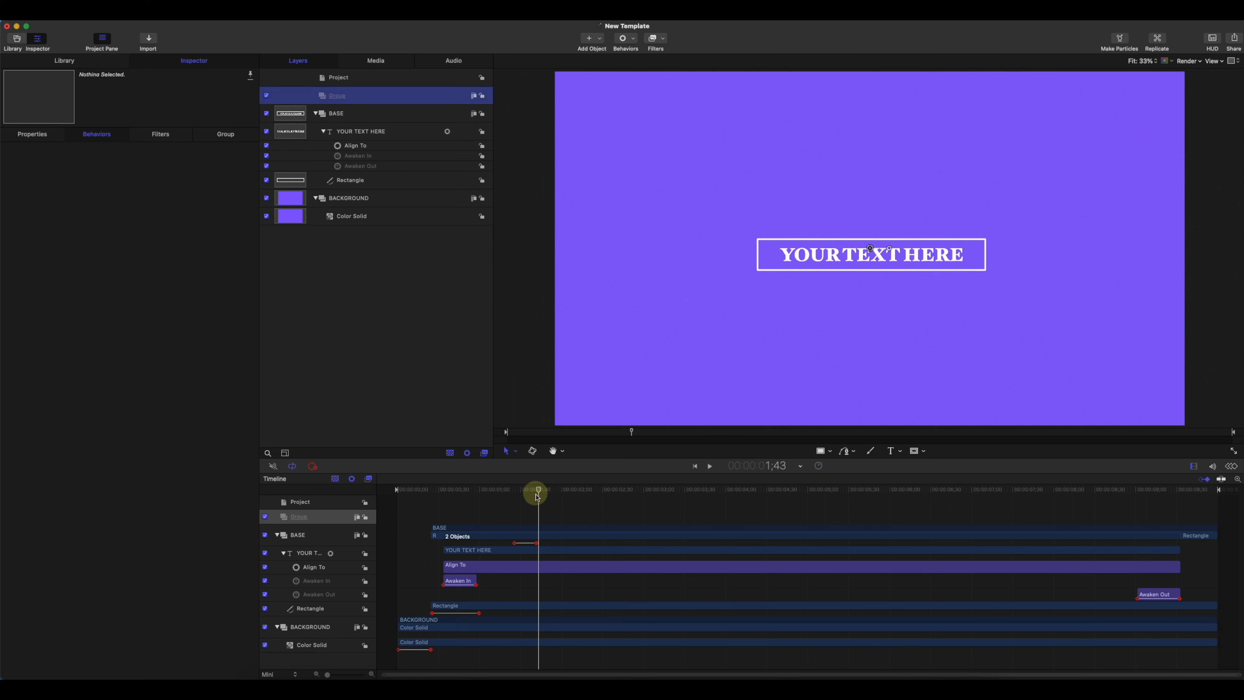
click(893, 452)
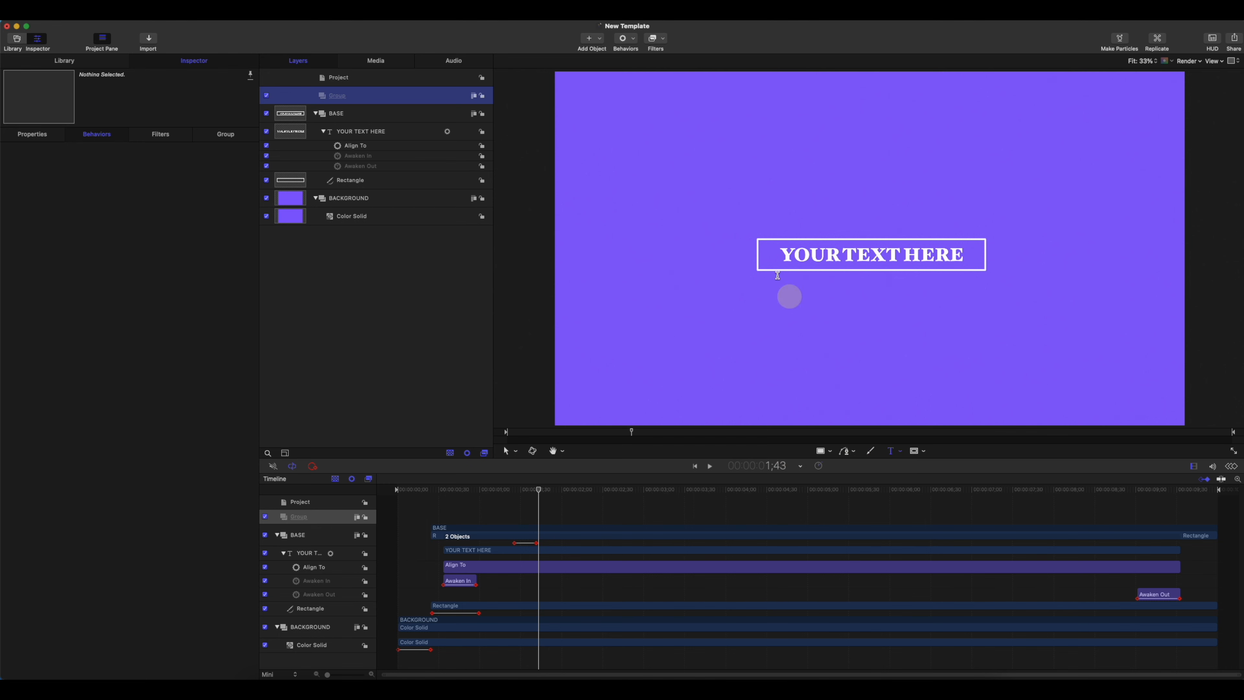
click(785, 226)
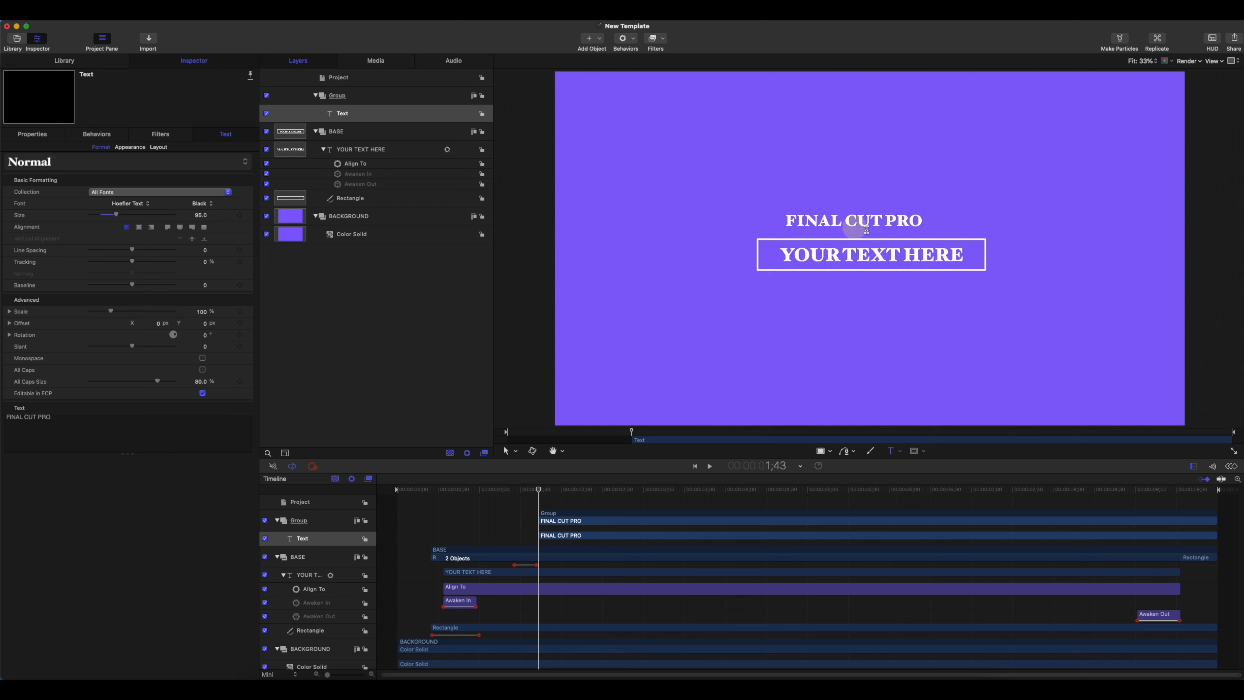
click(854, 207)
Position the FINAL CUT PRO text just above the rectangle, at about X -442 px and Y 105 px
mouse_move(540, 490)
mouse_down()
mouse_move(511, 489)
mouse_move(555, 490)
mouse_up()
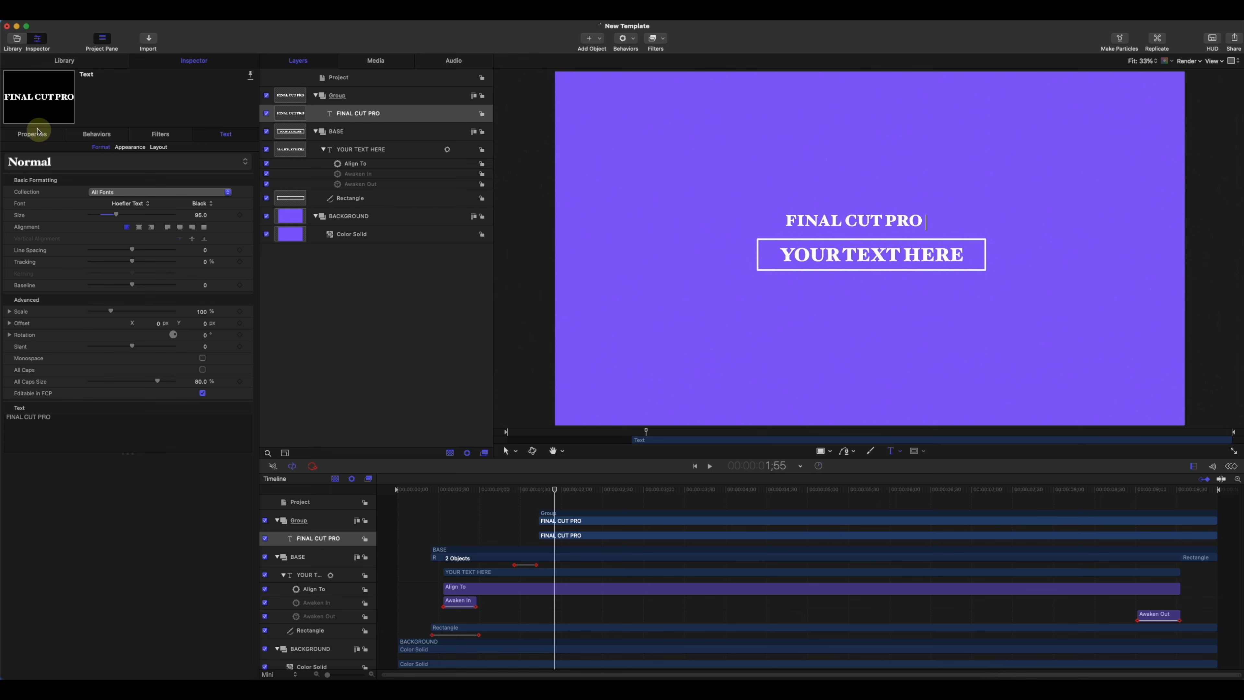
click(33, 138)
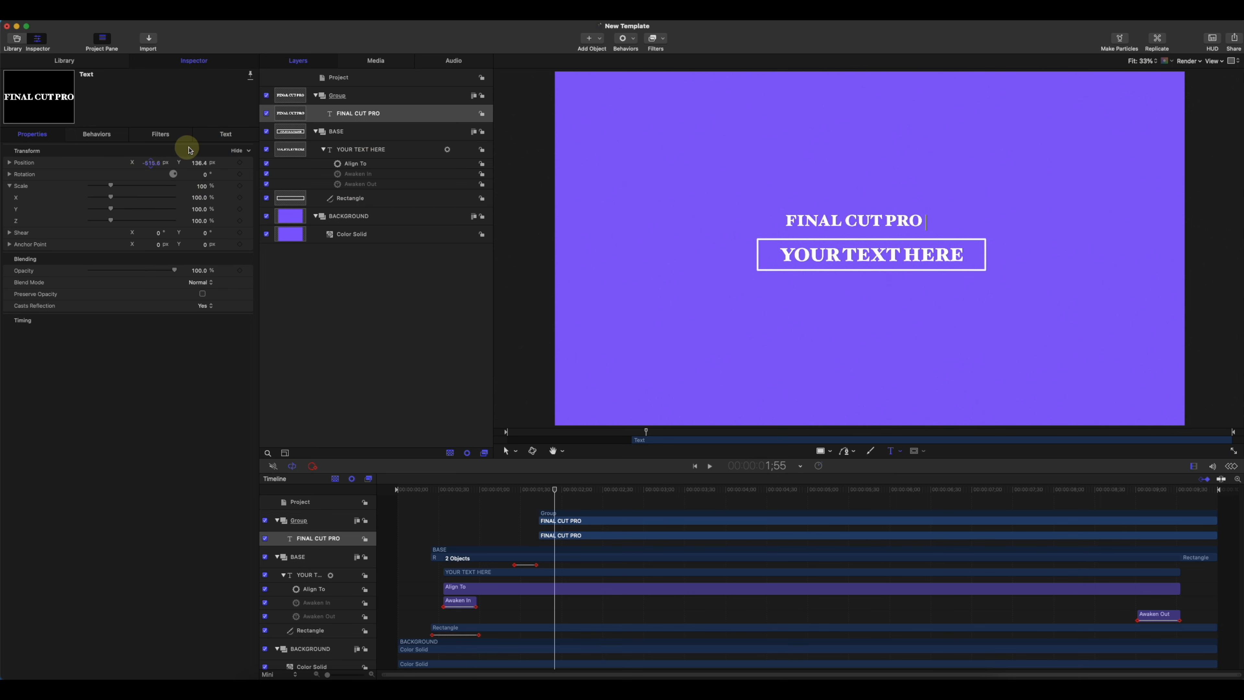
drag(148, 164, 198, 164)
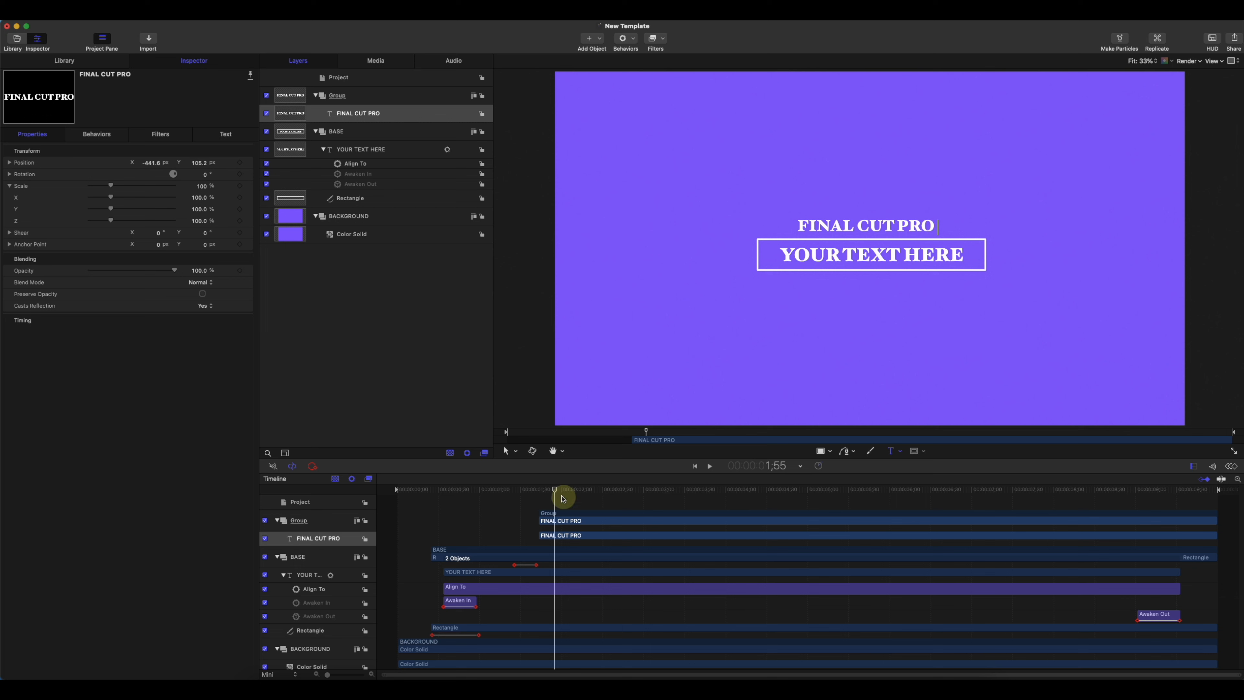
Draw a Rectangle Mask on the new group around the FINAL CUT PRO text, its lower edge meeting the outlined rectangle's upper edge
drag(557, 493, 540, 492)
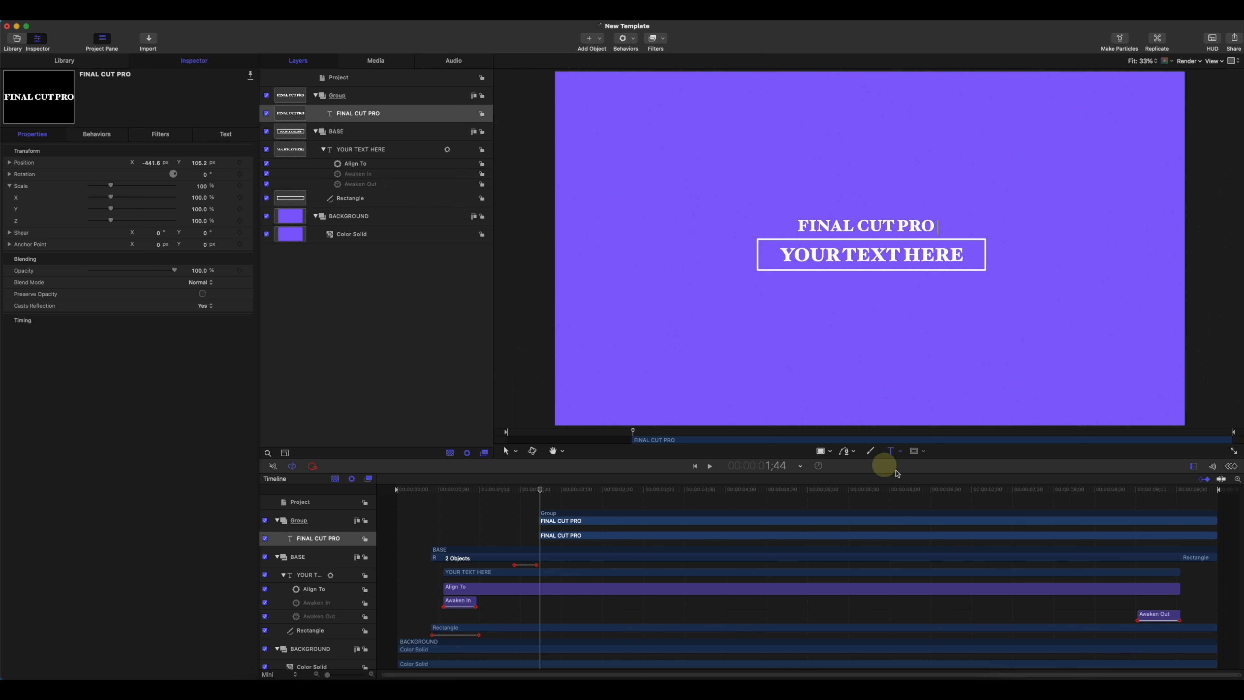
click(341, 100)
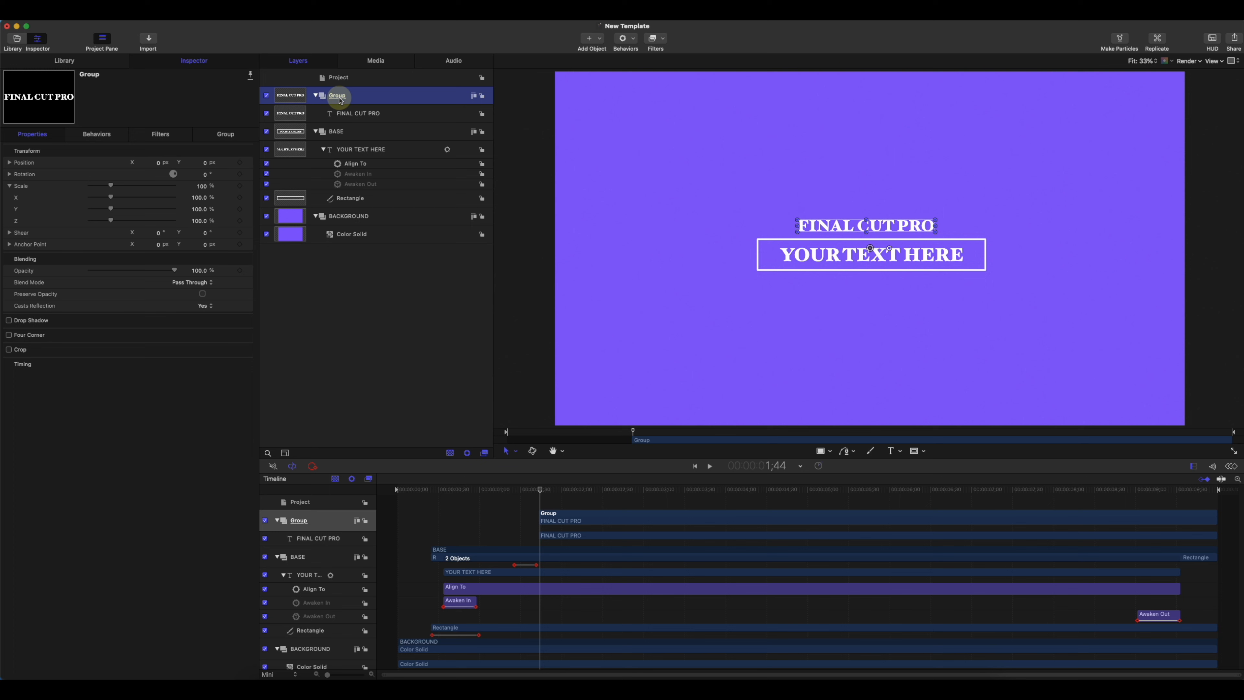
click(923, 453)
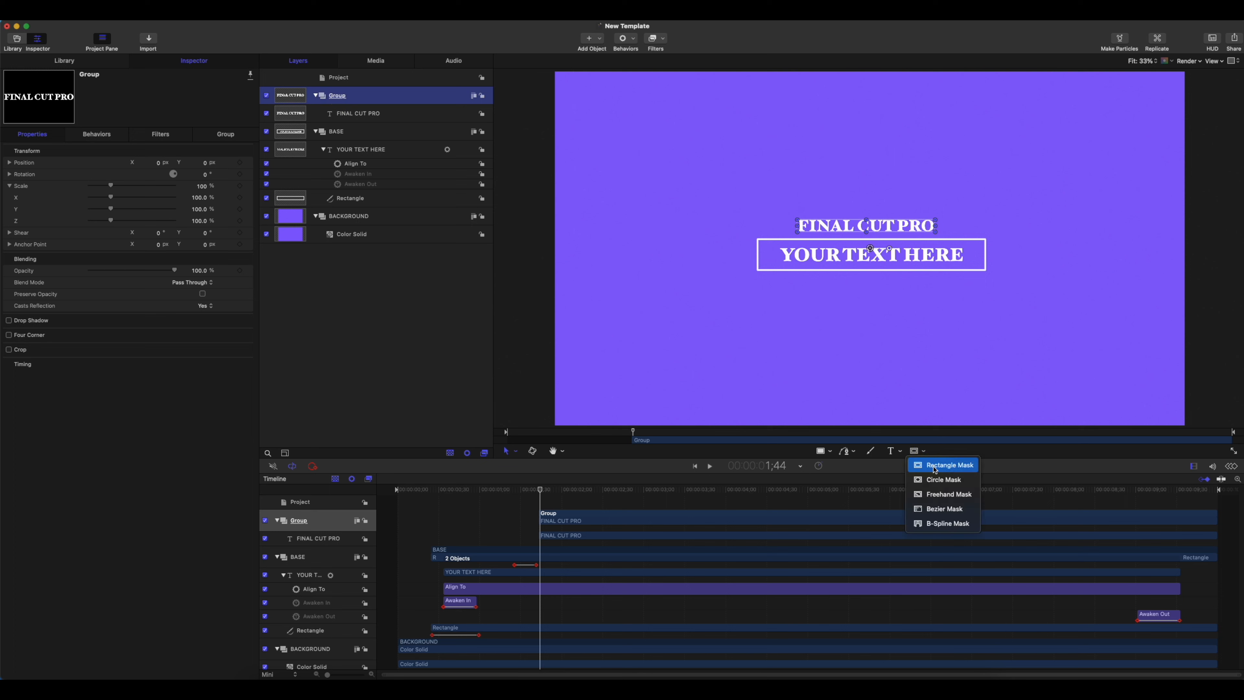
click(363, 116)
click(364, 118)
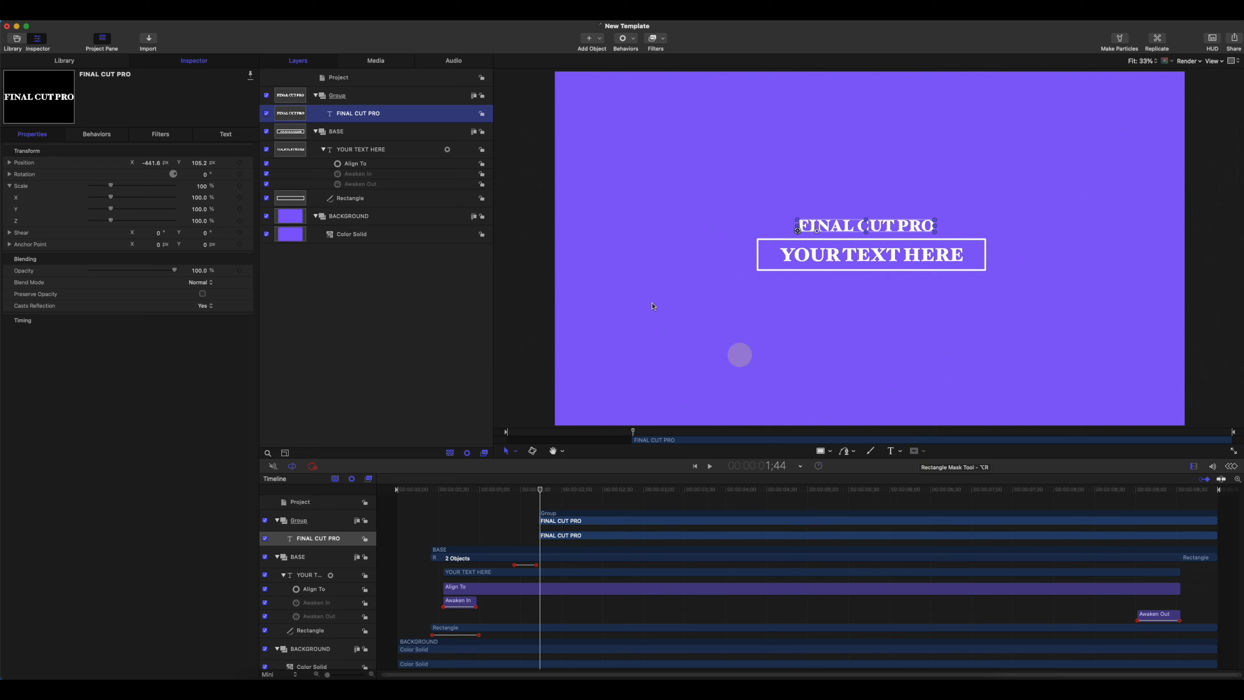
click(350, 97)
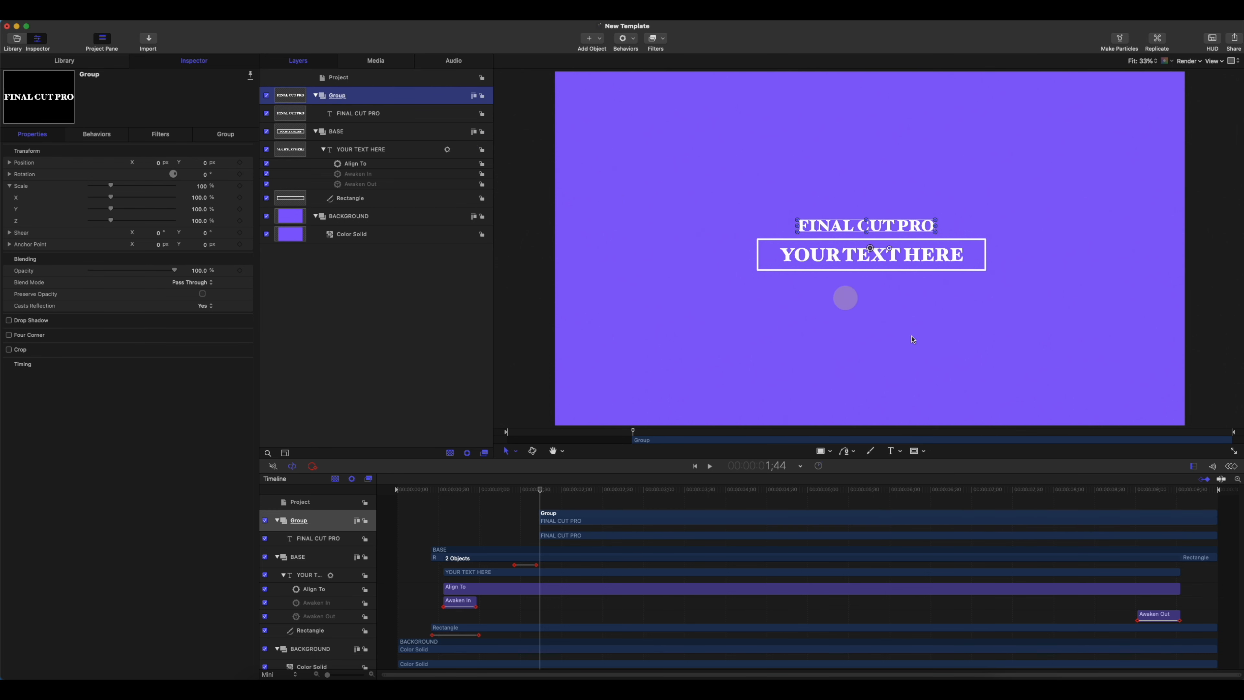
click(925, 452)
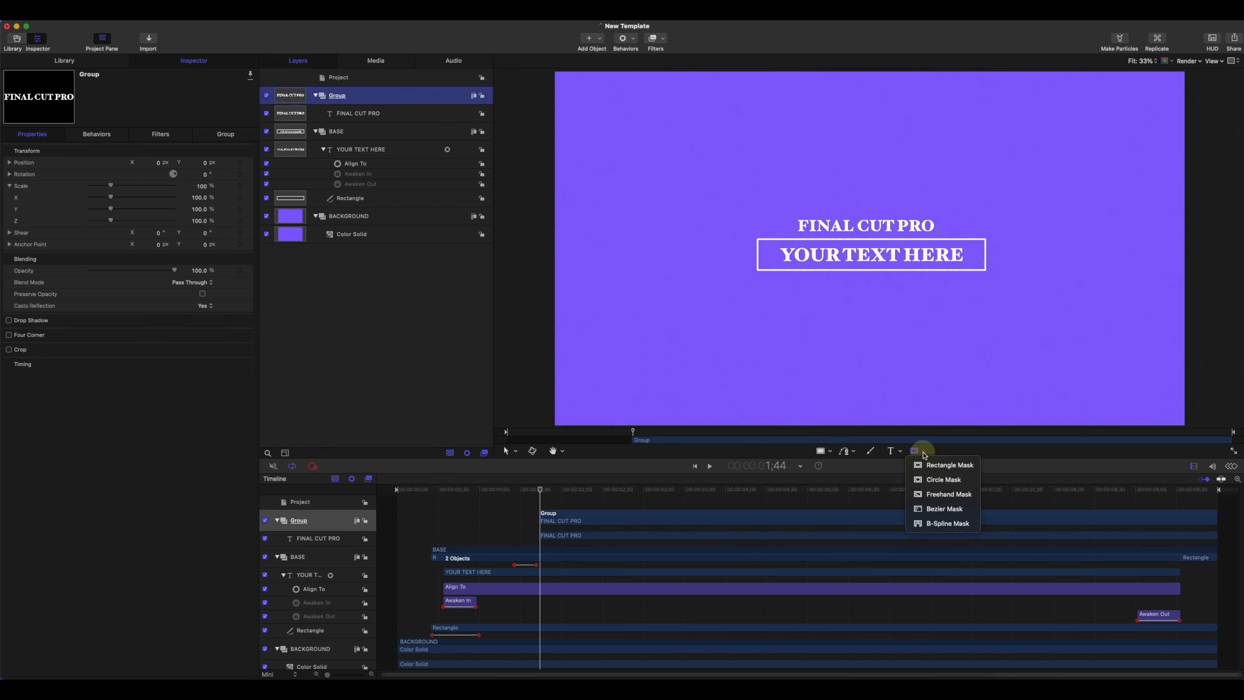
click(932, 471)
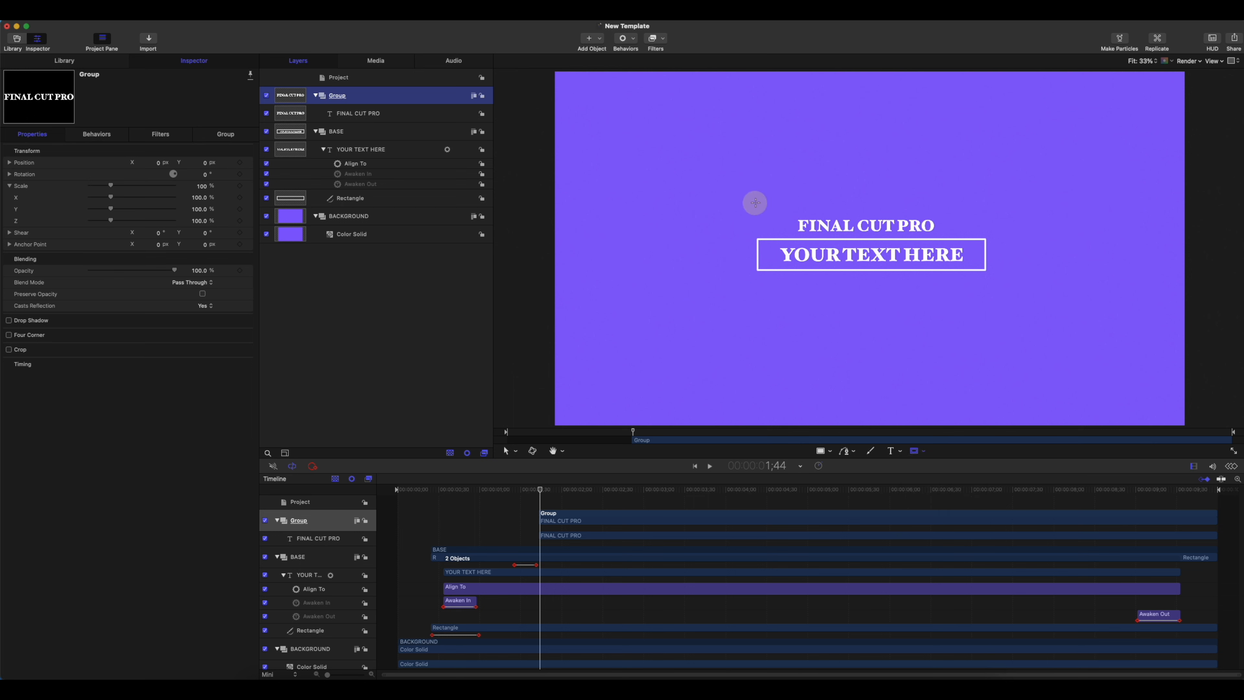
drag(755, 202, 987, 239)
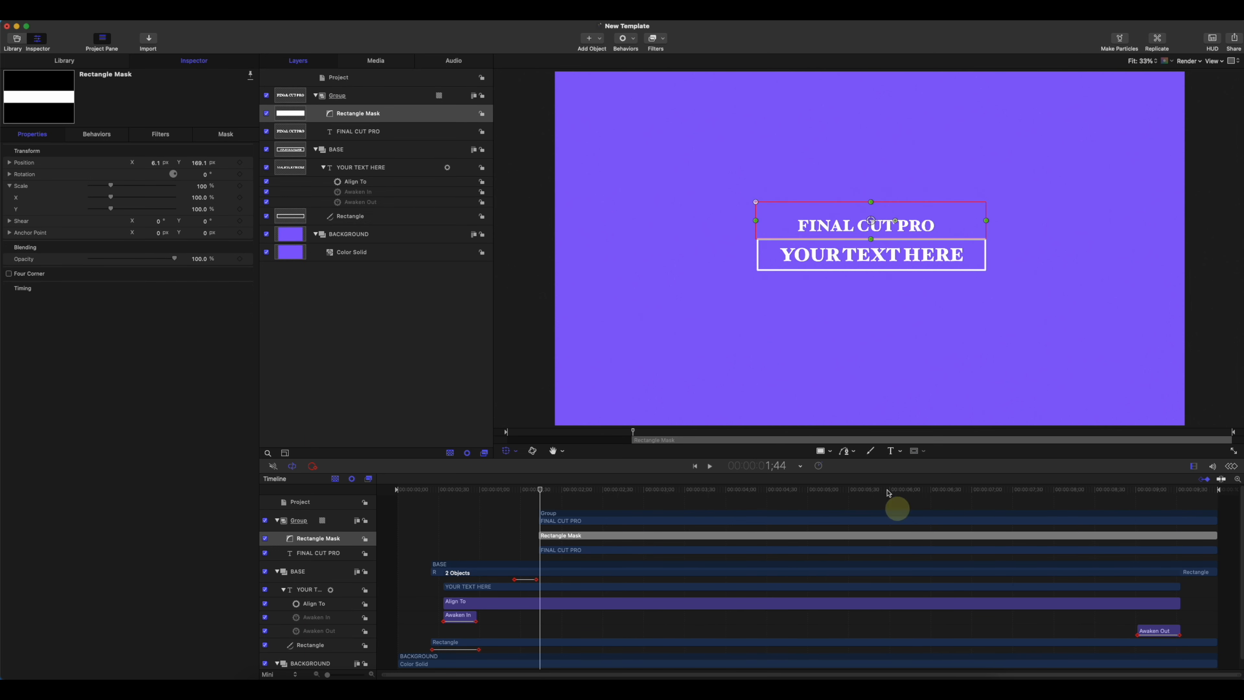
Add a Y position keyframe to the FINAL CUT PRO text at 2;17
mouse_move(534, 492)
mouse_down()
mouse_move(569, 497)
mouse_move(539, 493)
mouse_up()
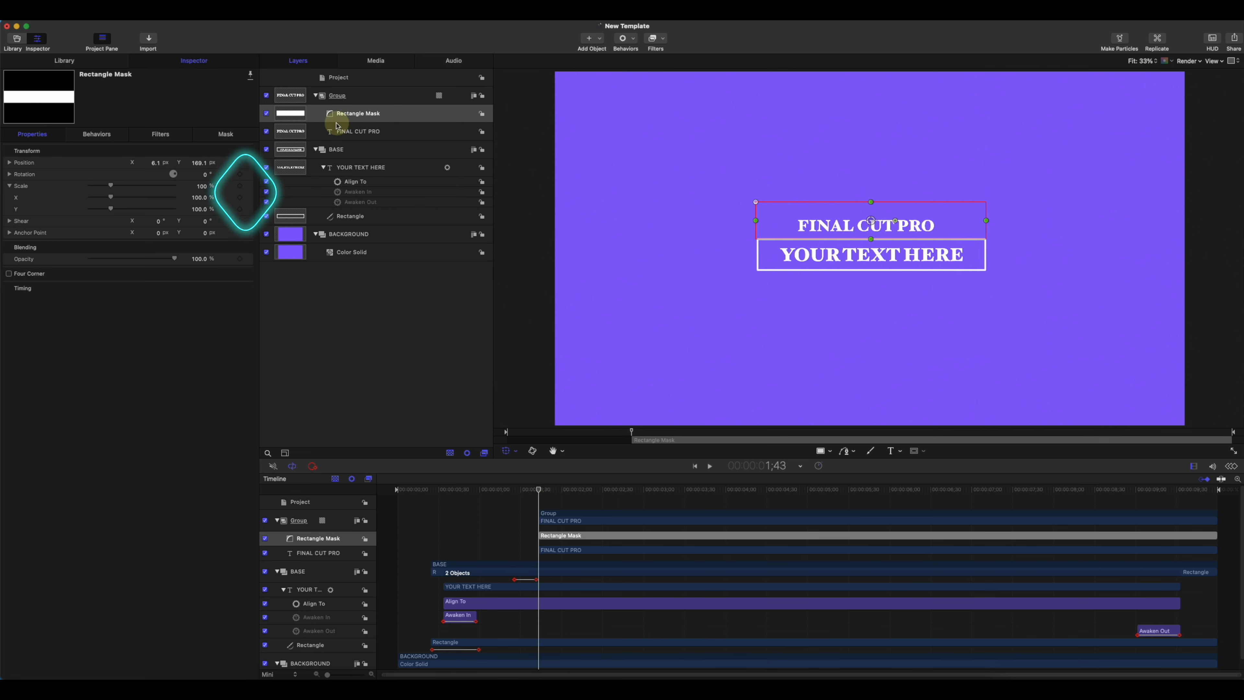
click(353, 131)
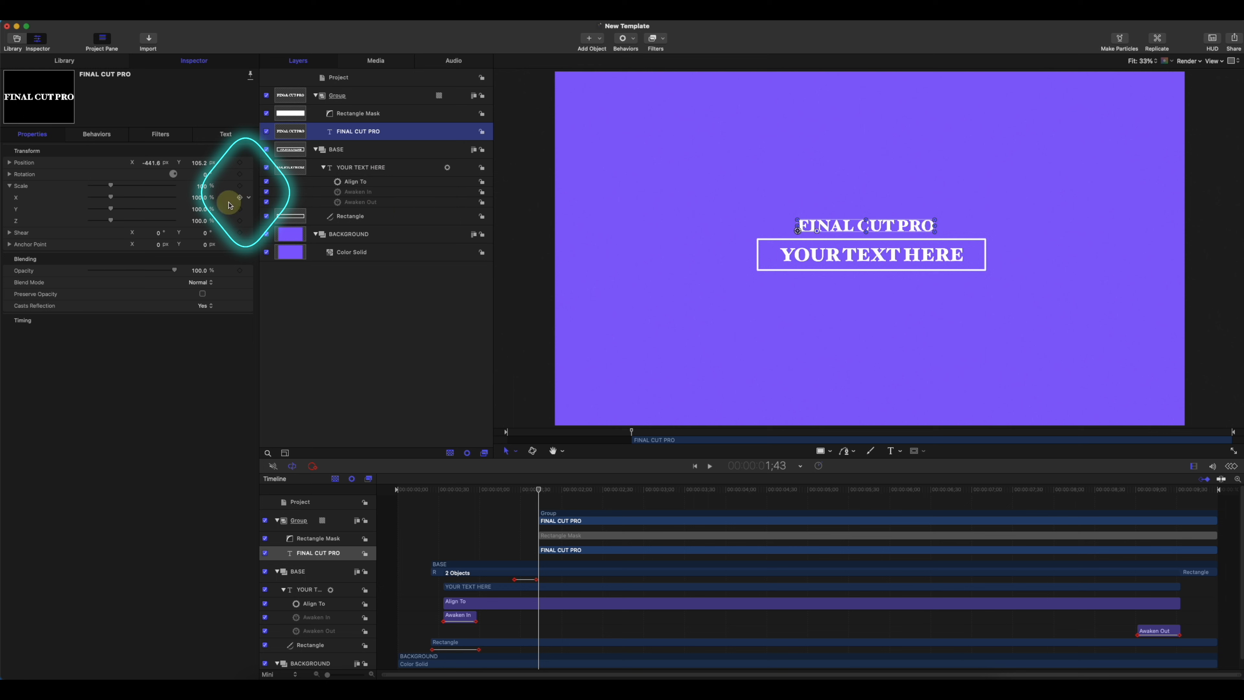
drag(546, 494, 586, 501)
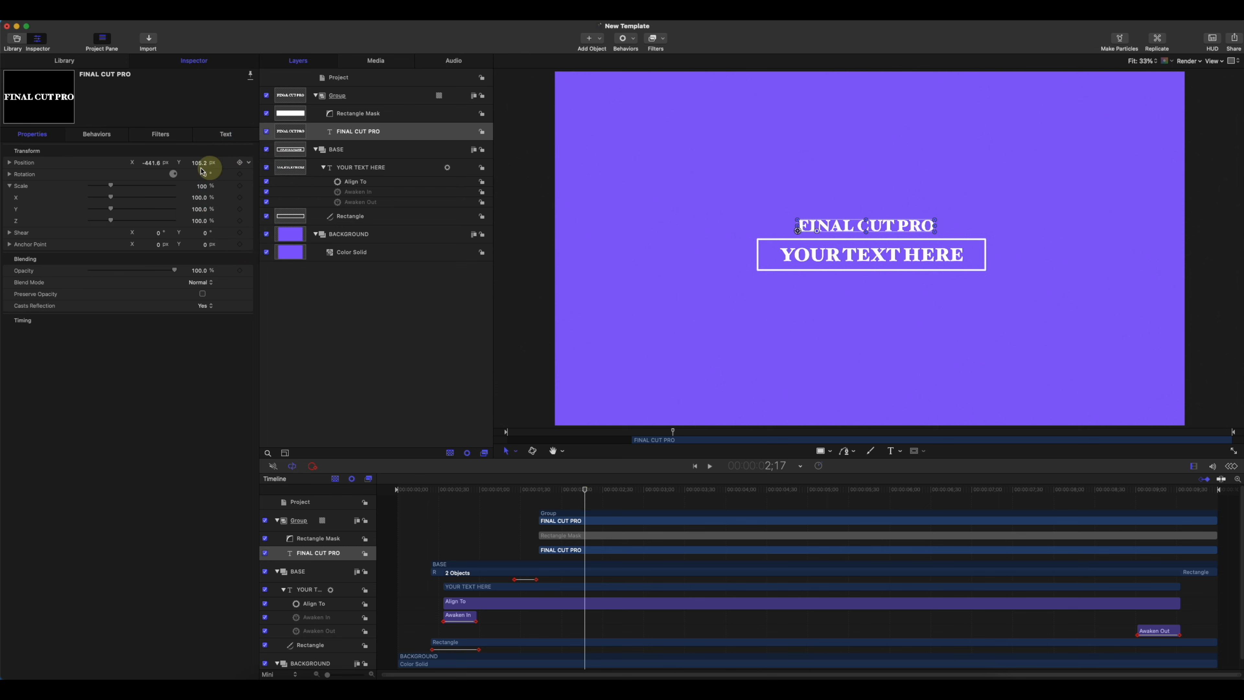
click(9, 163)
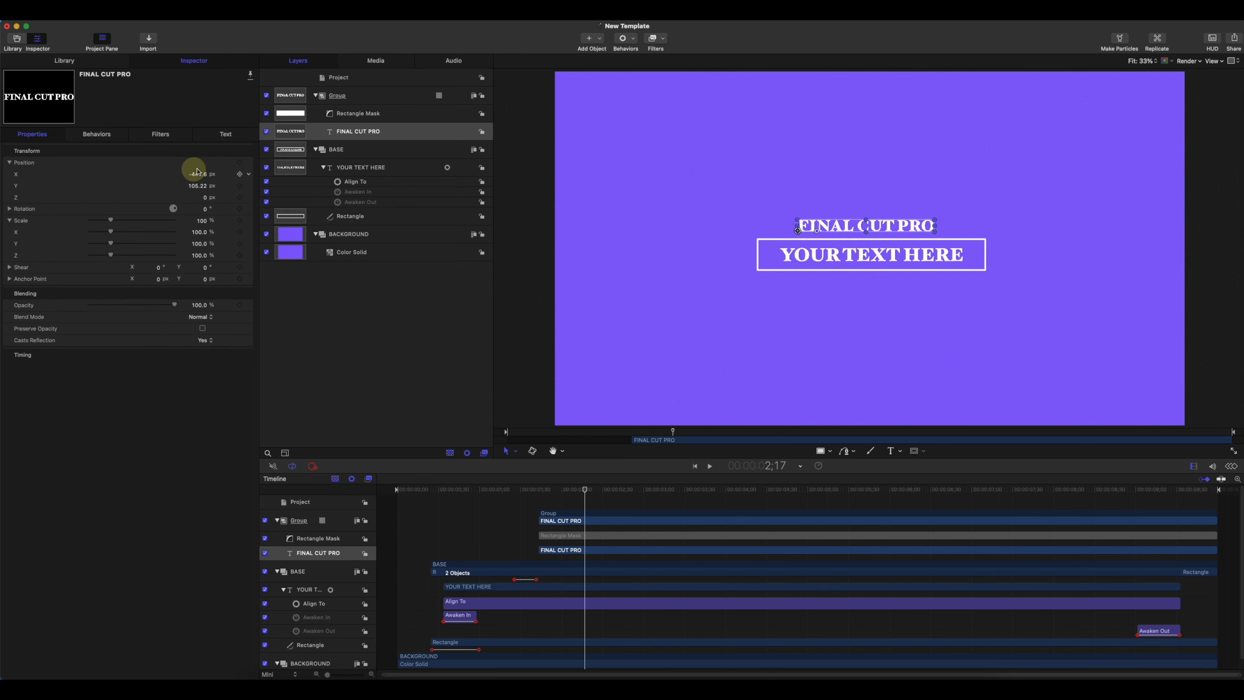
click(242, 188)
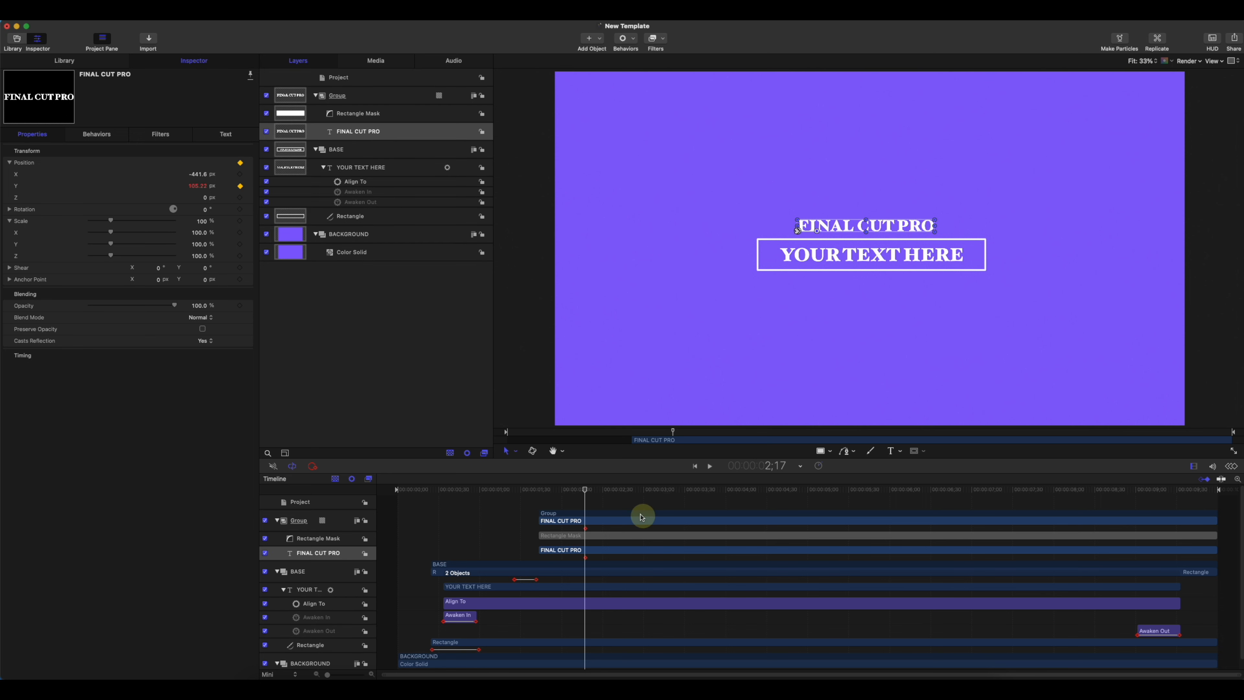
At 1;43, lower the FINAL CUT PRO text's Y position until it is hidden below the mask
click(568, 489)
drag(569, 490, 538, 490)
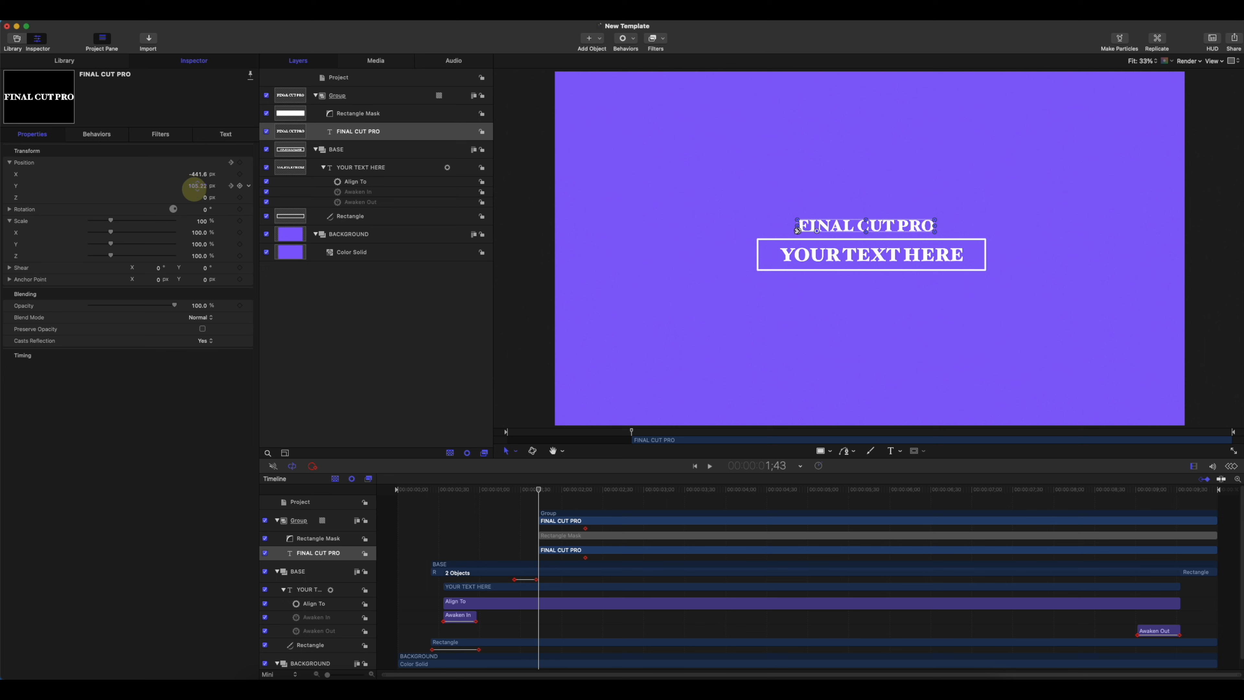
drag(194, 189, 193, 187)
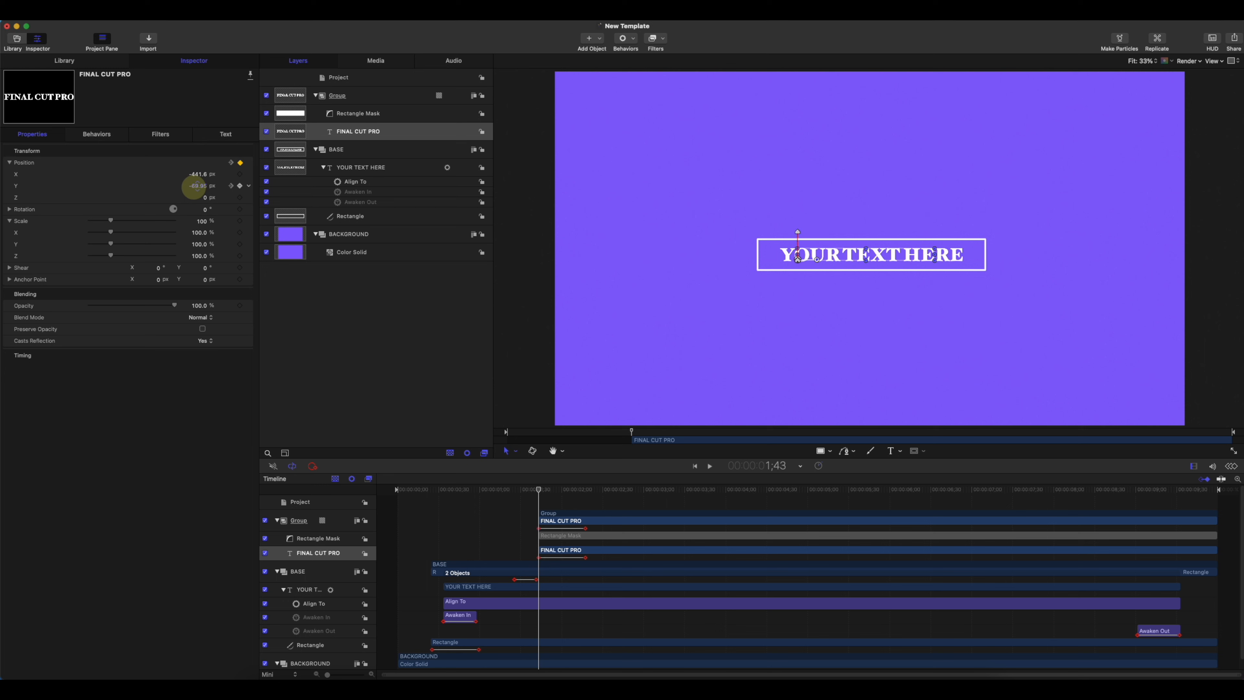
Play the animation from the start to check the FINAL CUT PRO text's reveal
drag(512, 488, 397, 500)
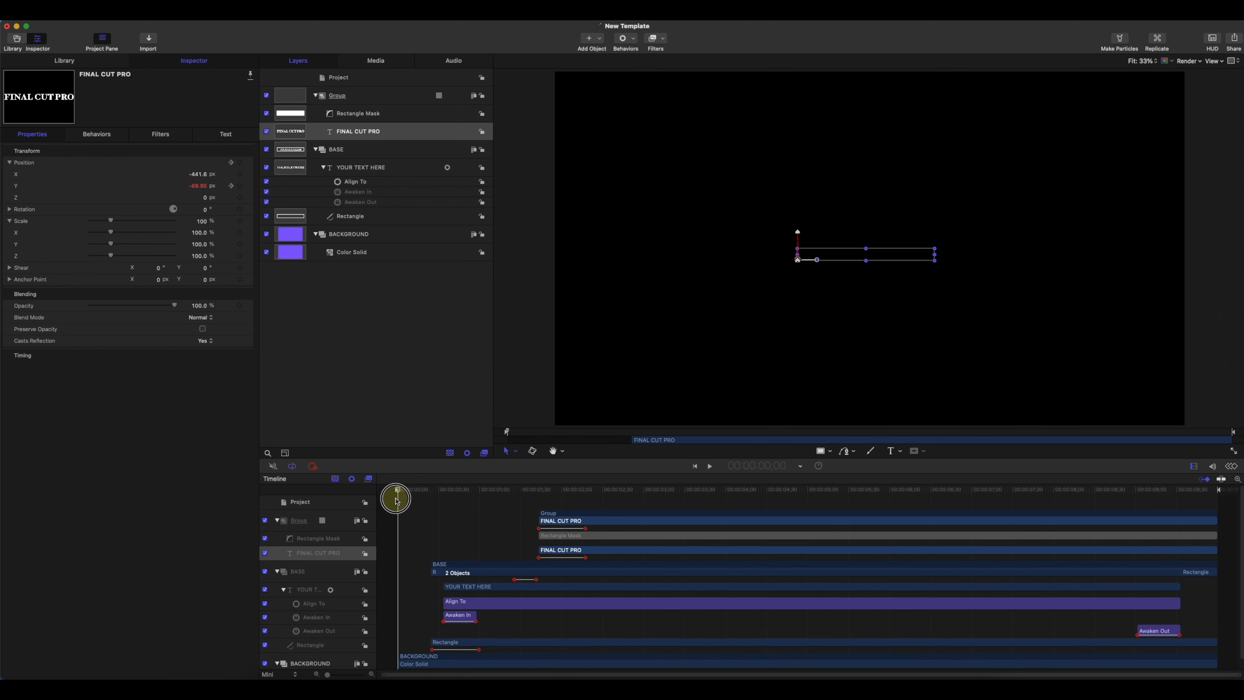
key(space)
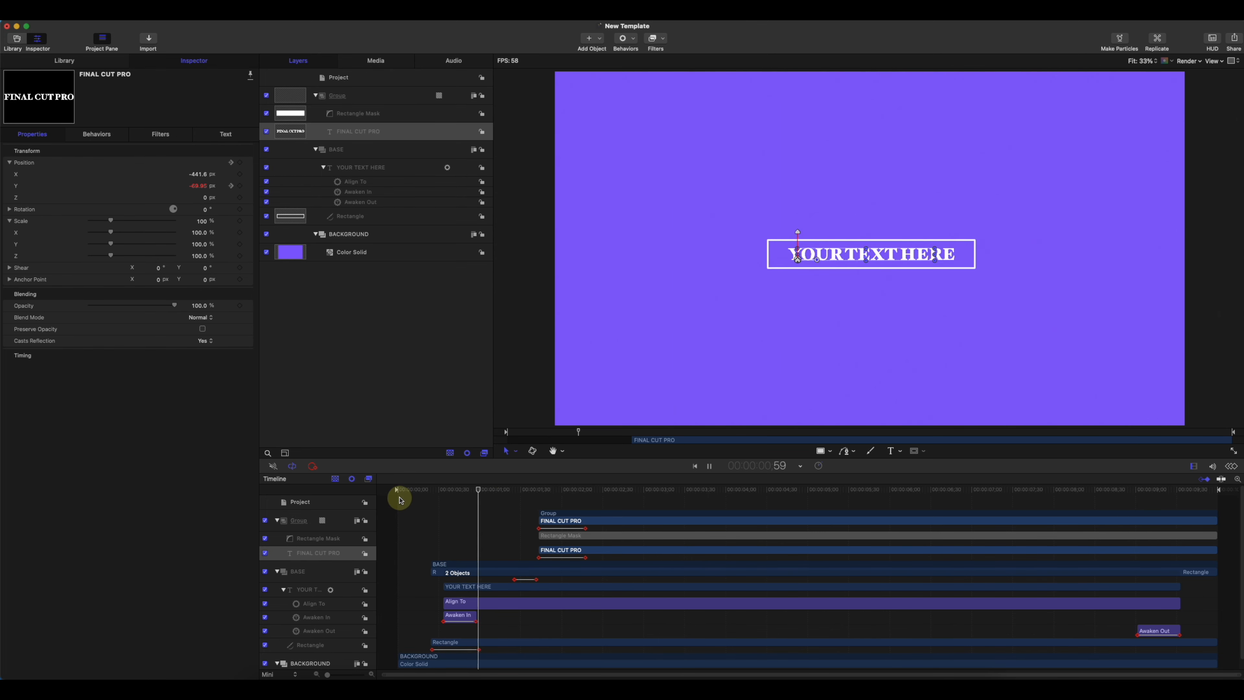
click(853, 367)
click(657, 493)
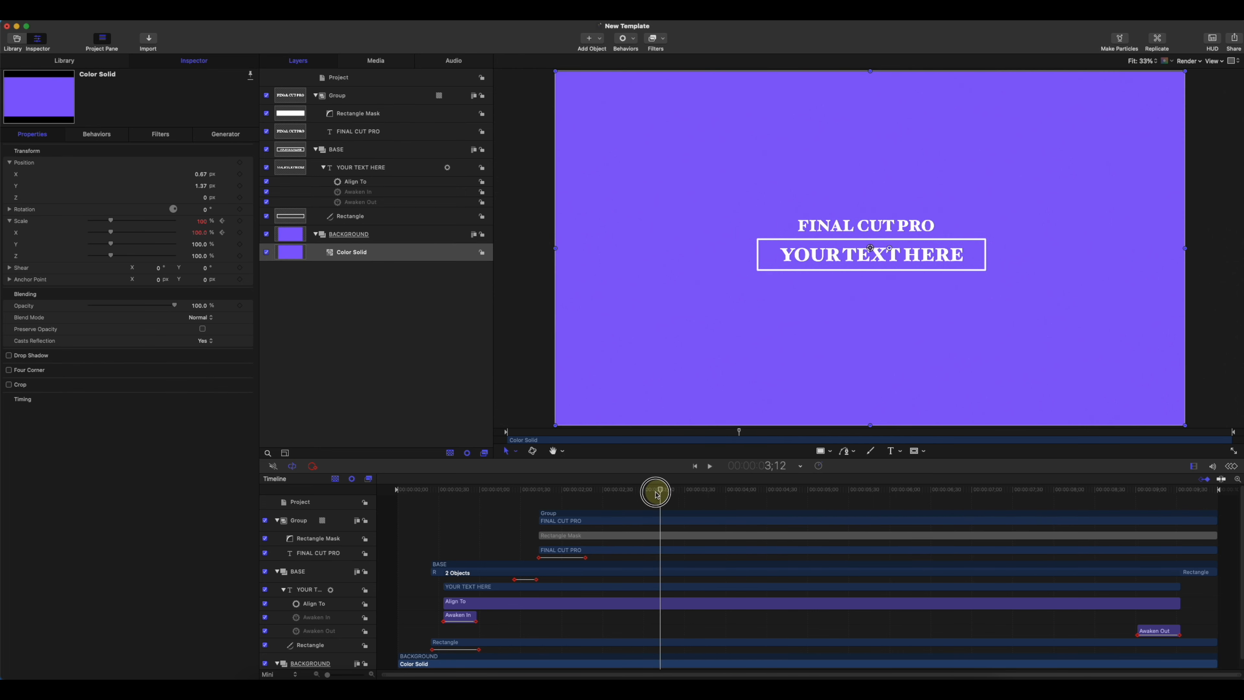
Add a Y position keyframe to the FINAL CUT PRO text at 9;00, near the start of Awaken Out
drag(656, 493, 1139, 494)
key(space)
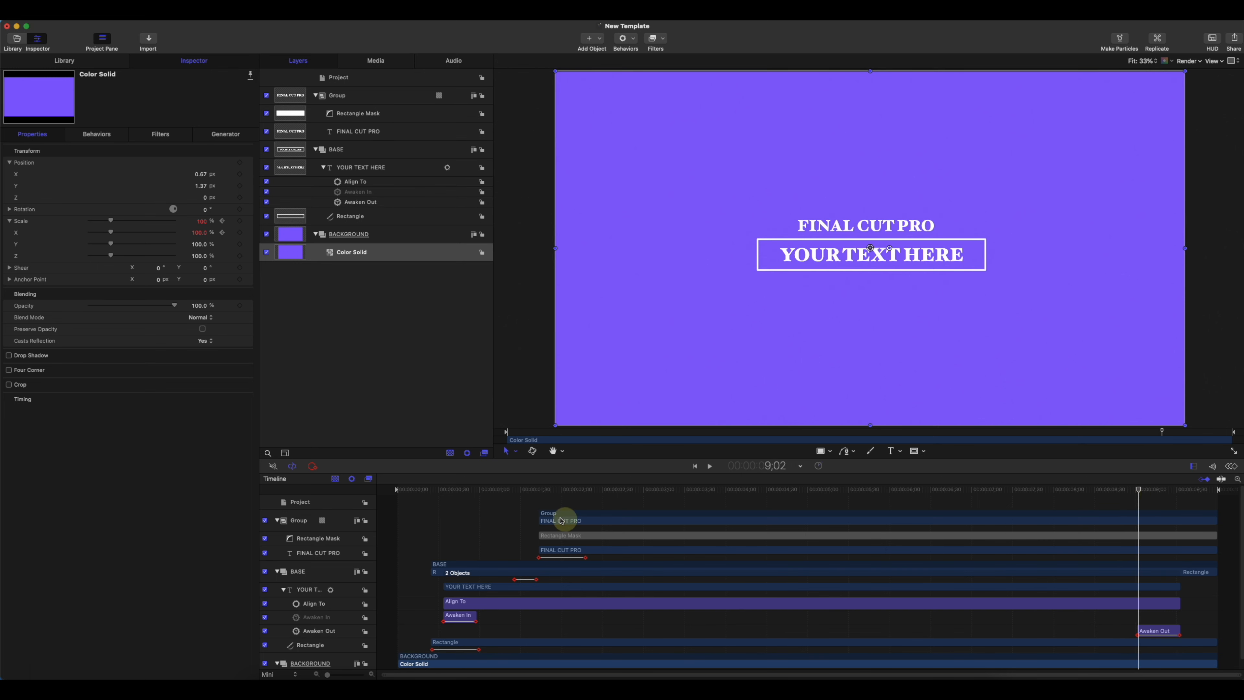
drag(572, 494, 592, 499)
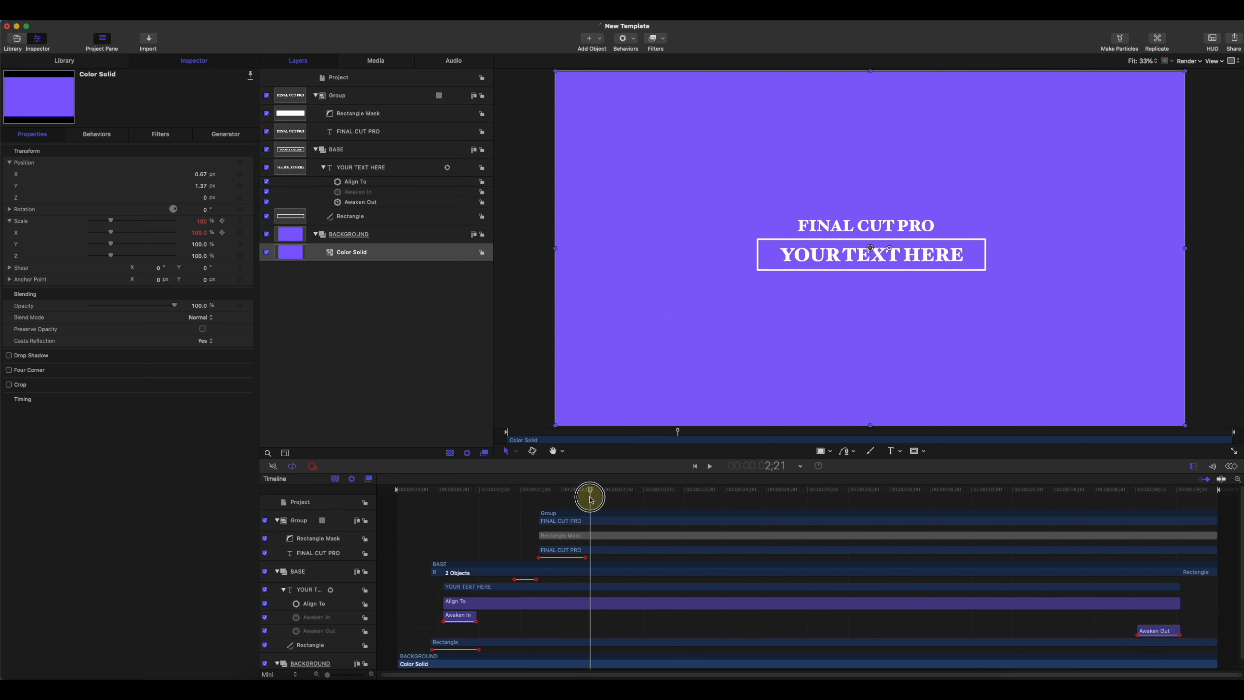
mouse_move(591, 499)
mouse_down()
mouse_move(982, 520)
mouse_move(1138, 515)
mouse_up()
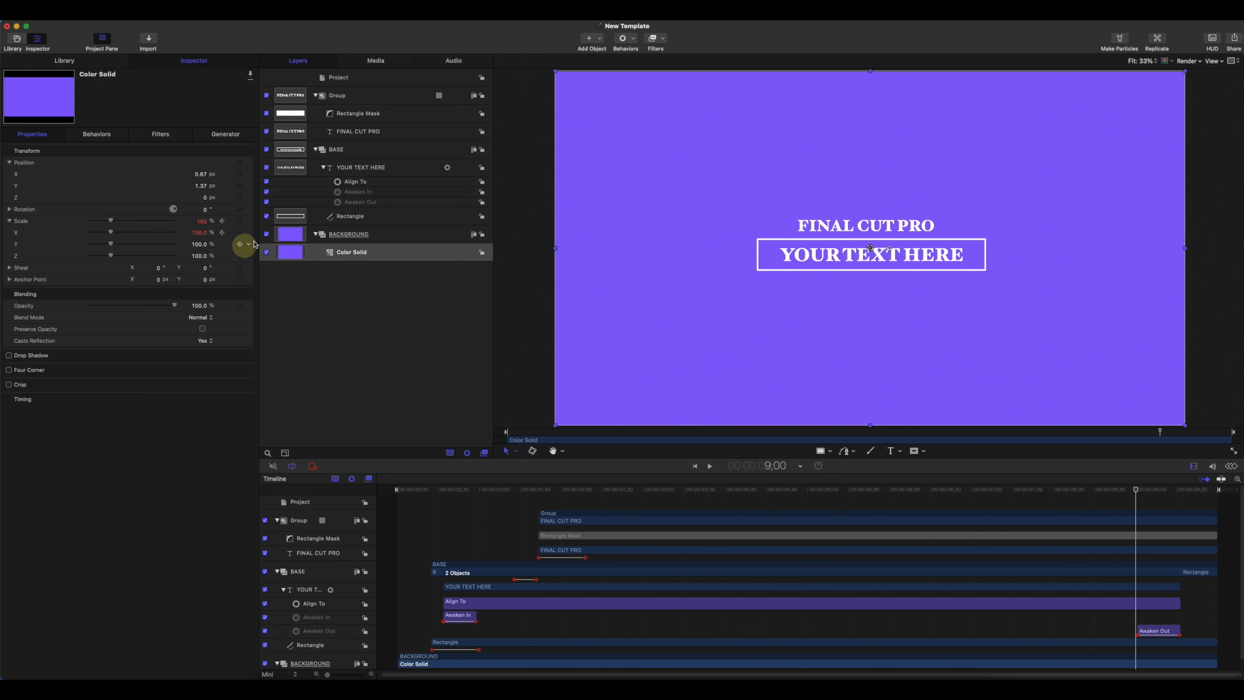
click(357, 133)
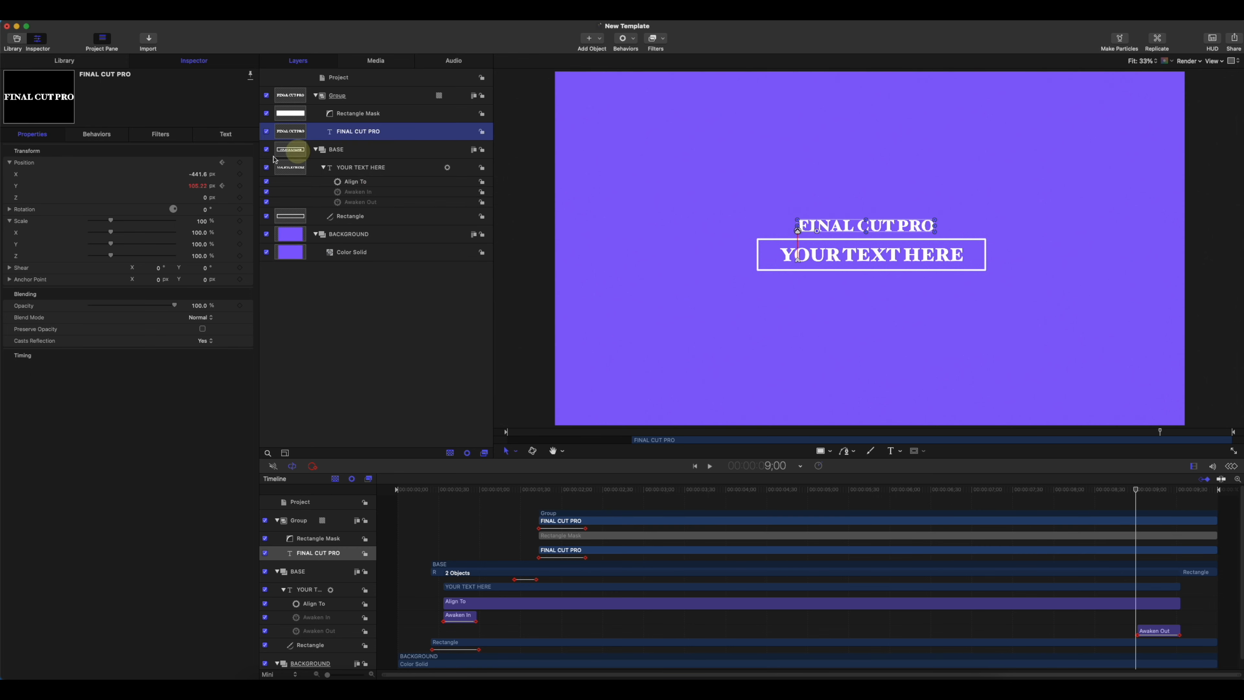
click(240, 186)
Move the FINAL CUT PRO text's last keyframe slightly earlier, and at 9;01 lower its Y position until it is hidden below the mask
drag(1142, 492, 1146, 492)
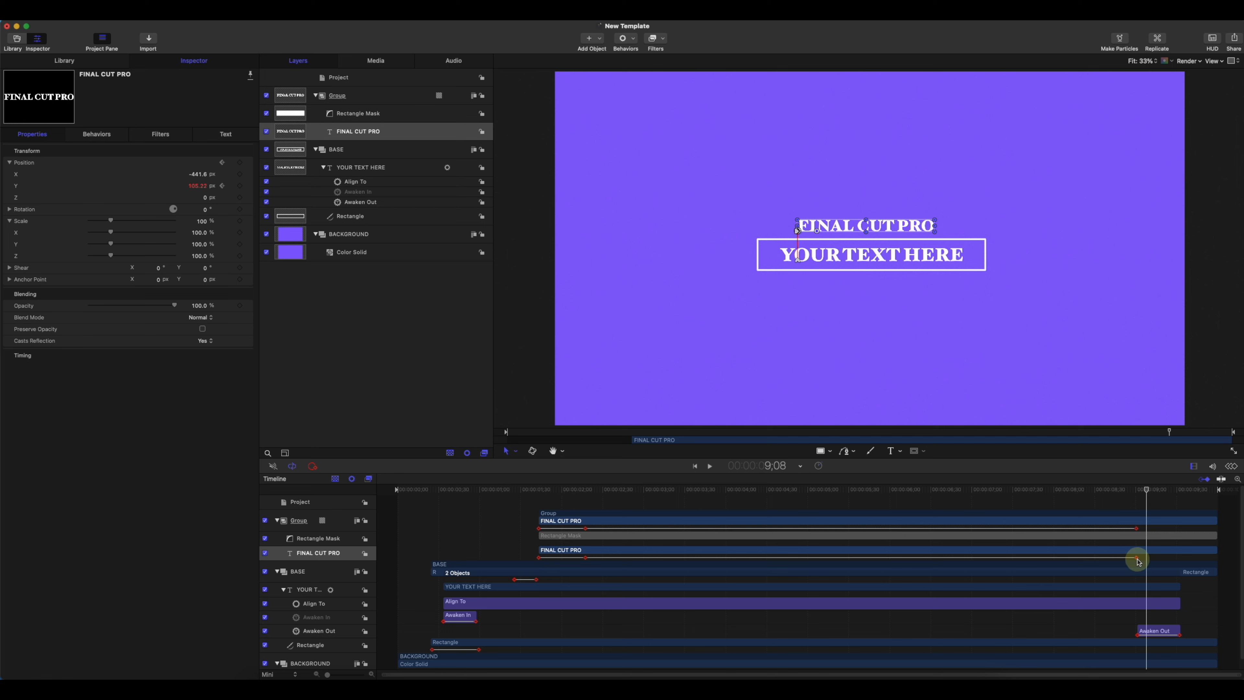
drag(1136, 560, 1129, 560)
drag(1144, 493, 1138, 494)
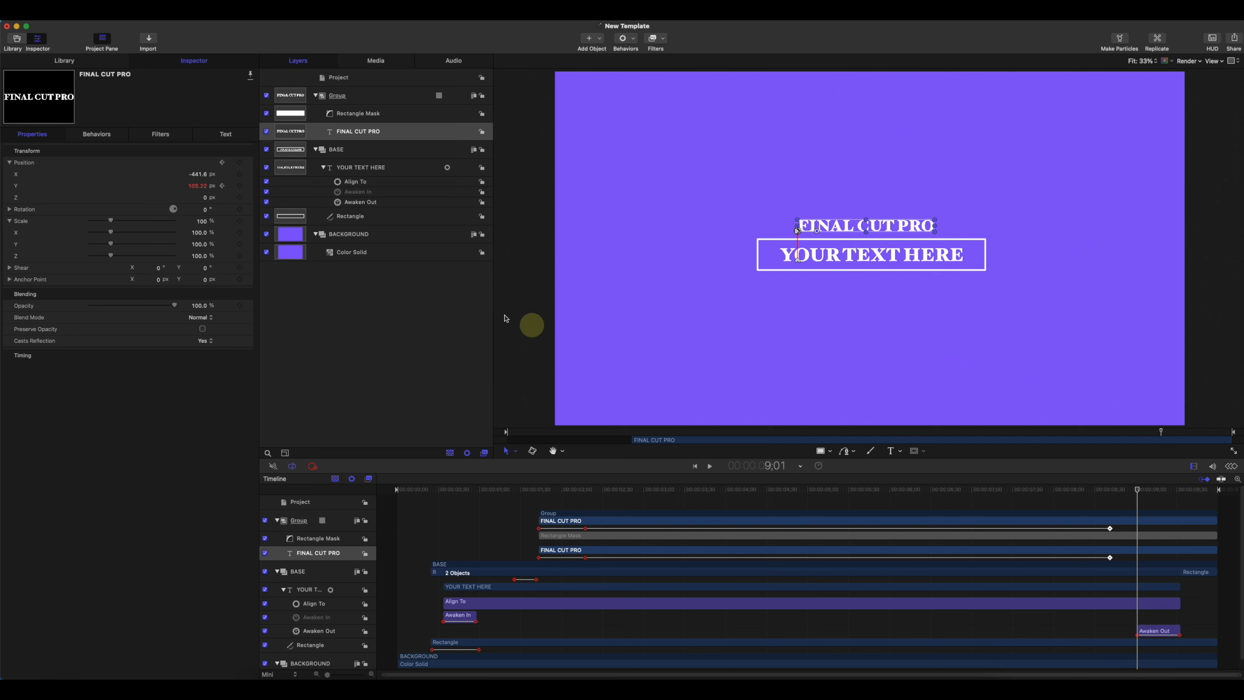
drag(198, 188, 197, 187)
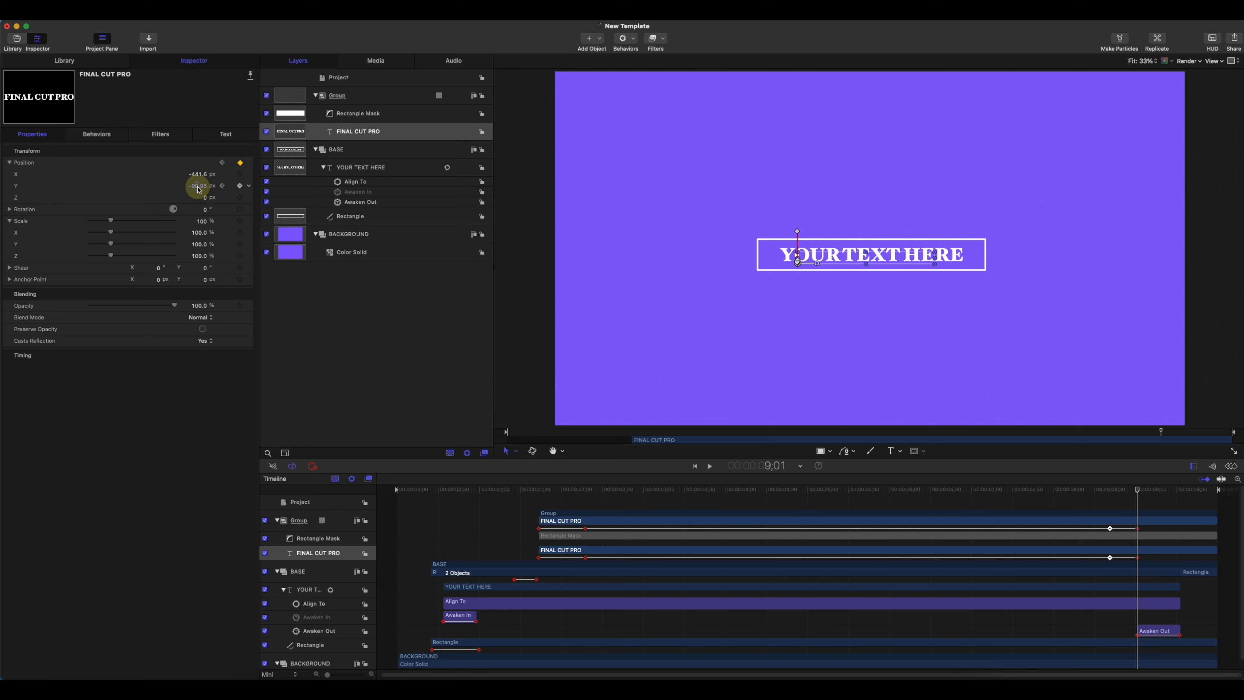
Delete the FINAL CUT PRO text's exit keyframes, and make its entrance overshoot with Y position 121.22 at 2;17 and about 86 at 2;28
drag(1128, 489, 1089, 460)
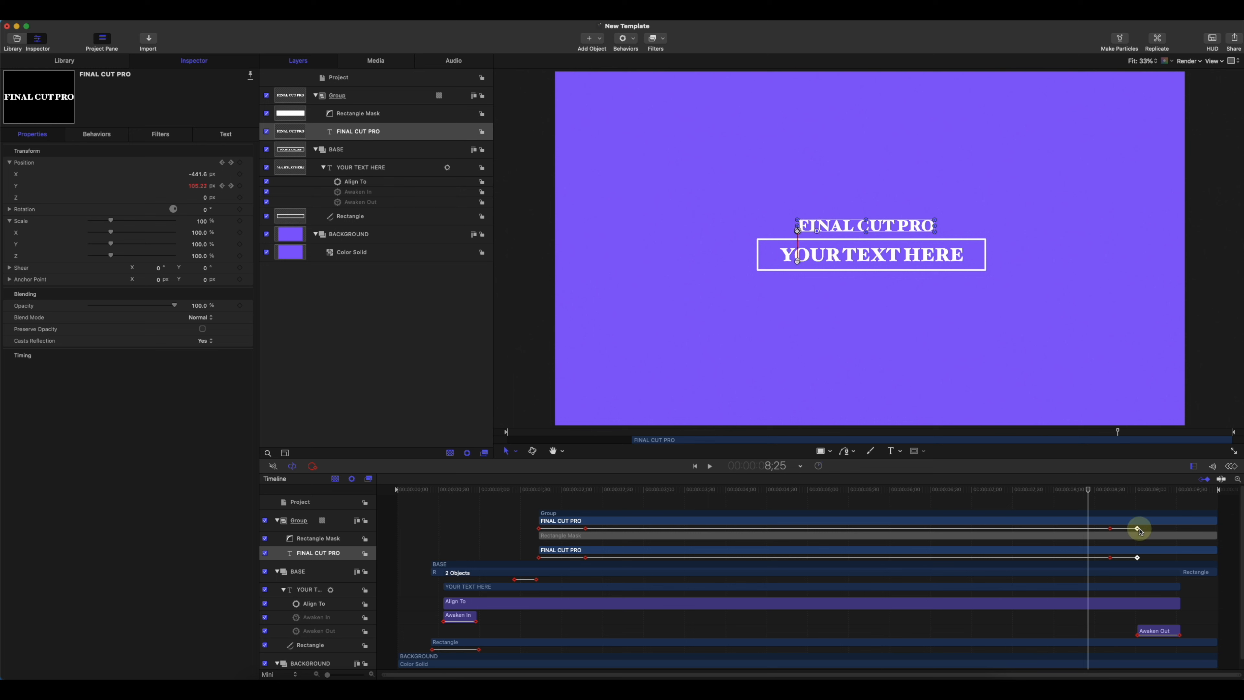
key(Delete)
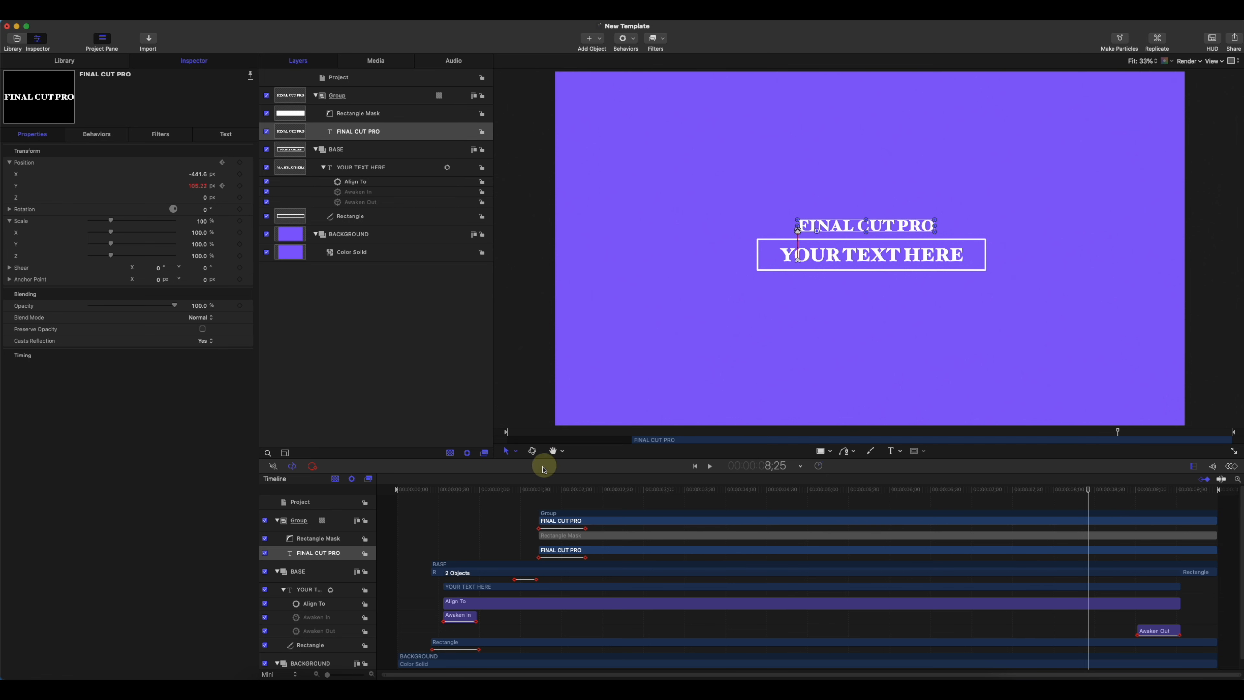
drag(539, 487, 587, 496)
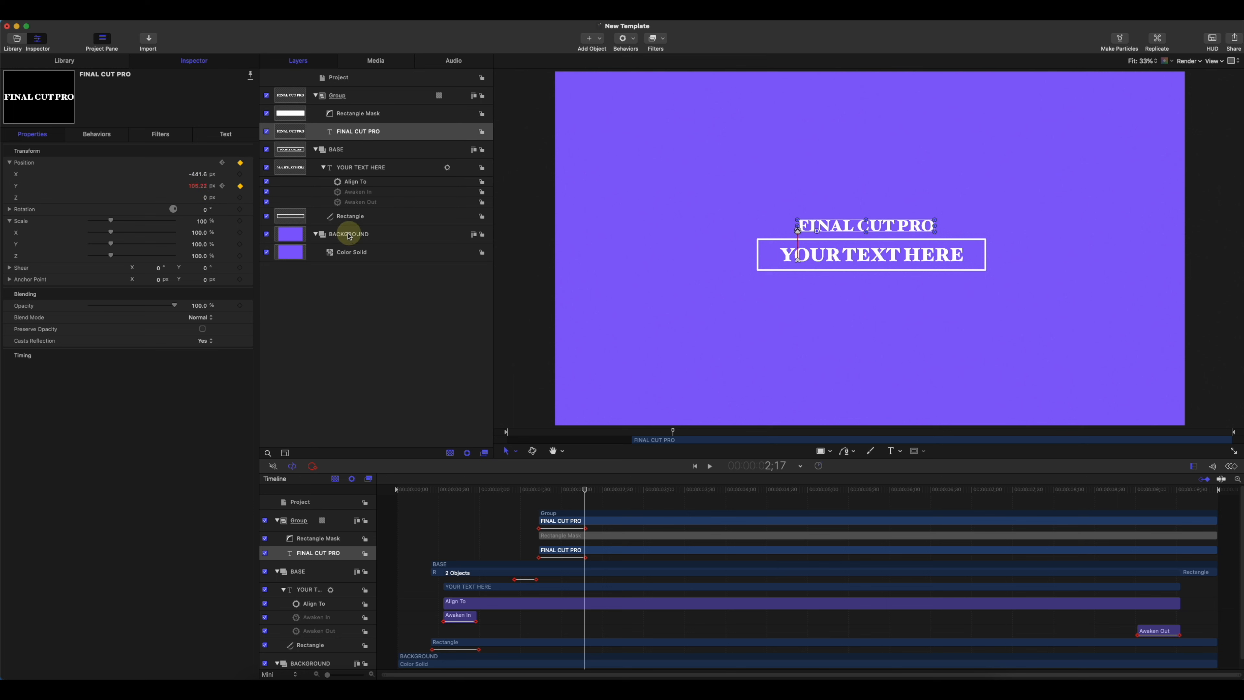
drag(197, 186, 208, 185)
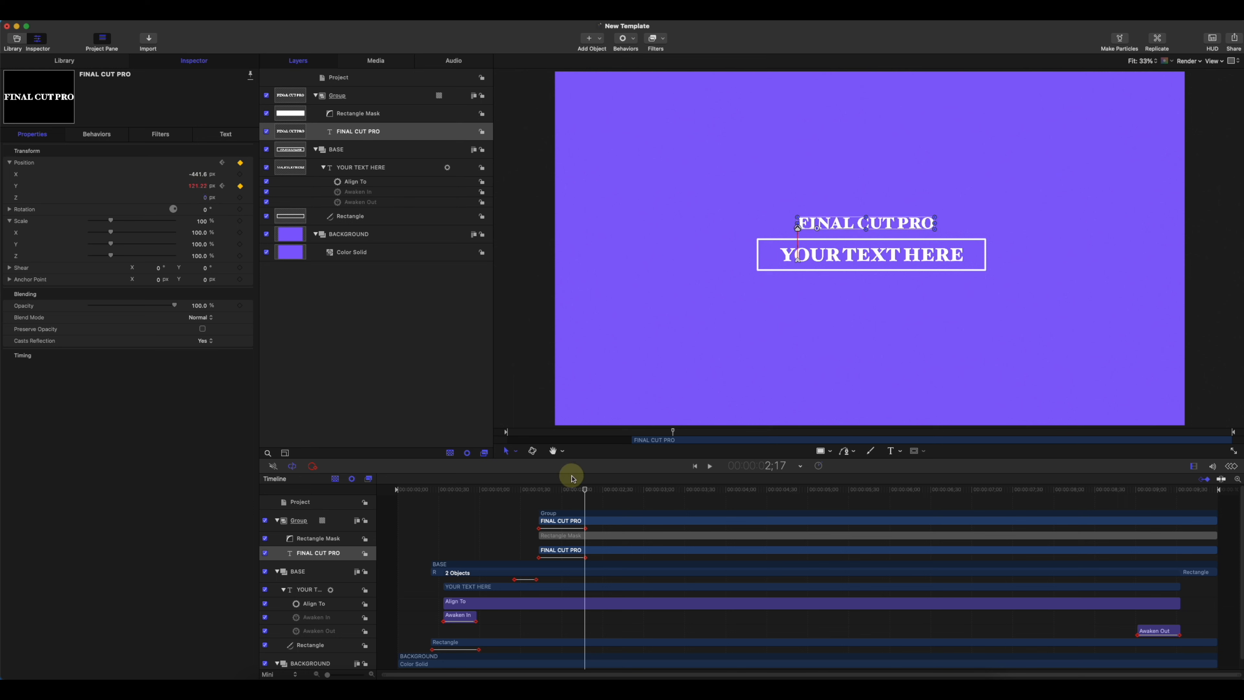
drag(585, 491, 601, 495)
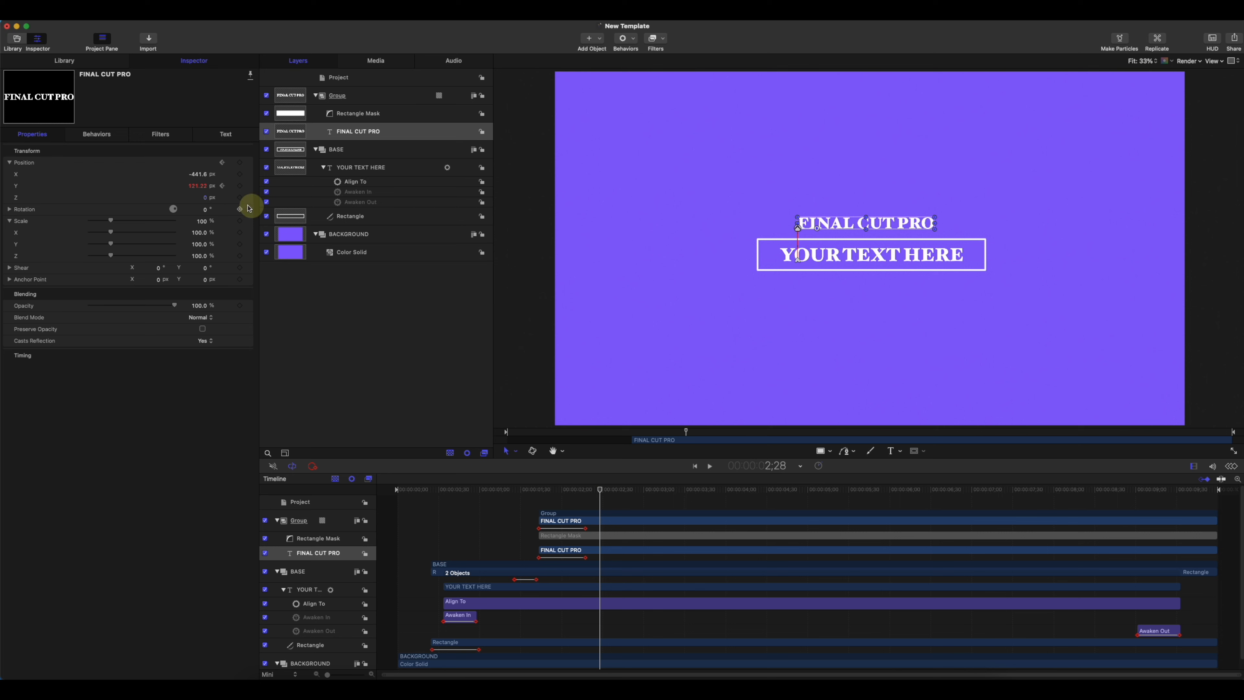
drag(195, 185, 195, 186)
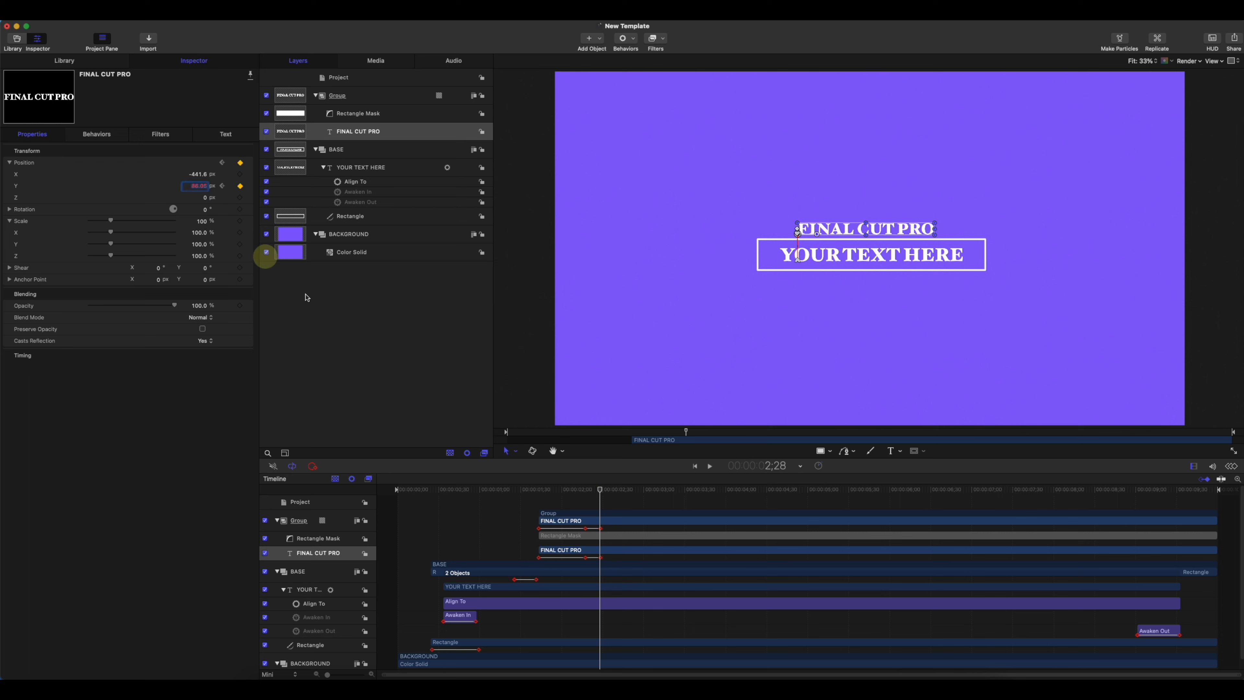
Keyframe the FINAL CUT PRO text's exit: hold its Y position at 8;35, raise it to about 119 at 8;43, and lower it to -71.12 at 9;00
drag(586, 491, 1102, 544)
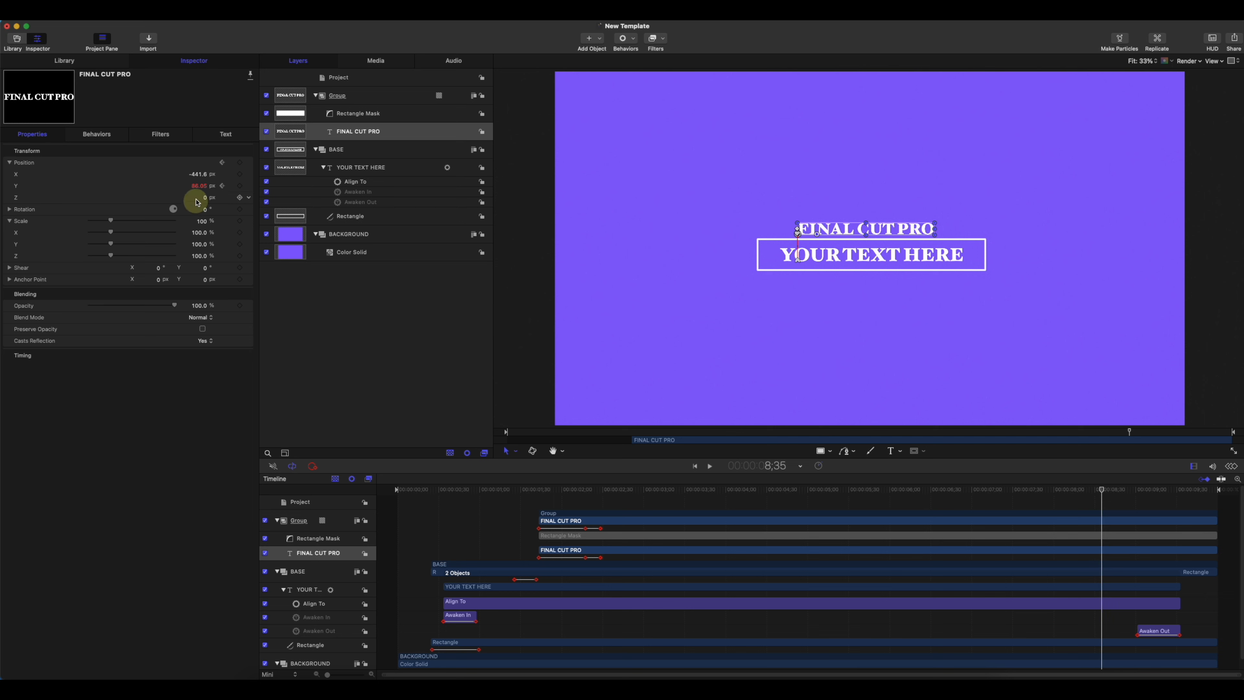
click(240, 187)
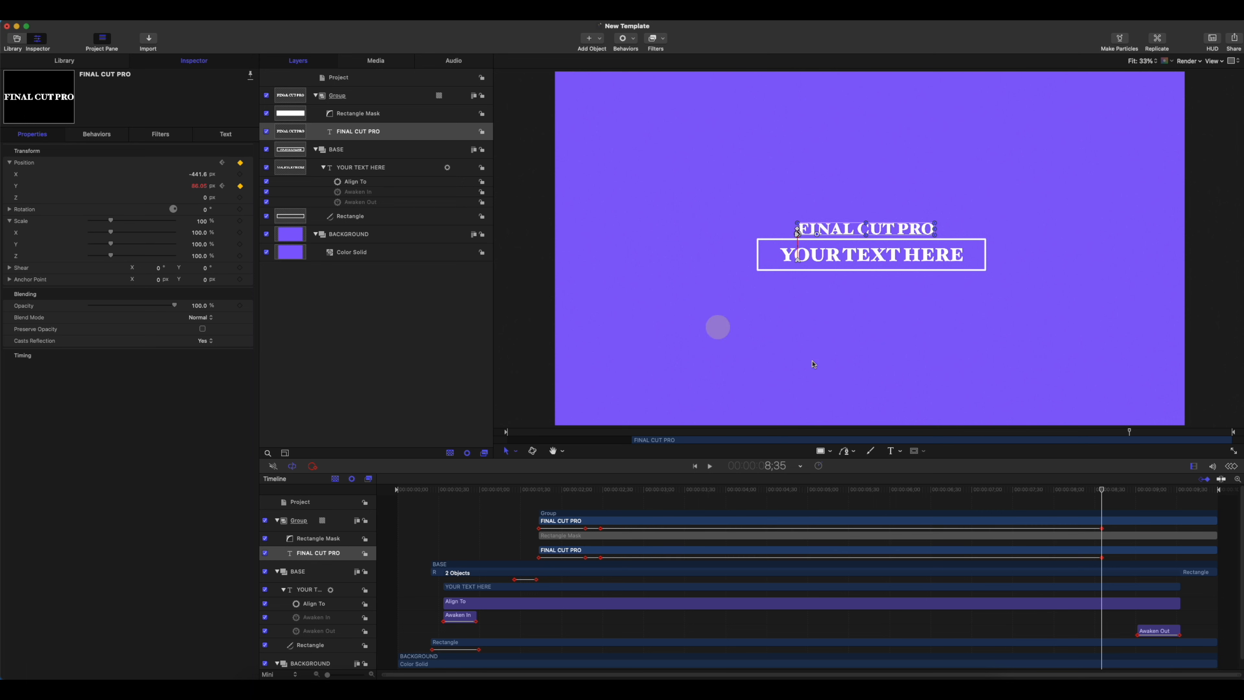
drag(1103, 495, 1113, 490)
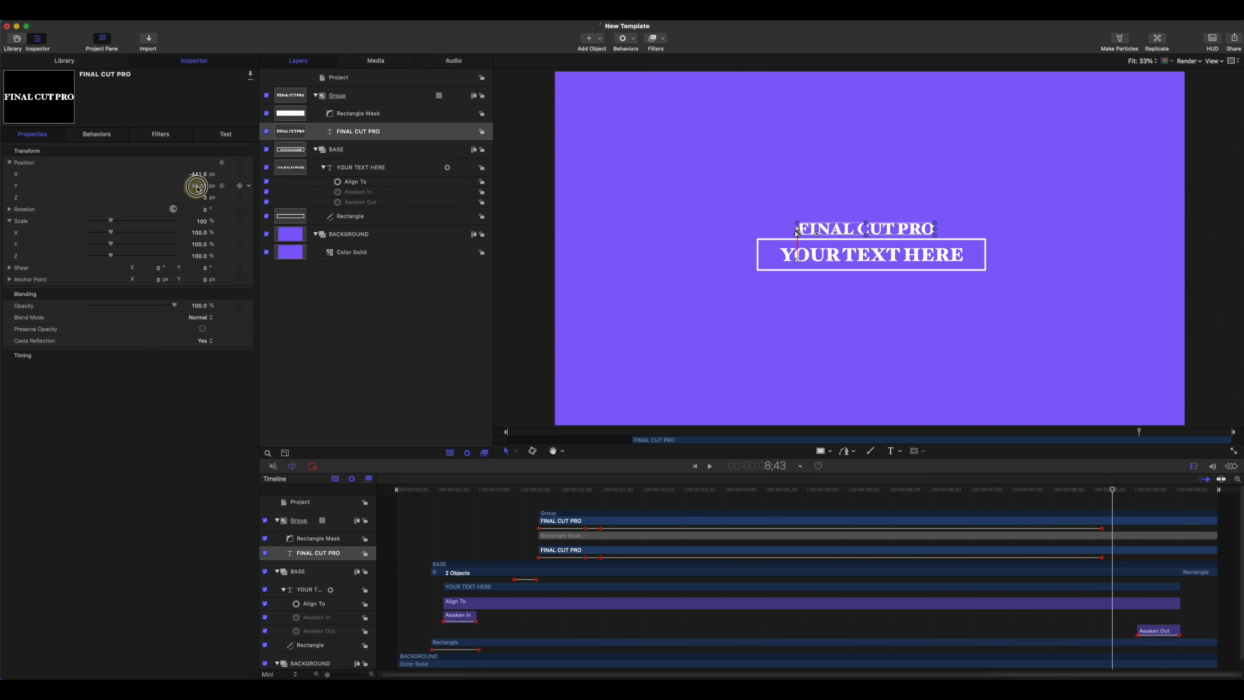
drag(198, 187, 197, 183)
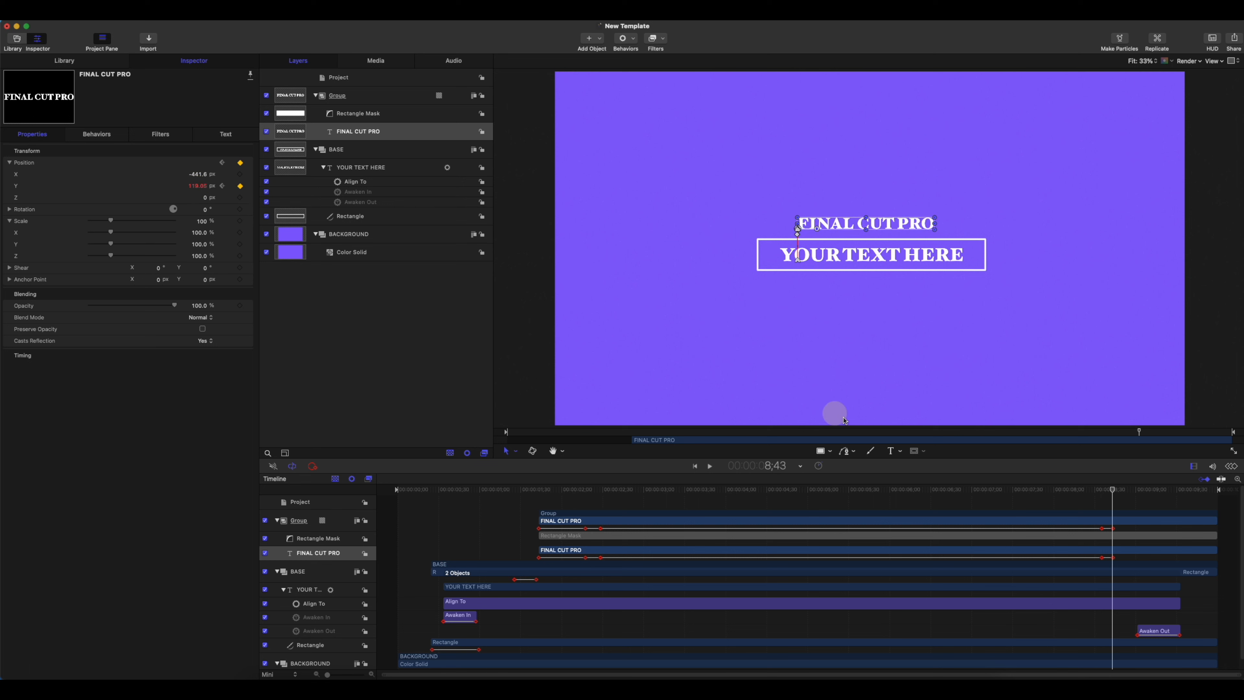
drag(1128, 494, 1138, 494)
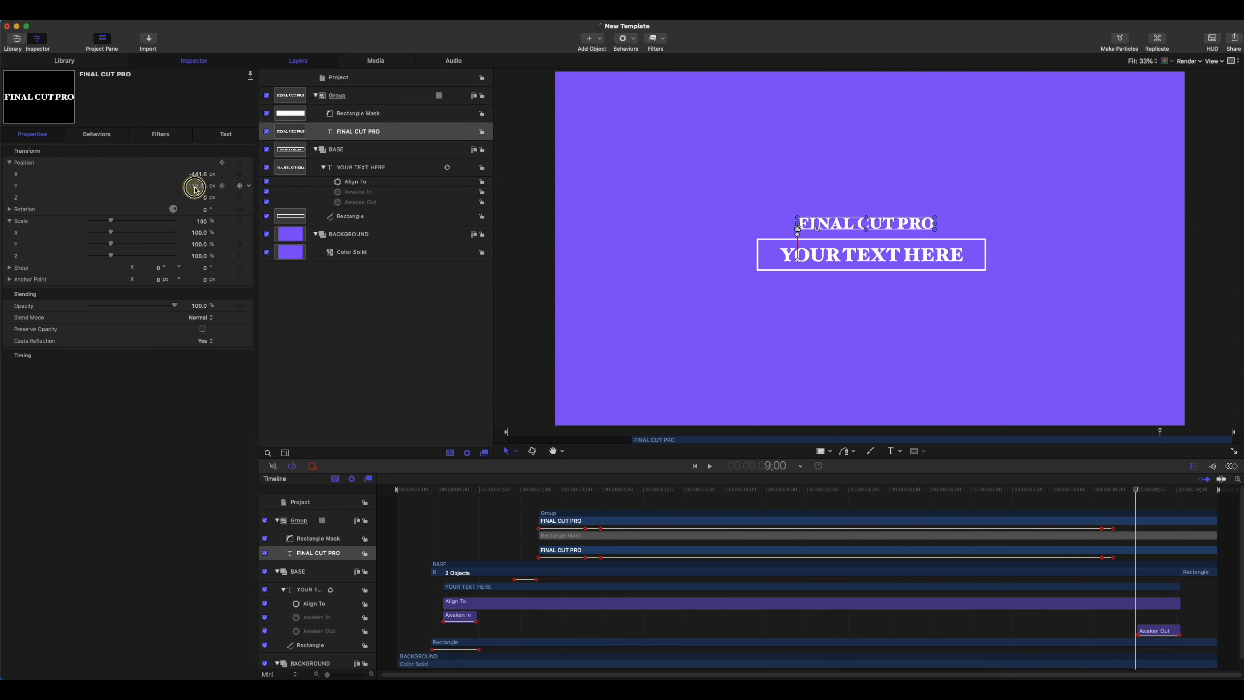
drag(195, 190, 192, 186)
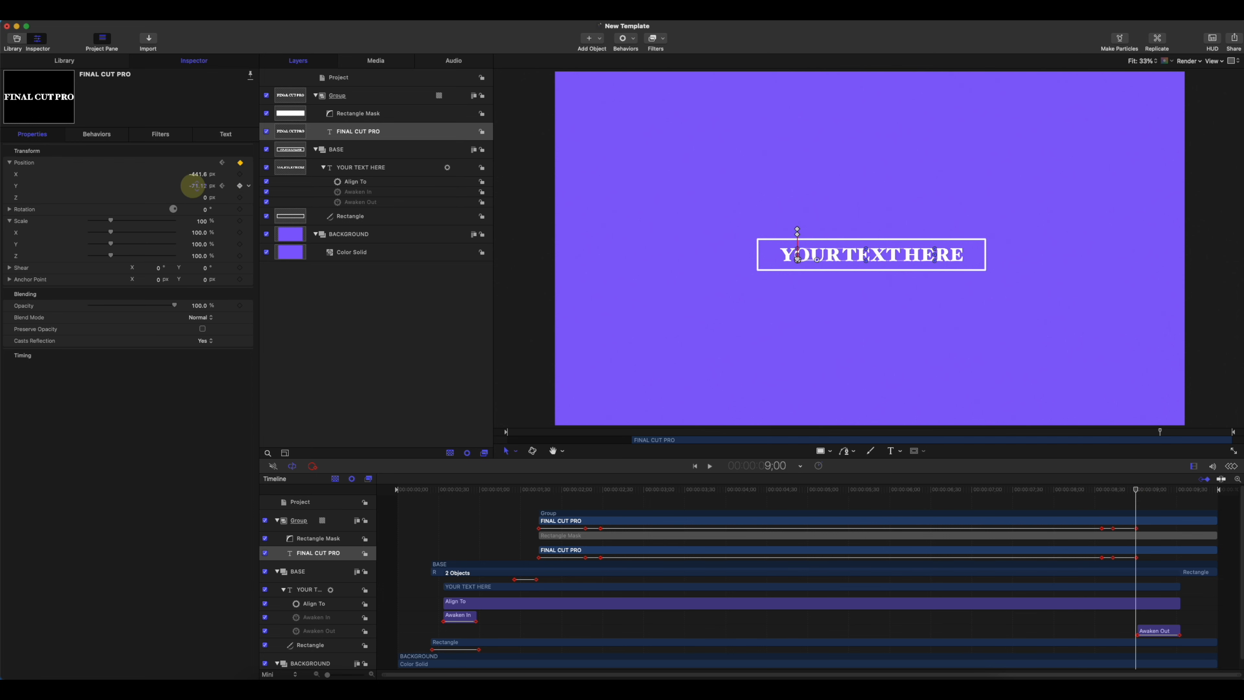
Play the animation from before the FINAL CUT PRO text's entrance to check its overshoot
drag(1125, 487, 521, 502)
key(space)
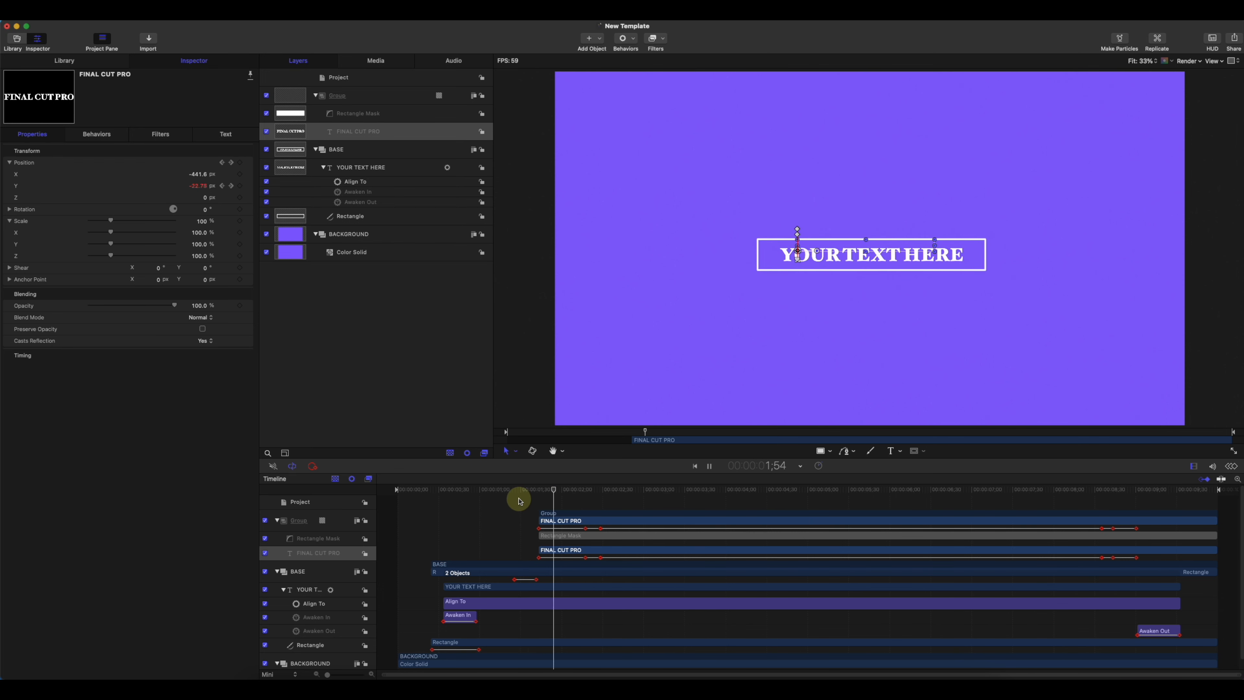
key(space)
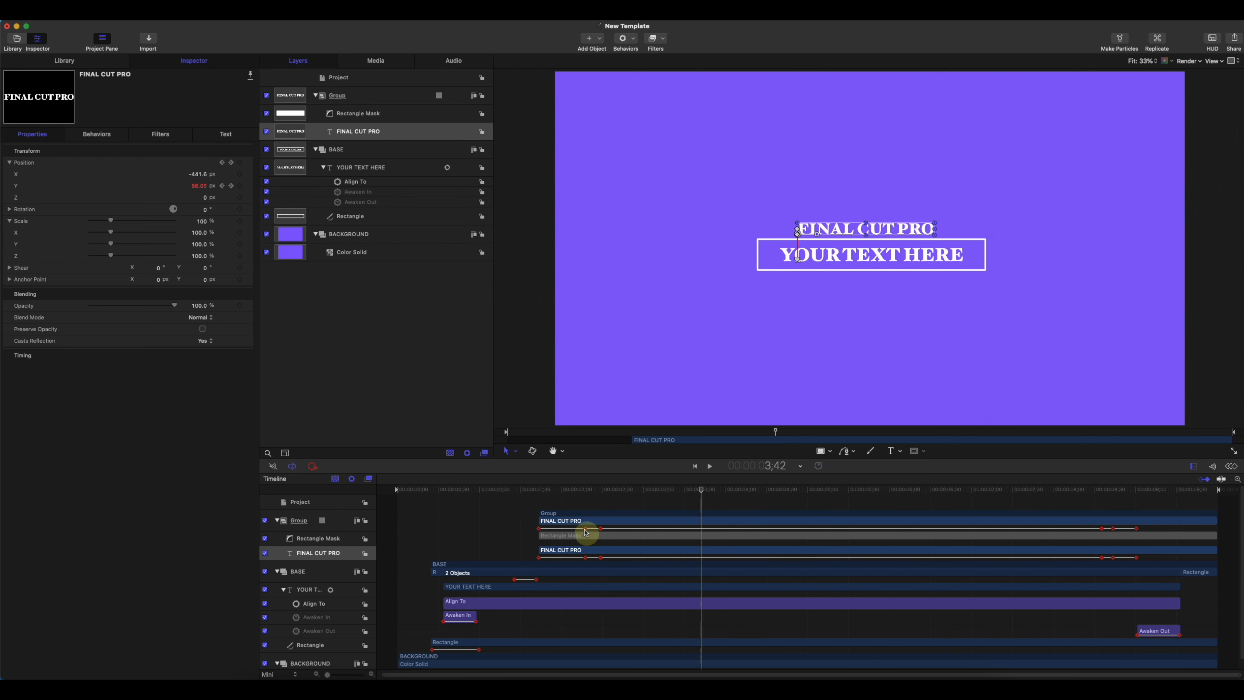
Show the FINAL CUT PRO text's Y position curve in the Keyframe Editor and apply Ease Both to all its keyframes
click(1232, 466)
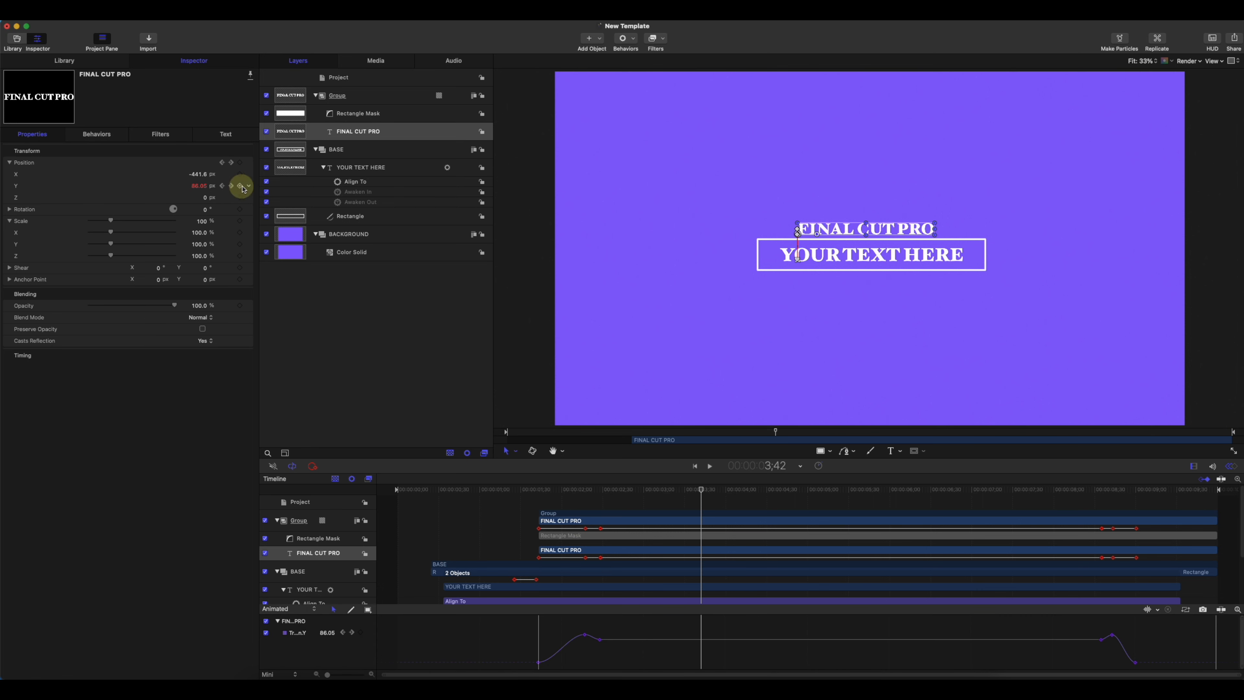
click(256, 200)
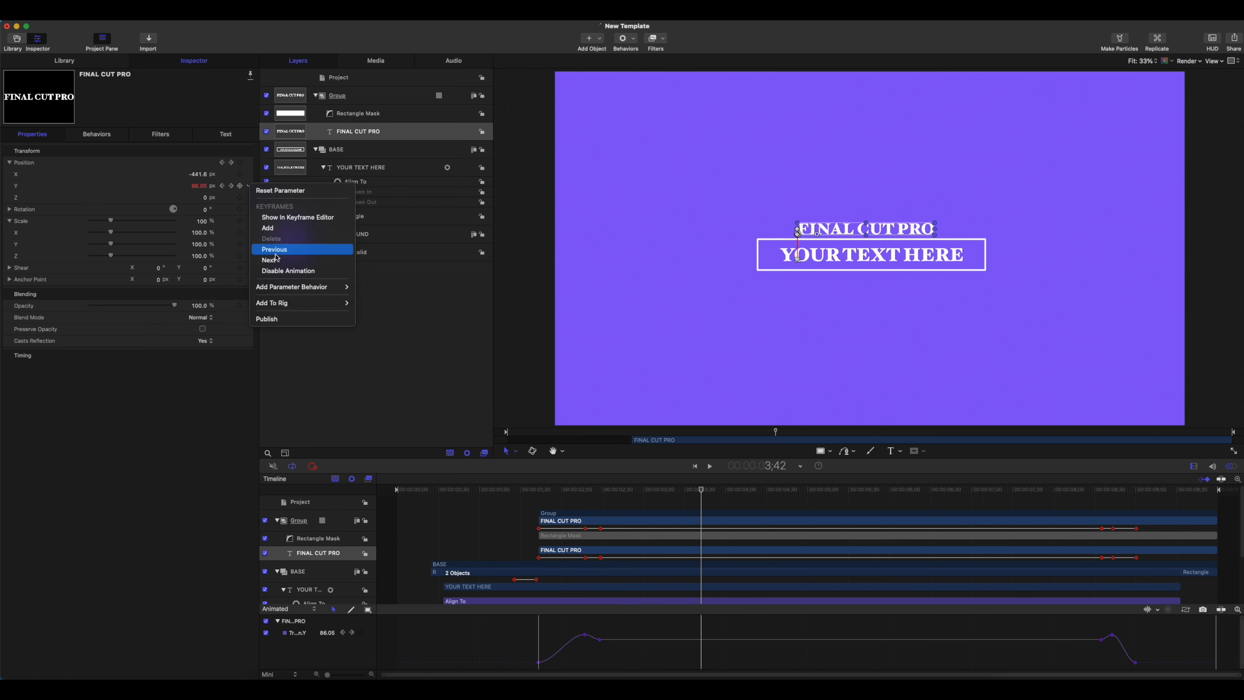
click(290, 219)
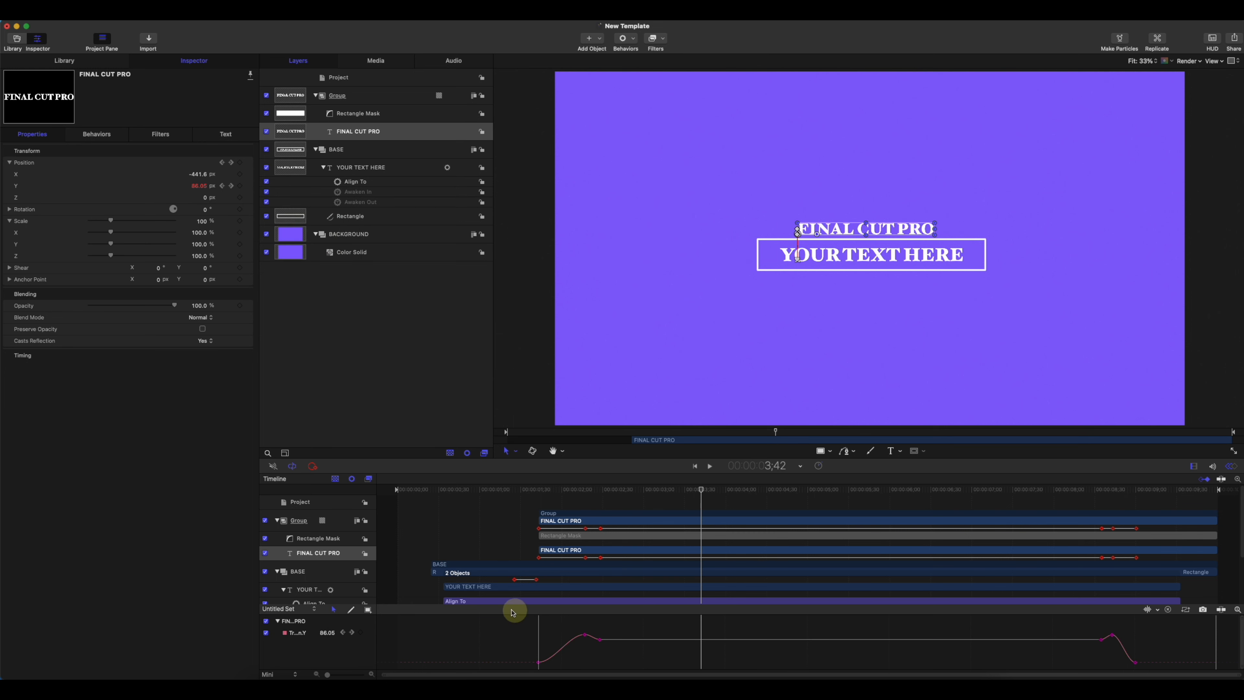
drag(504, 620, 1137, 669)
right_click(1138, 663)
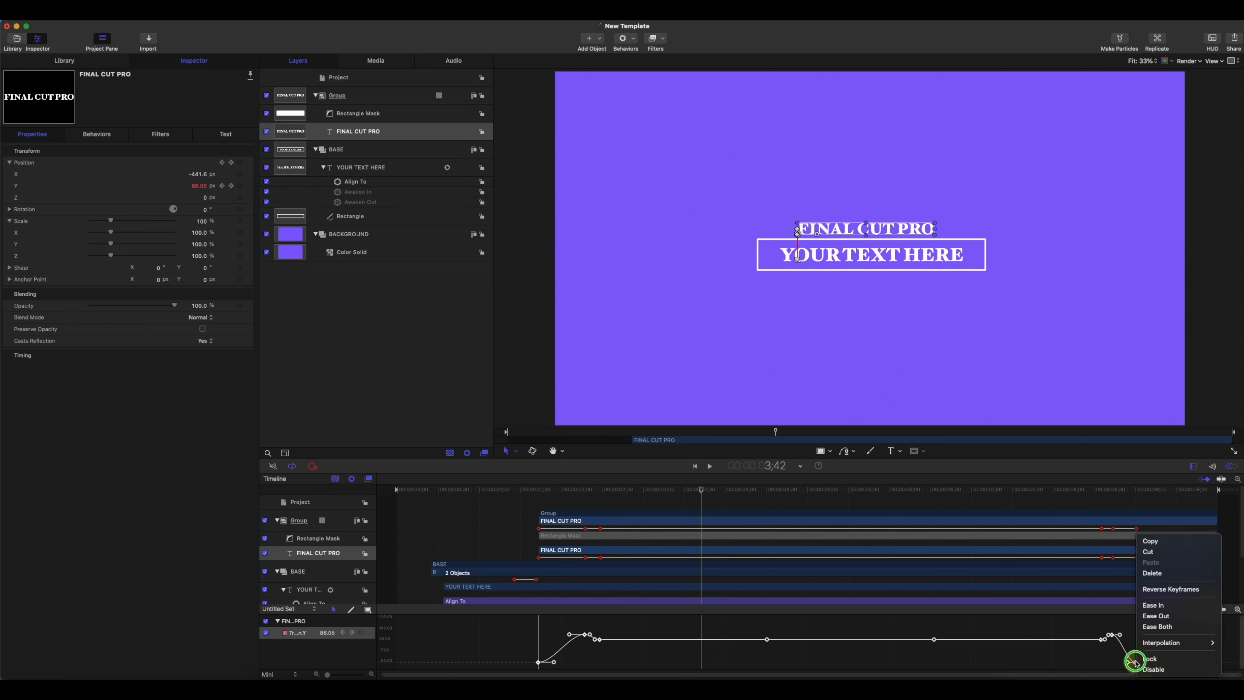
click(1153, 626)
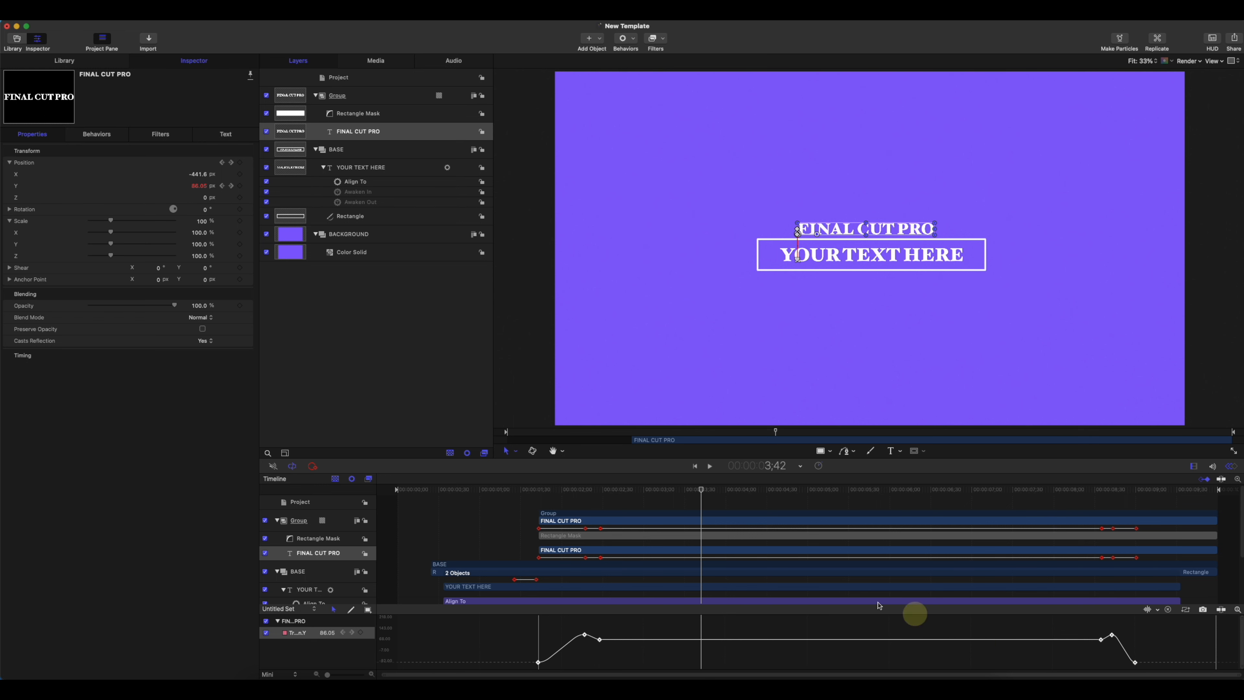
Preview the eased entrance and exit of the FINAL CUT PRO text, and close the Keyframe Editor
drag(611, 490, 569, 490)
key(space)
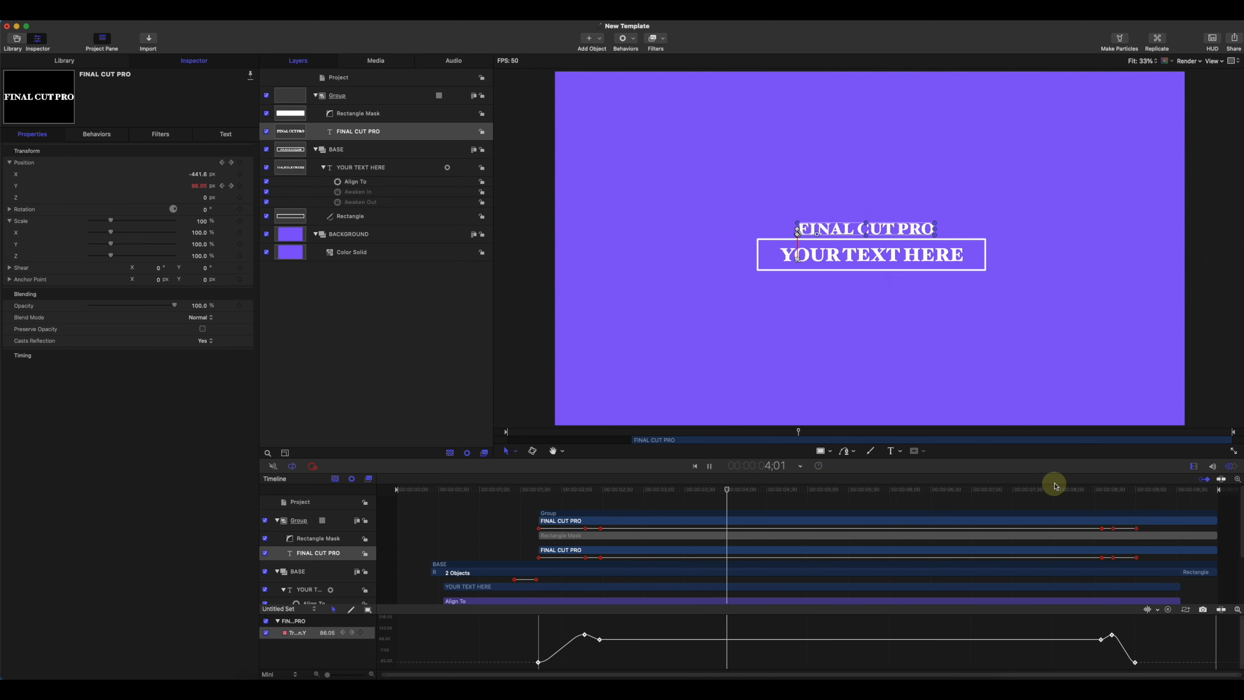
click(1097, 490)
drag(1099, 493, 1146, 483)
key(space)
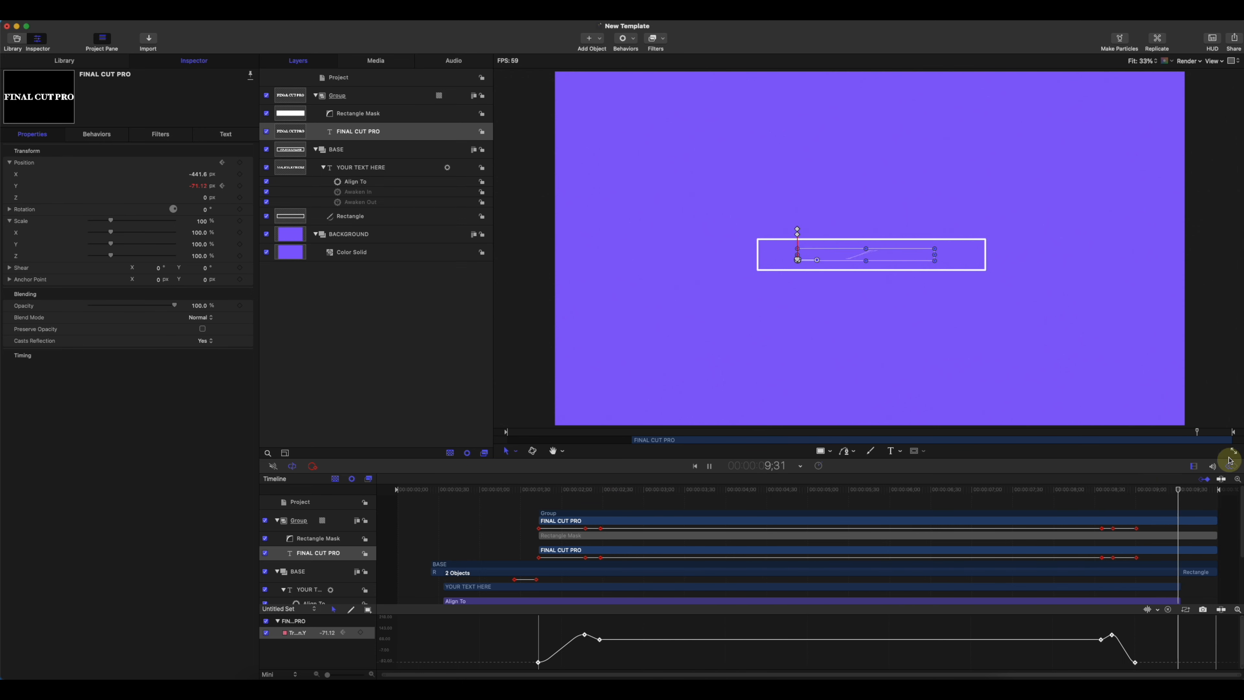
click(1231, 466)
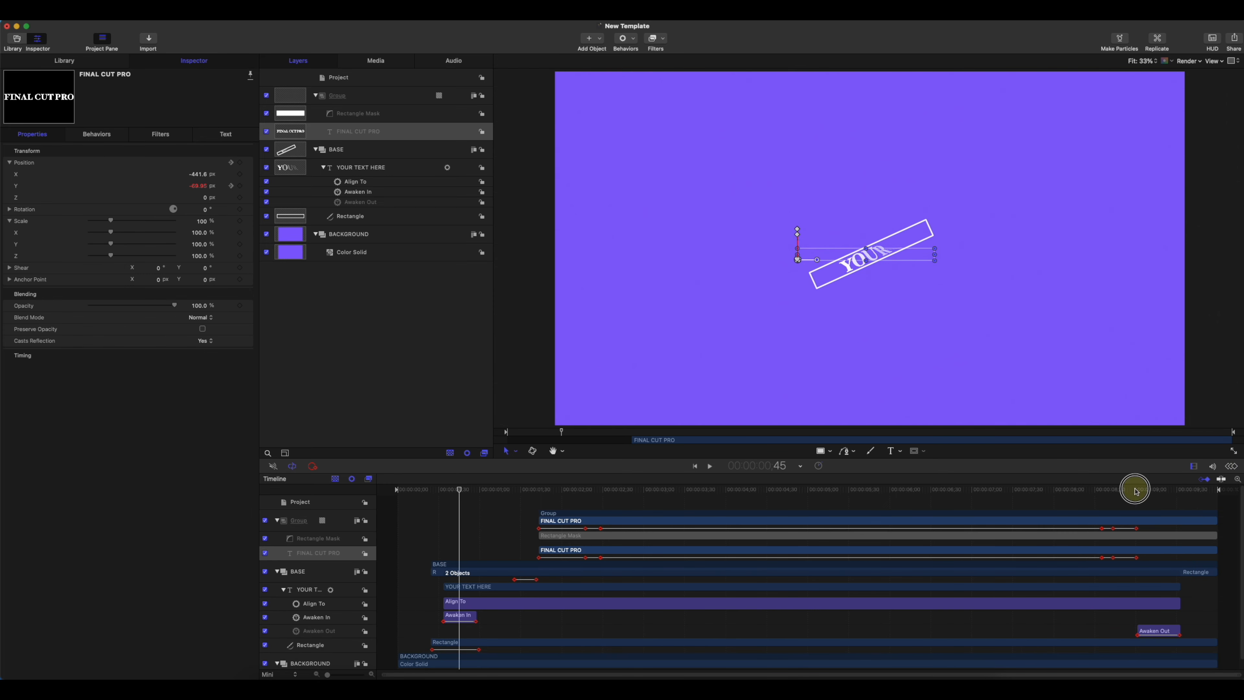
Keyframe the Rectangle's Rotation and Scale at 9;00, and at 9;32 set Scale to 0% and Rotation to 64°
mouse_move(1137, 491)
mouse_down()
mouse_move(1185, 492)
mouse_move(1136, 491)
mouse_up()
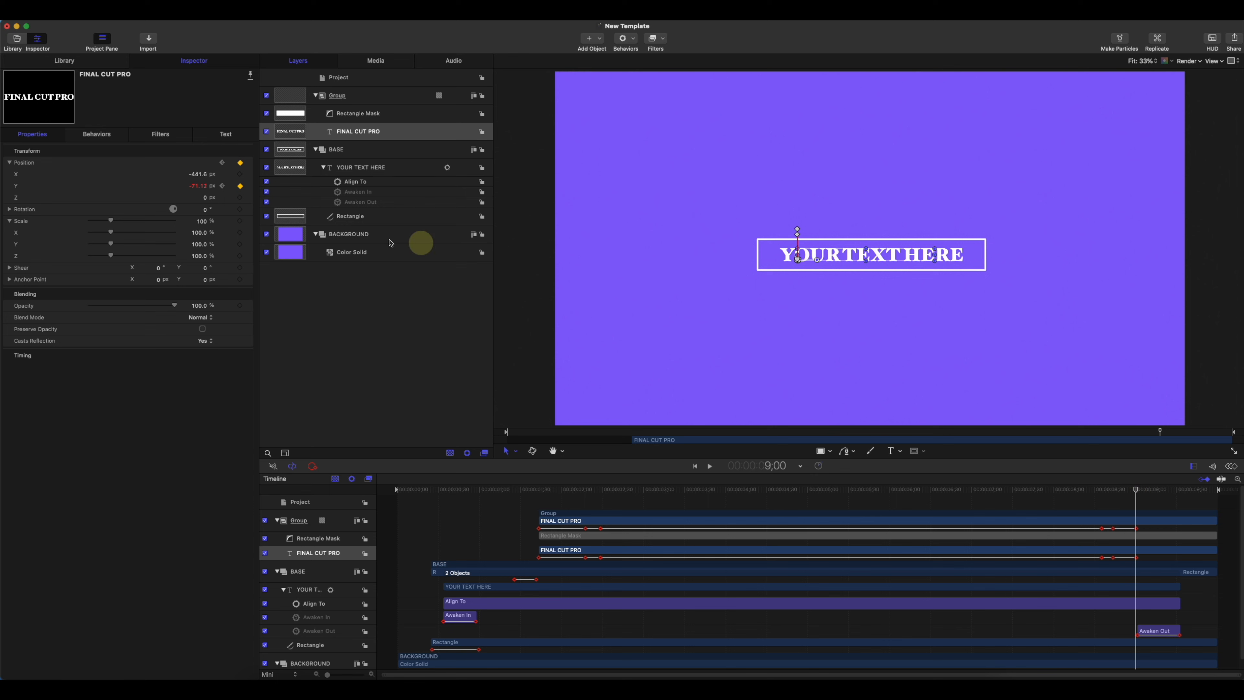
click(355, 220)
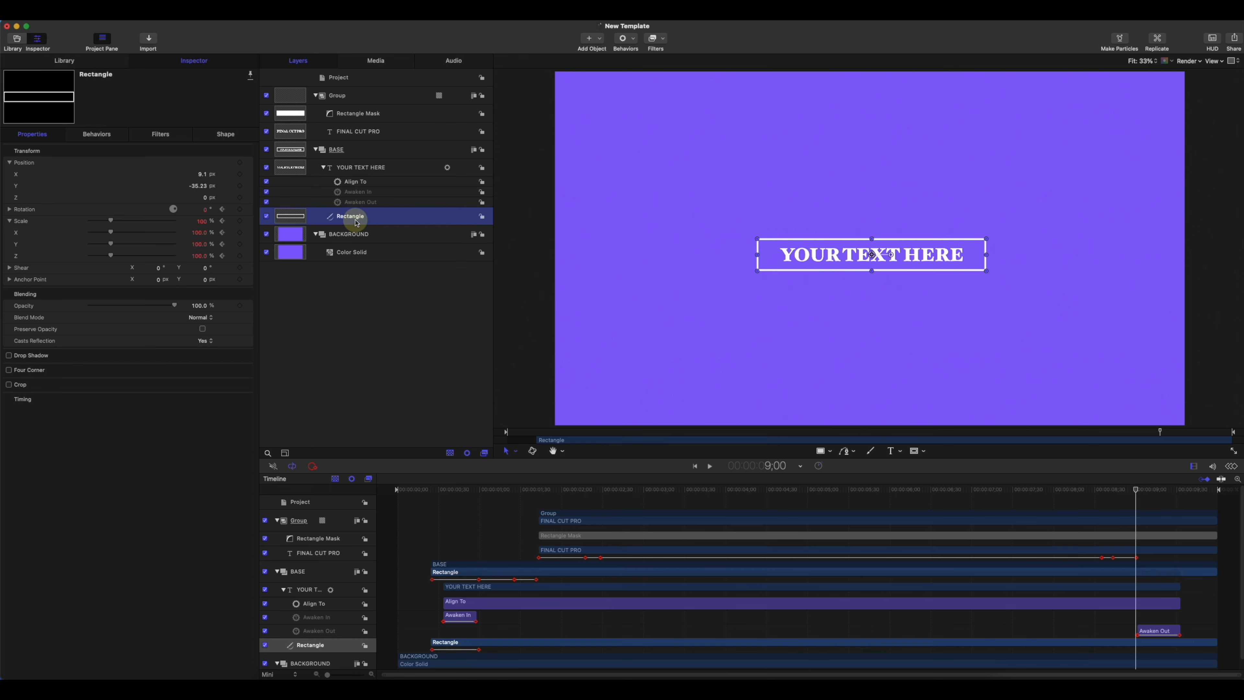
click(242, 210)
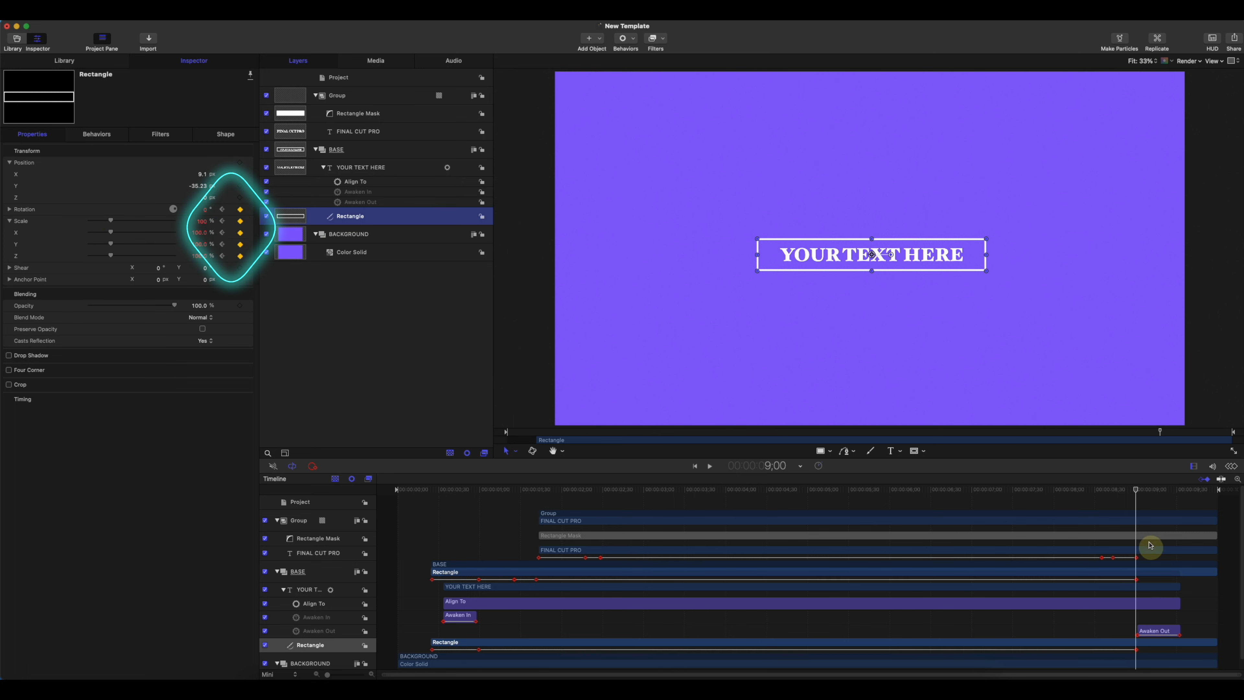
drag(1139, 493, 1181, 491)
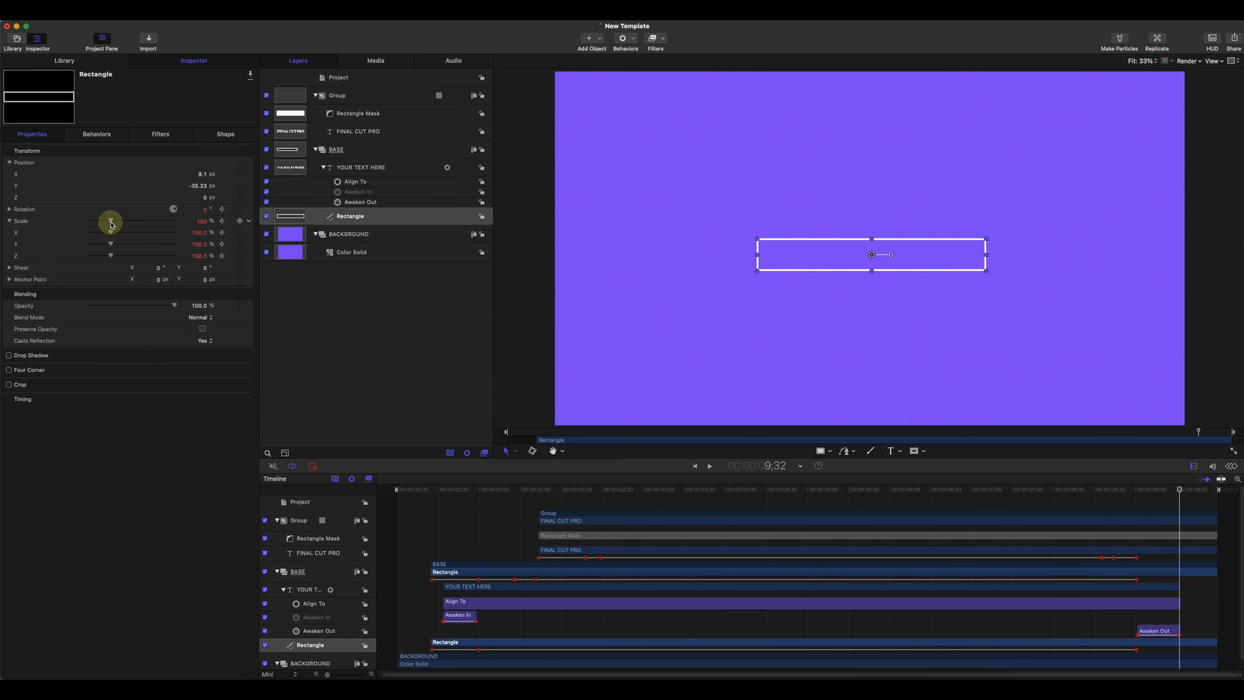
mouse_move(110, 222)
mouse_down()
mouse_move(78, 219)
mouse_move(92, 220)
mouse_up()
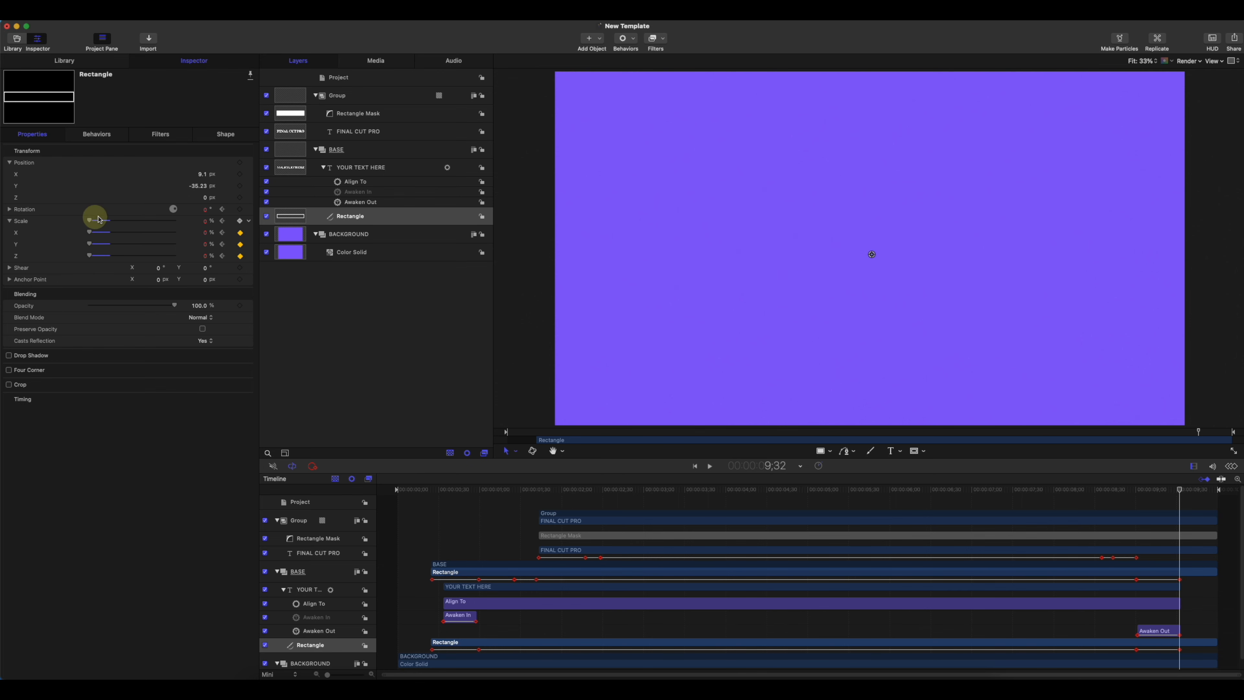
drag(470, 494, 1180, 528)
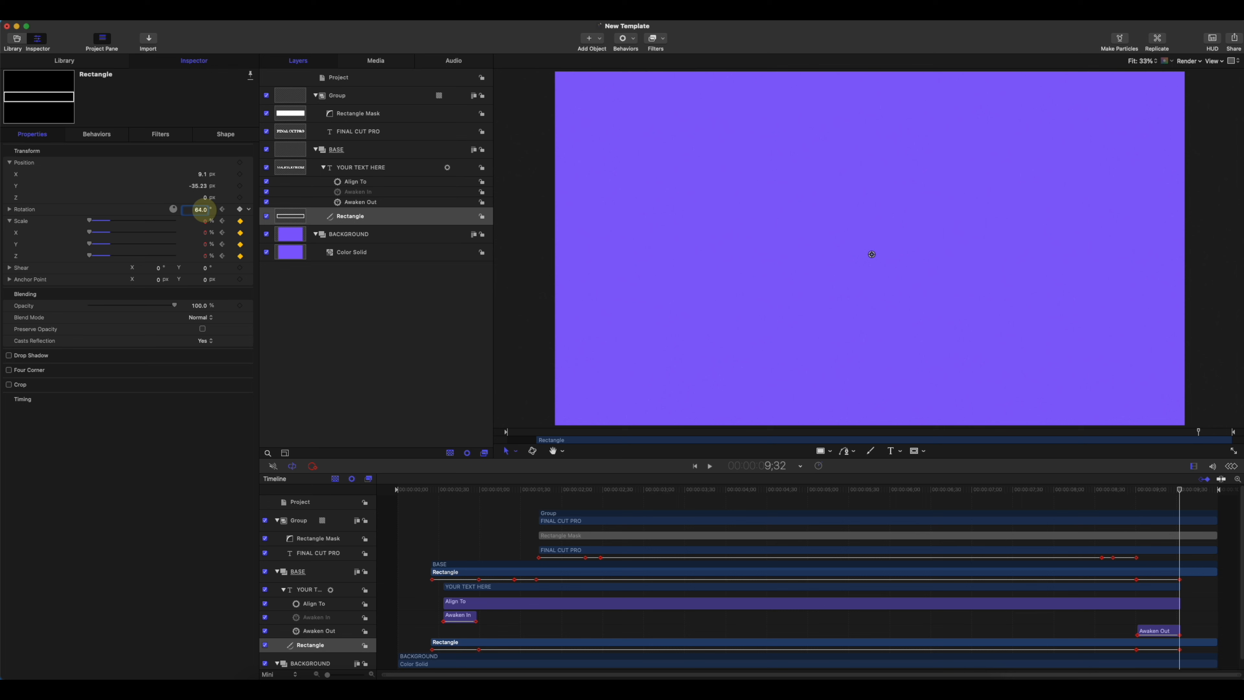
Move the Rectangle's exit keyframes later in the timeline so it starts shrinking and rotating near the end of Awaken Out
mouse_move(1153, 498)
mouse_down()
mouse_move(1120, 489)
mouse_move(1170, 496)
mouse_up()
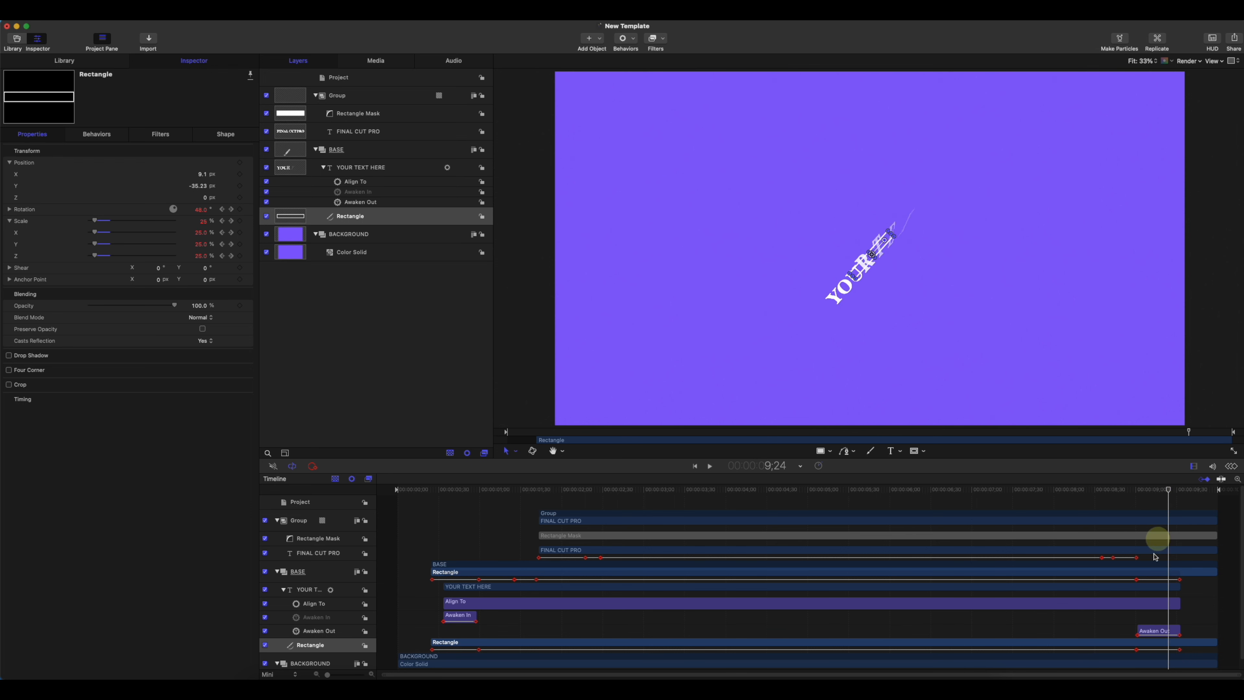
drag(1159, 631, 1169, 657)
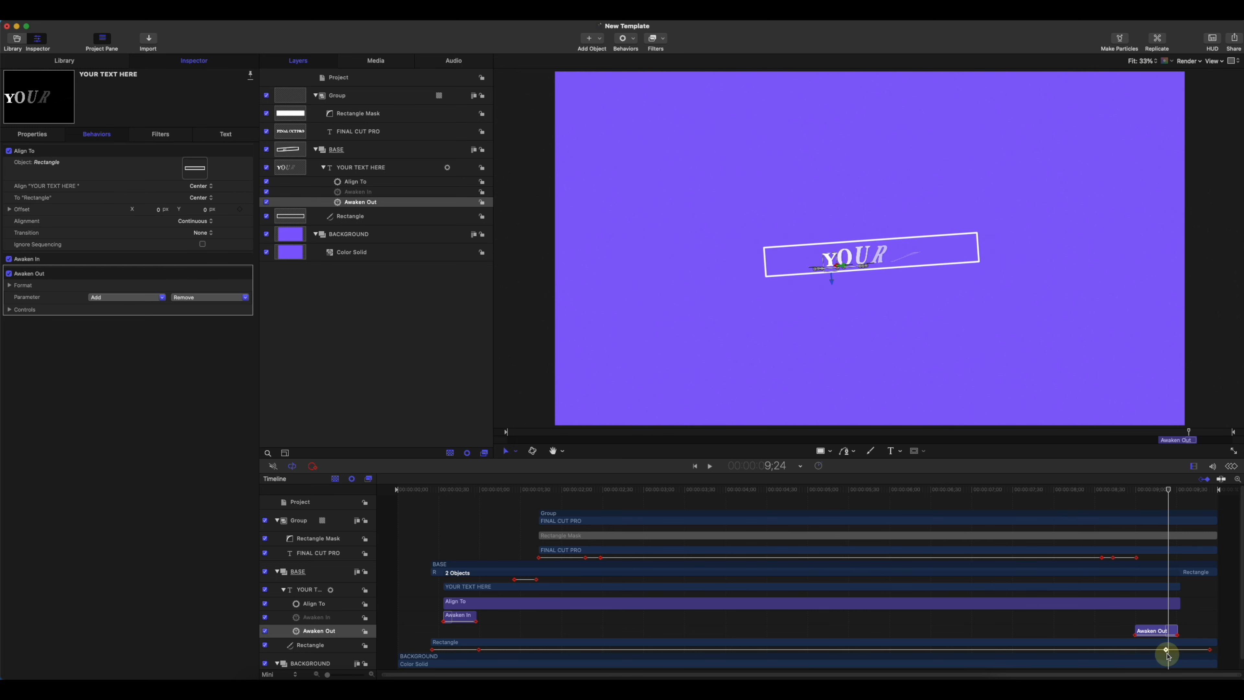
mouse_move(1168, 493)
mouse_down()
mouse_move(1133, 492)
mouse_move(1181, 493)
mouse_up()
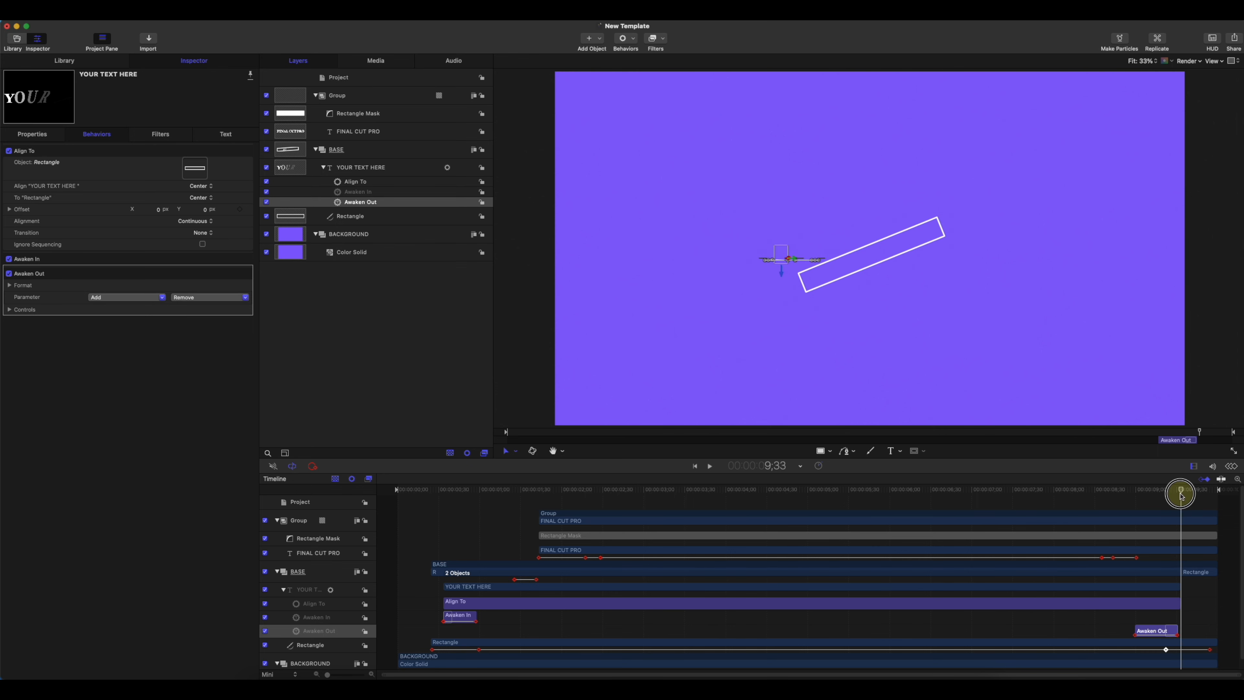
drag(1167, 650, 1174, 651)
mouse_move(1178, 490)
mouse_down()
mouse_move(1153, 491)
mouse_move(1180, 499)
mouse_up()
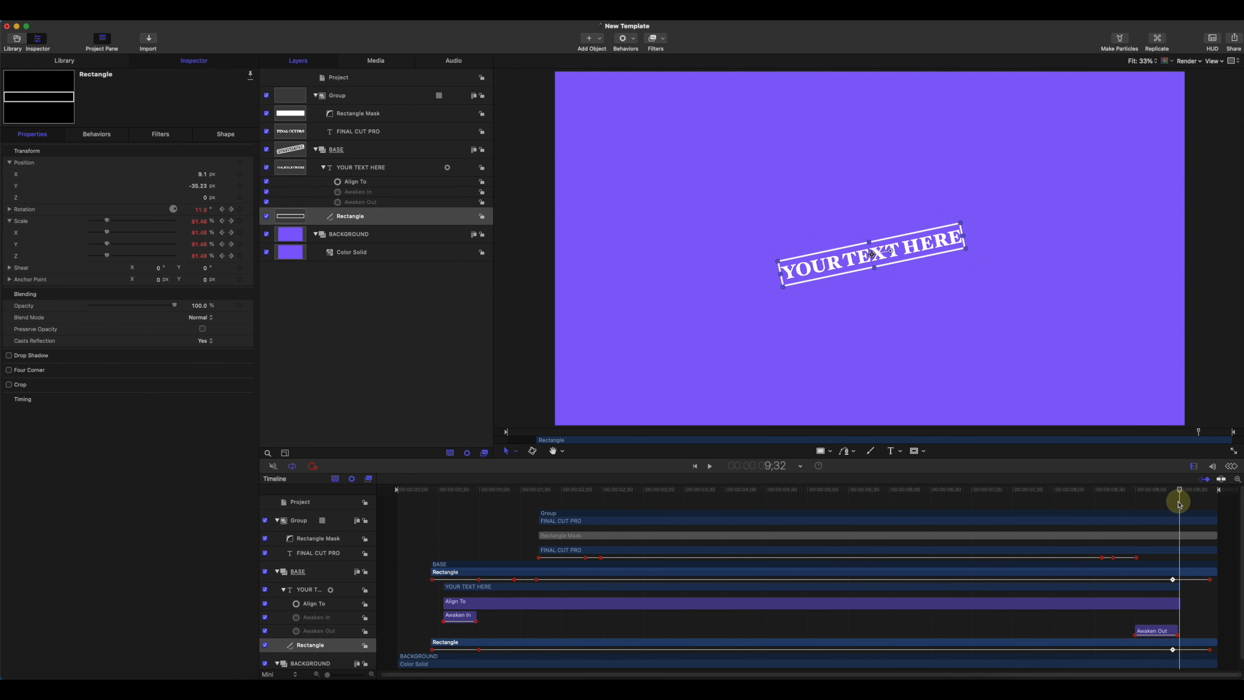
Trim the end of YOUR TEXT HERE's Align To behavior slightly, and shift its Awaken Out behavior slightly later
drag(1180, 601, 1177, 602)
click(1182, 626)
mouse_move(1178, 489)
mouse_down()
mouse_move(1137, 489)
mouse_move(1184, 507)
mouse_move(1186, 496)
mouse_up()
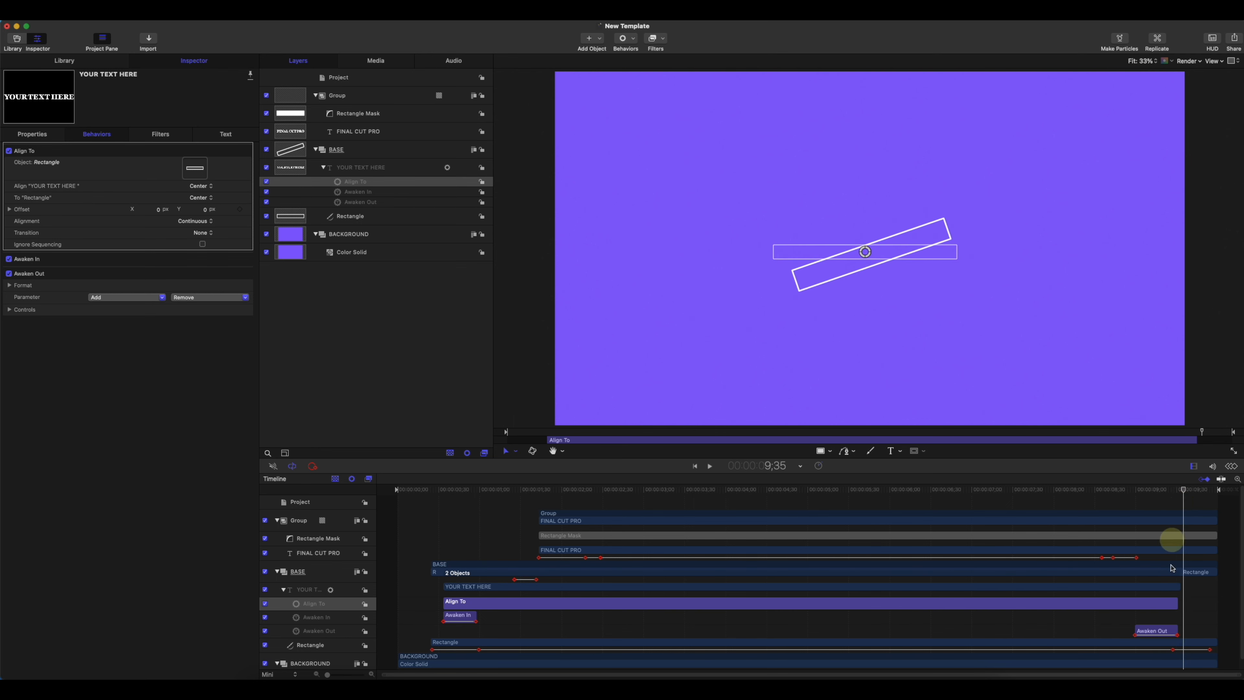
drag(1166, 636, 1171, 632)
mouse_move(1183, 493)
mouse_down()
mouse_move(1158, 492)
mouse_move(1218, 498)
mouse_move(1195, 492)
mouse_up()
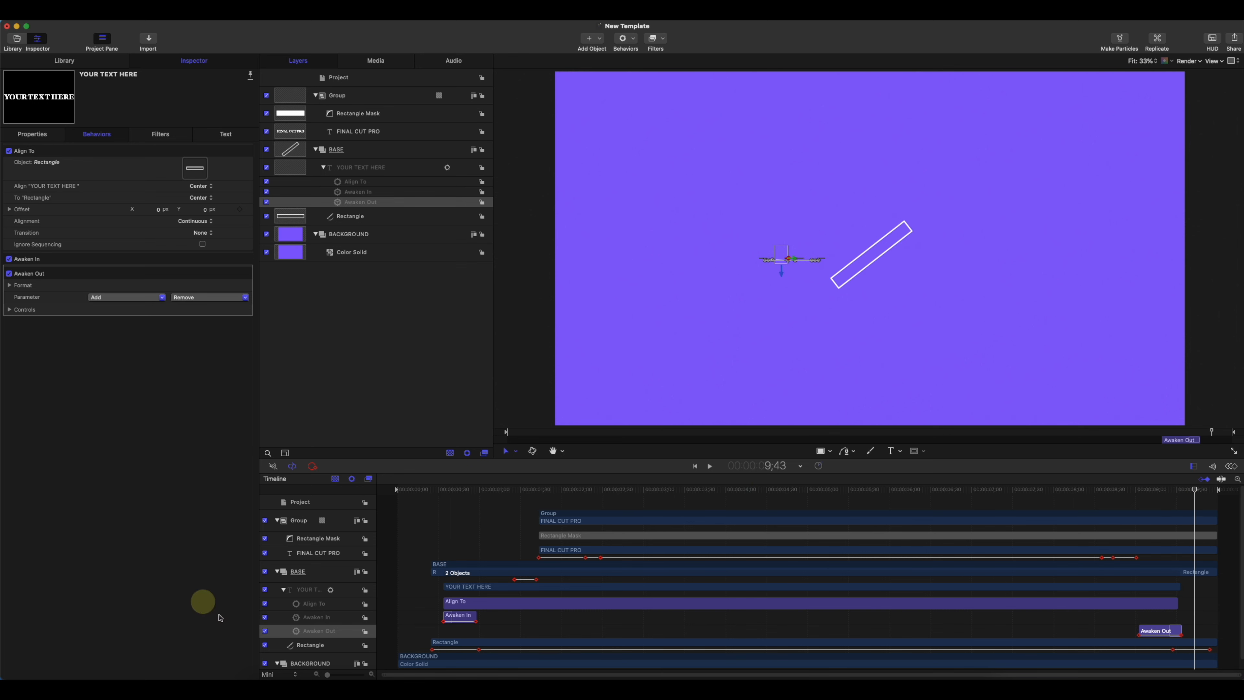
scroll(489, 644, down, 1)
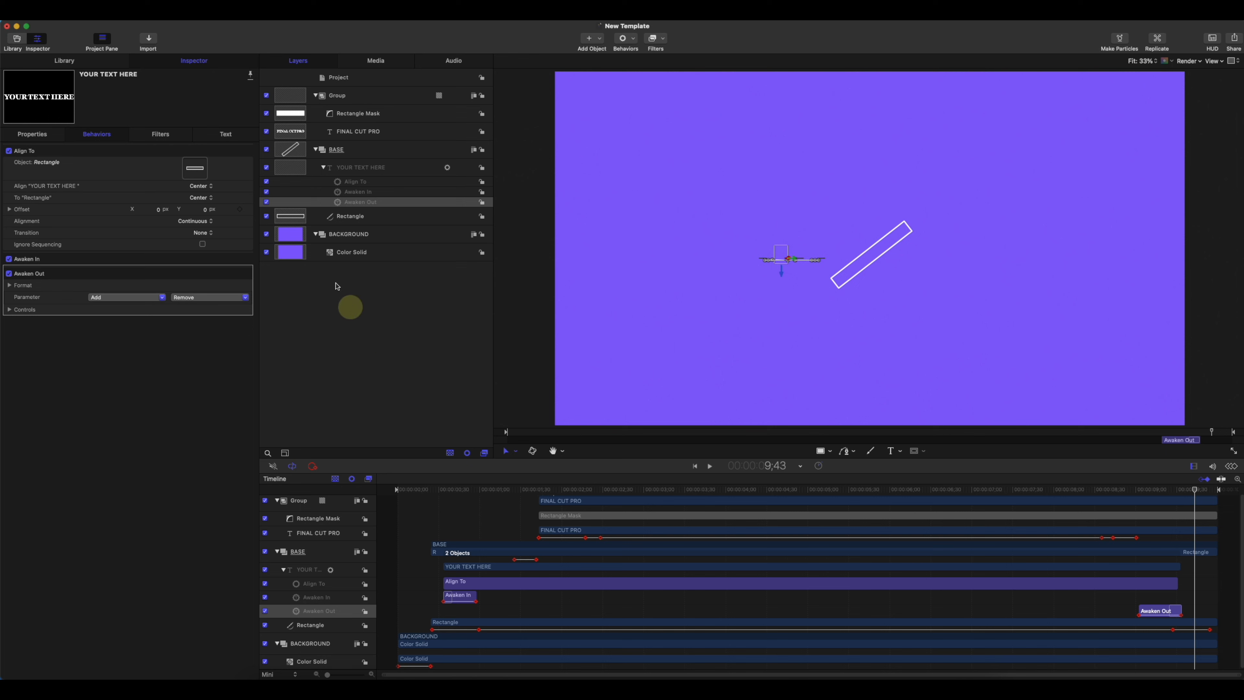
Add a Scale keyframe at 100% to the Color Solid at 9;42
click(328, 251)
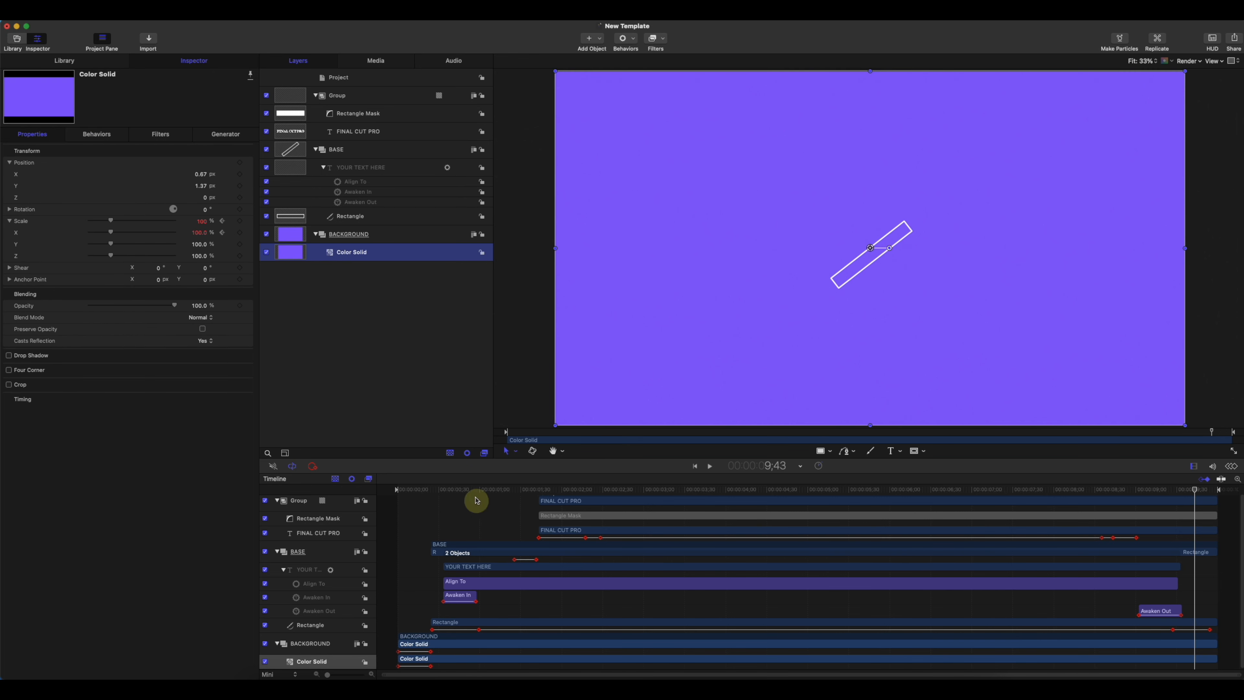
drag(476, 500, 1184, 537)
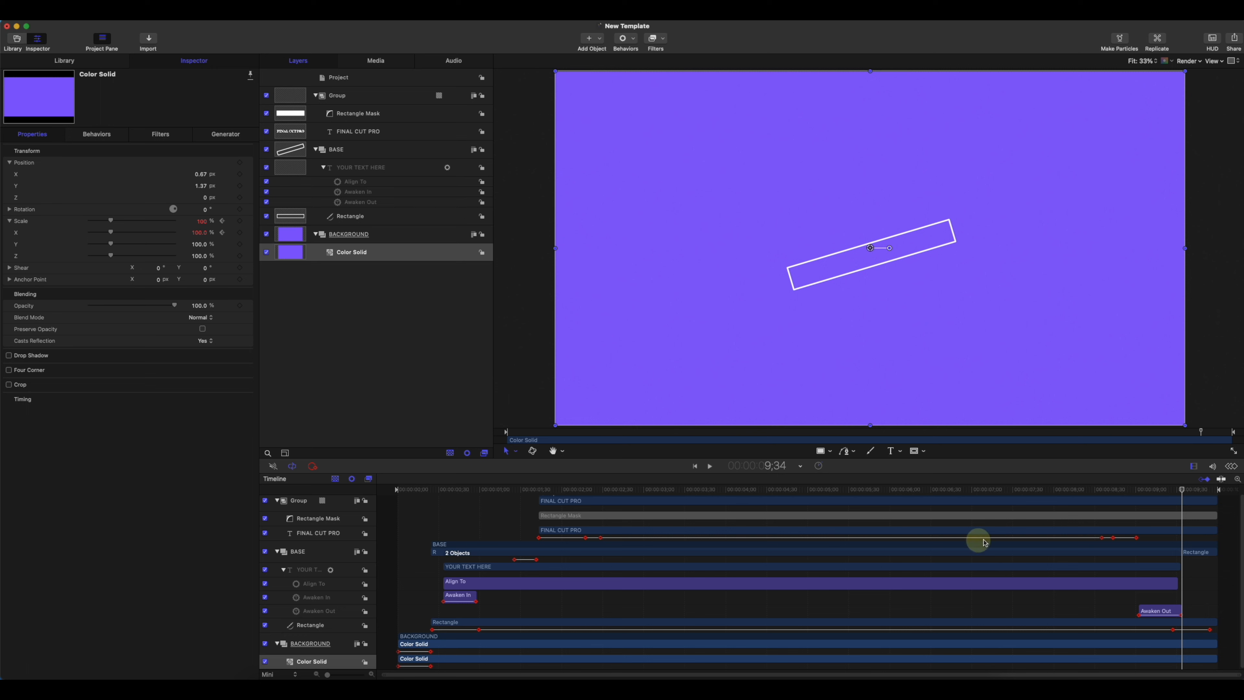
drag(1183, 490, 1194, 490)
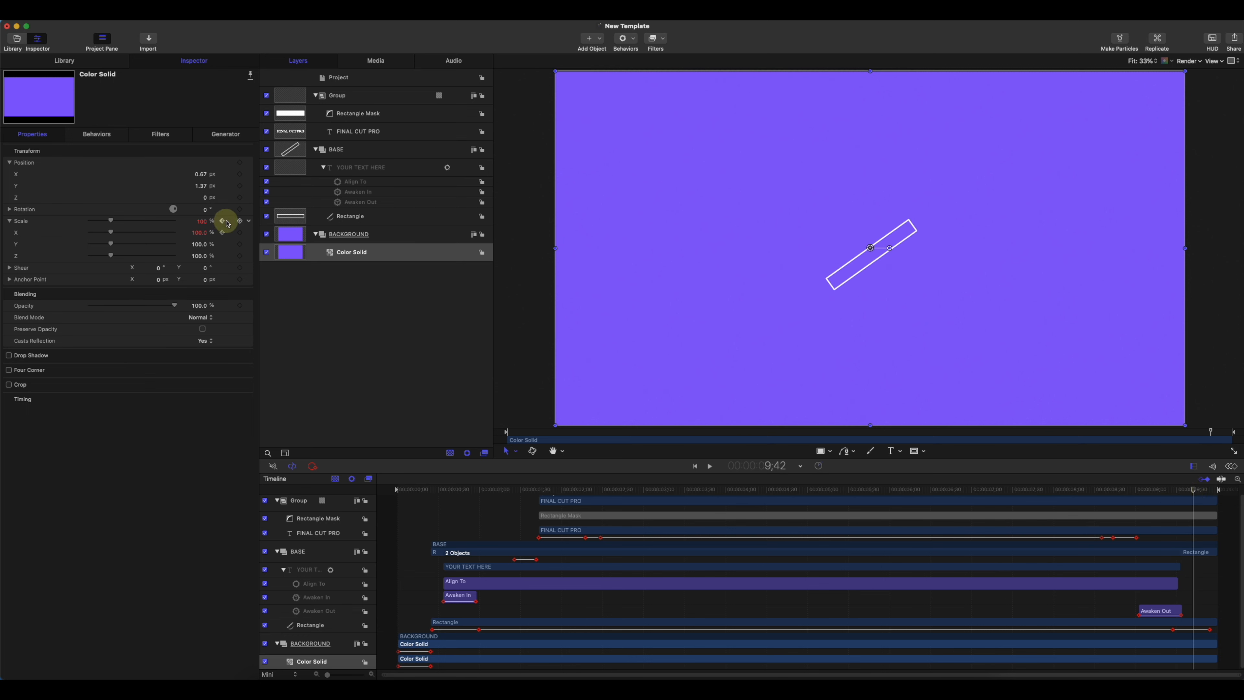
click(241, 222)
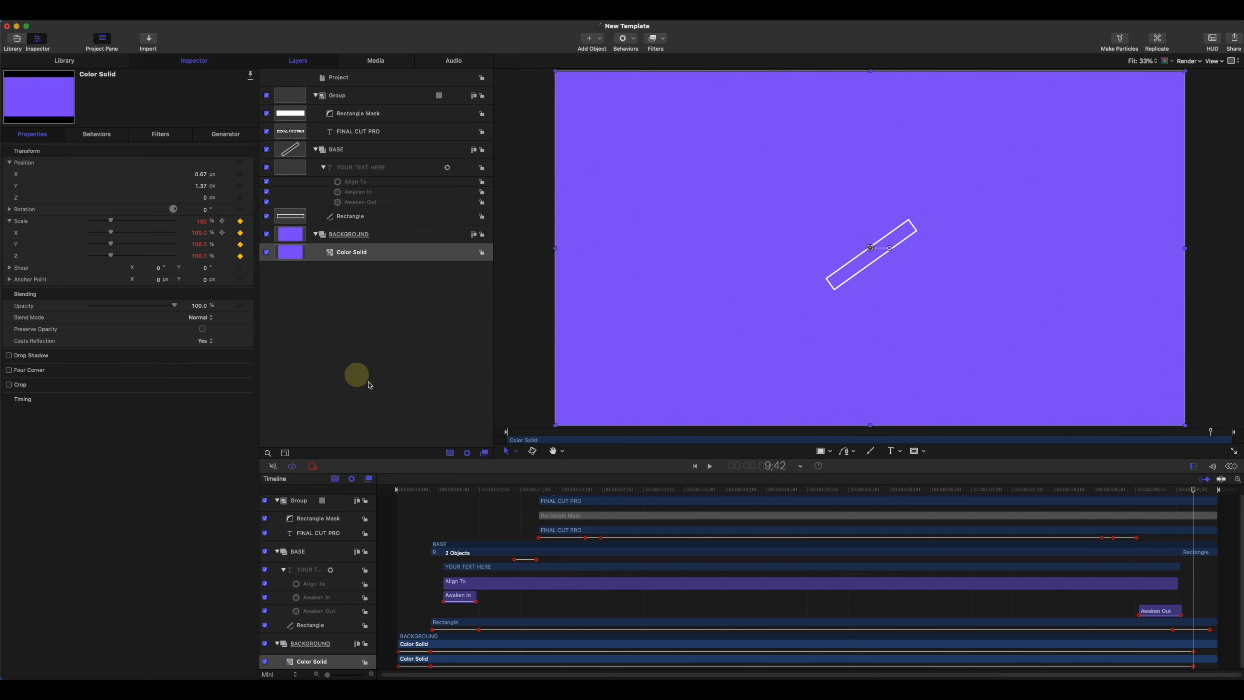
drag(1191, 500, 1231, 478)
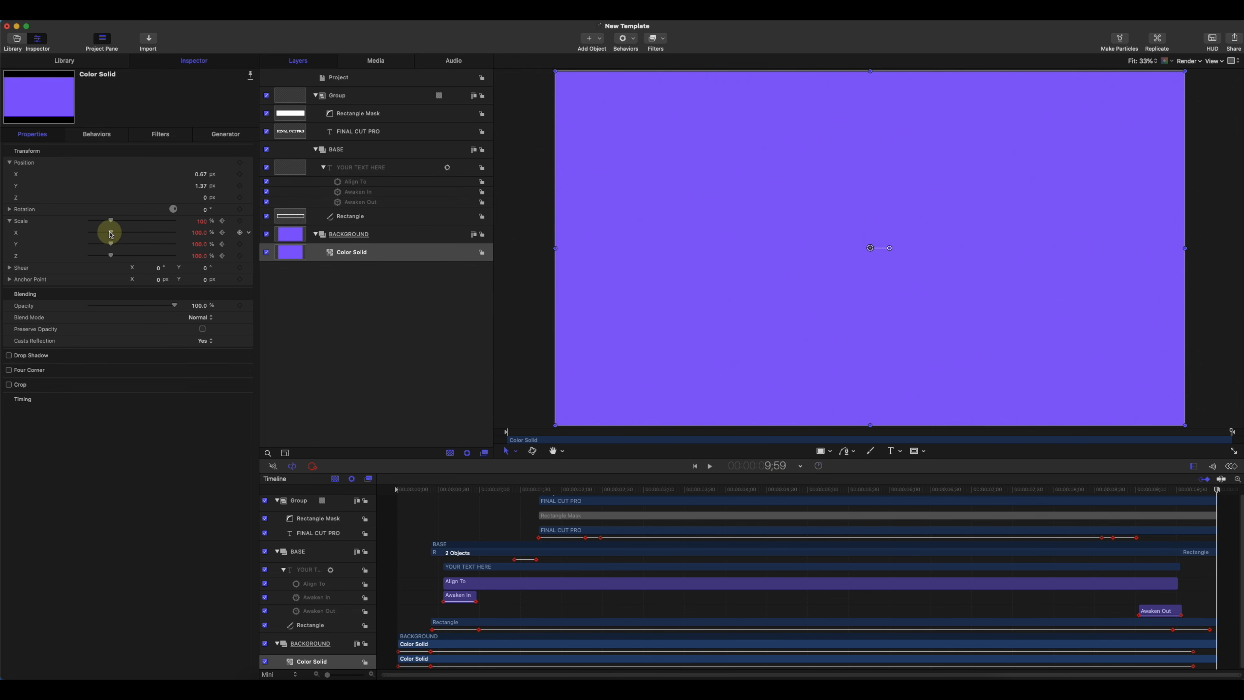
drag(112, 225, 108, 222)
click(214, 224)
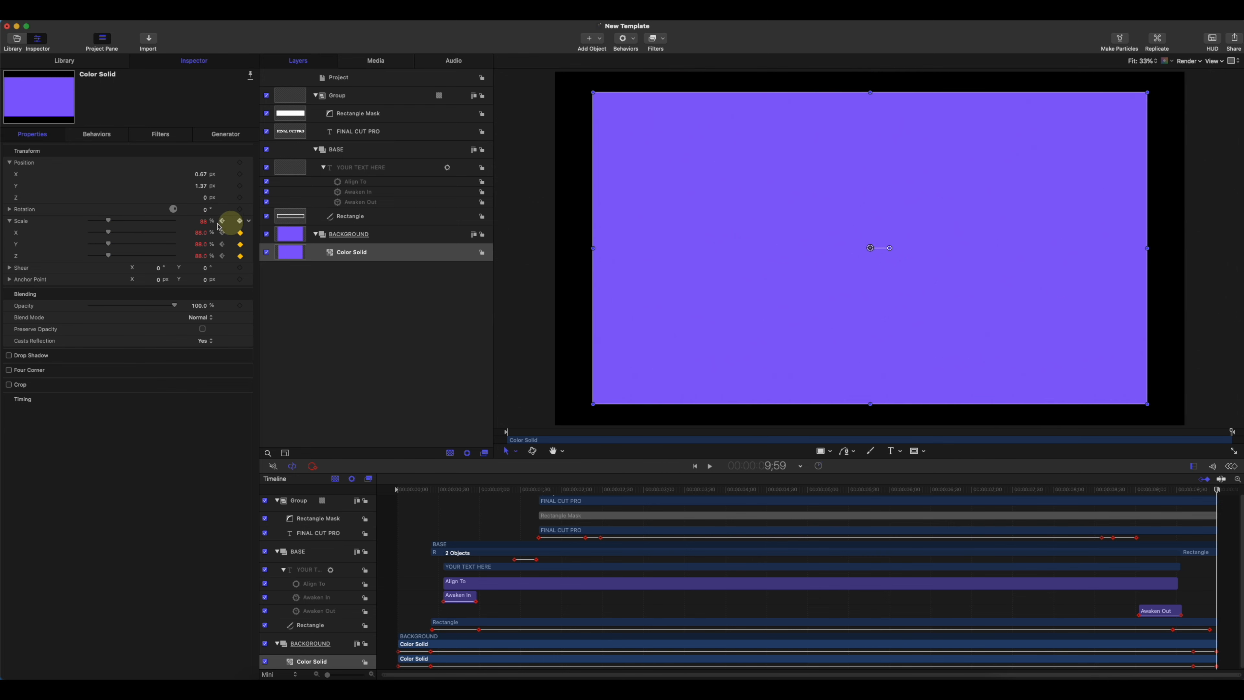
click(198, 223)
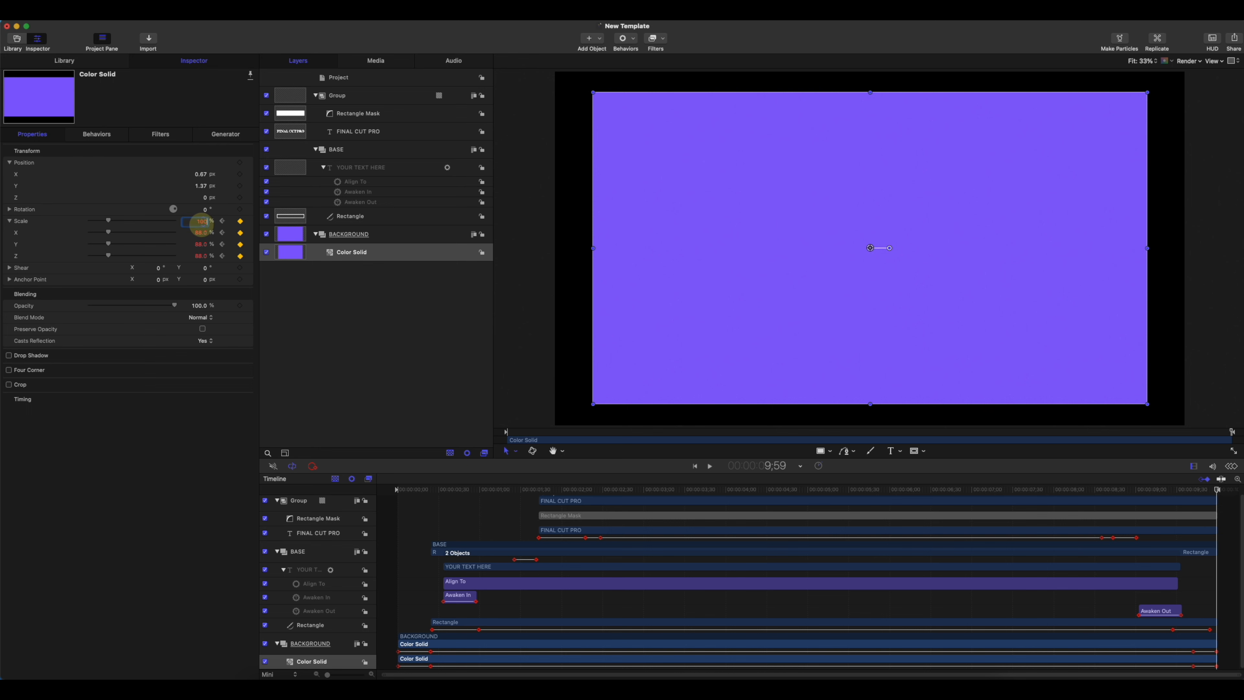
key(Return)
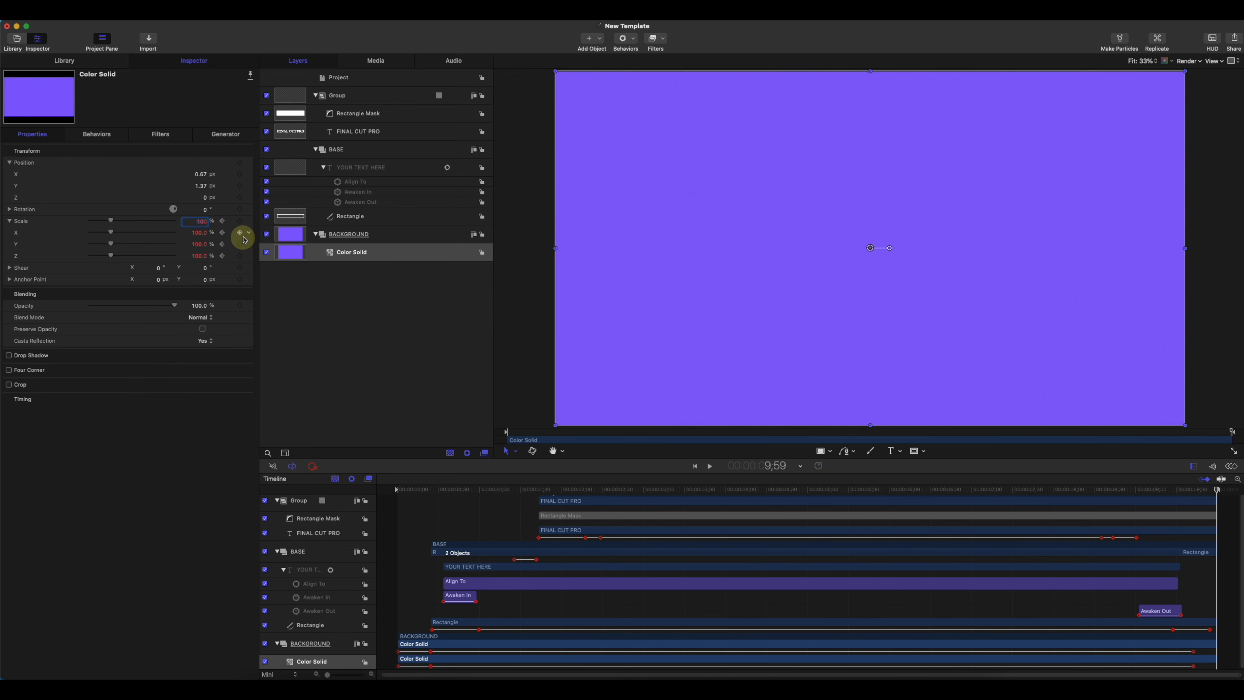
Set the Color Solid's Scale X to 0% at 9;59 so the background closes horizontally at the end
drag(1218, 489, 1196, 493)
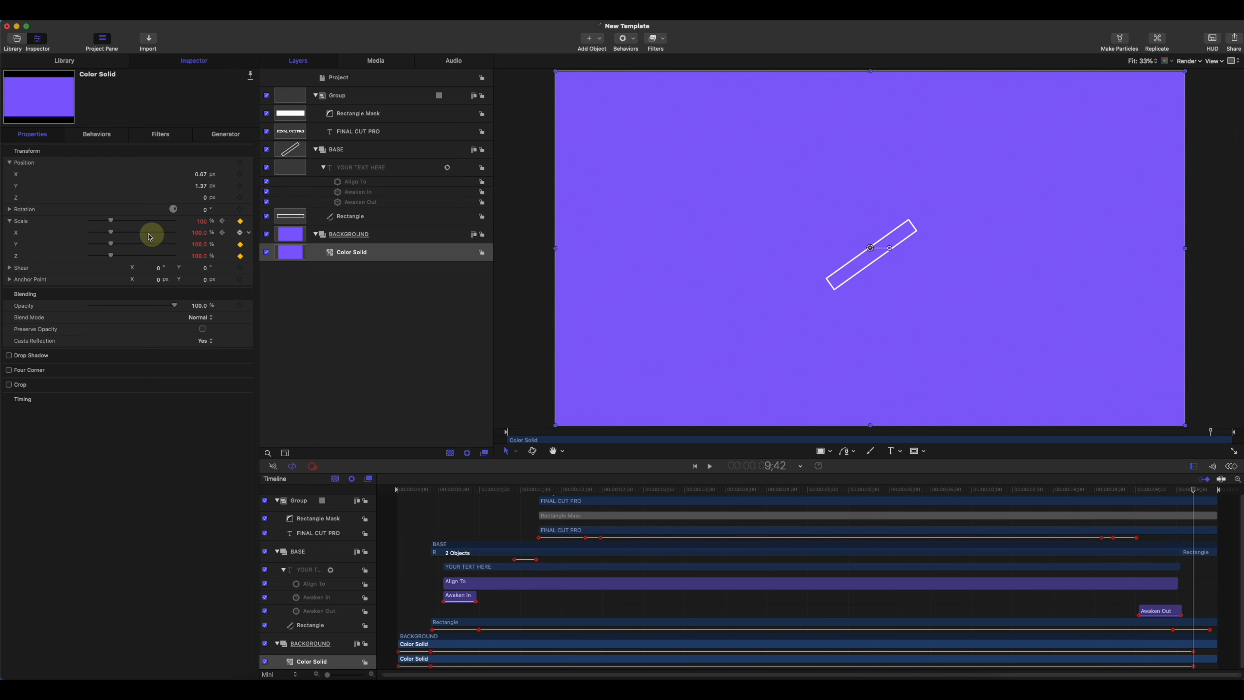
drag(1194, 491, 1217, 489)
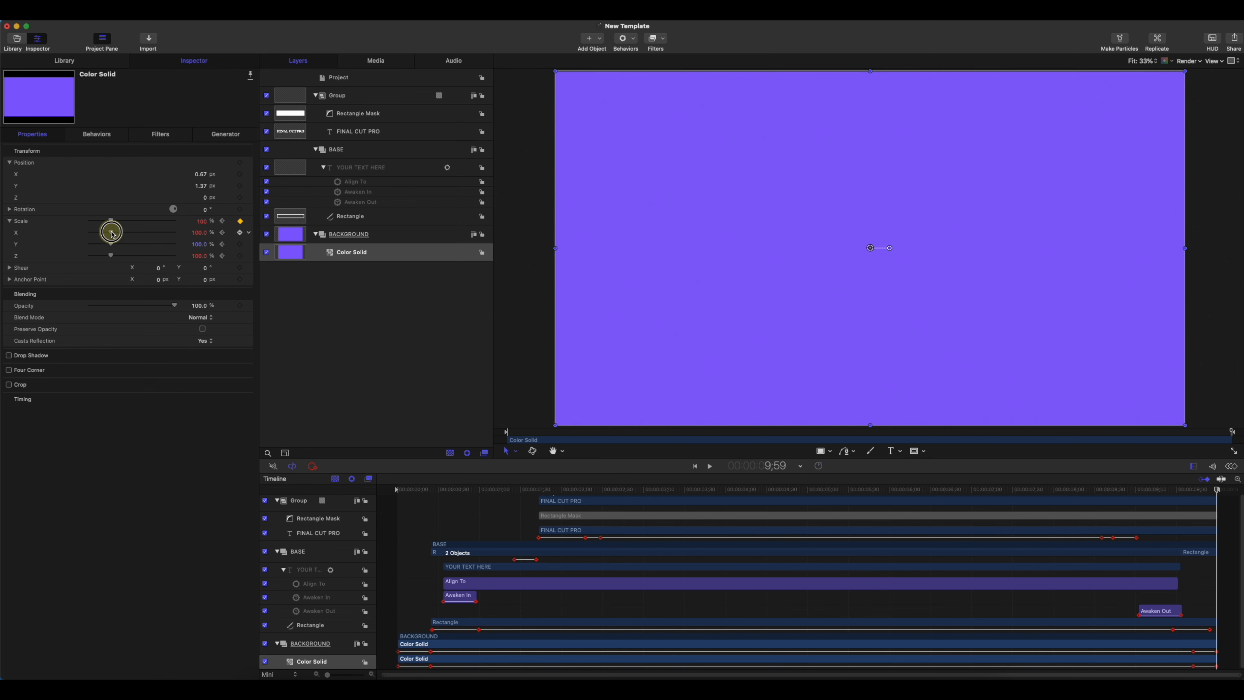
drag(112, 233, 47, 230)
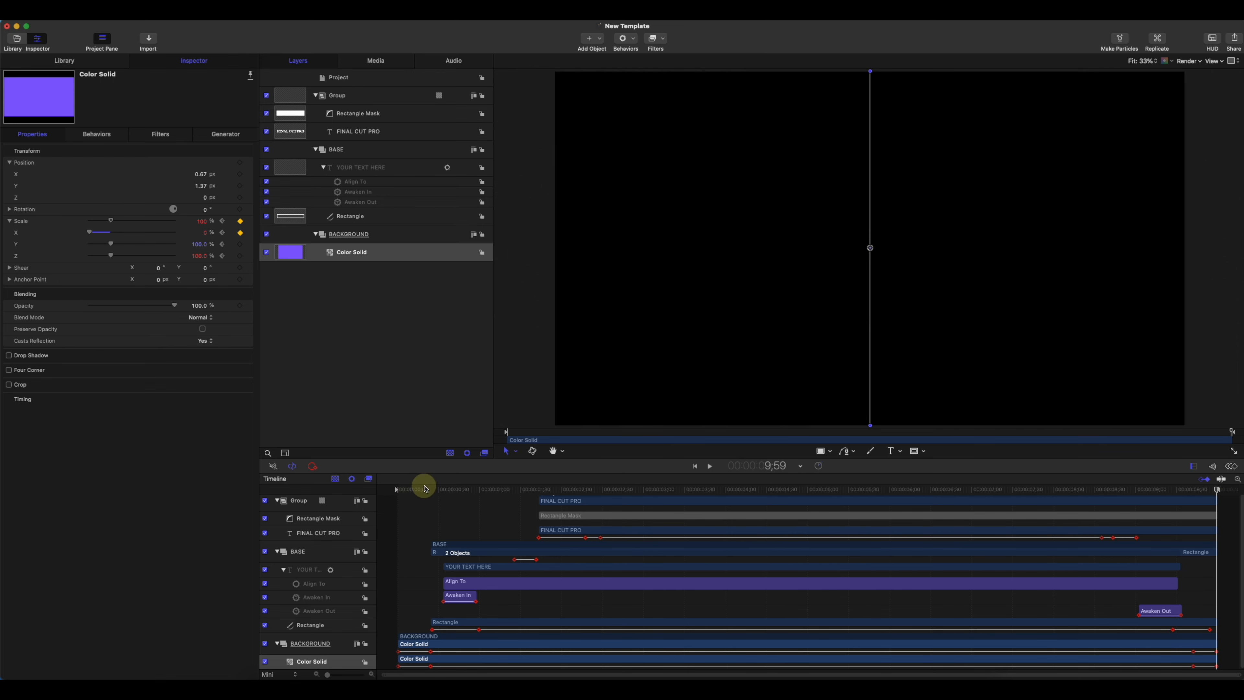
Play the whole animation from near the start and review the entrance, the exit and the background's closing
click(425, 488)
key(space)
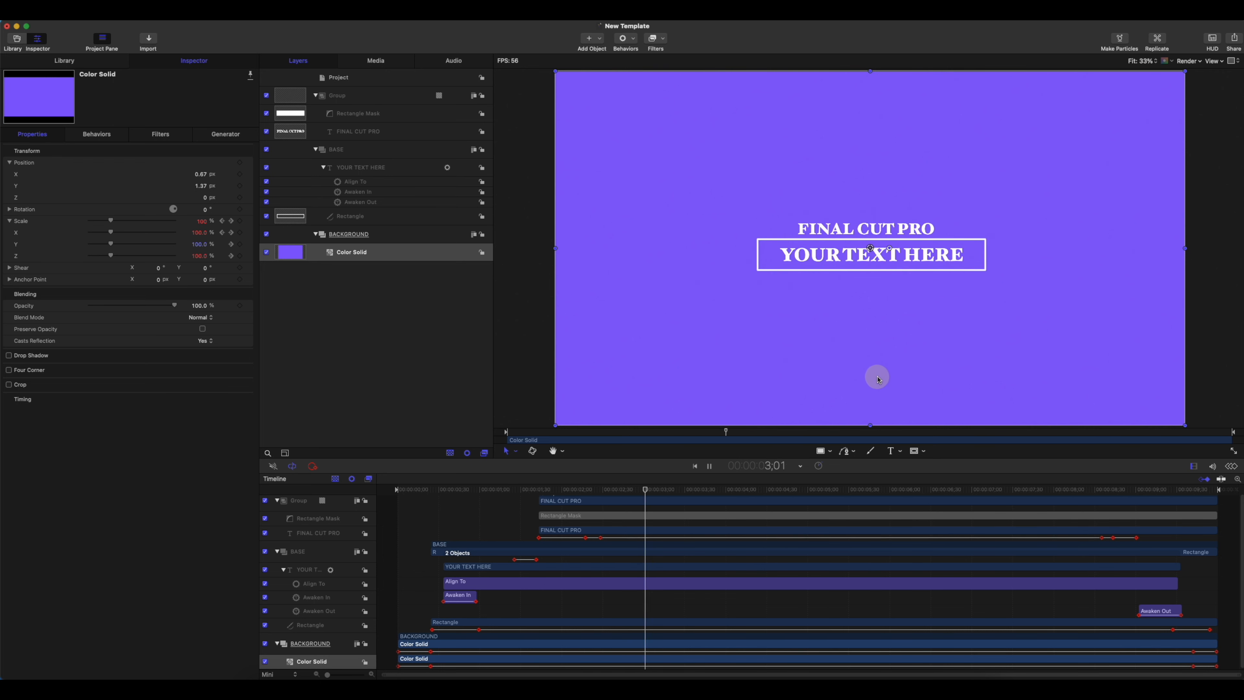
drag(1090, 489, 1217, 500)
key(space)
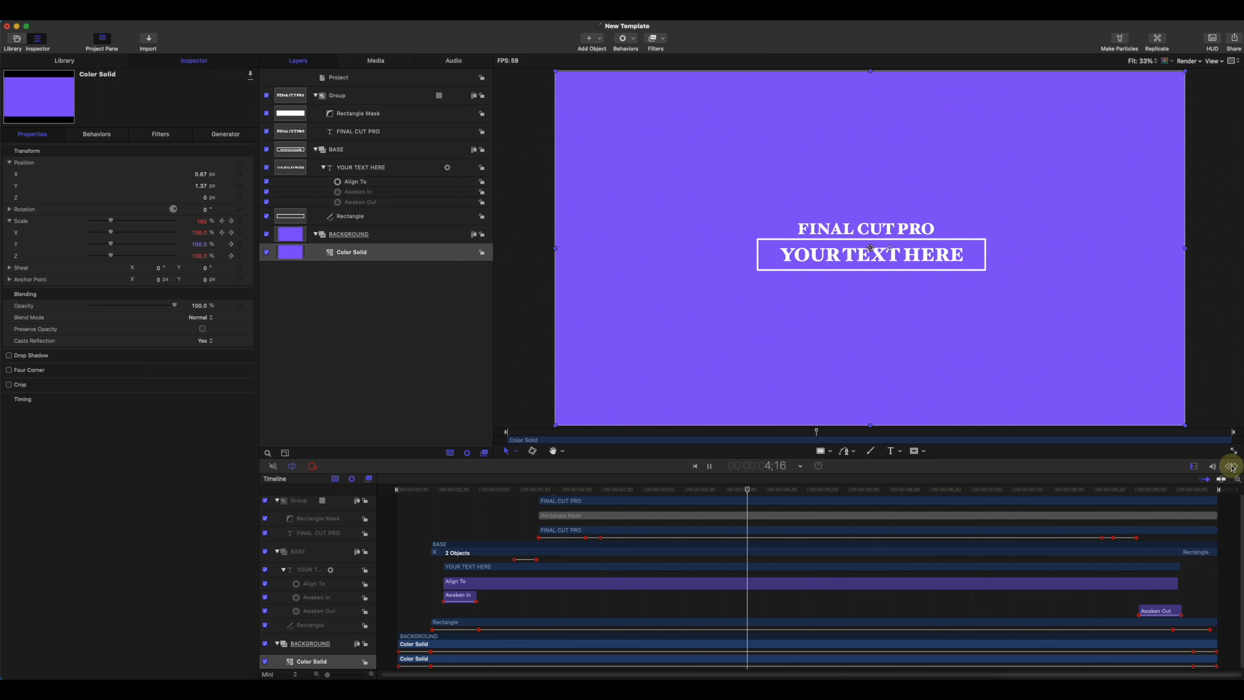
drag(864, 490, 1208, 516)
key(space)
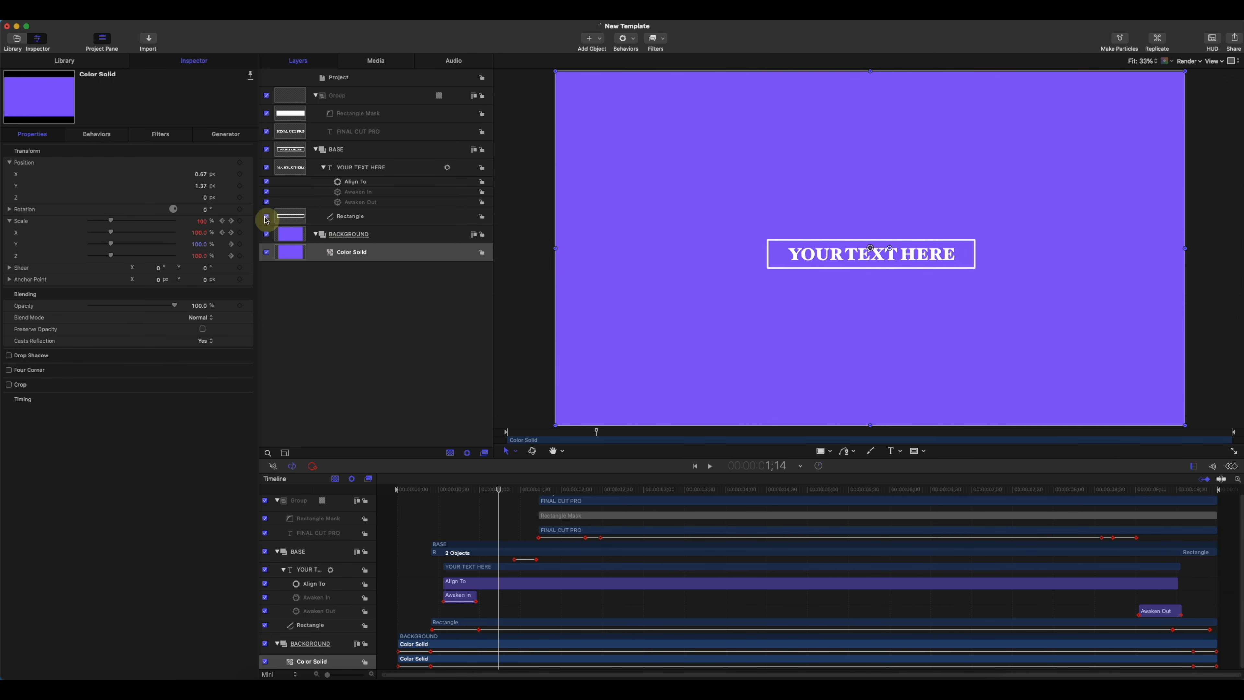
Park the playhead at 2;18 and save the project as the title template New Template in the Z Tutorial category
click(281, 344)
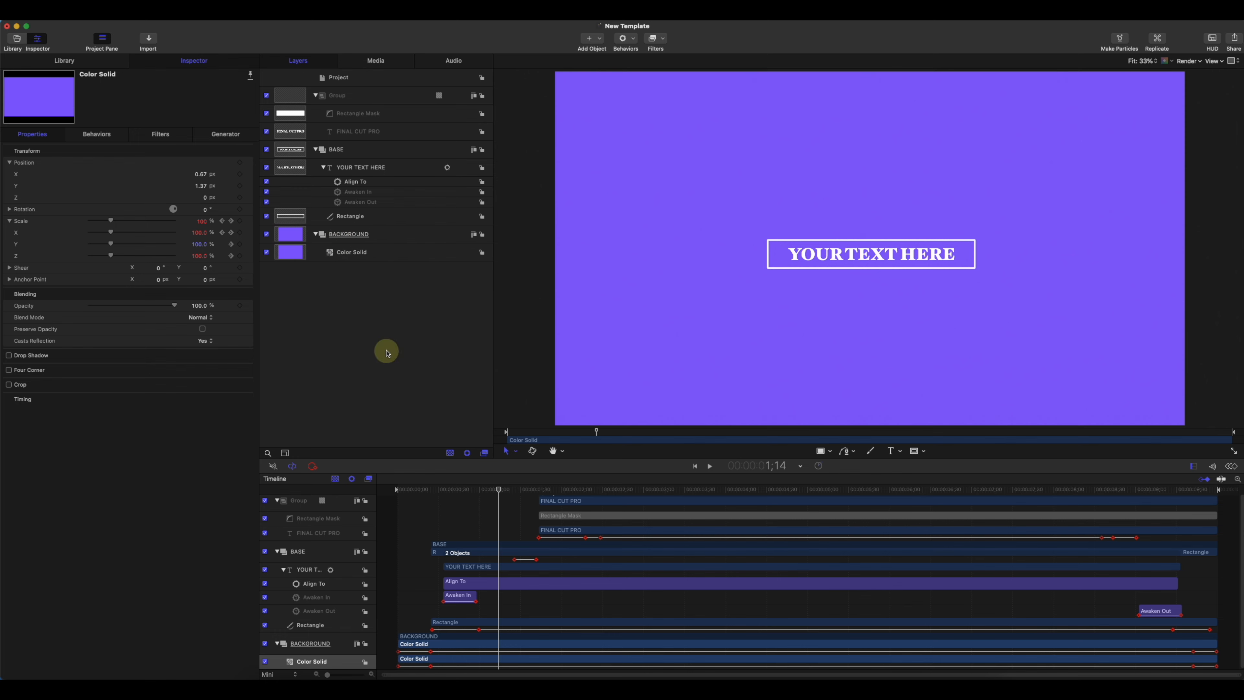
click(342, 78)
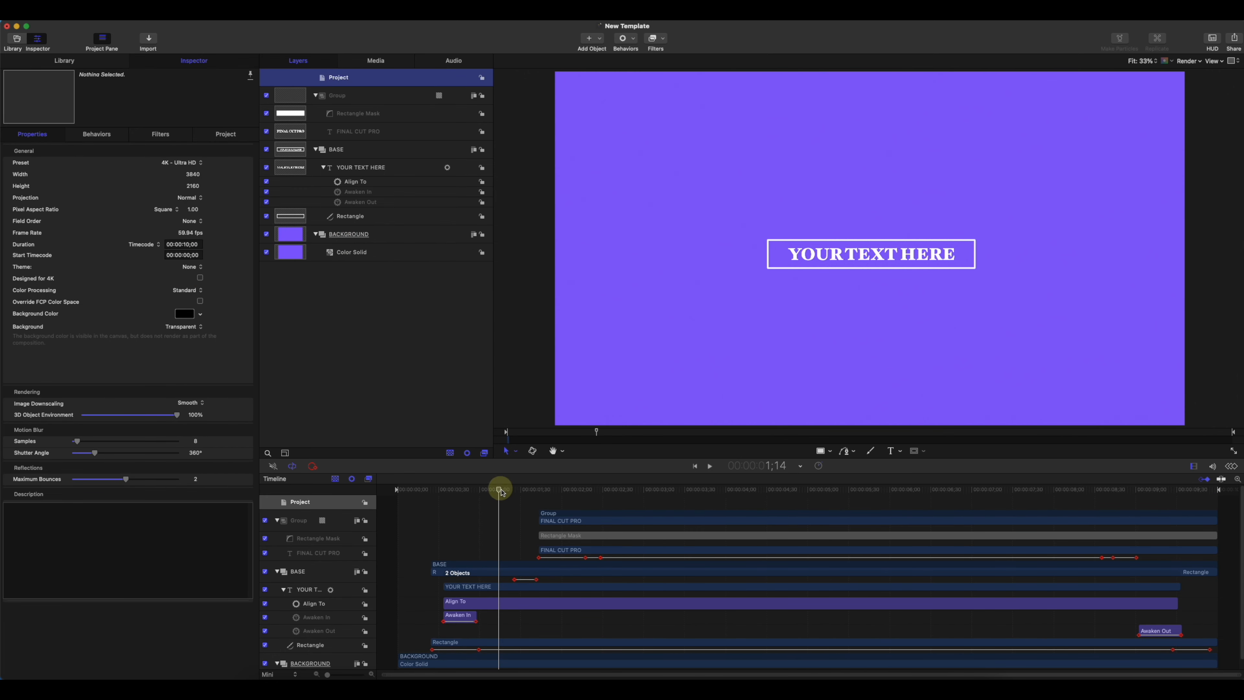
drag(502, 492, 588, 536)
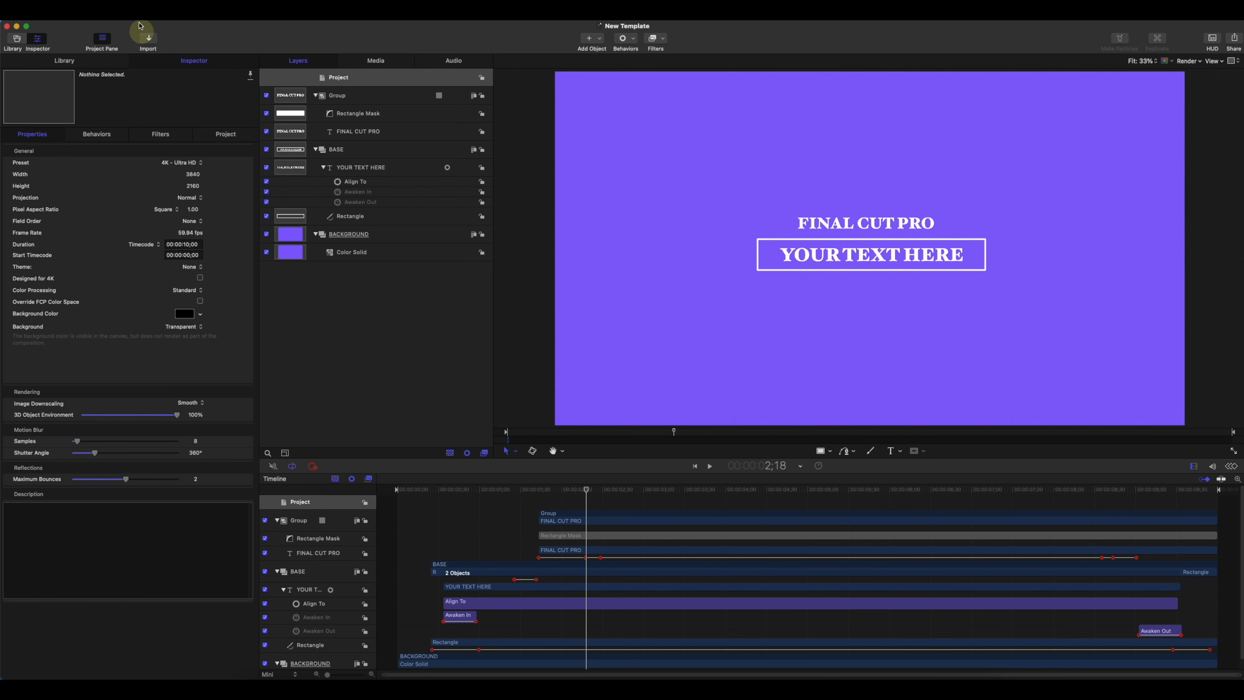
click(51, 30)
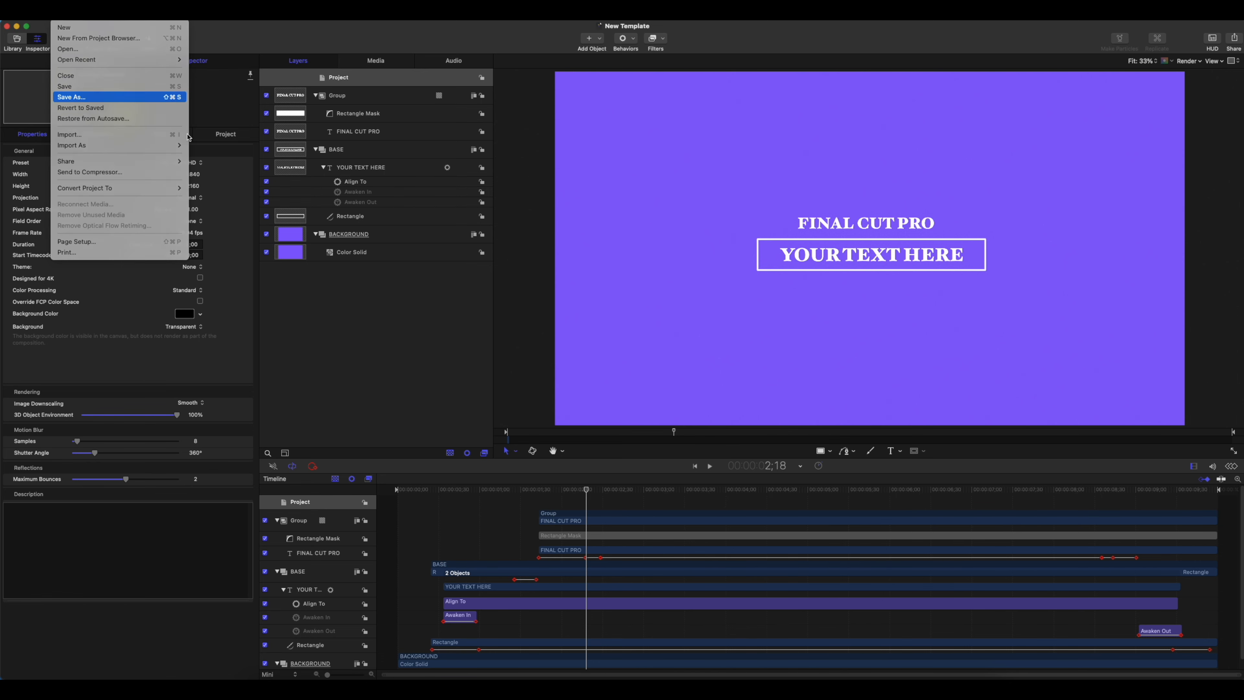
click(73, 99)
click(637, 338)
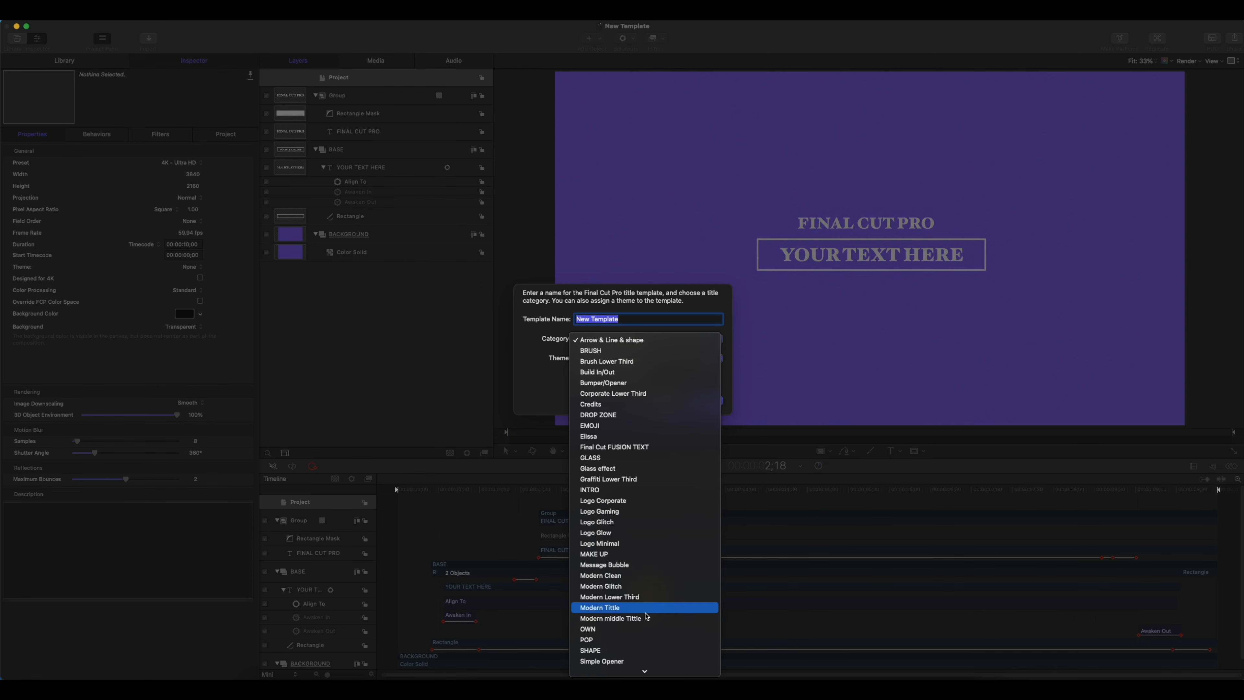
scroll(633, 653, down, 10)
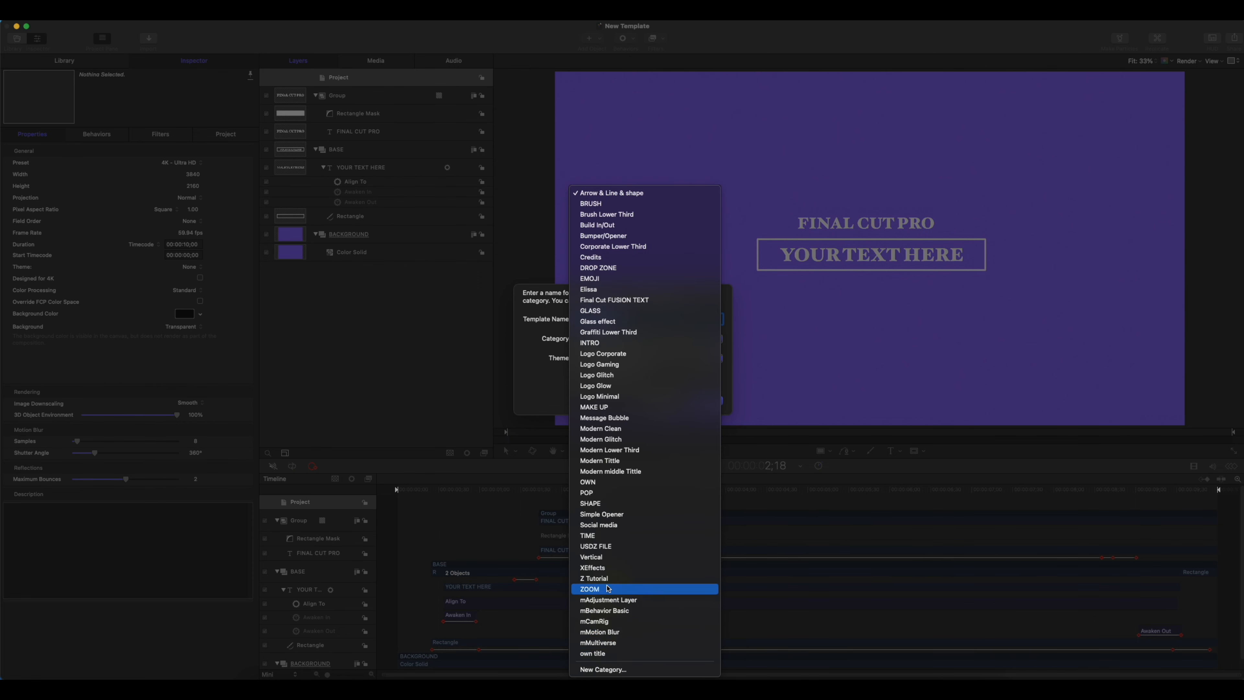
click(612, 579)
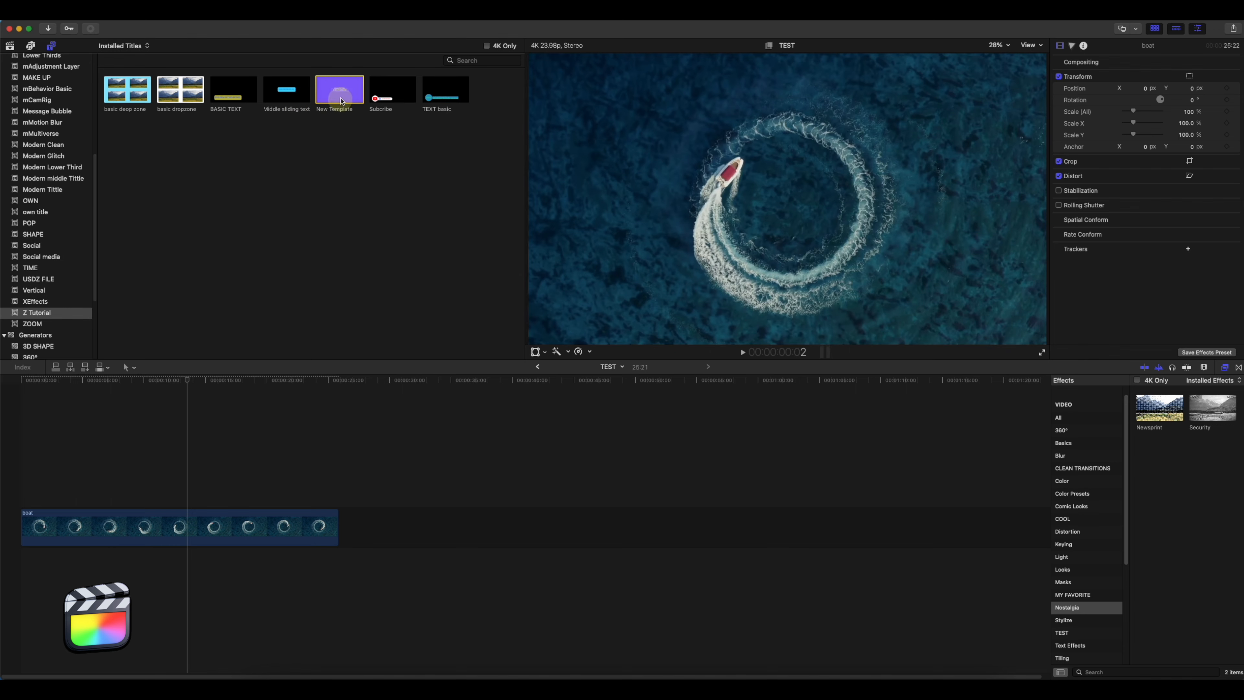
In Final Cut Pro, place the New Template title above the boat clip at about 12 seconds and preview it
drag(338, 95, 172, 478)
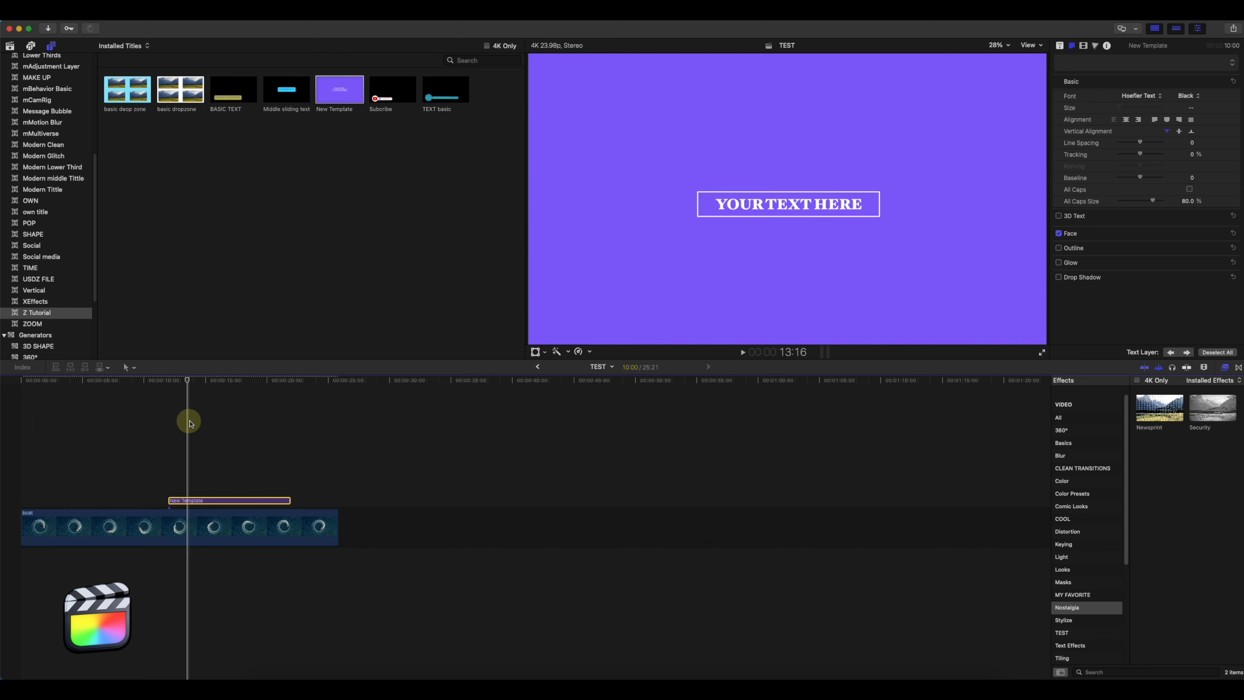
click(175, 420)
key(space)
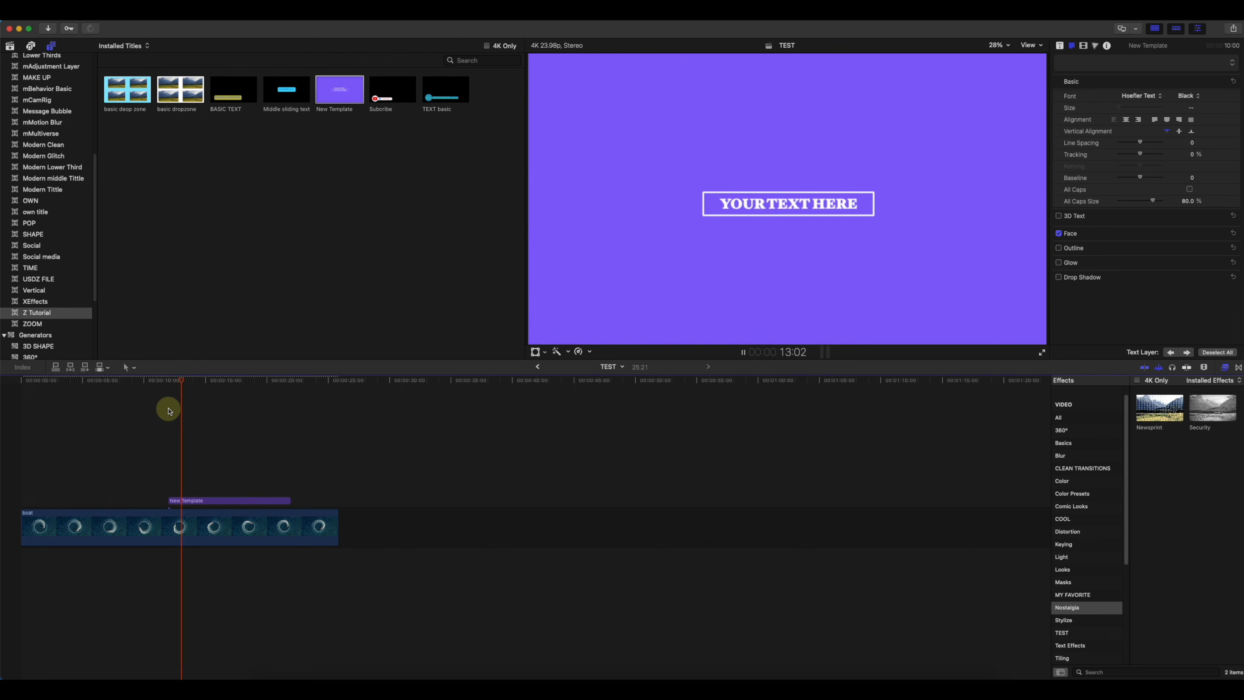
key(space)
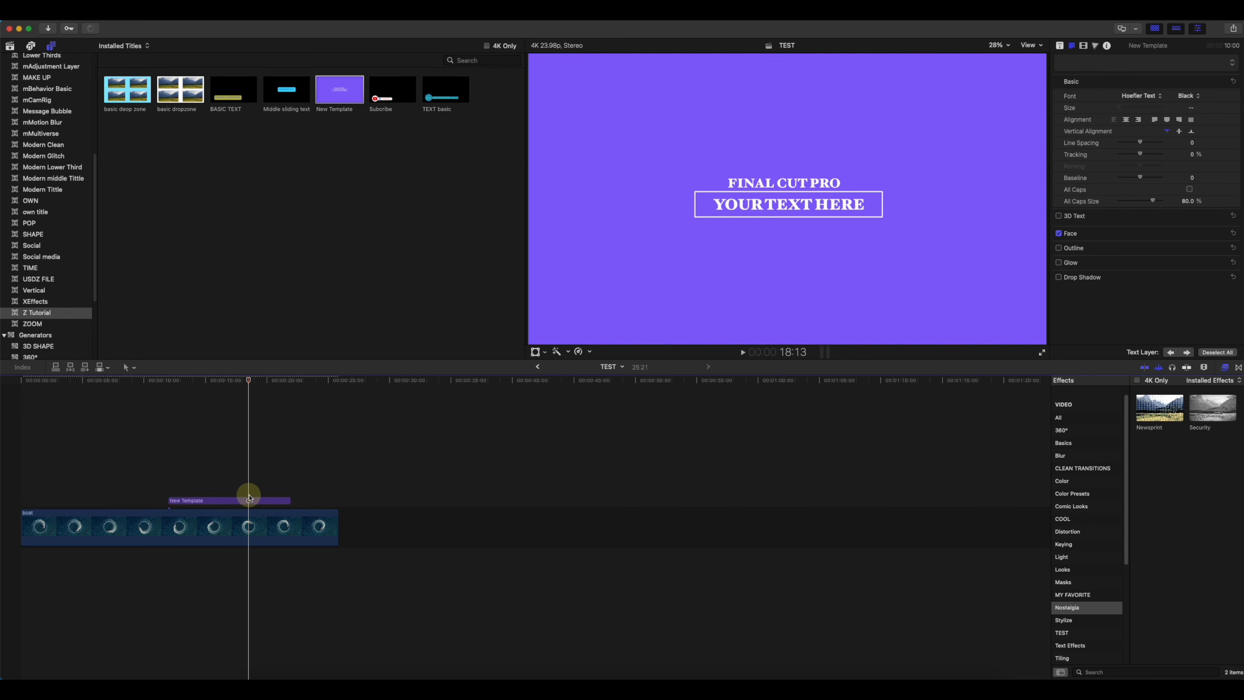
Inspect the title clip's published parameters and the text settings of YOUR TEXT HERE
click(248, 501)
click(1057, 47)
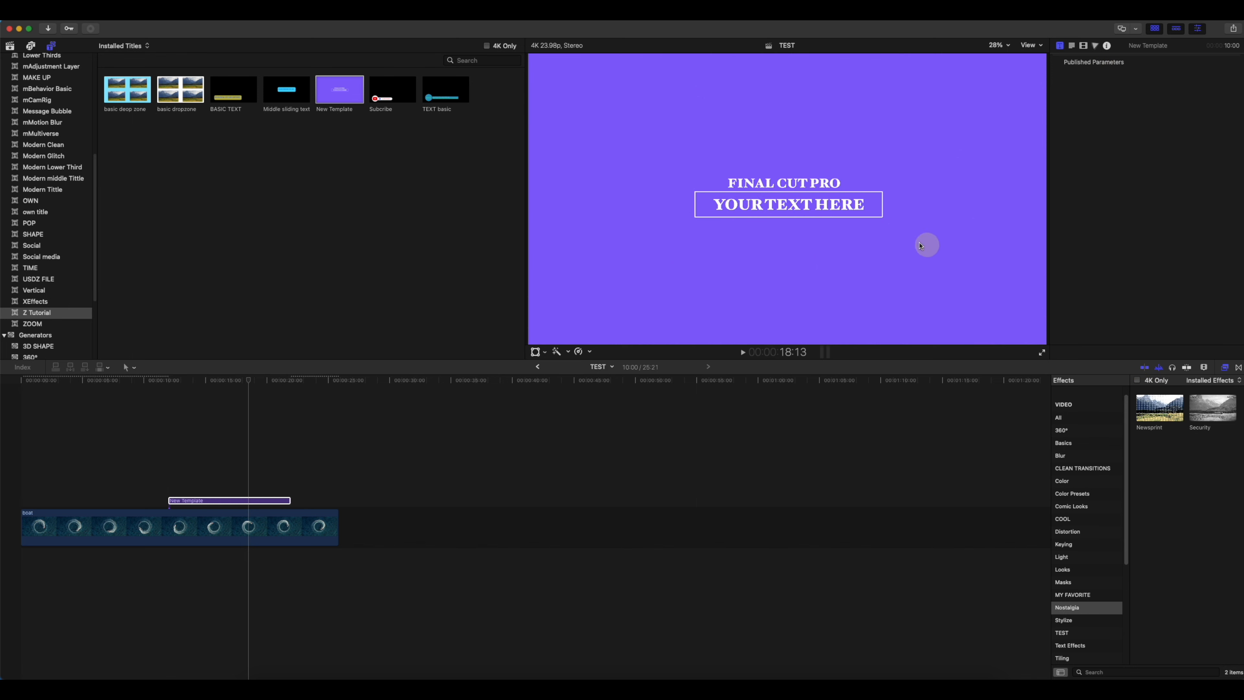
double_click(819, 206)
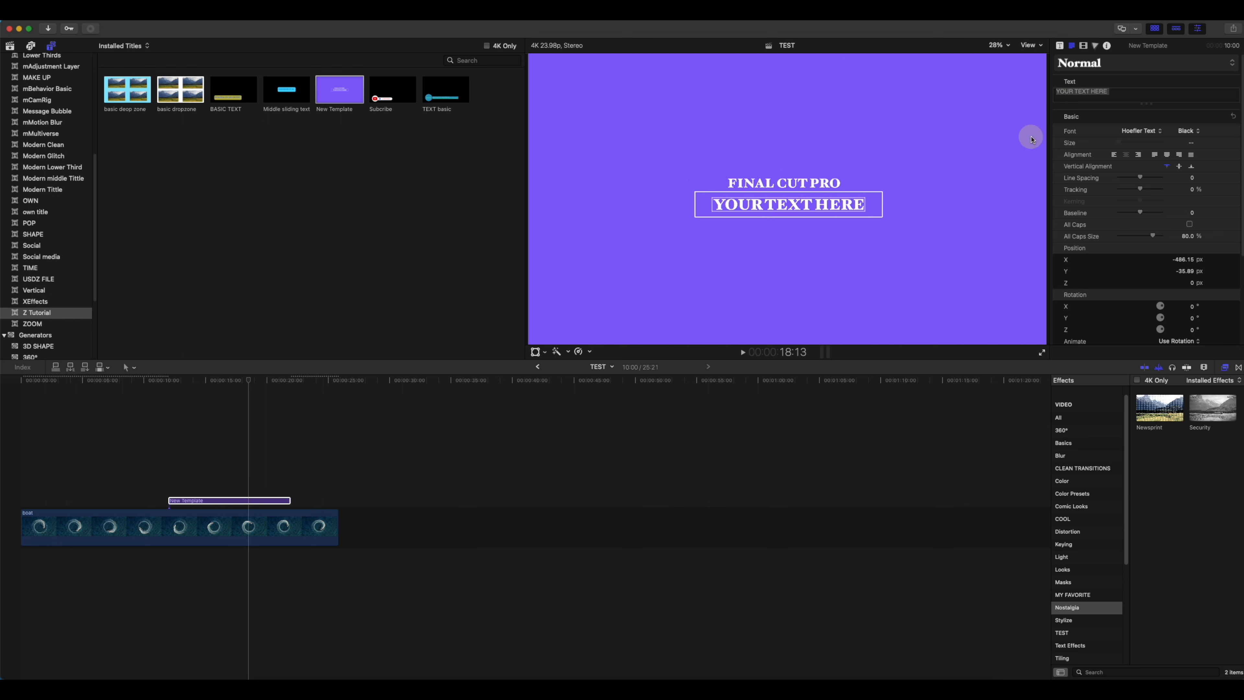
click(1060, 47)
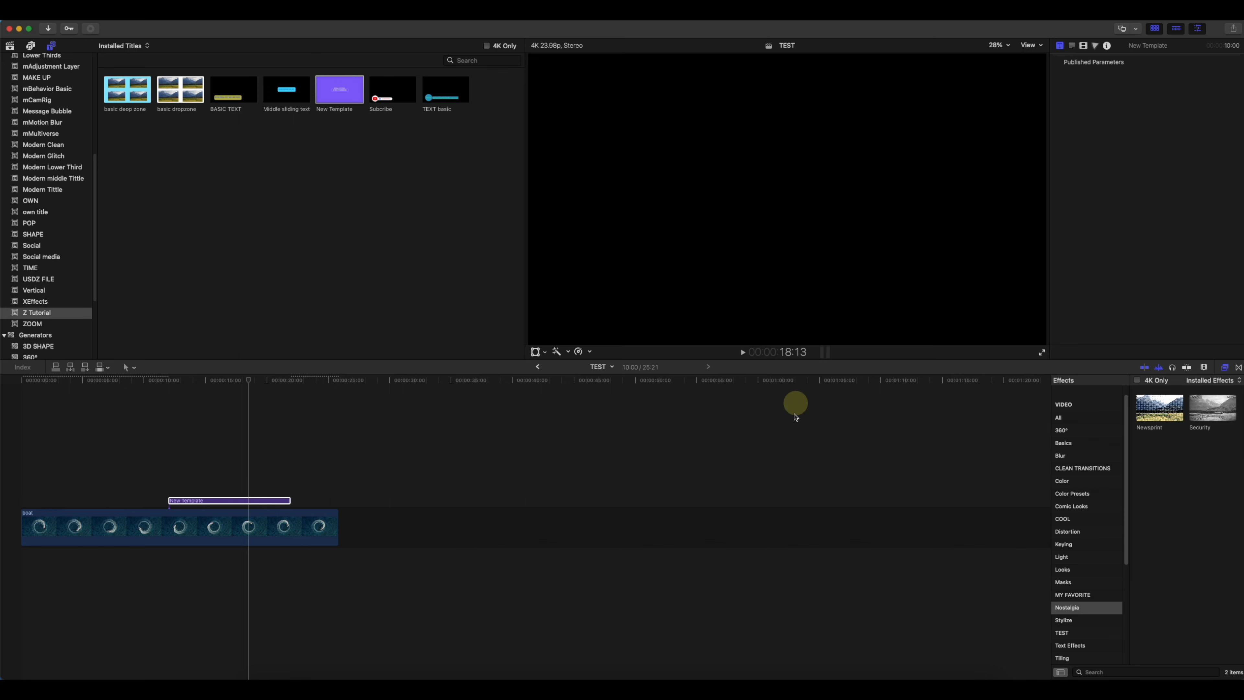
Replay the title from its start over the boat clip, and scrub back through its opening animation
click(788, 490)
click(170, 400)
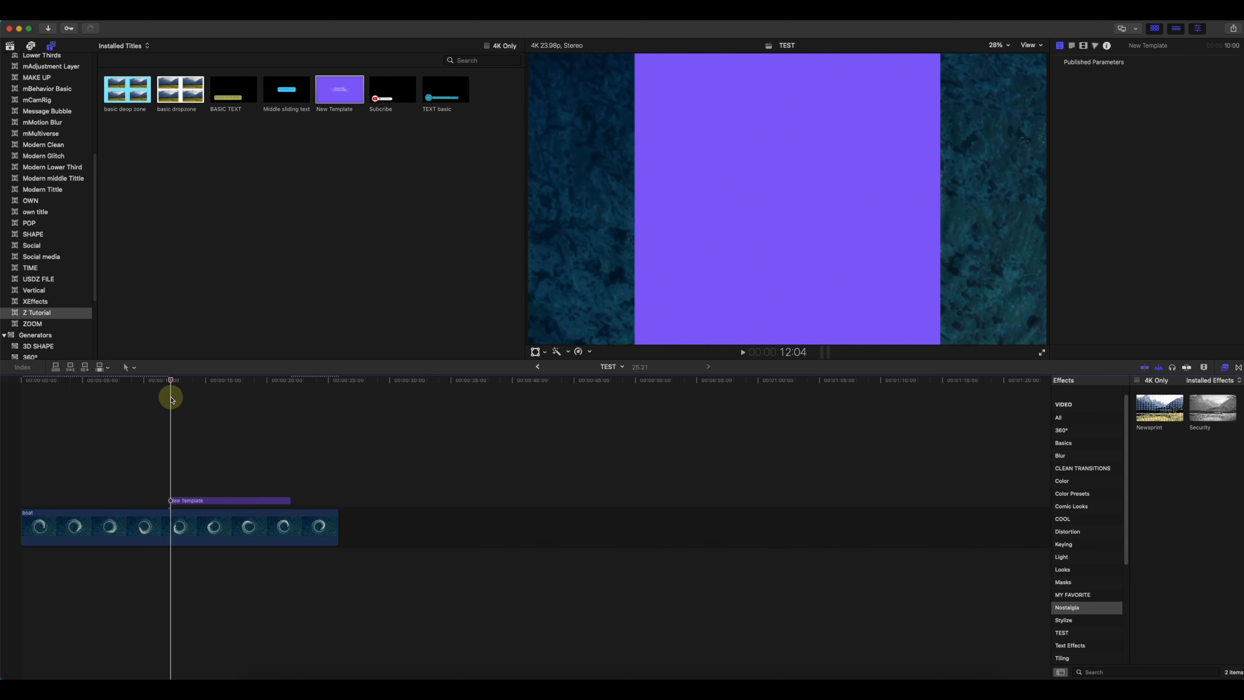
key(space)
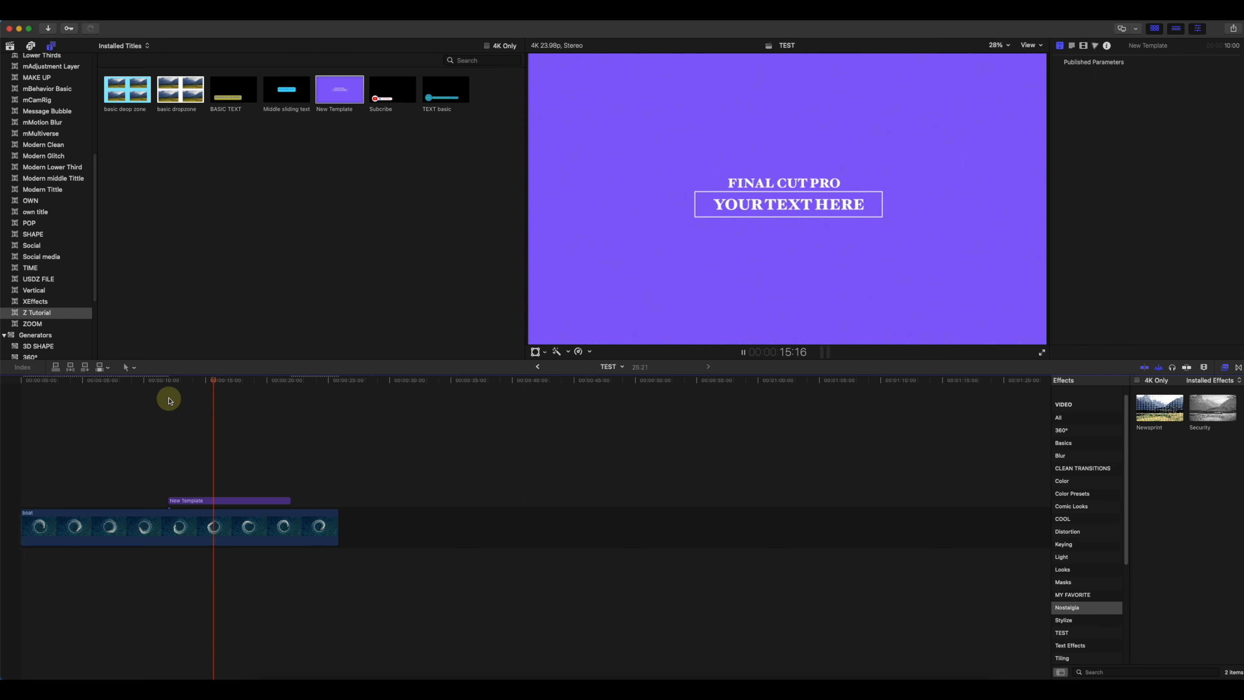
key(space)
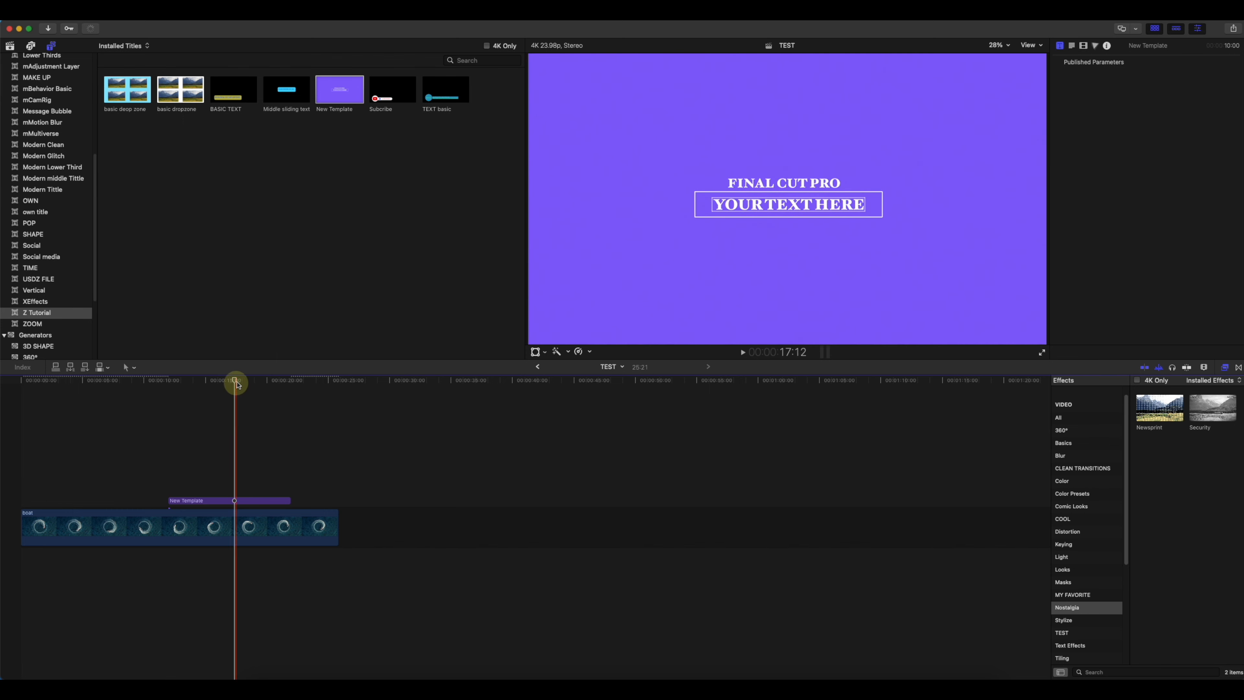
drag(228, 382, 176, 391)
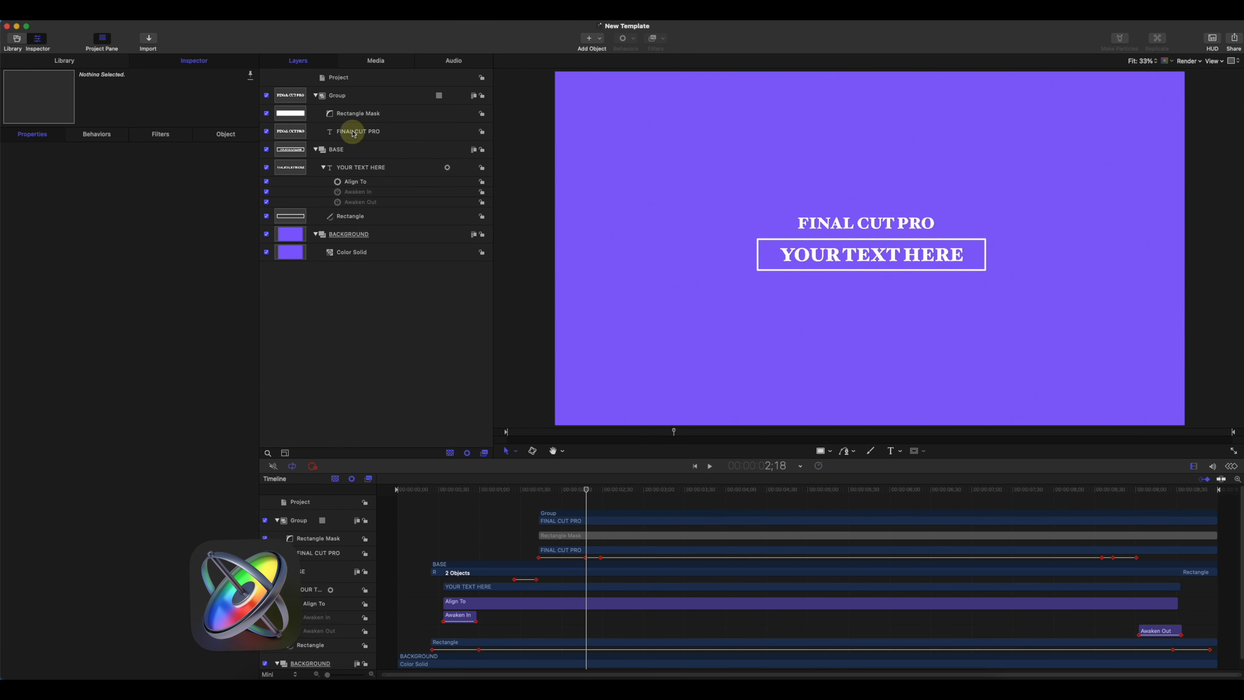
Publish the Text parameter of YOUR TEXT HERE for editing in Final Cut Pro
click(366, 116)
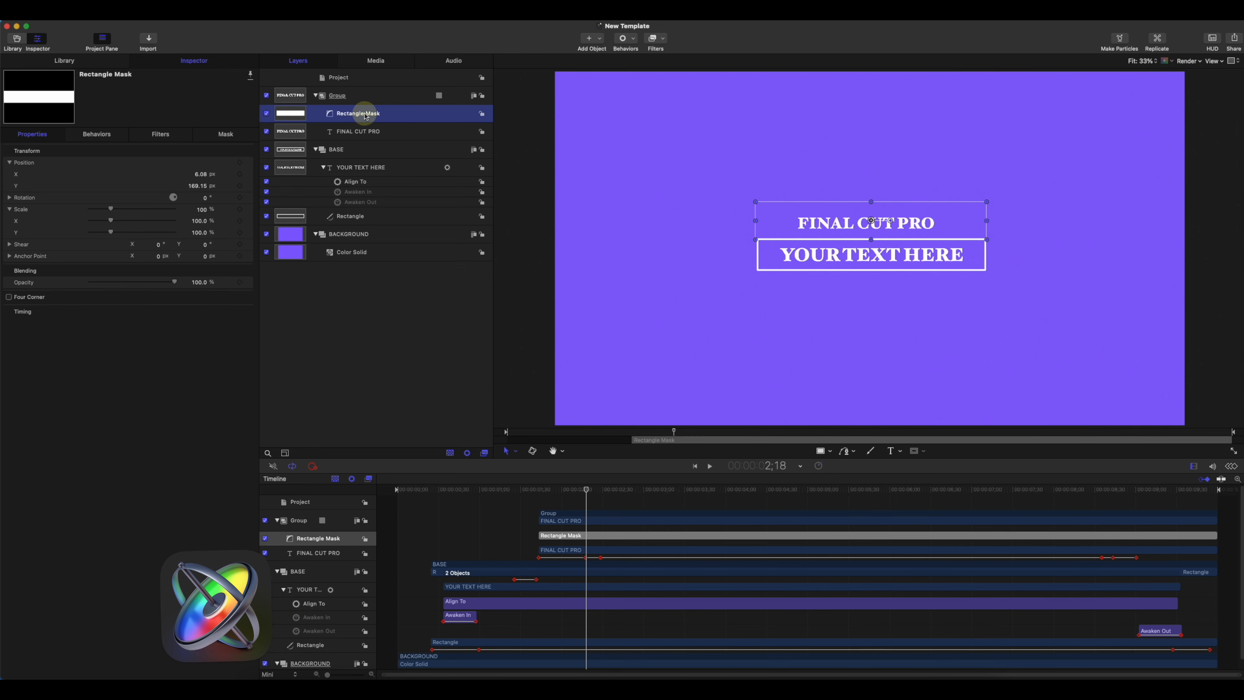
click(367, 133)
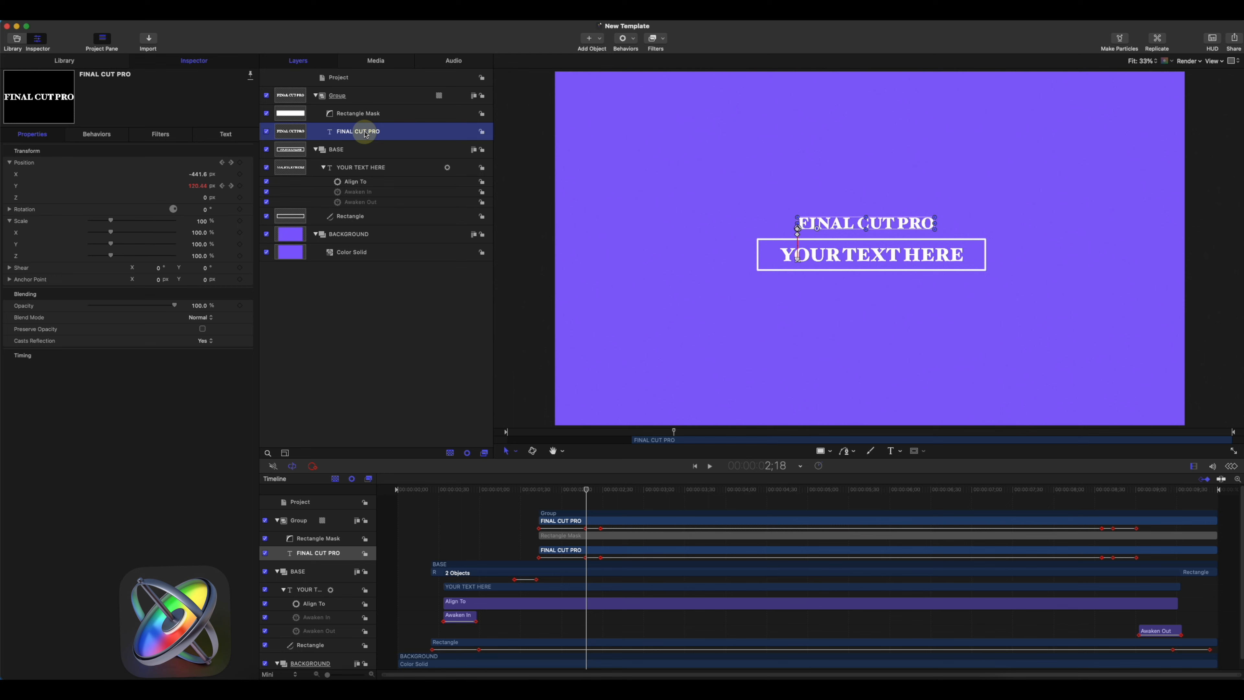
click(362, 167)
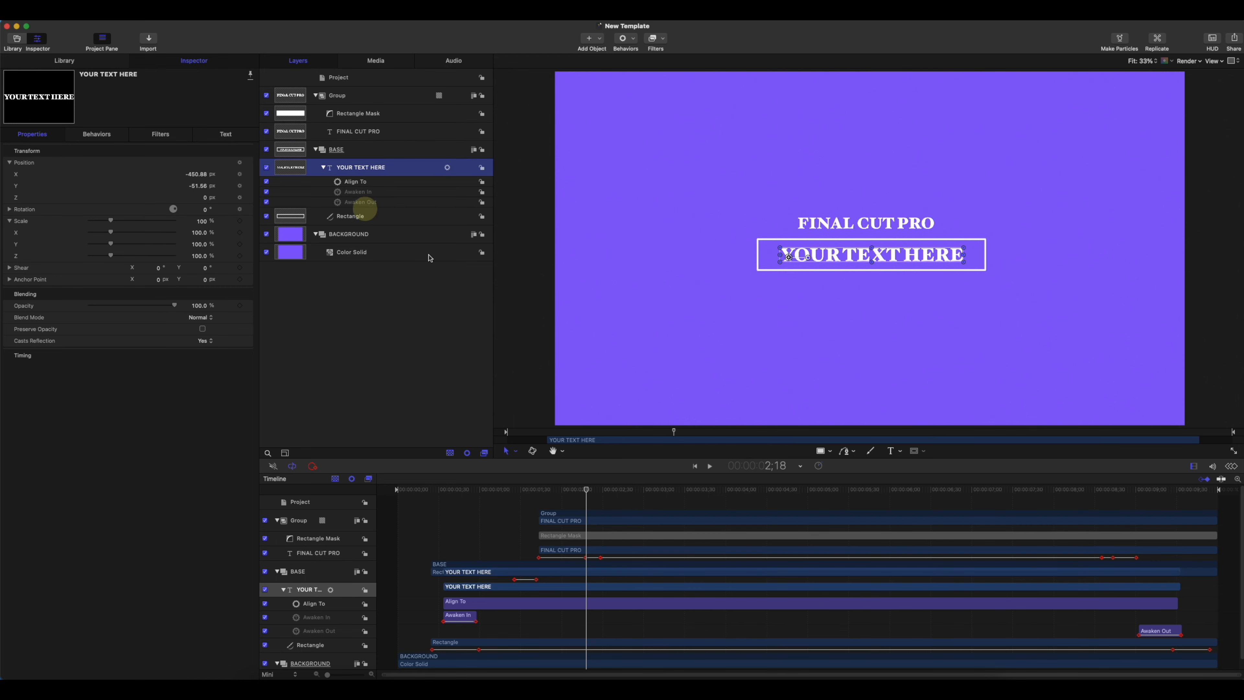
click(240, 137)
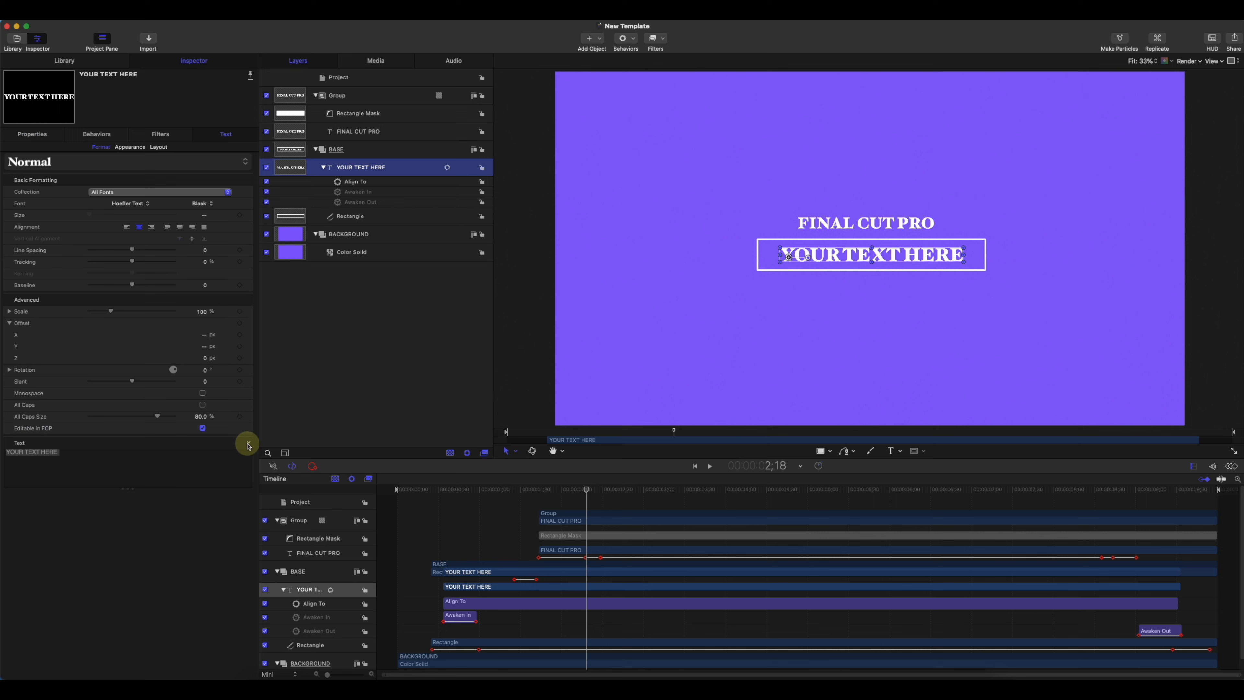
click(249, 445)
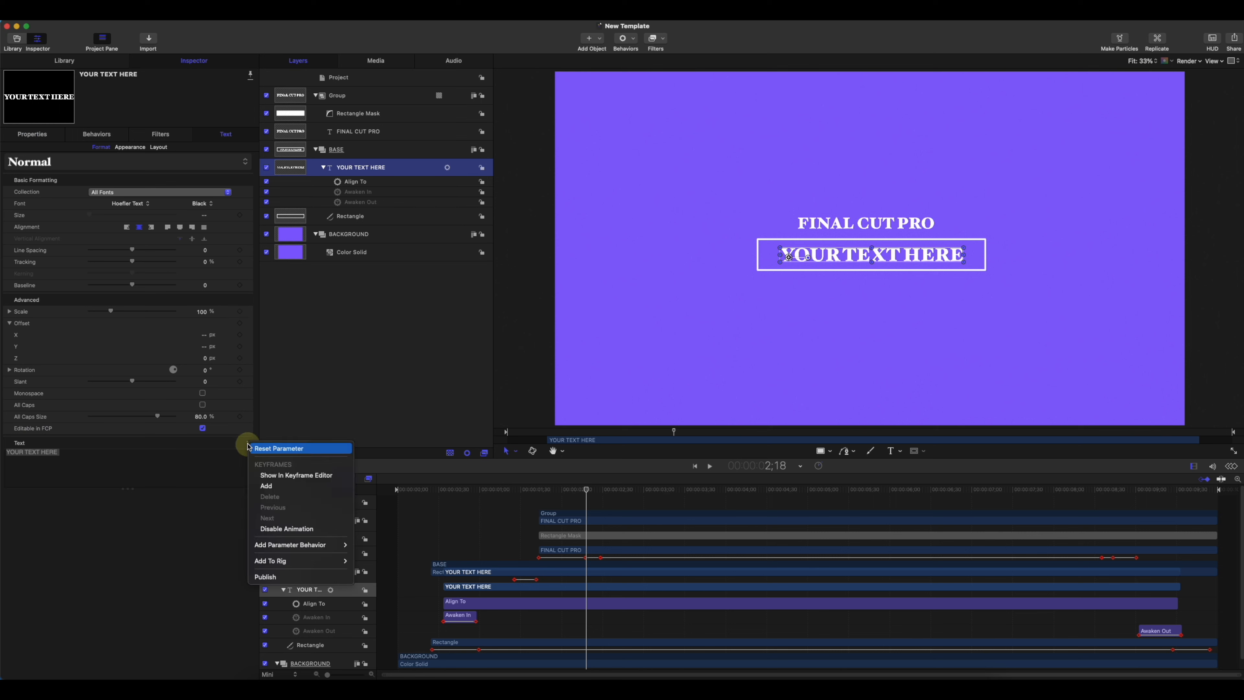
click(295, 578)
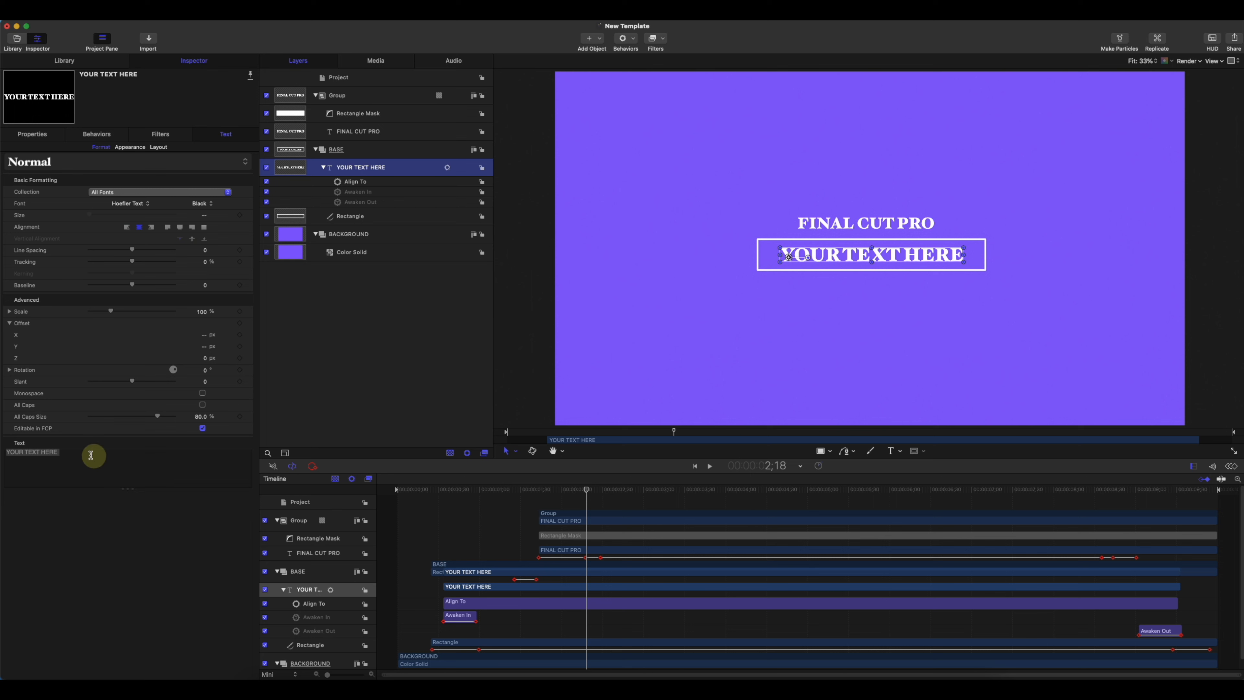
Publish the Font and Size parameters of YOUR TEXT HERE
click(249, 203)
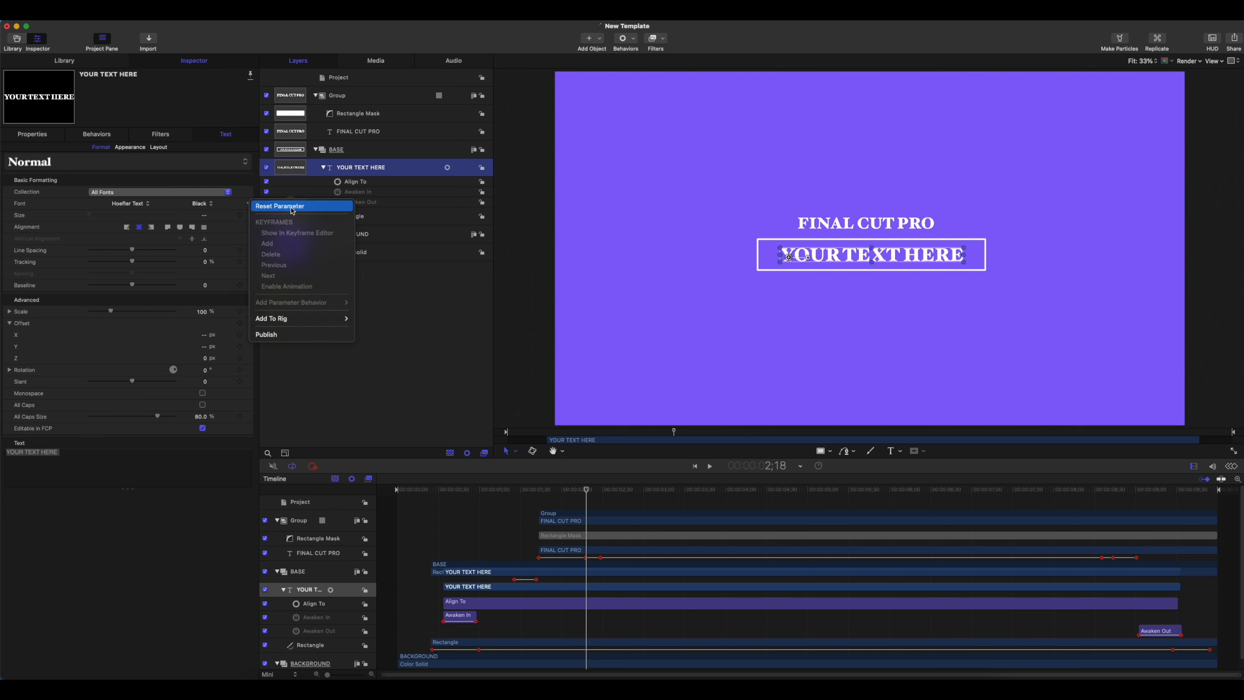
click(426, 383)
click(247, 204)
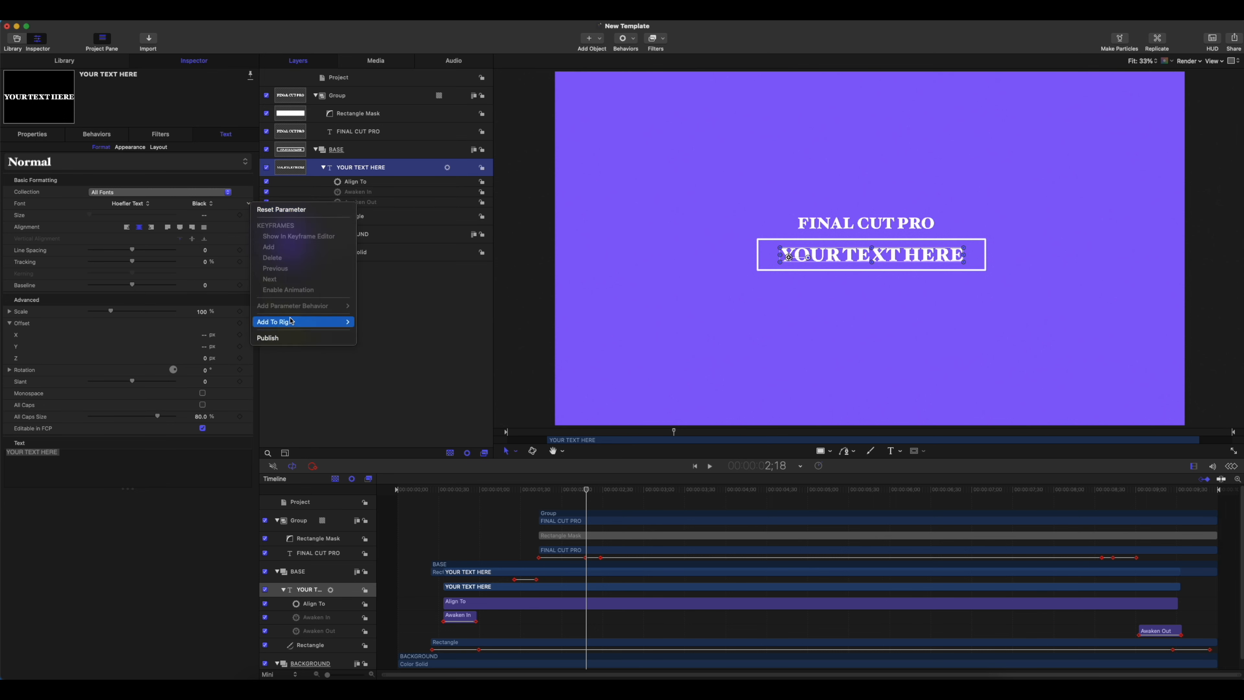
click(275, 338)
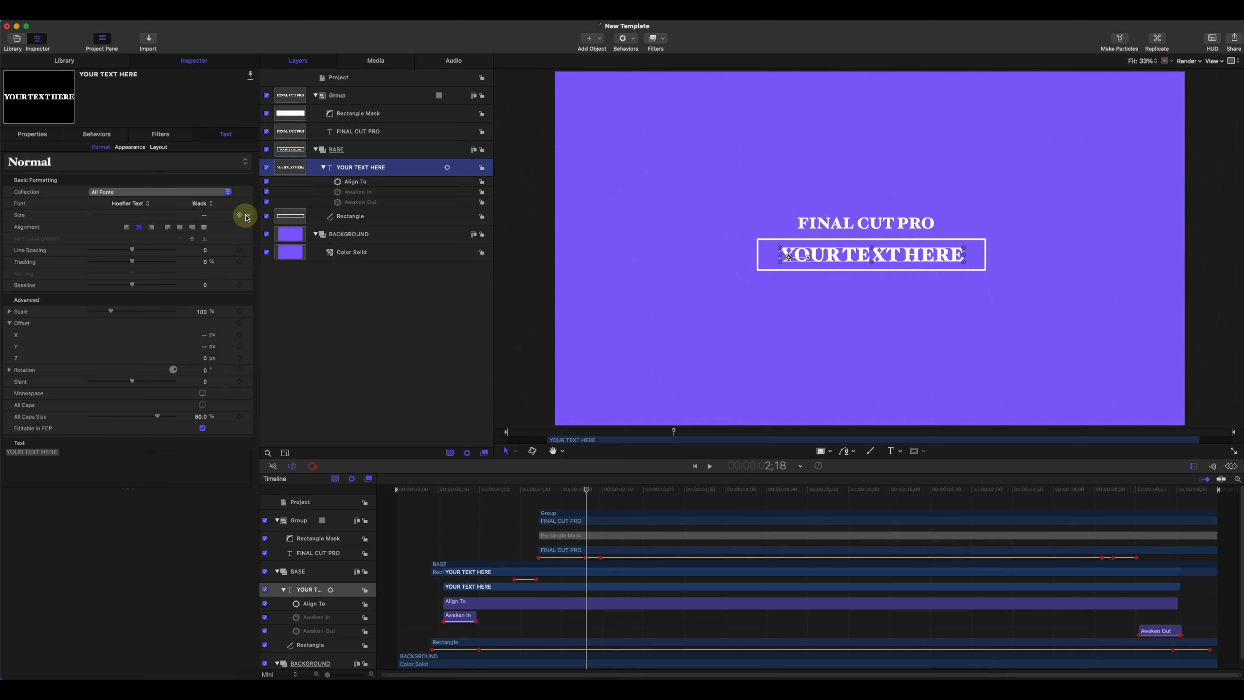
click(250, 215)
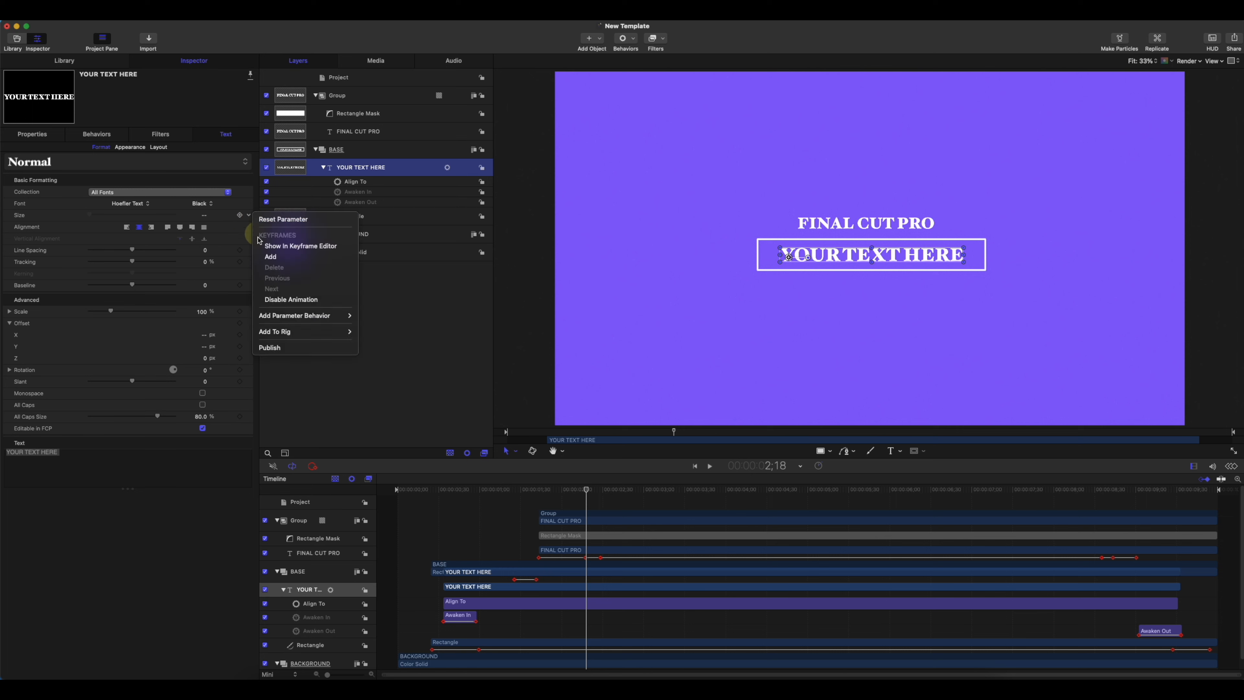
click(305, 349)
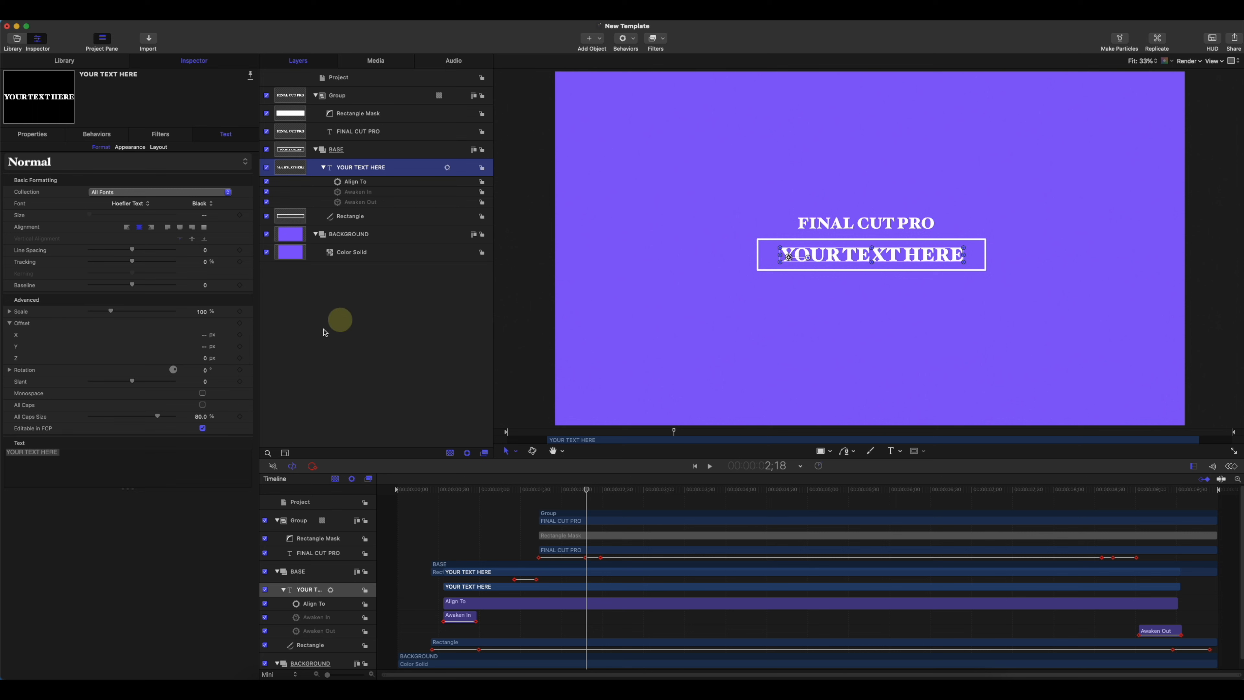
Publish the face Color parameter of YOUR TEXT HERE
click(132, 148)
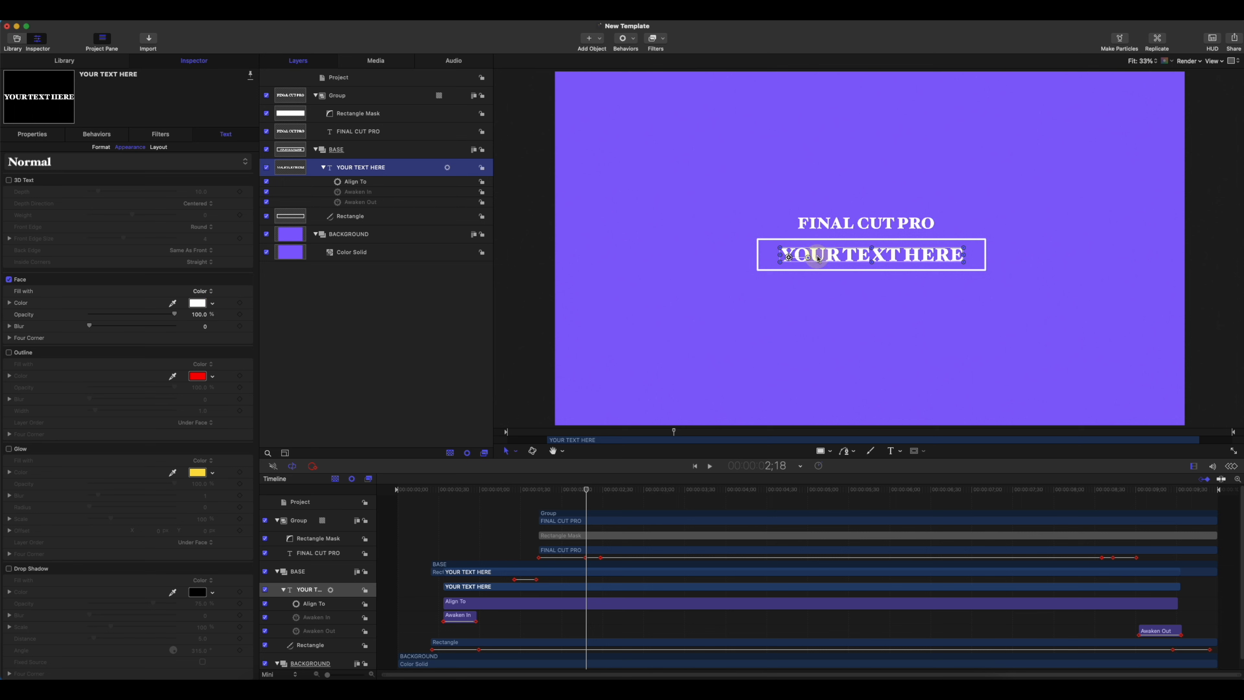
click(250, 304)
click(289, 435)
Add a Link parameter behavior to FINAL CUT PRO's face color, using YOUR TEXT HERE as its source object
click(354, 133)
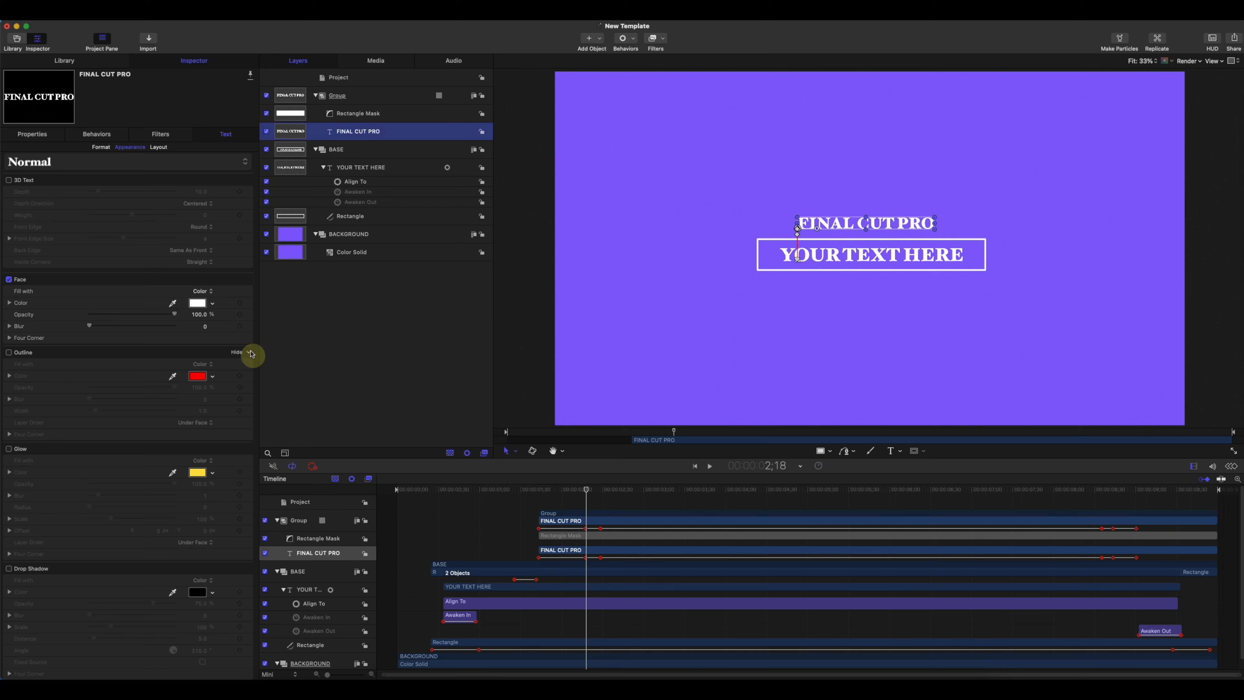
click(249, 304)
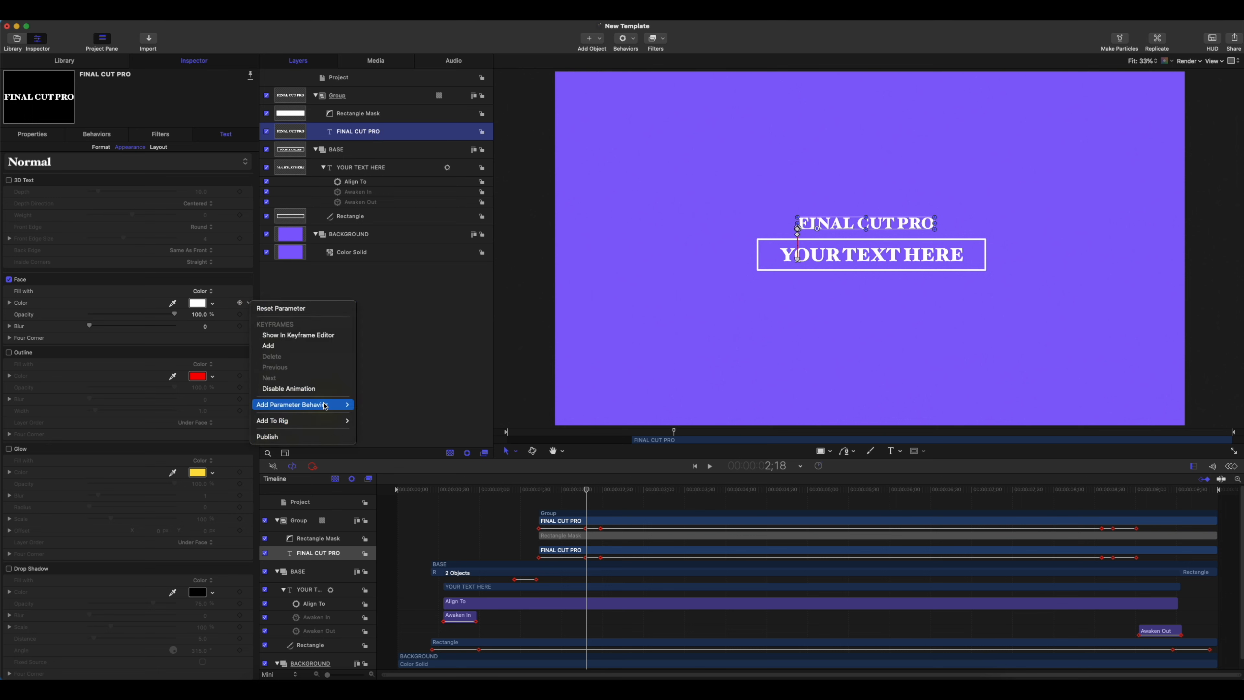
mouse_move(314, 405)
click(376, 448)
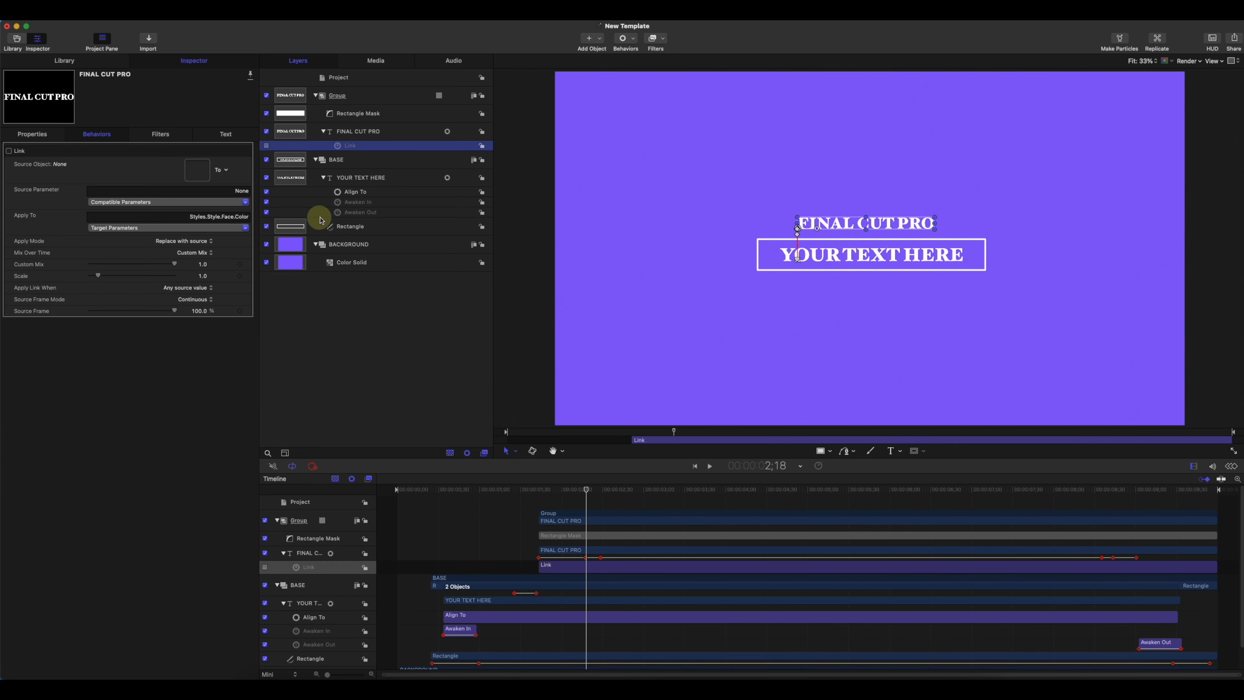
drag(353, 181, 200, 169)
Set the Link behavior's source parameter to Styles, Style, Face, Color, All
click(235, 202)
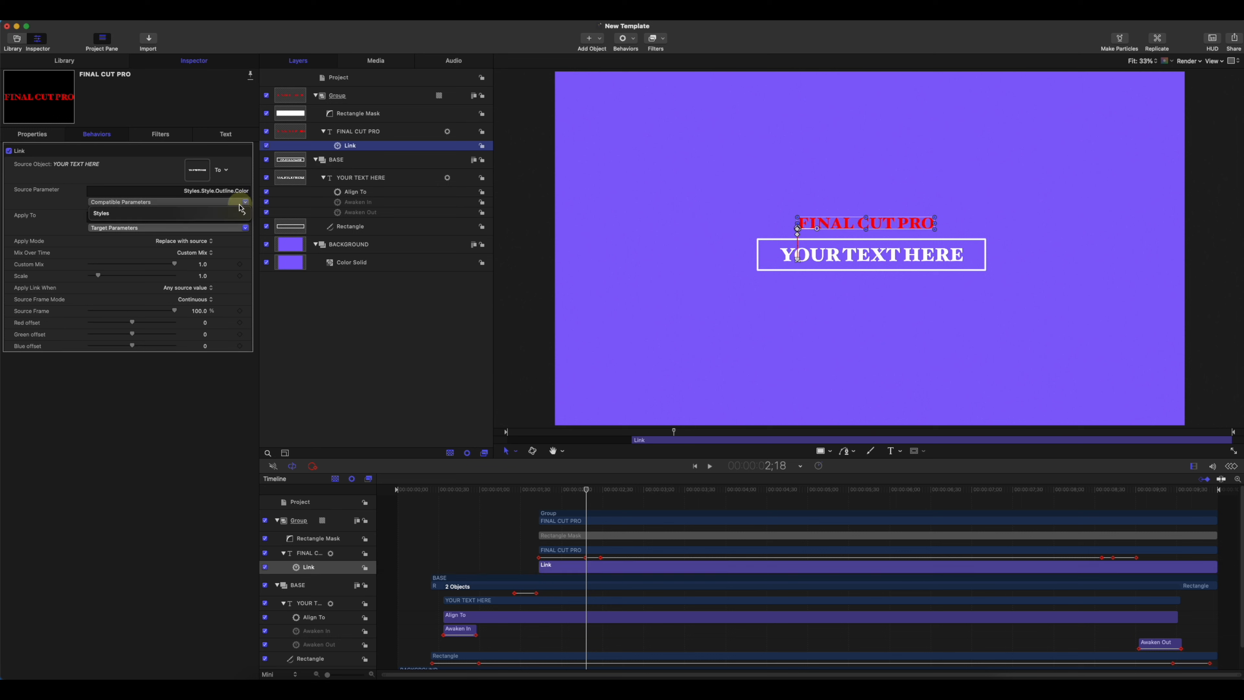
mouse_move(236, 212)
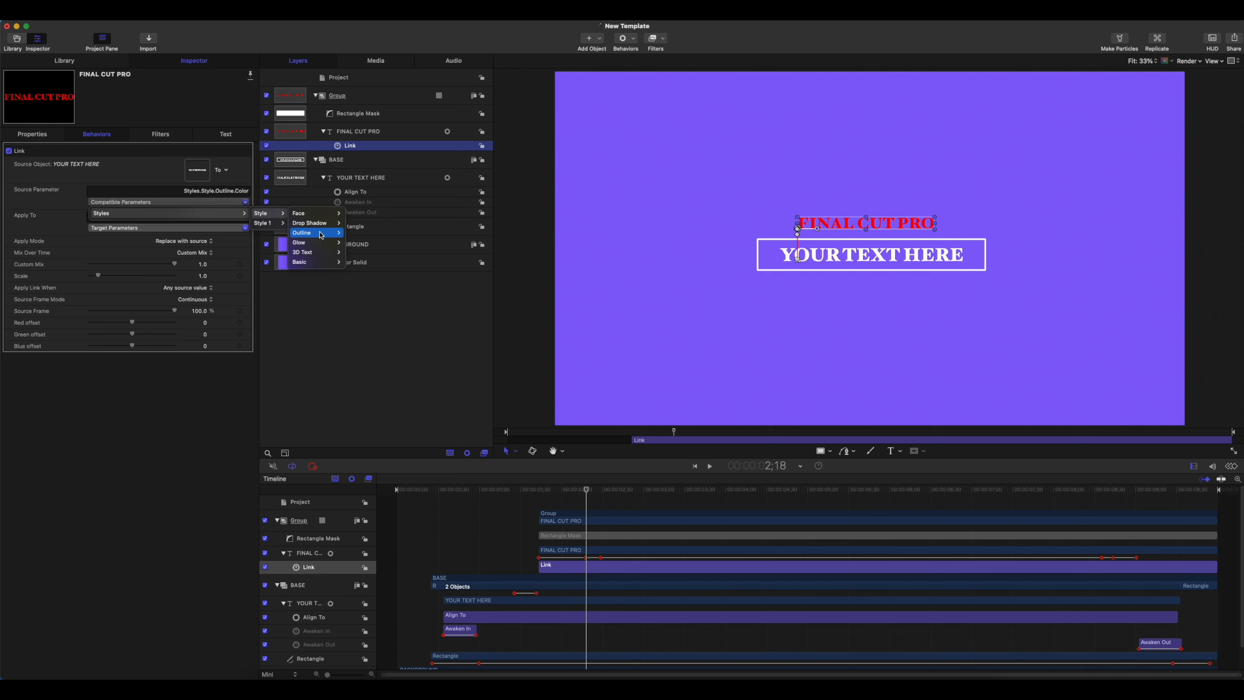
mouse_move(313, 213)
mouse_move(360, 213)
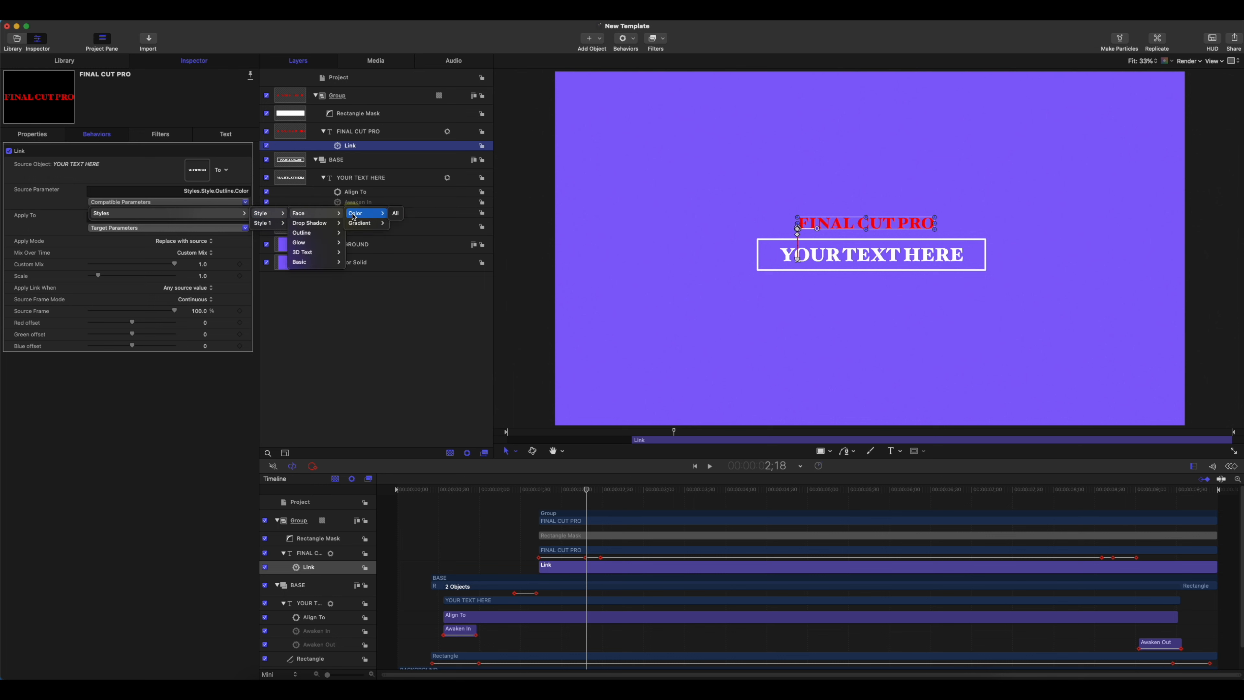
click(401, 213)
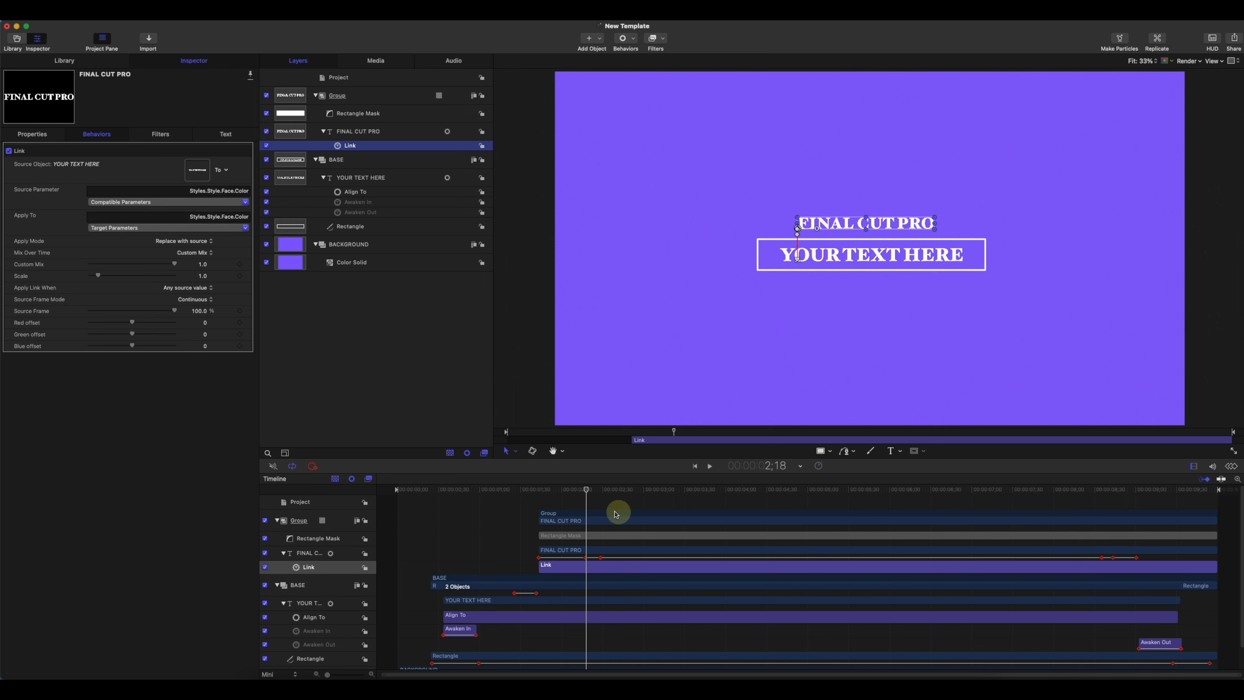
Test the color link by changing YOUR TEXT HERE's face color to teal, and bring it back to a near-white tint
click(358, 178)
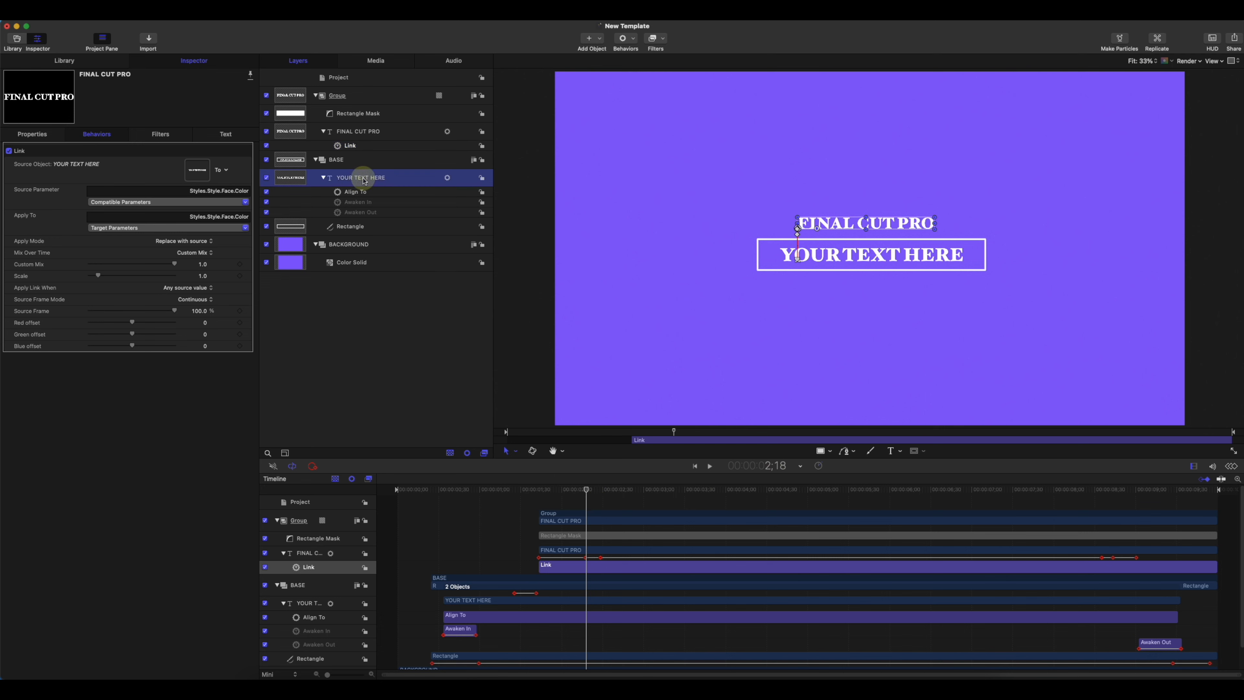
click(212, 303)
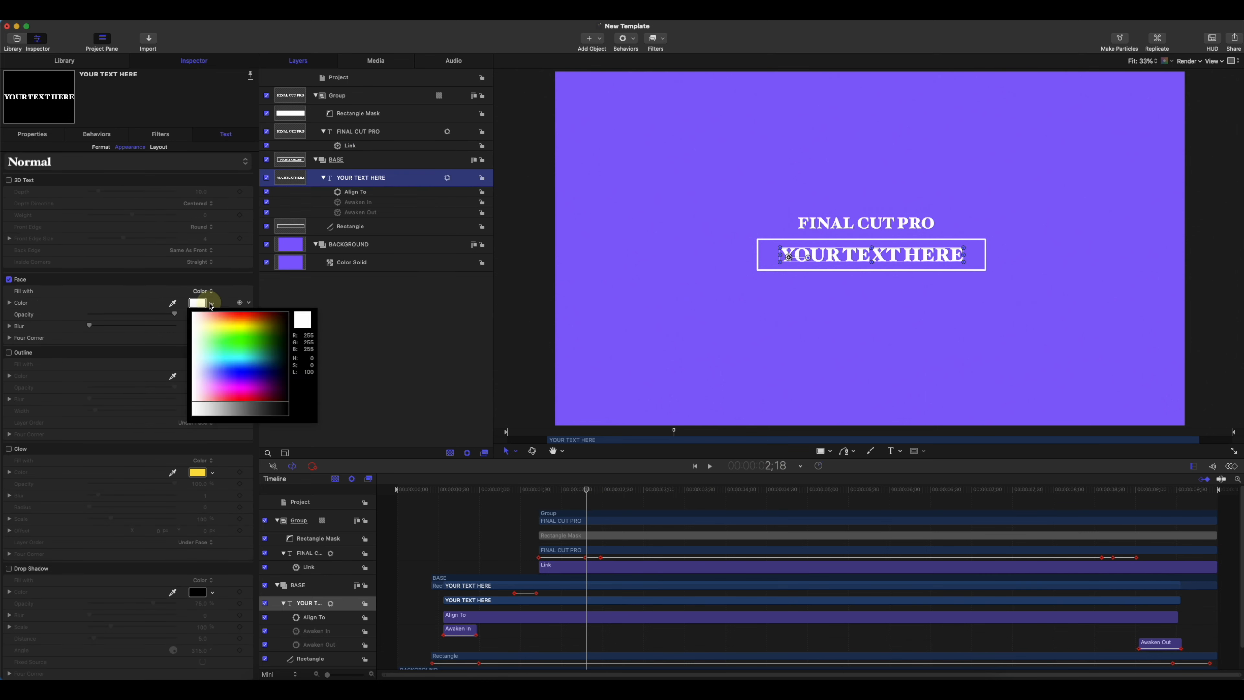
click(242, 358)
mouse_move(245, 352)
mouse_down()
mouse_move(260, 373)
mouse_move(260, 355)
mouse_up()
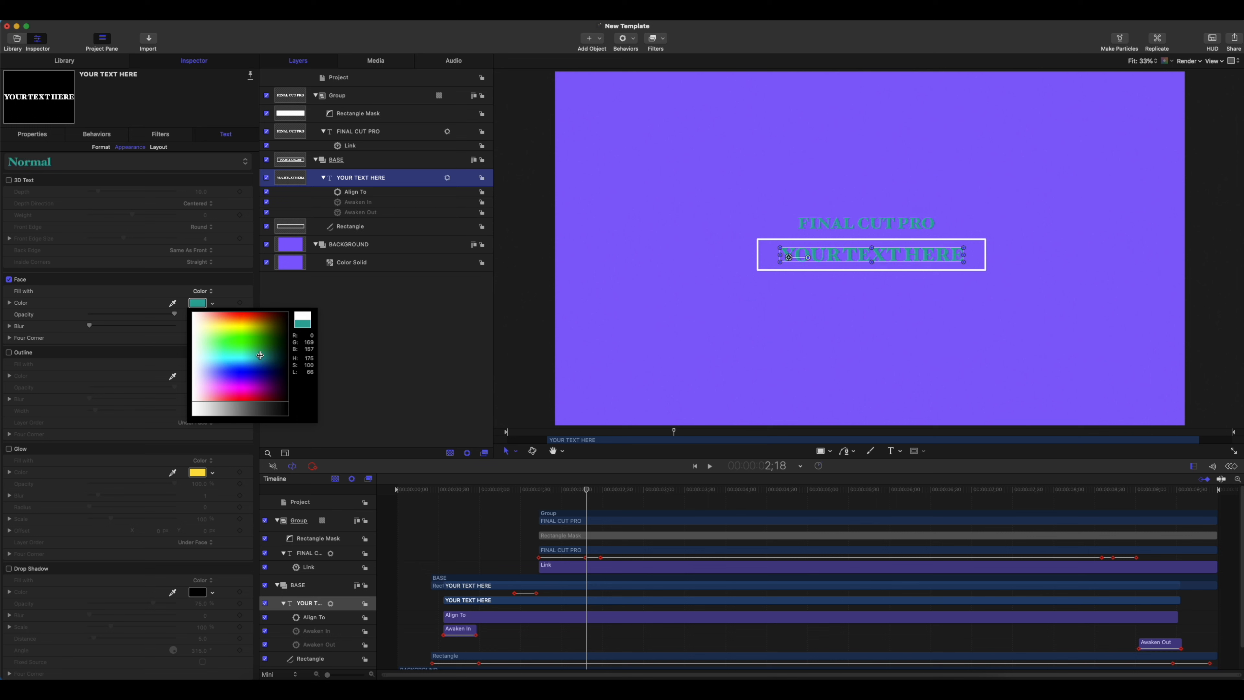
drag(260, 356, 200, 366)
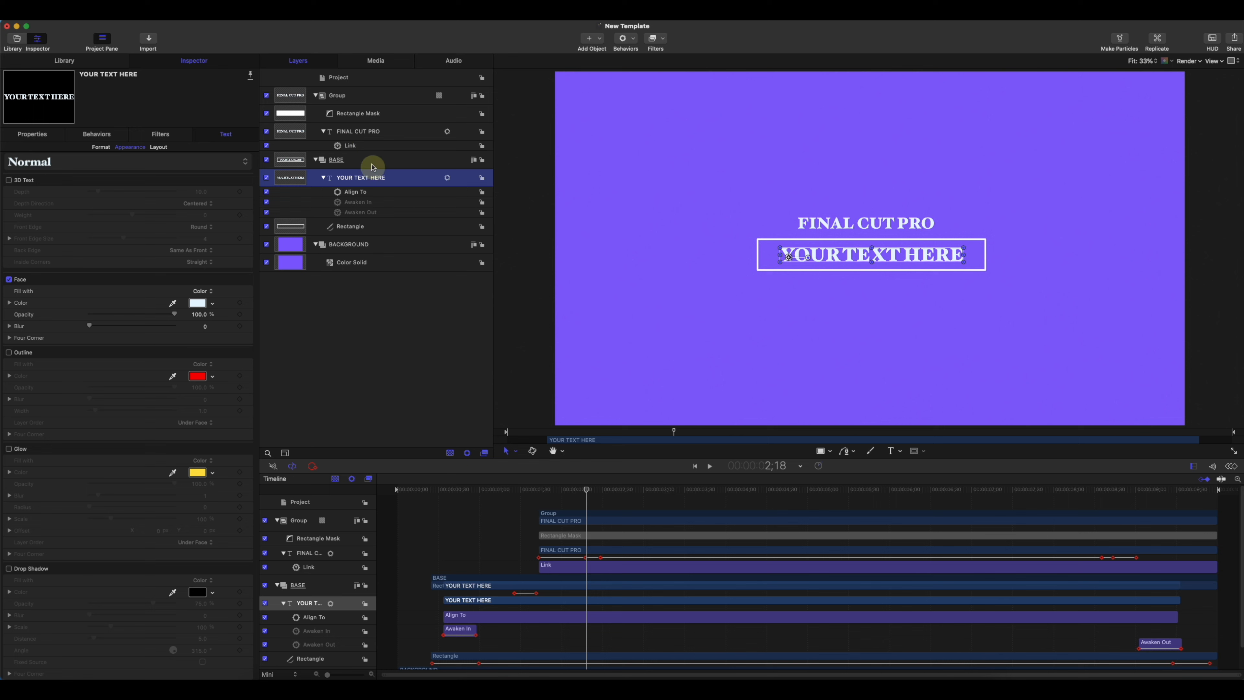
Publish the Text parameter of FINAL CUT PRO for editing in Final Cut Pro
click(361, 131)
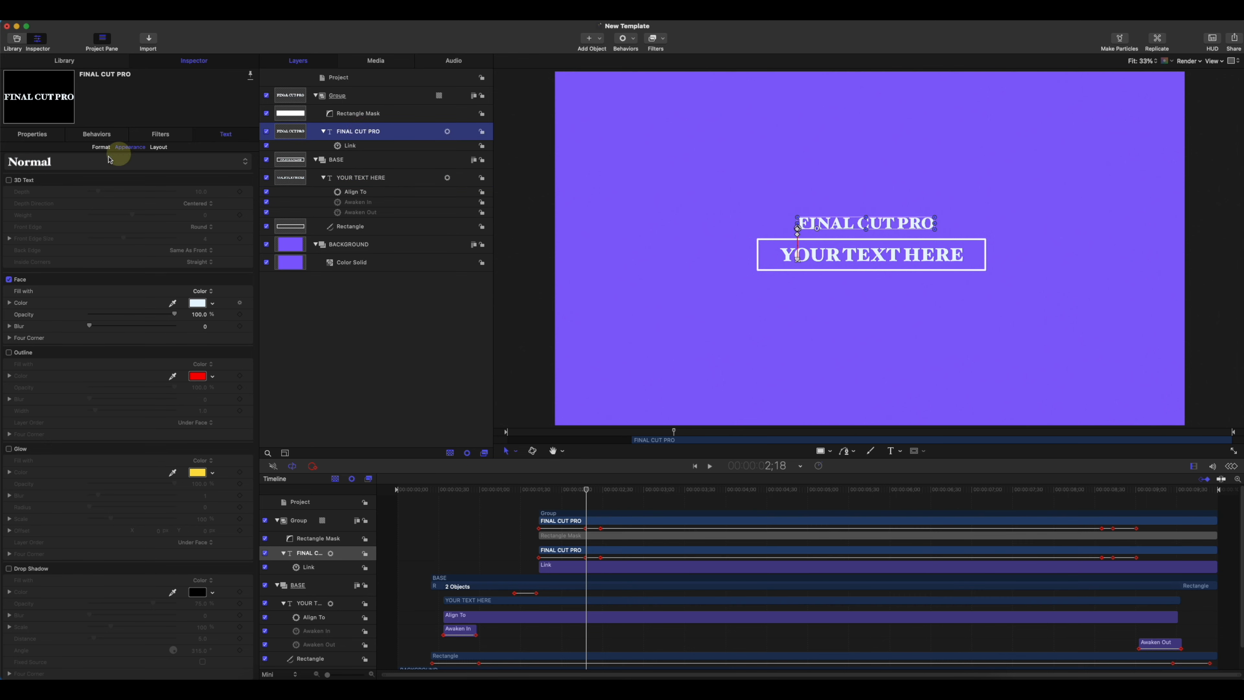
click(34, 134)
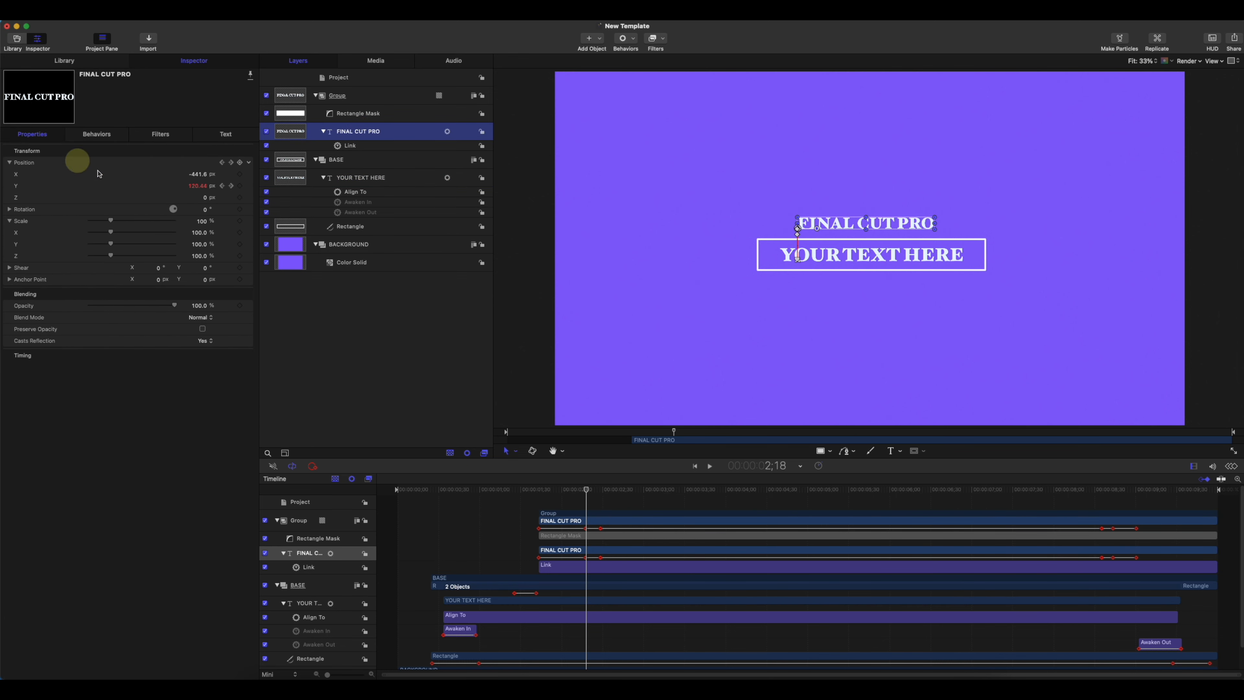
click(226, 134)
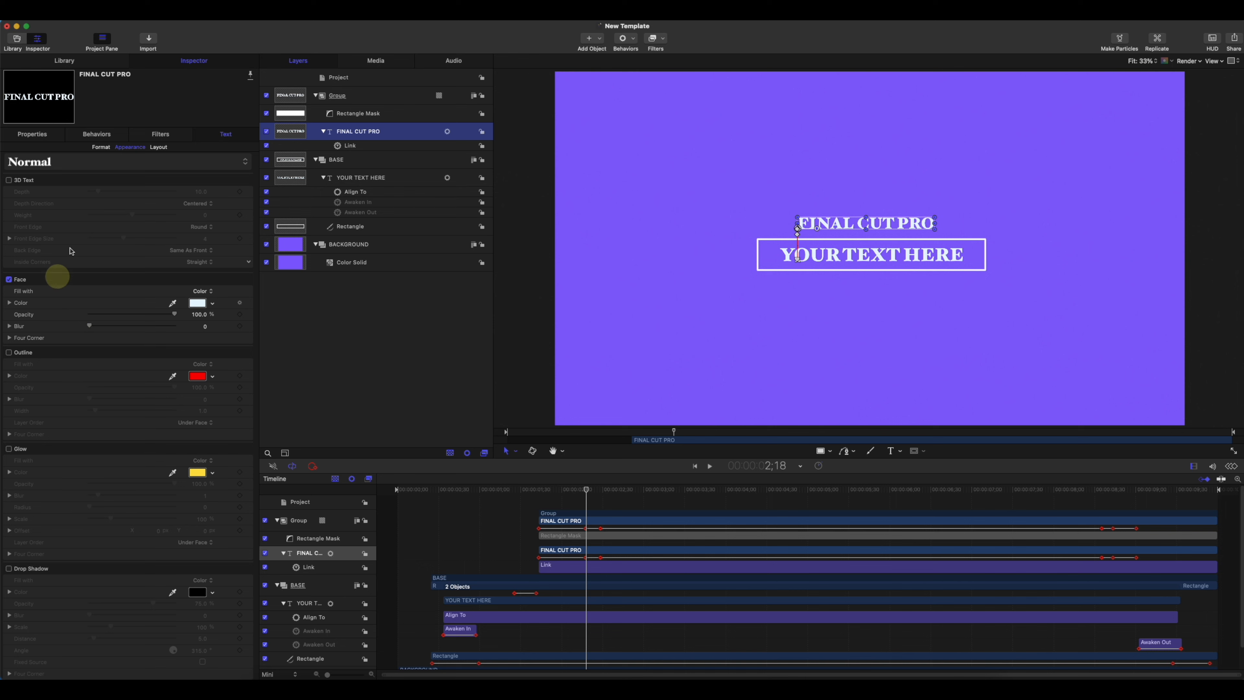
click(99, 147)
click(250, 410)
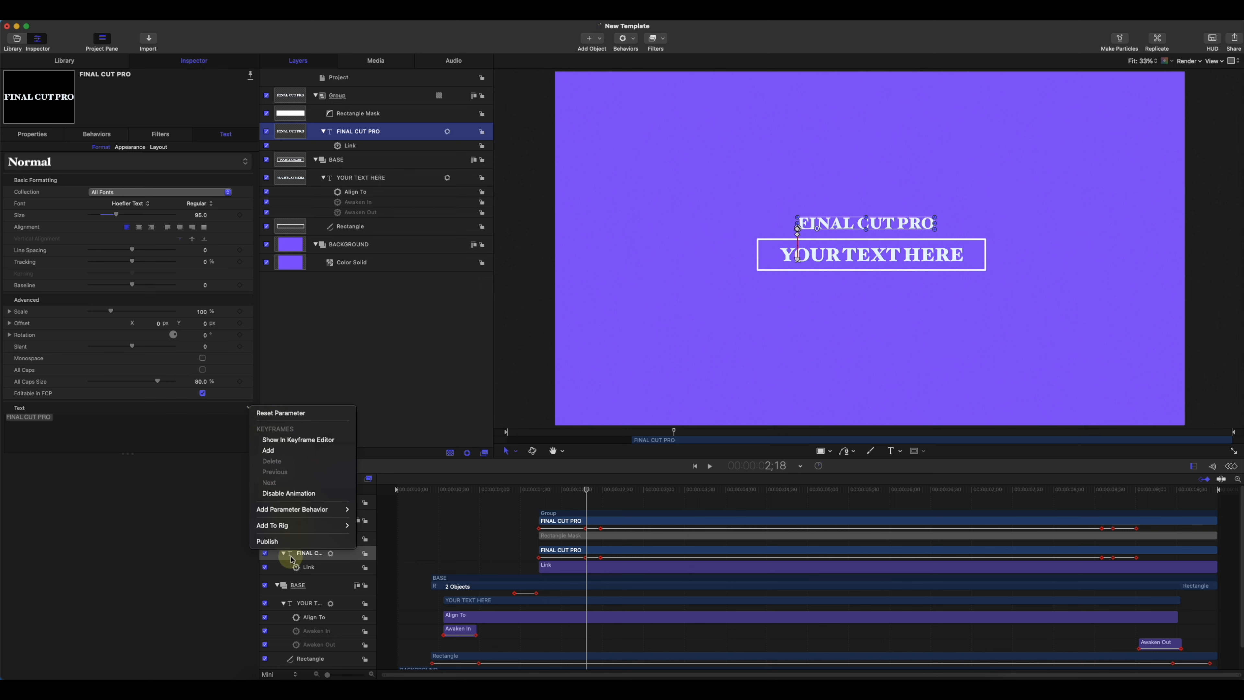
click(213, 386)
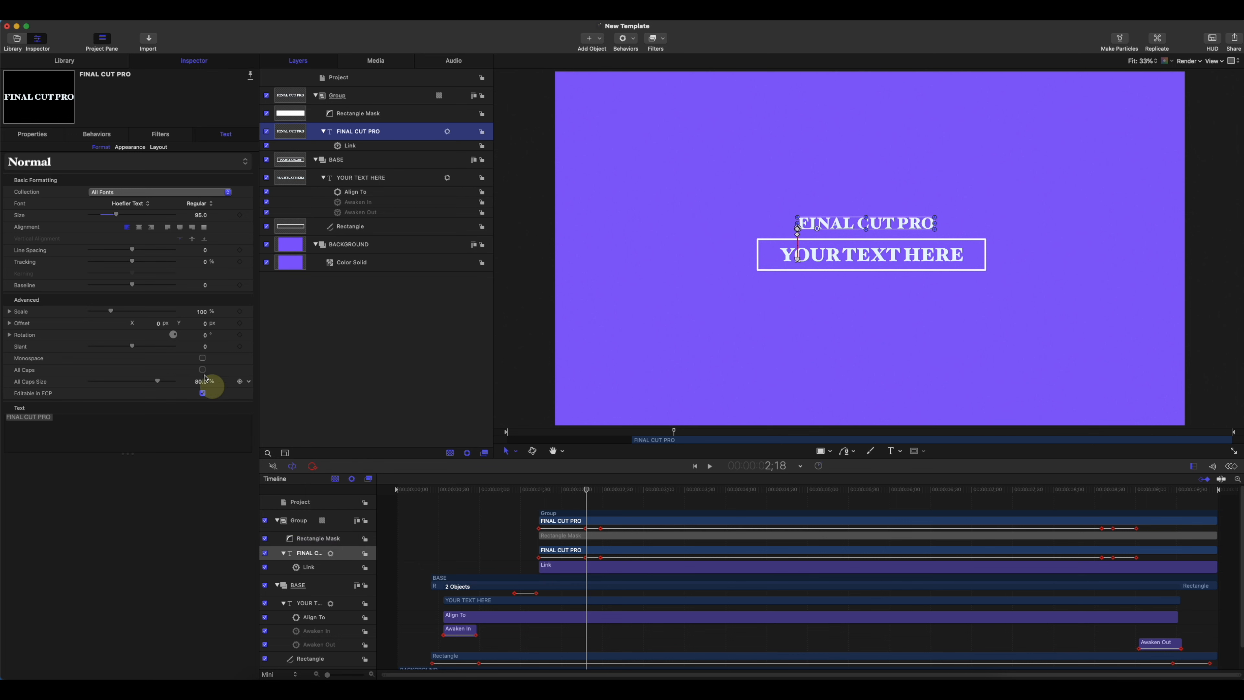
Publish the Font, Size and Alignment parameters of FINAL CUT PRO
click(248, 204)
click(284, 337)
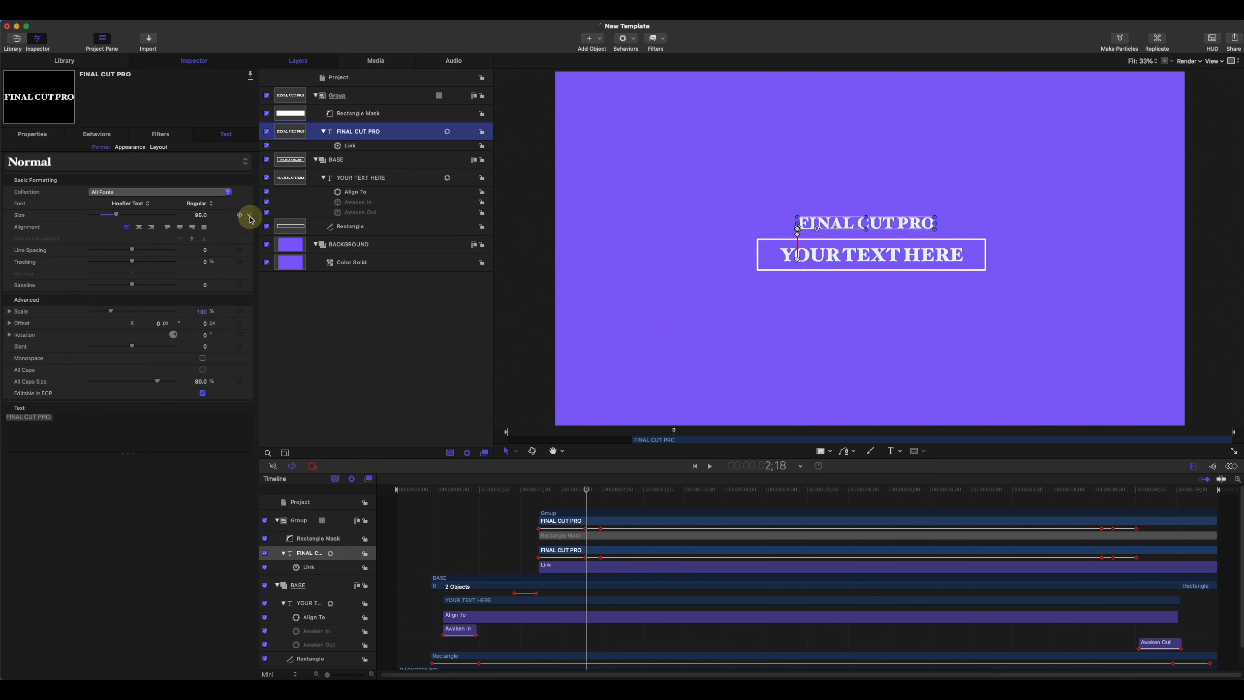
click(251, 217)
click(285, 348)
click(252, 227)
click(287, 361)
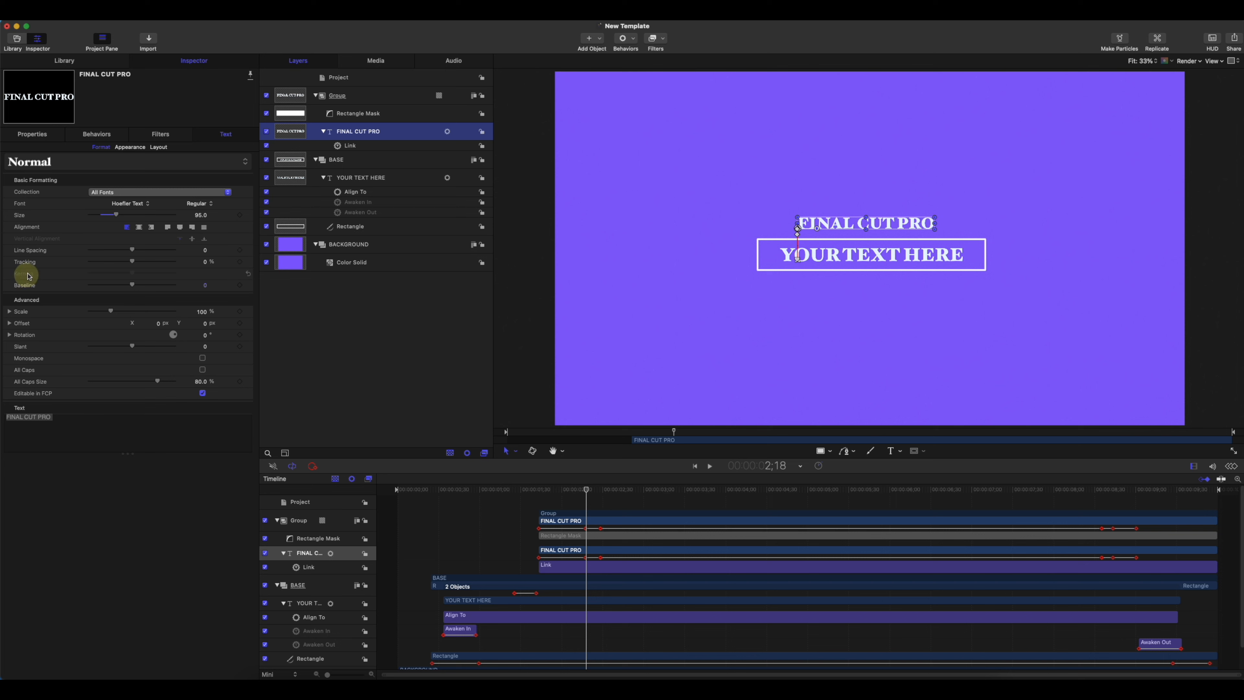
Set FINAL CUT PRO to the Black typeface with about 2.28% tracking, and review the project's published parameters
drag(132, 265, 191, 273)
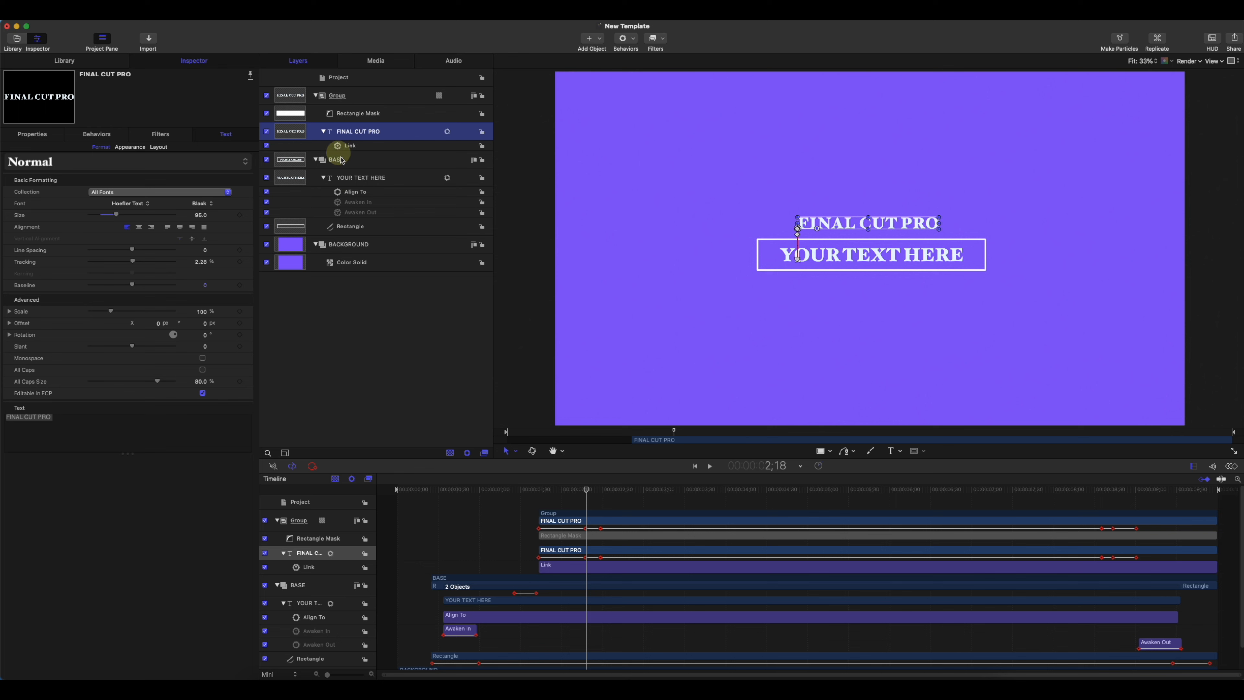
click(345, 80)
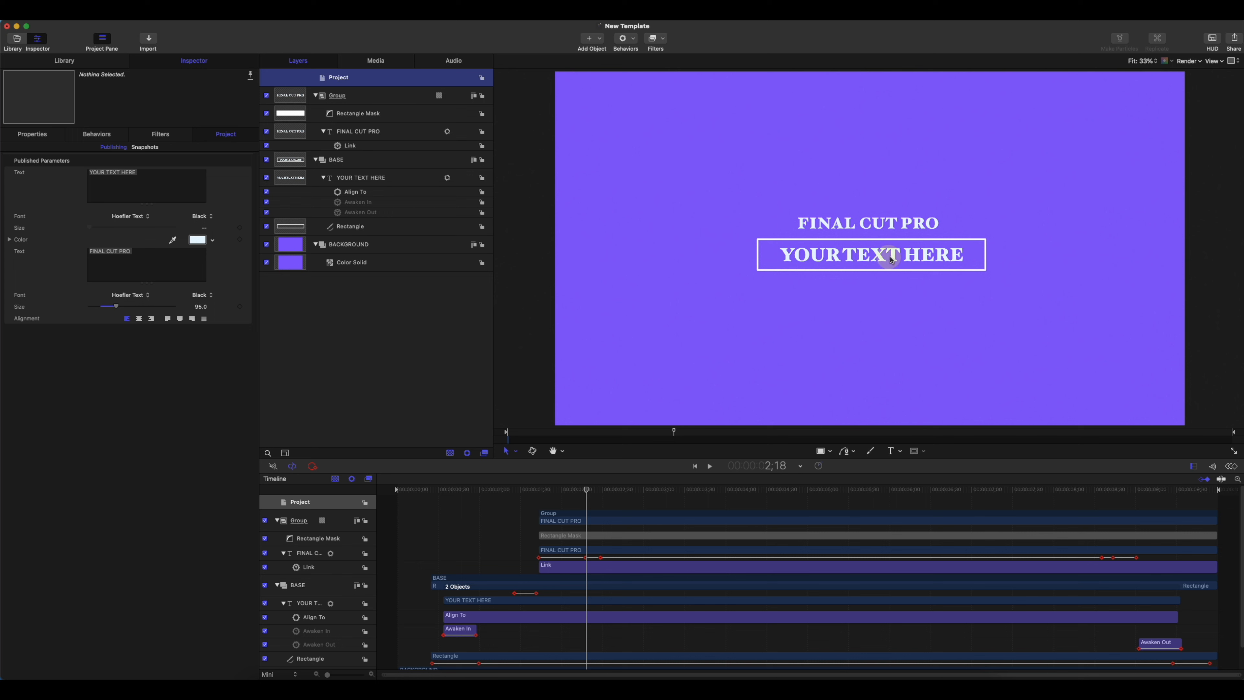
Add a Link parameter behavior to the outline Brush Color of the Rectangle in the BASE group
click(361, 234)
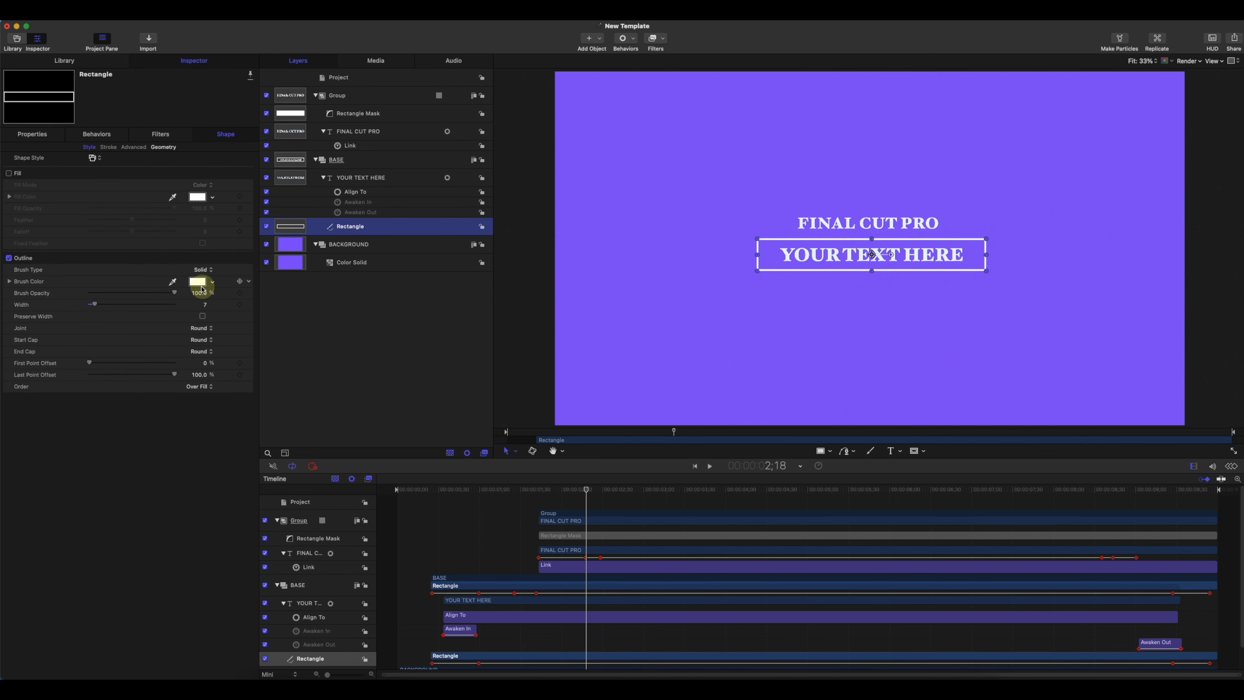
click(248, 282)
mouse_move(311, 401)
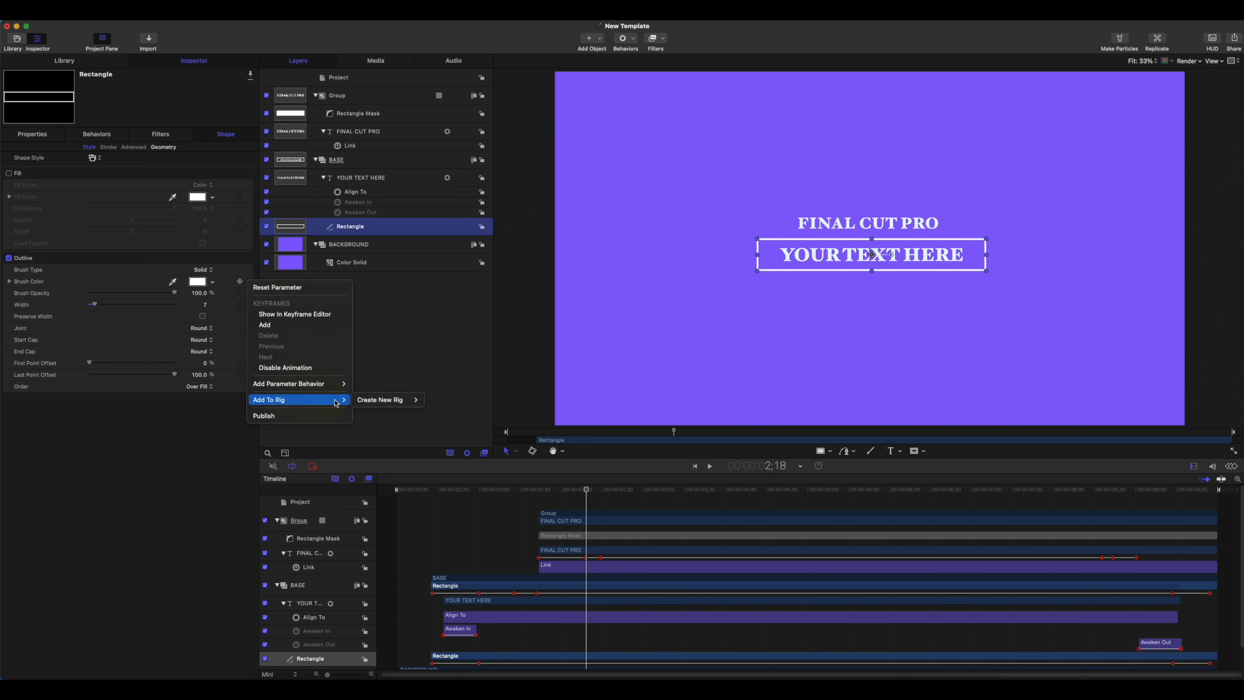
mouse_move(335, 386)
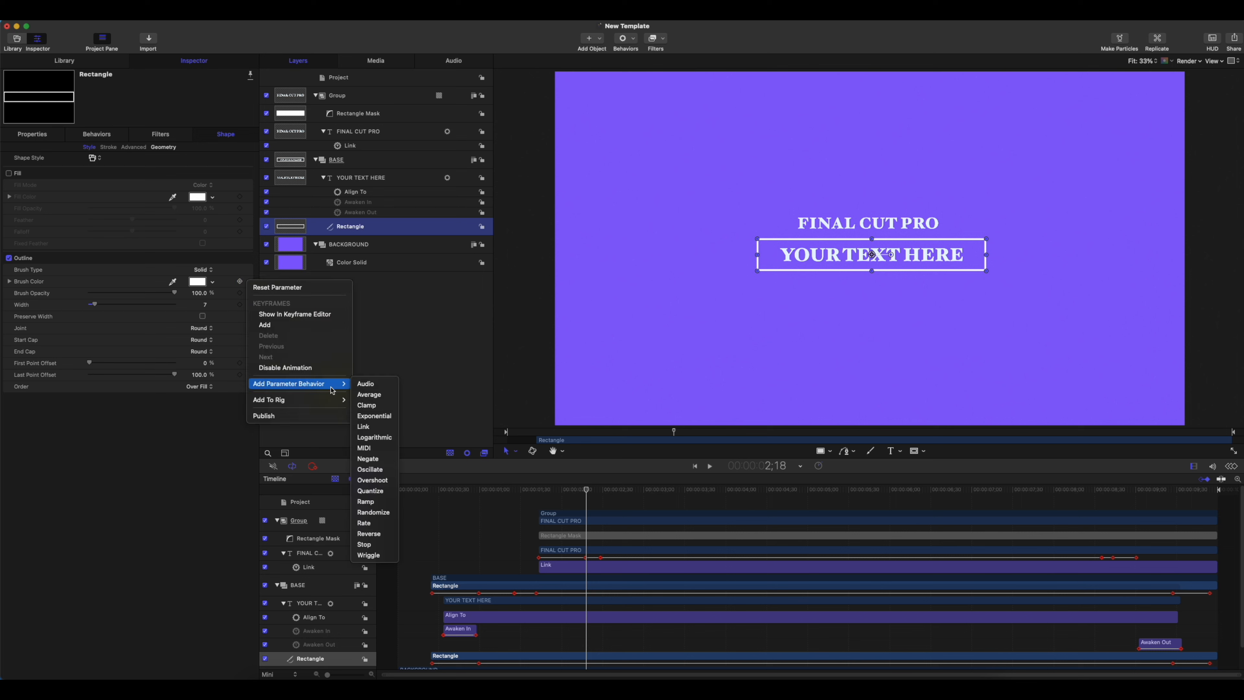
click(377, 423)
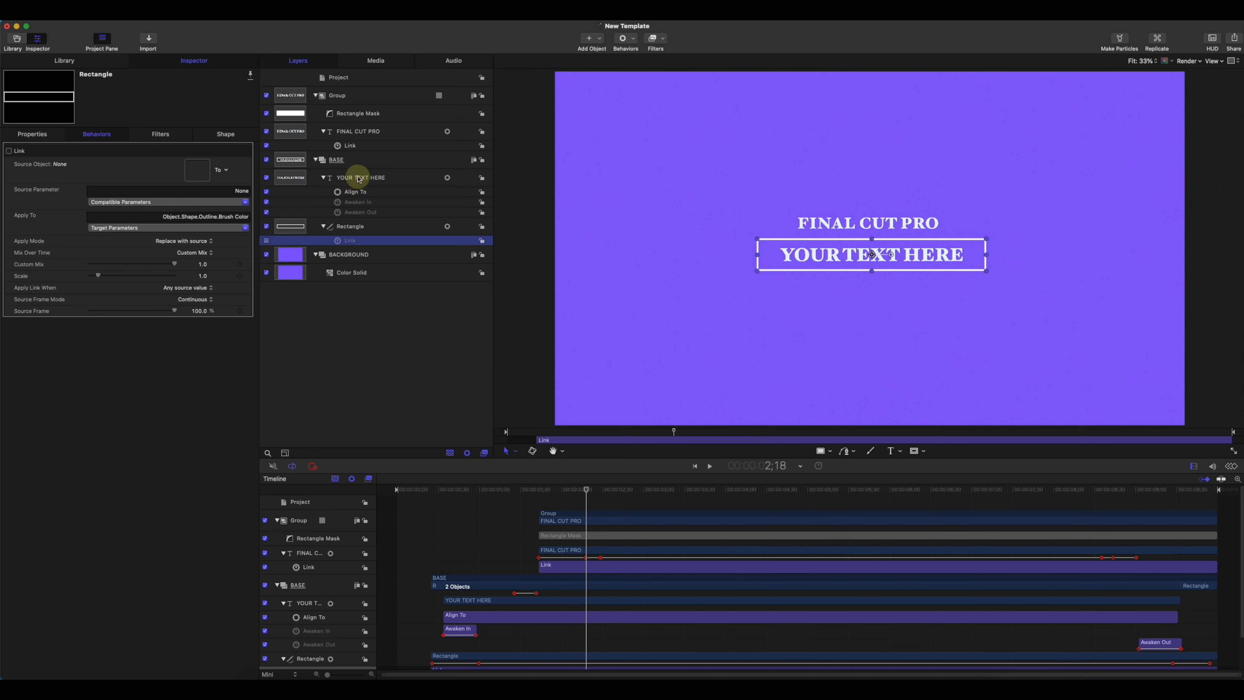
Set YOUR TEXT HERE as the Rectangle link's source object and its Style Face Color as the source parameter
drag(359, 179, 201, 169)
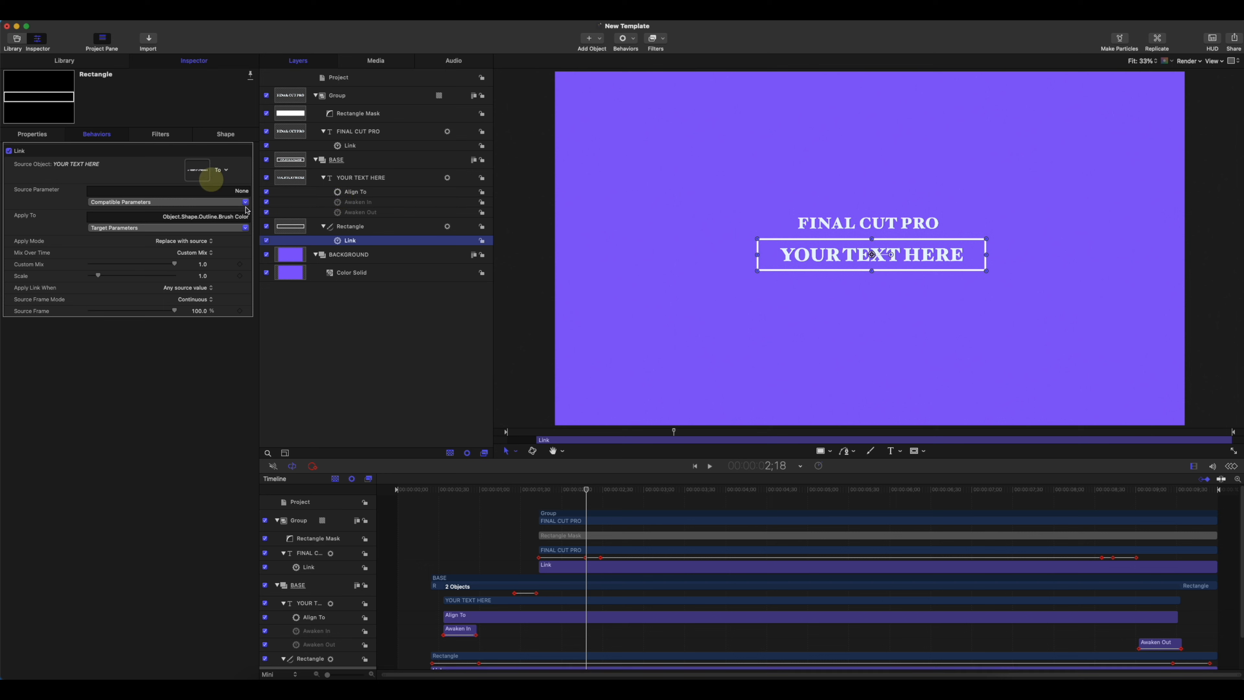
click(231, 203)
mouse_move(235, 213)
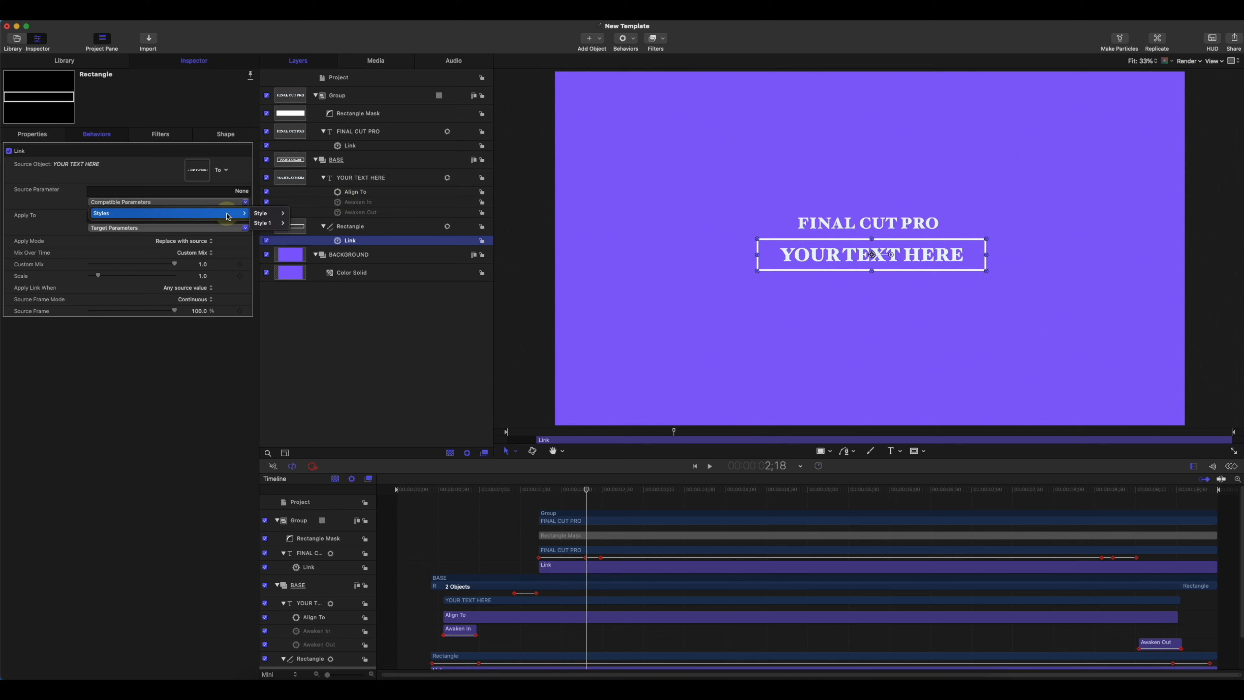
mouse_move(316, 213)
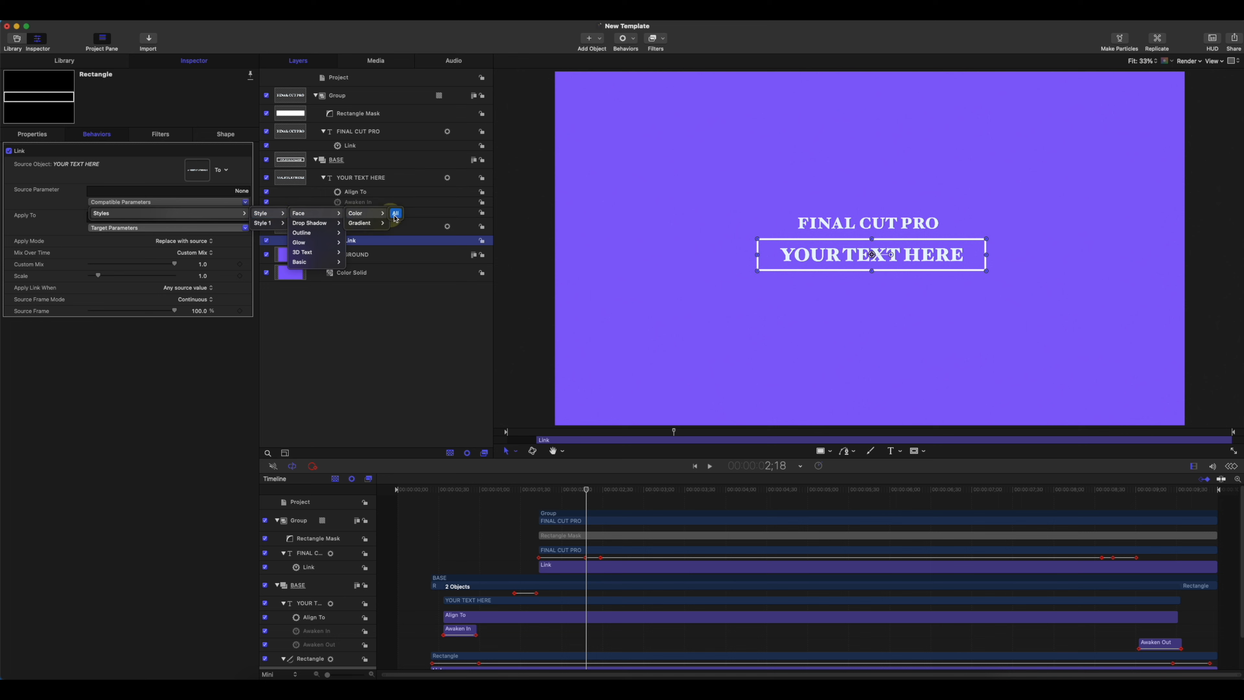
click(397, 214)
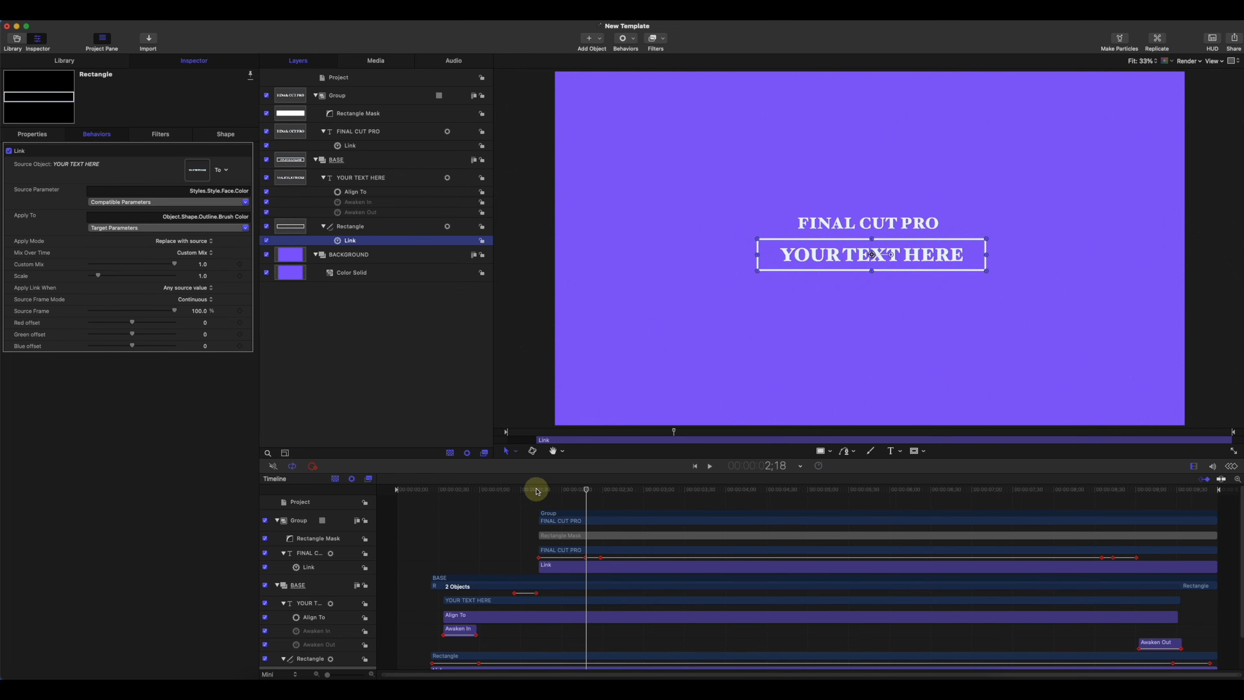
Test the color link by changing YOUR TEXT HERE's face color to green, and restore the near-white color
click(357, 182)
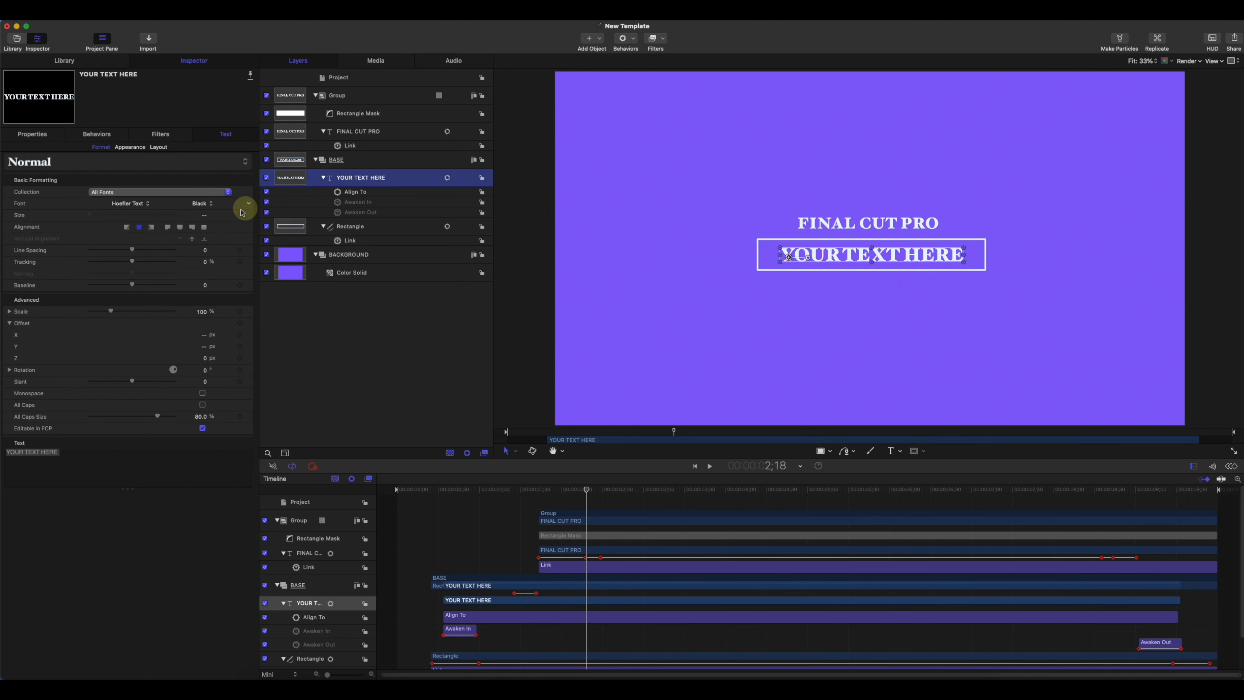
click(130, 147)
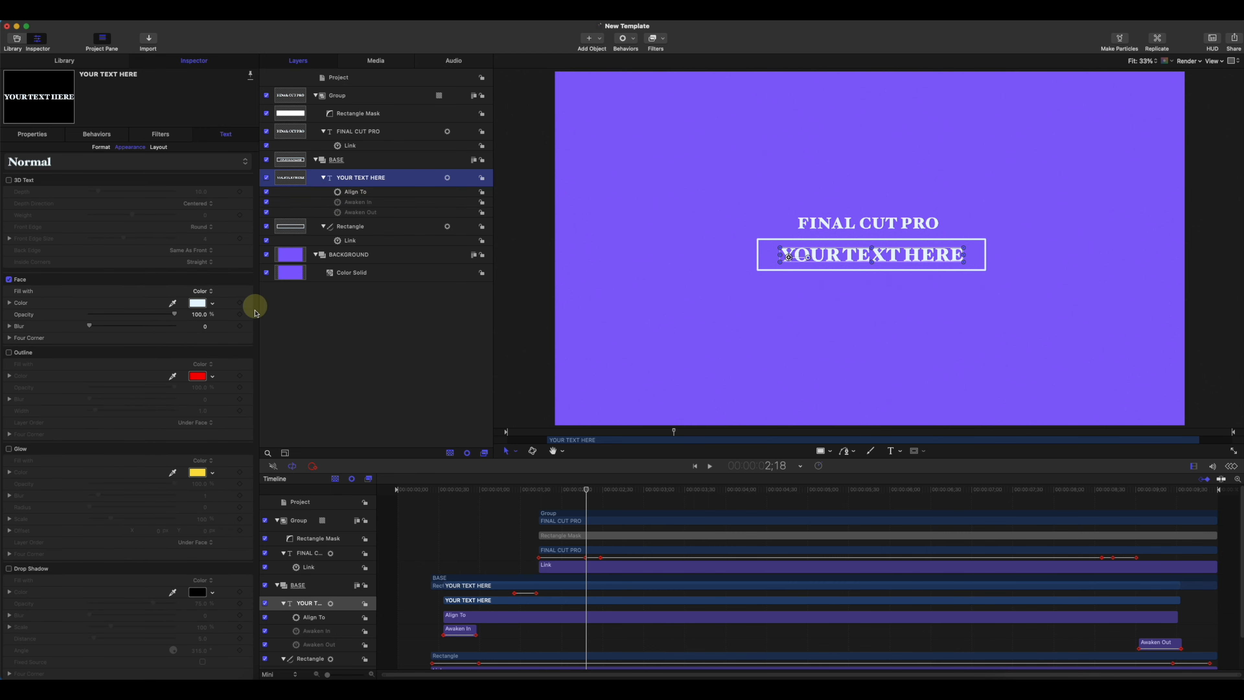
click(213, 303)
drag(218, 317, 245, 346)
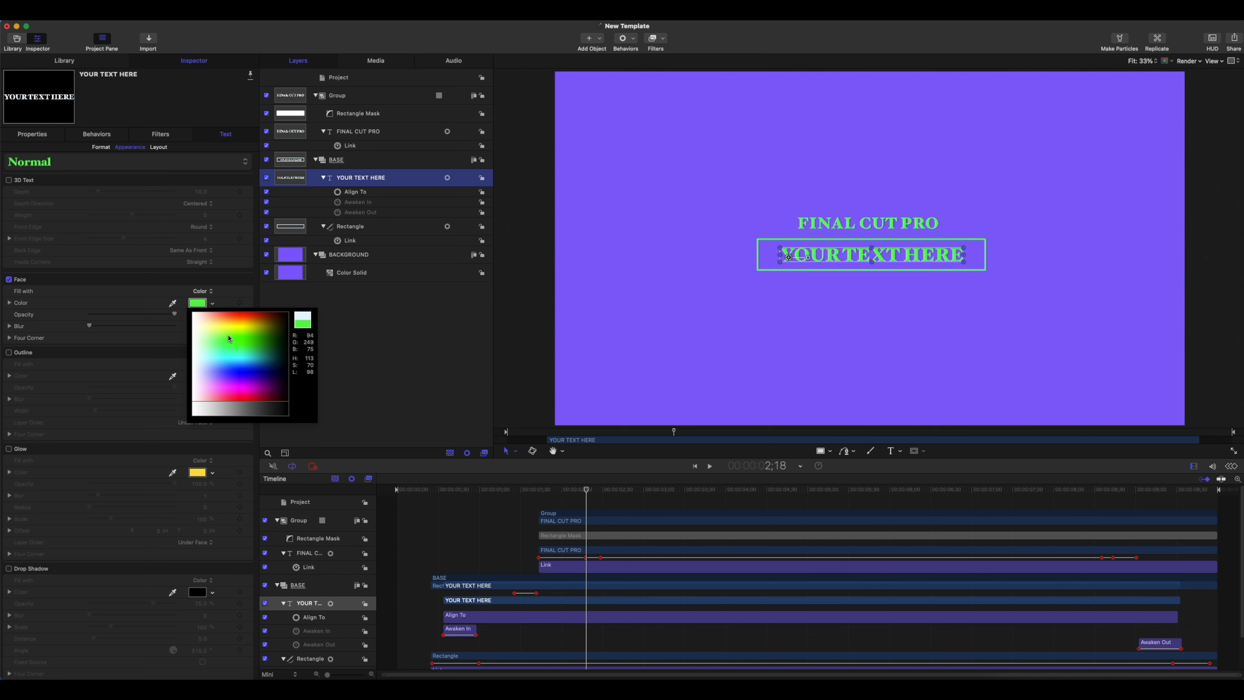
click(438, 333)
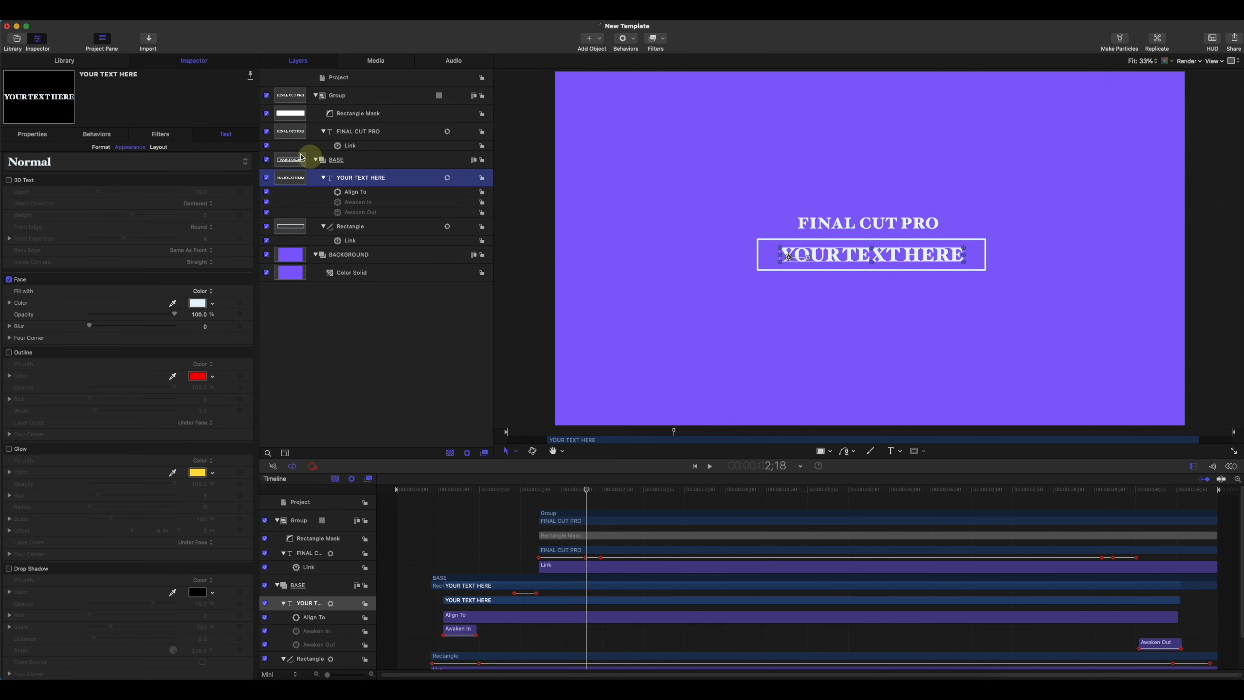
Publish the Color parameter of the Color Solid in the BACKGROUND group
click(345, 256)
click(350, 273)
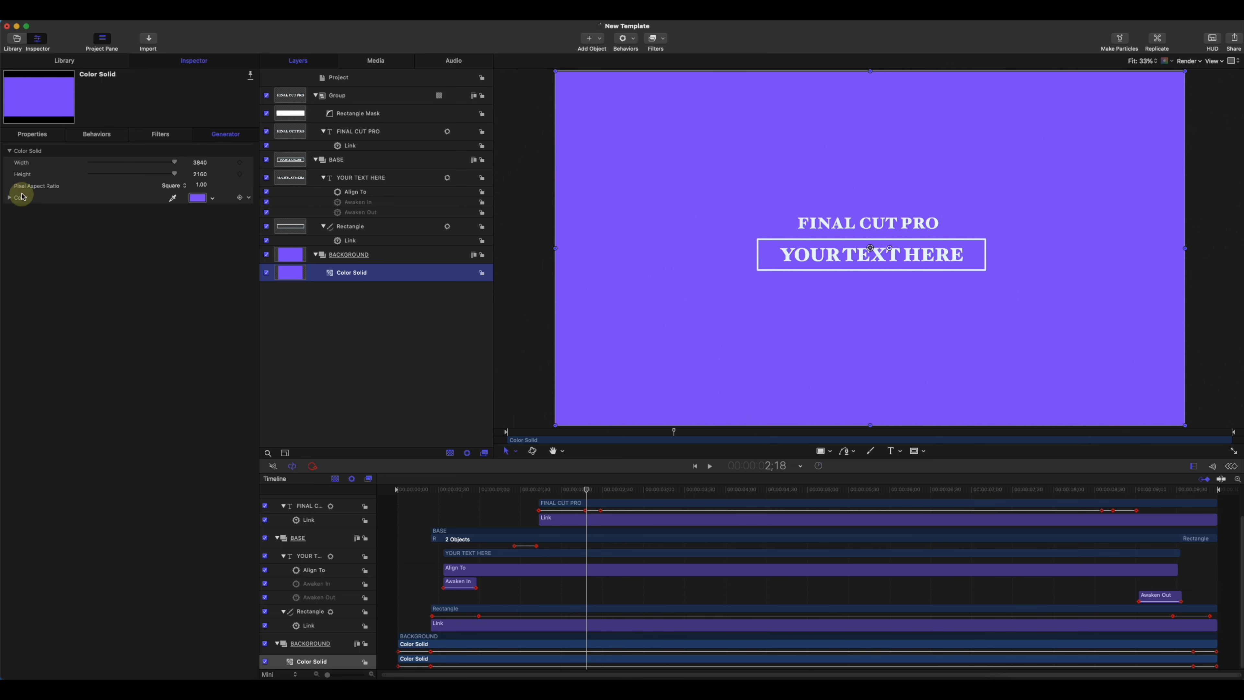
click(246, 199)
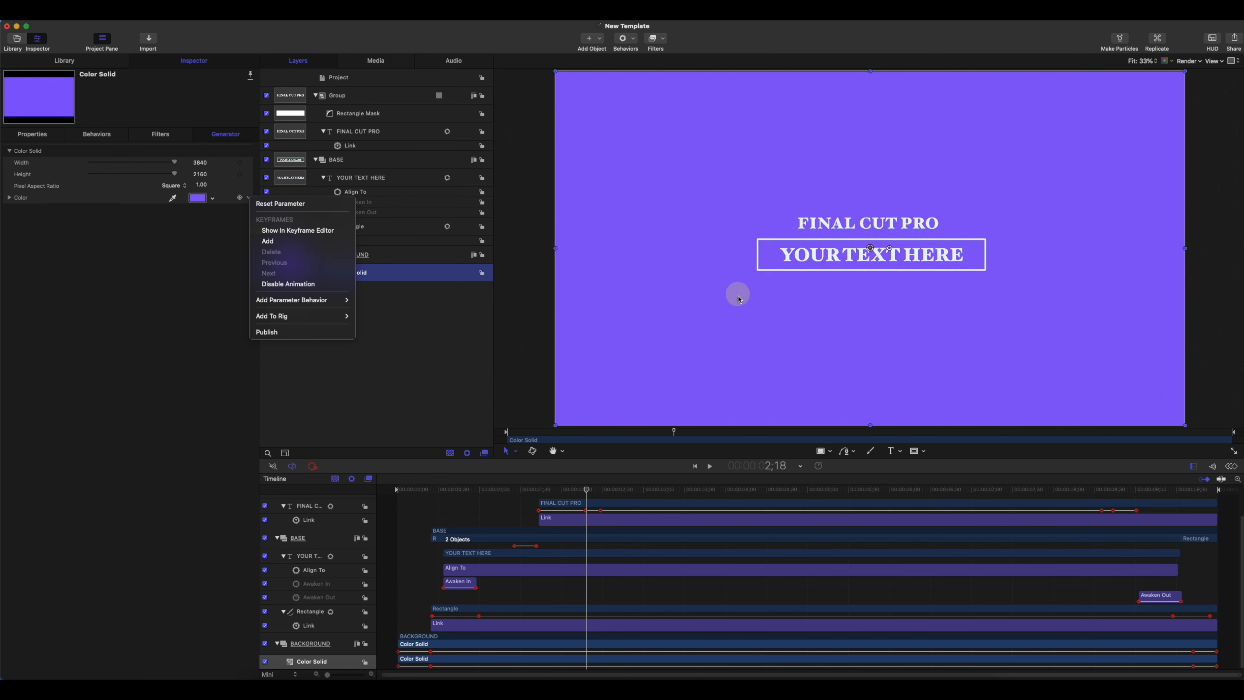
click(307, 333)
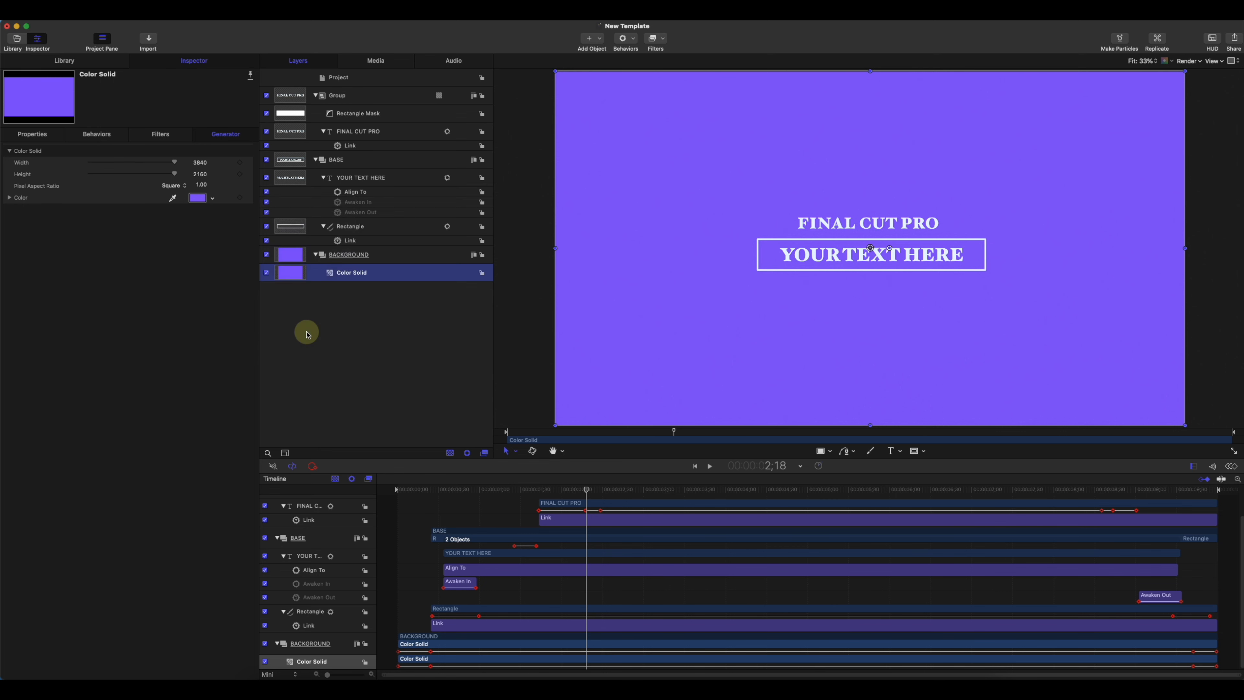
Rename the project's published FINAL CUT PRO text parameter to Text 2 and the purple color parameter to Background Color
click(348, 76)
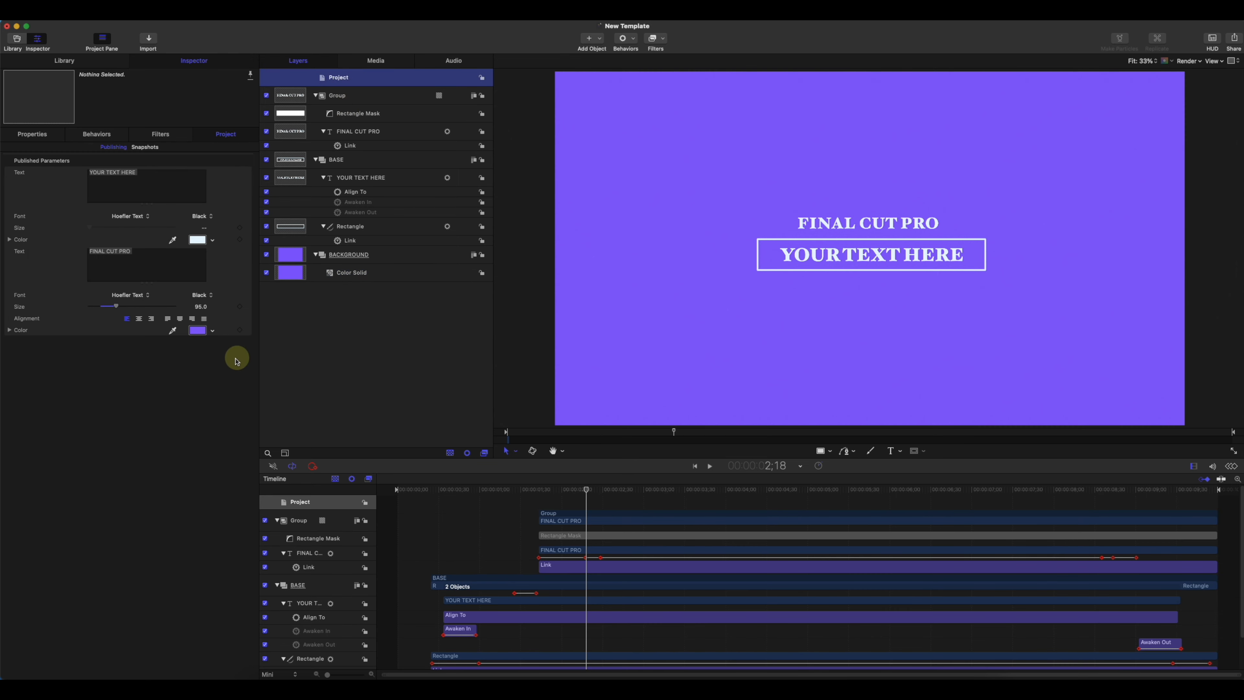
click(18, 348)
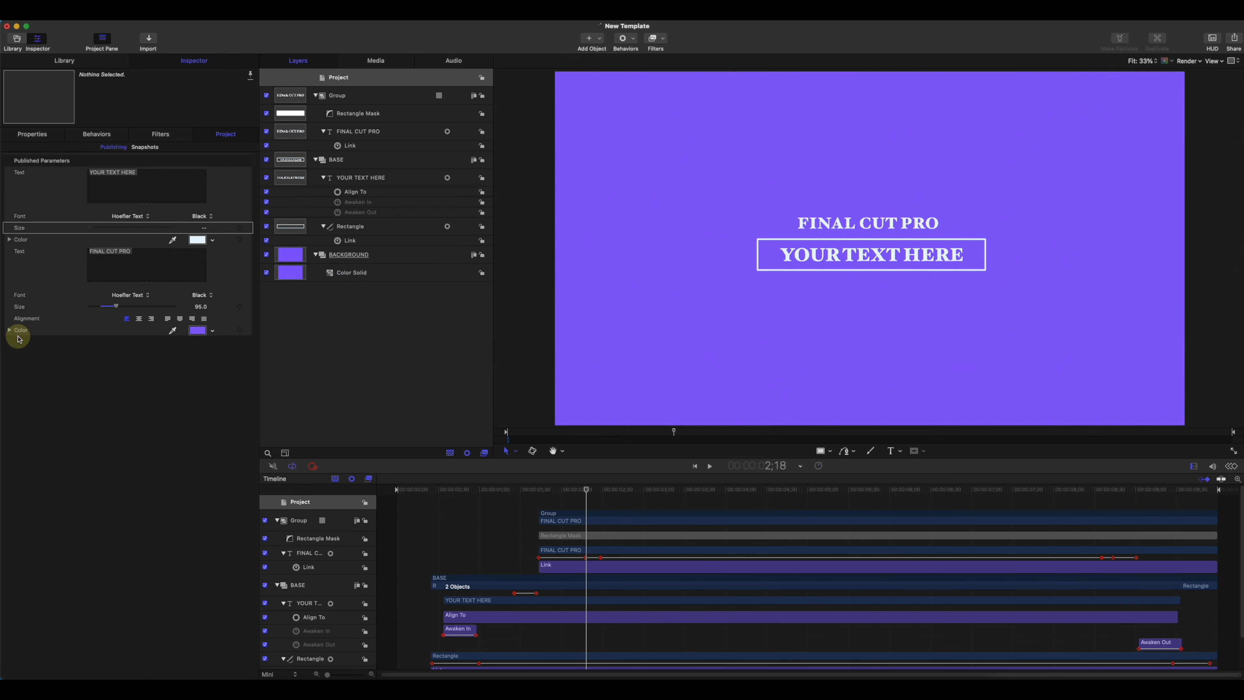
click(26, 253)
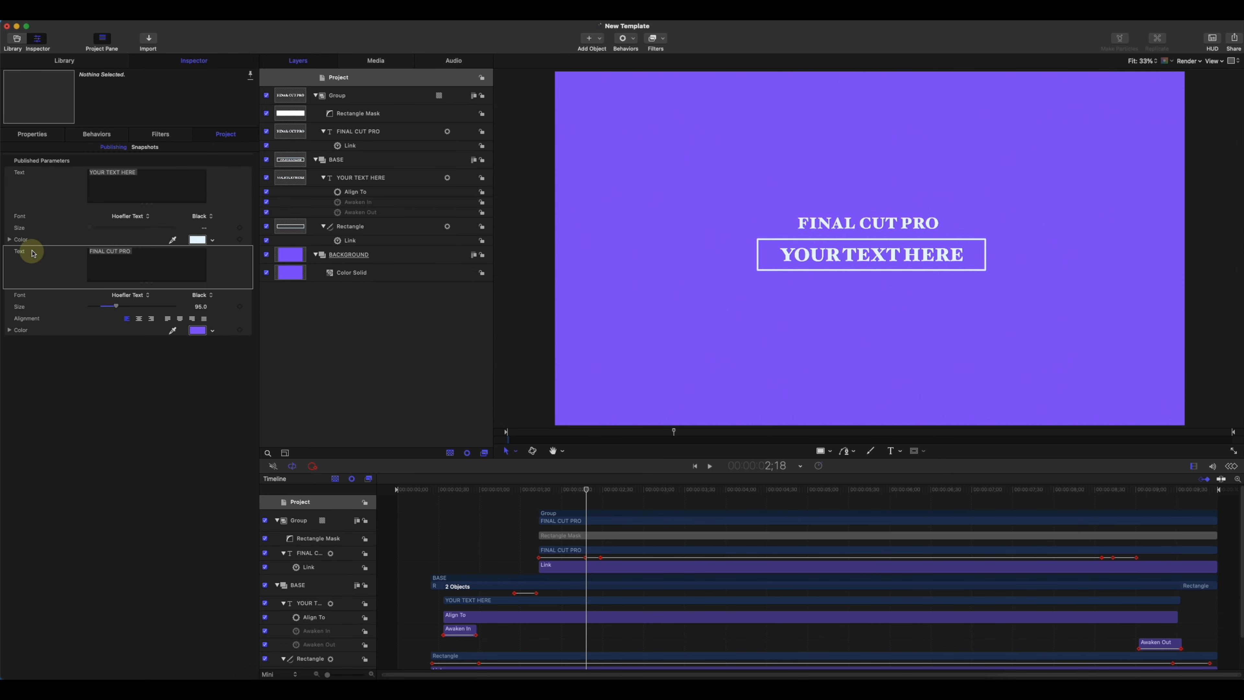
double_click(38, 254)
text(2)
key(Return)
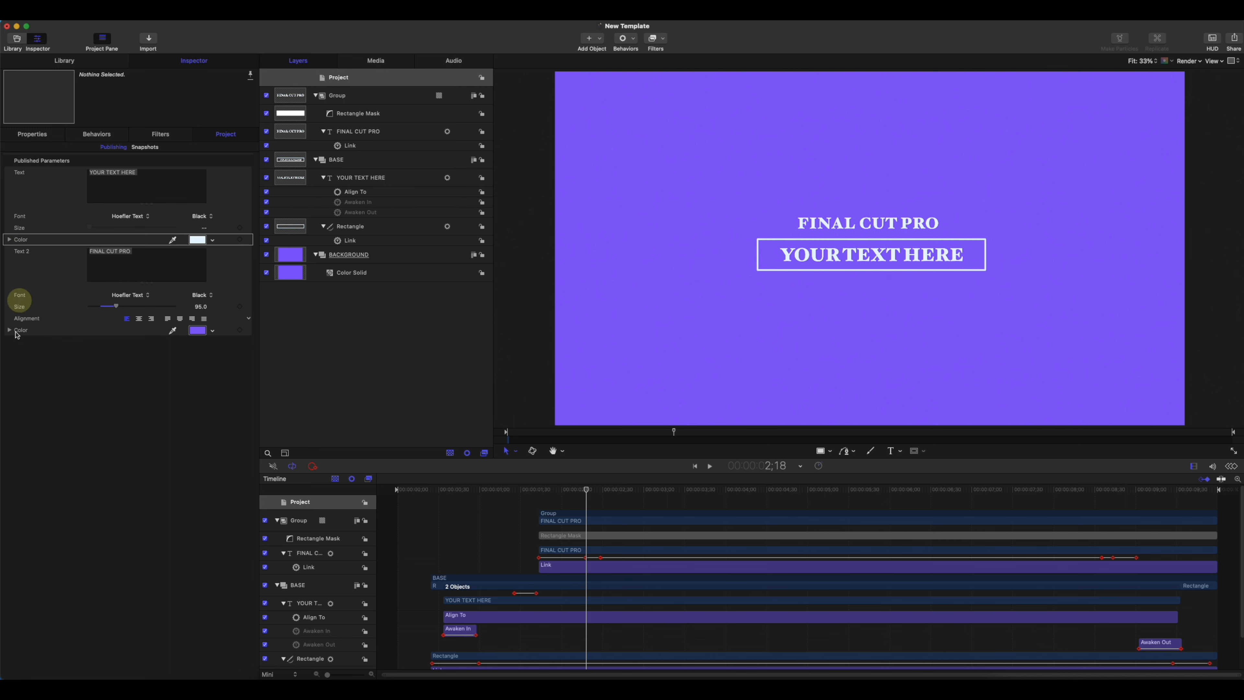
click(25, 333)
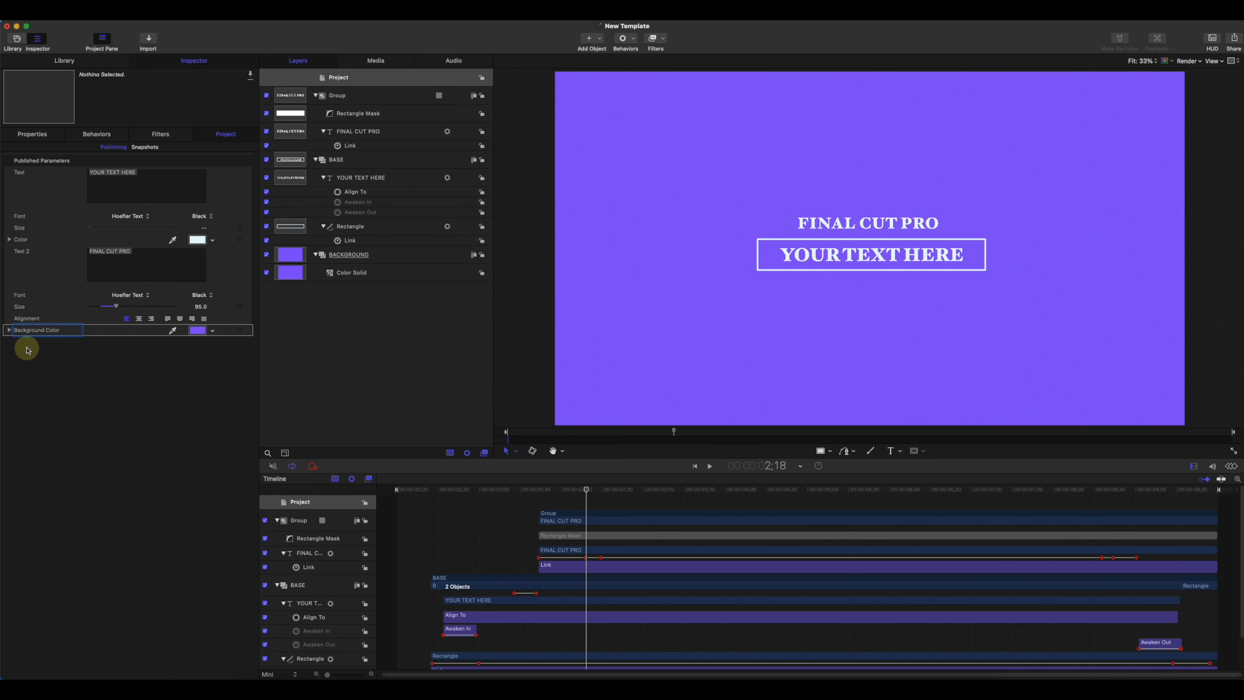
Switch to Final Cut Pro and replace the New Template title in the TEST timeline with a fresh copy above the boat clip
drag(583, 489, 403, 512)
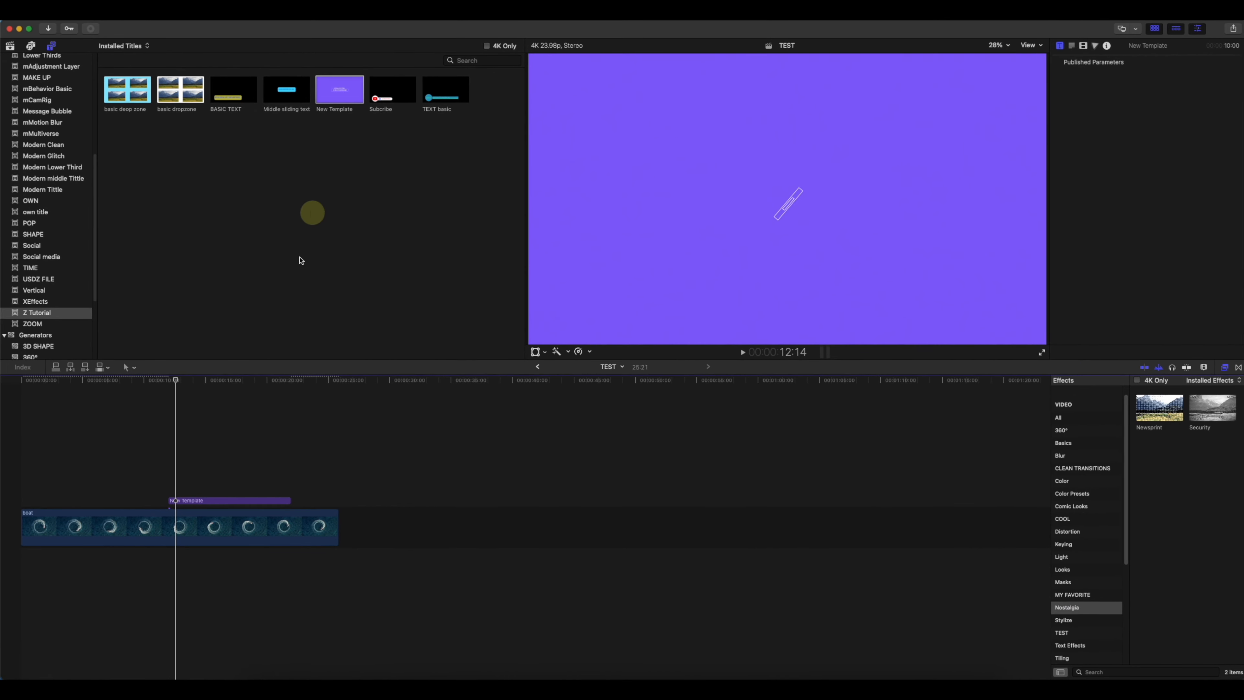
click(222, 500)
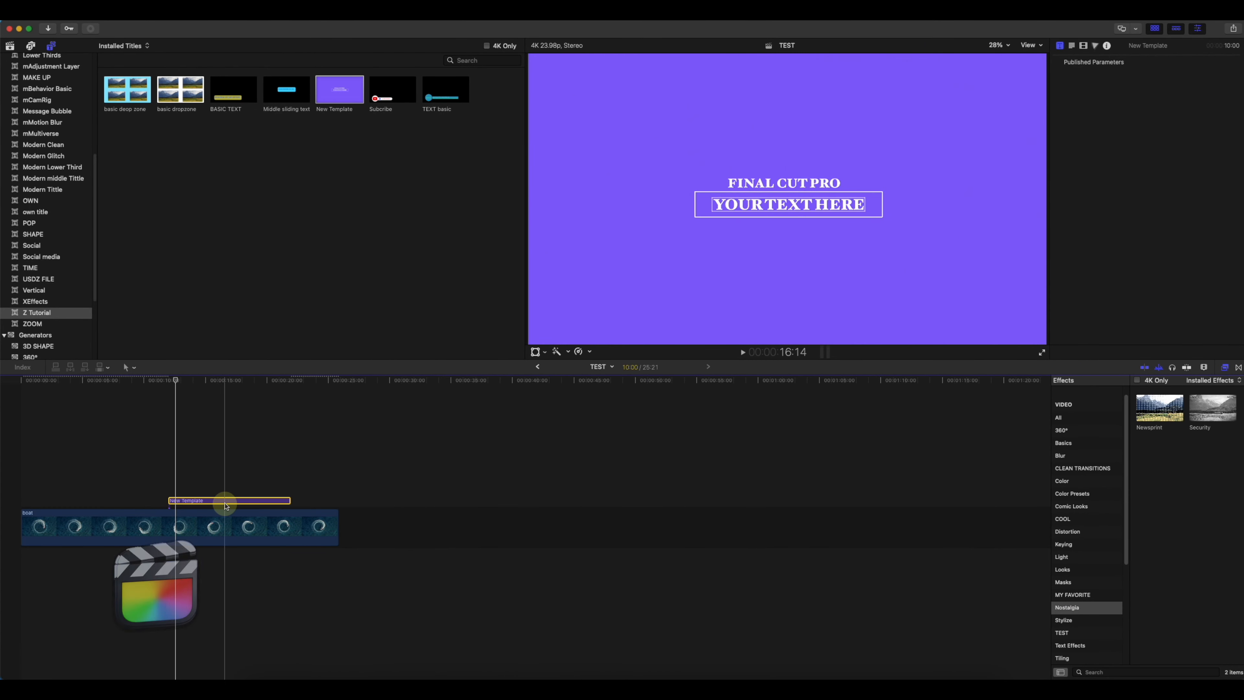
key(Delete)
drag(340, 89, 186, 474)
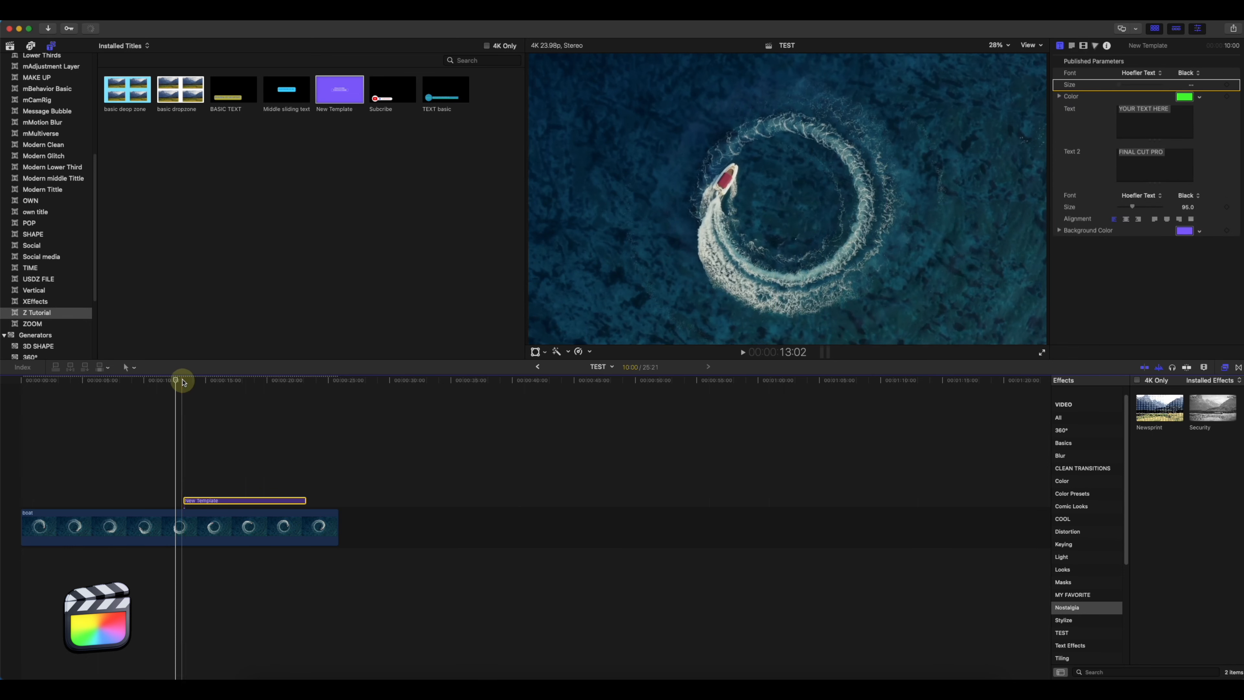
Preview the New Template title at about 16:02 and change its Background Color to magenta
click(184, 382)
drag(184, 382, 219, 392)
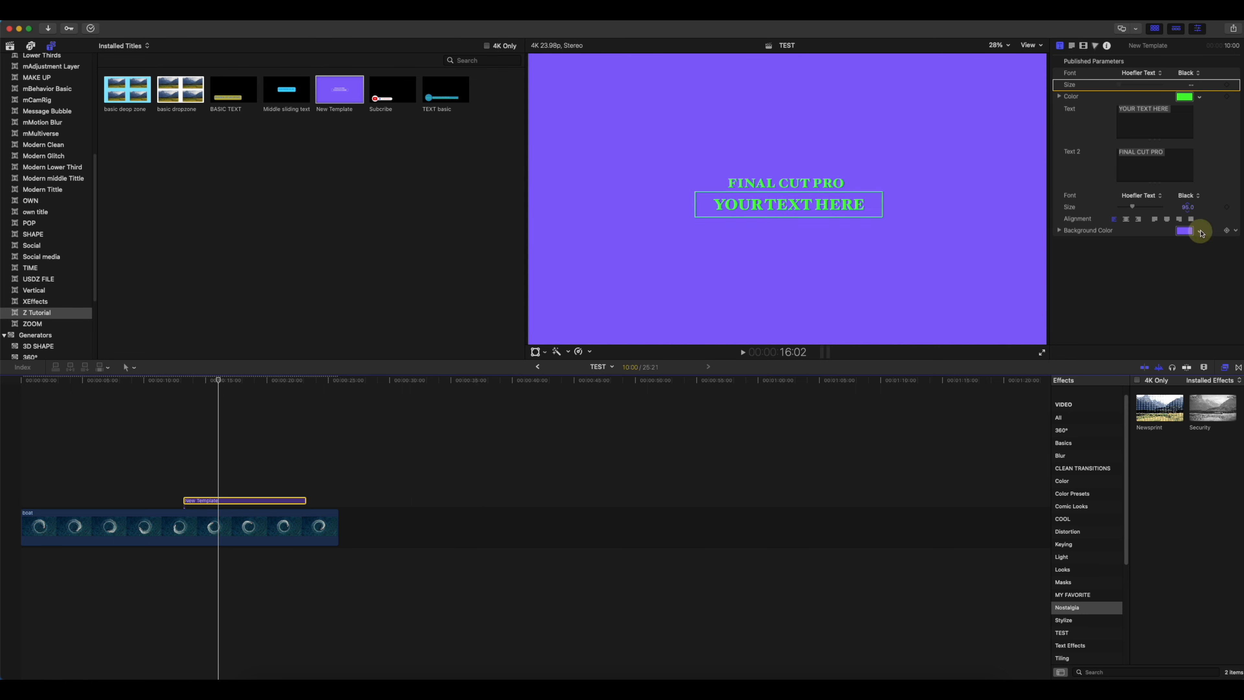
click(1200, 230)
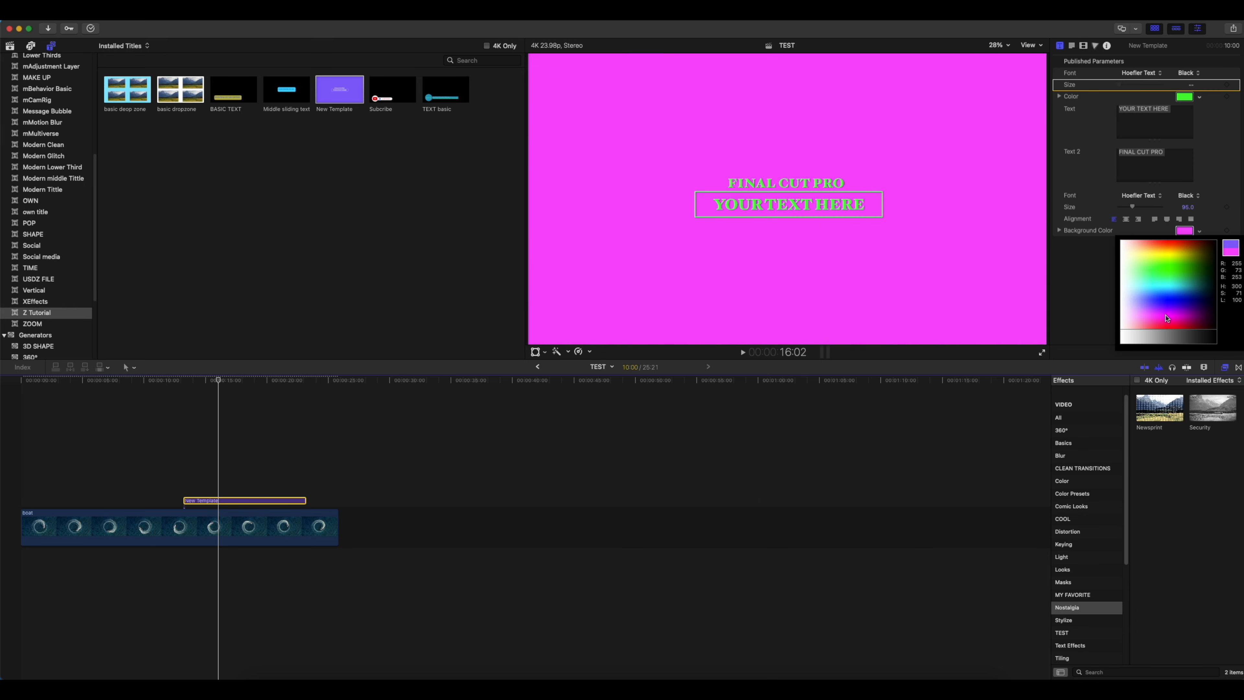
click(1172, 317)
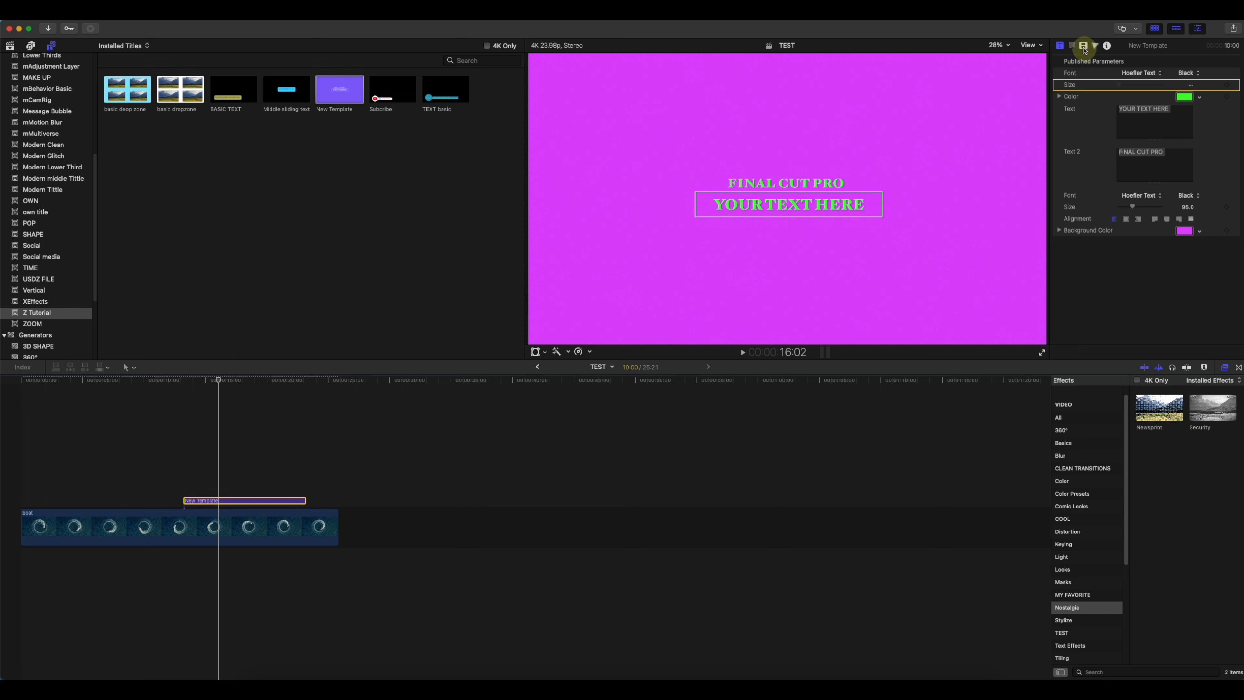
Check the title's text formatting settings and play back its opening animation in the timeline
click(1074, 46)
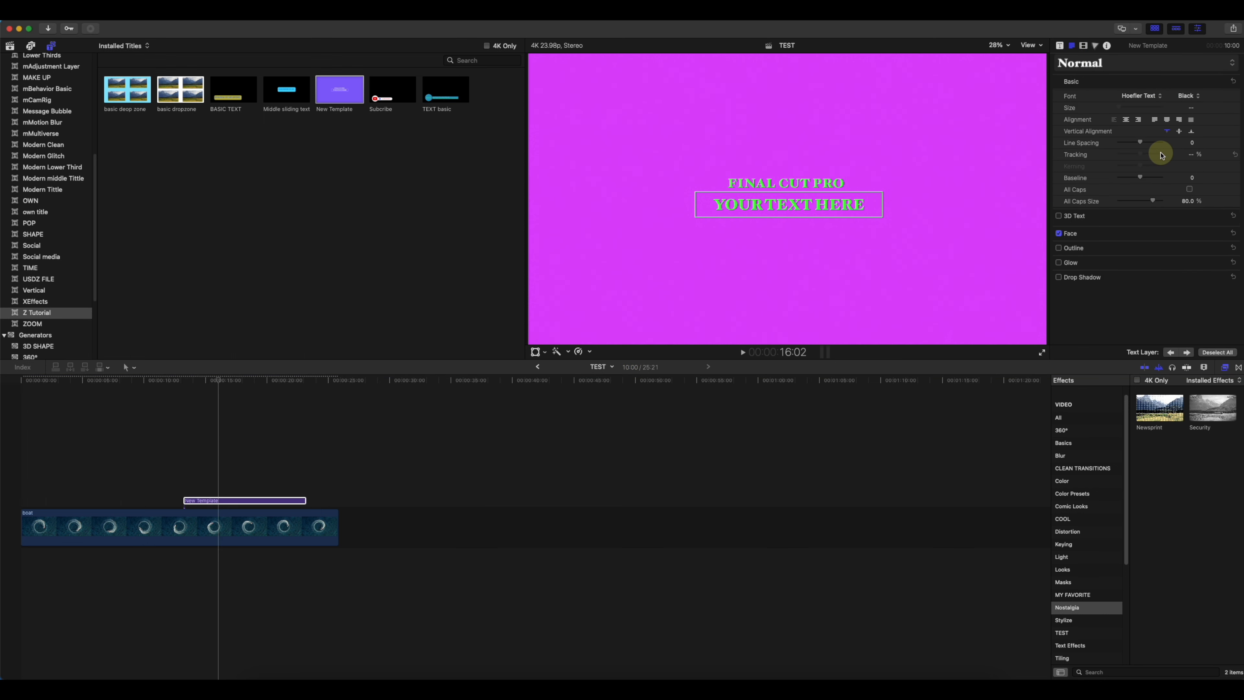
click(174, 561)
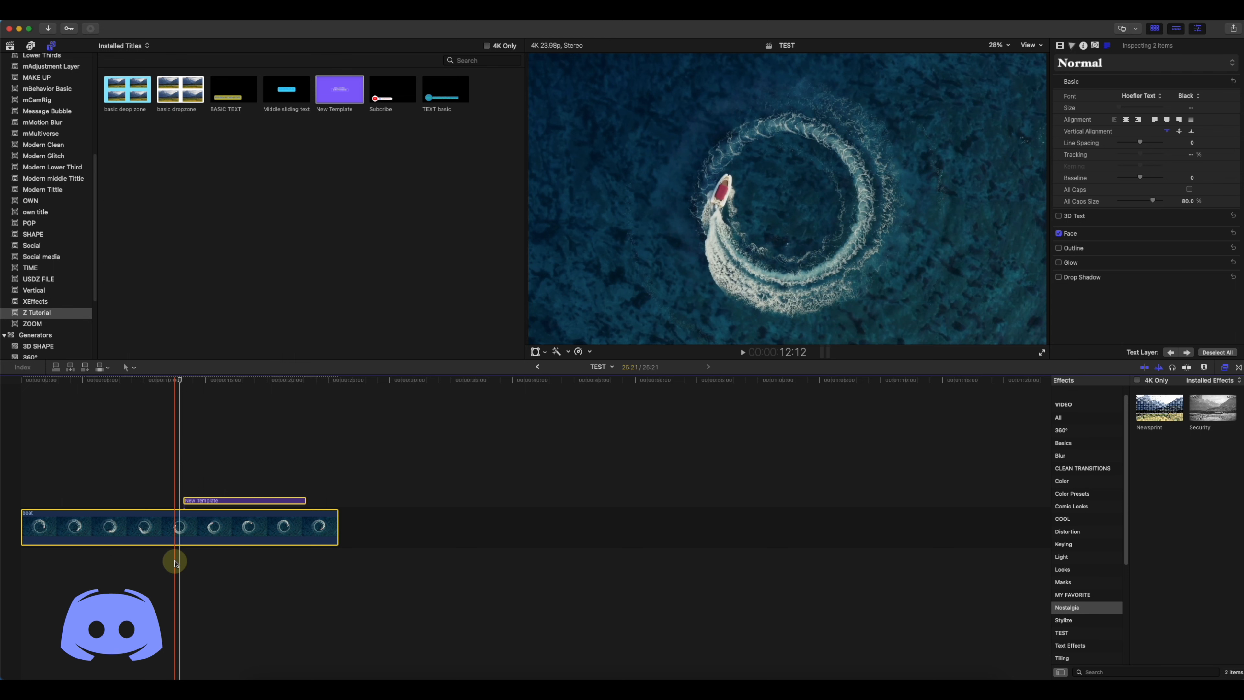
click(188, 485)
key(space)
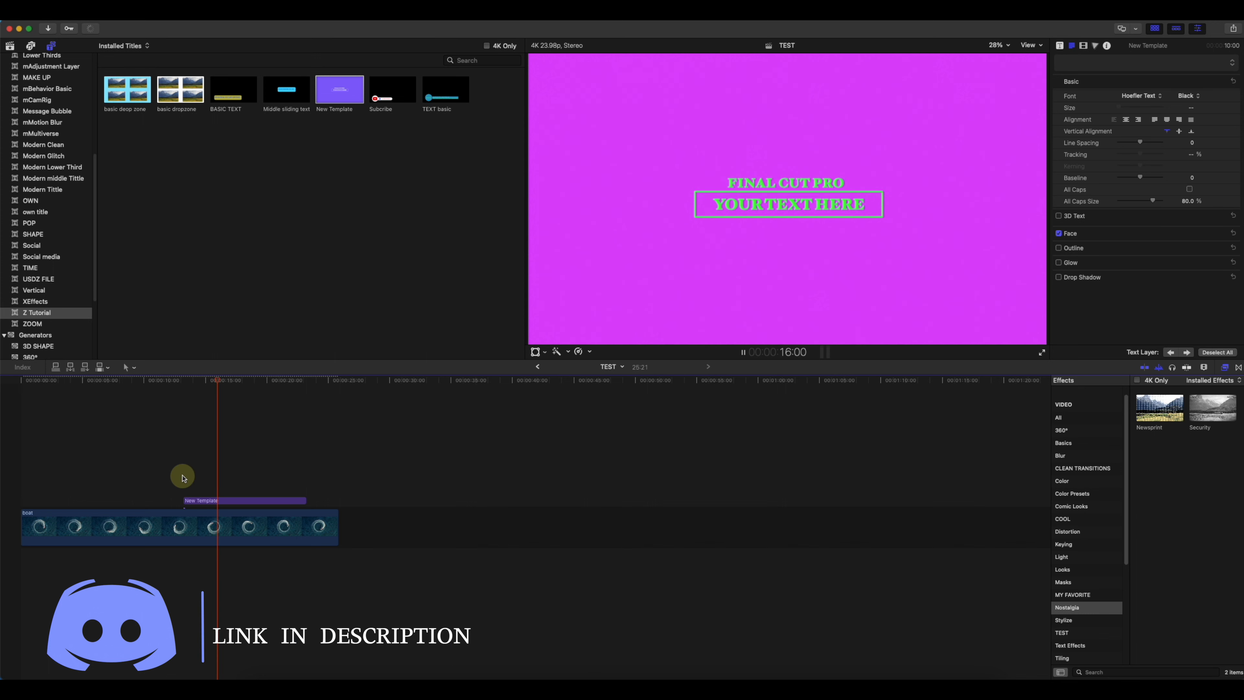
key(space)
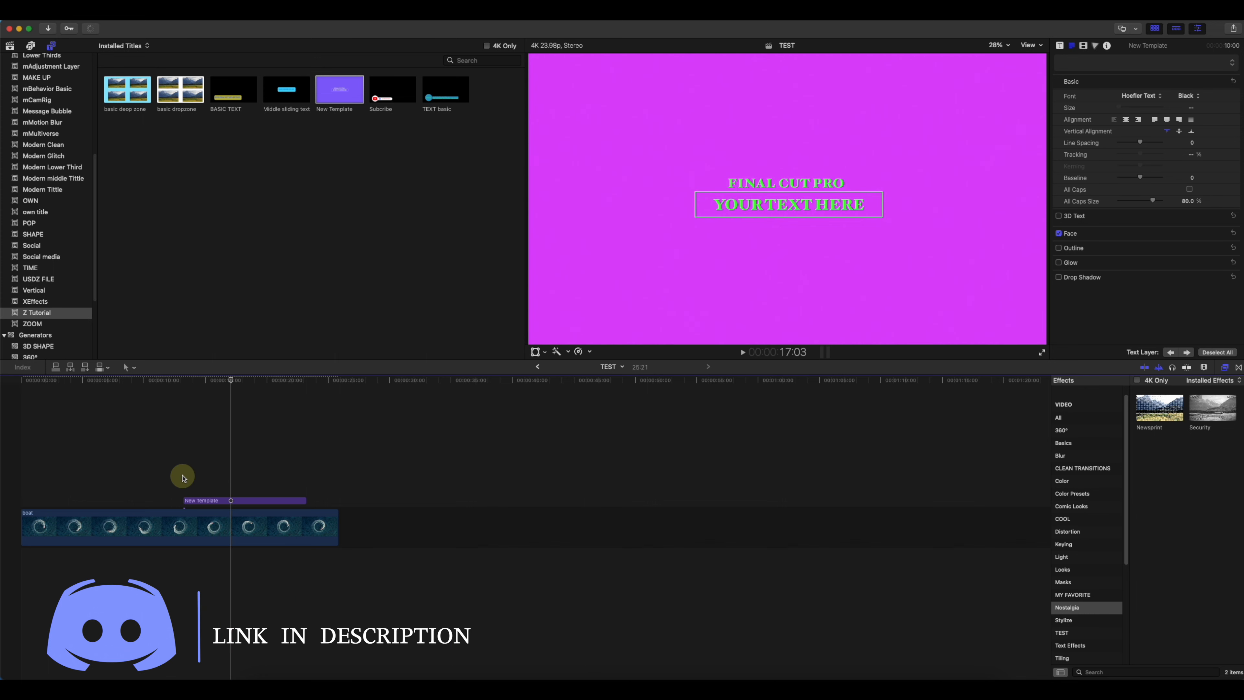